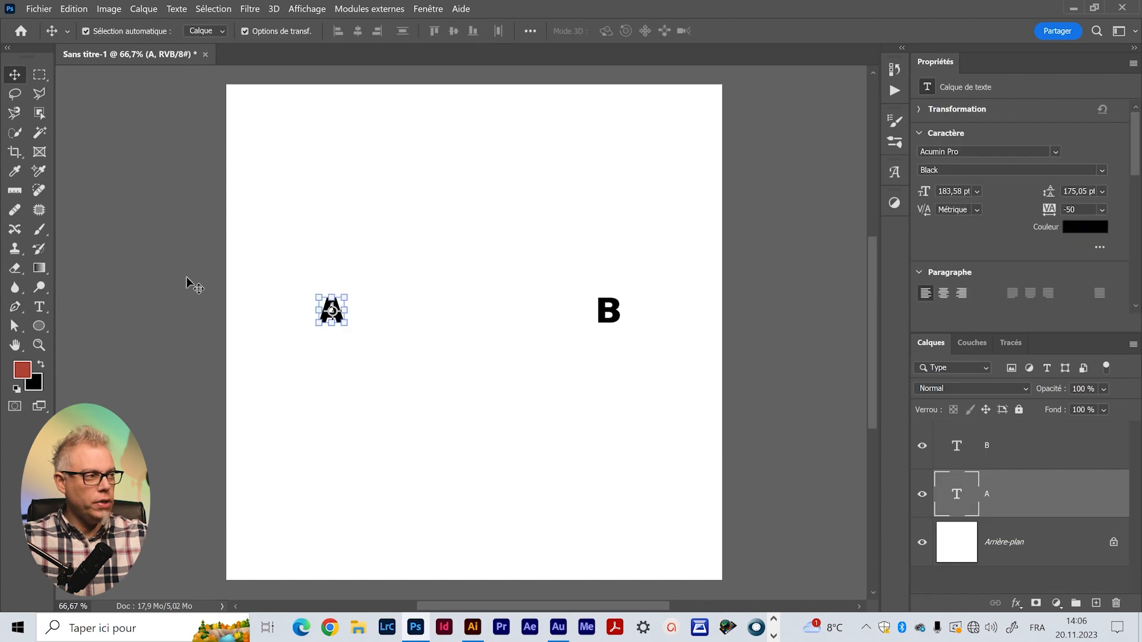
Deselect the letter A's text layer and activate the Pen tool
left_click(187, 277)
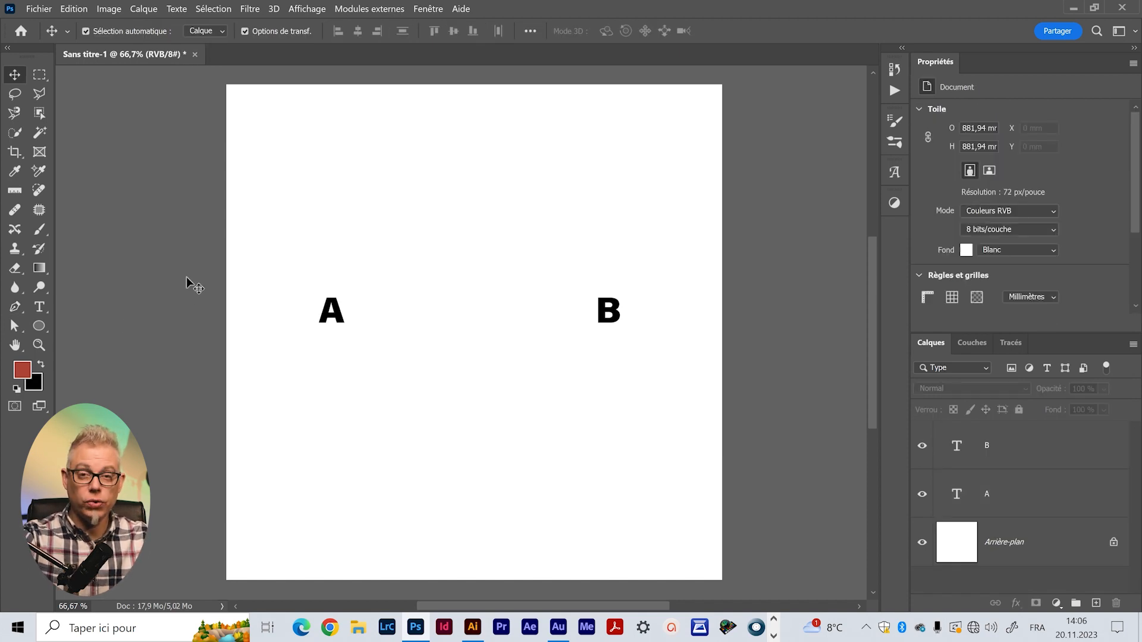
key("p")
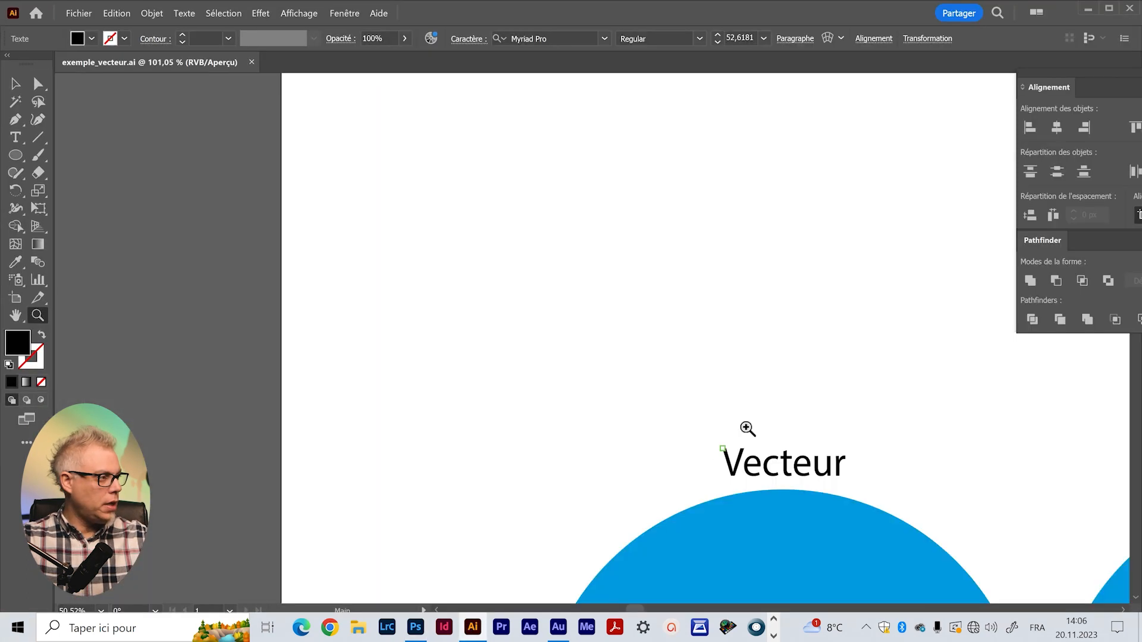
Switch to Illustrator and compare the facing edges of the Vecteur and Pixels circles at high magnification in exemple_vecteur.ai
left_click_drag(746, 428, 263, 101)
left_click_drag(544, 268, 559, 252)
left_click(562, 273, "alt")
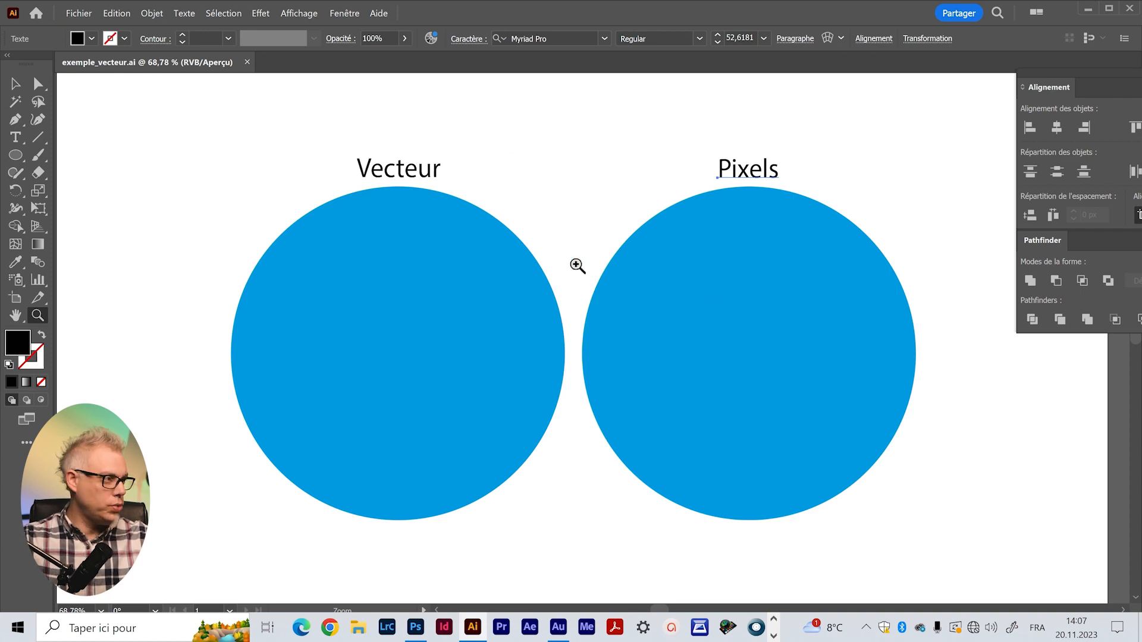
left_click(581, 280)
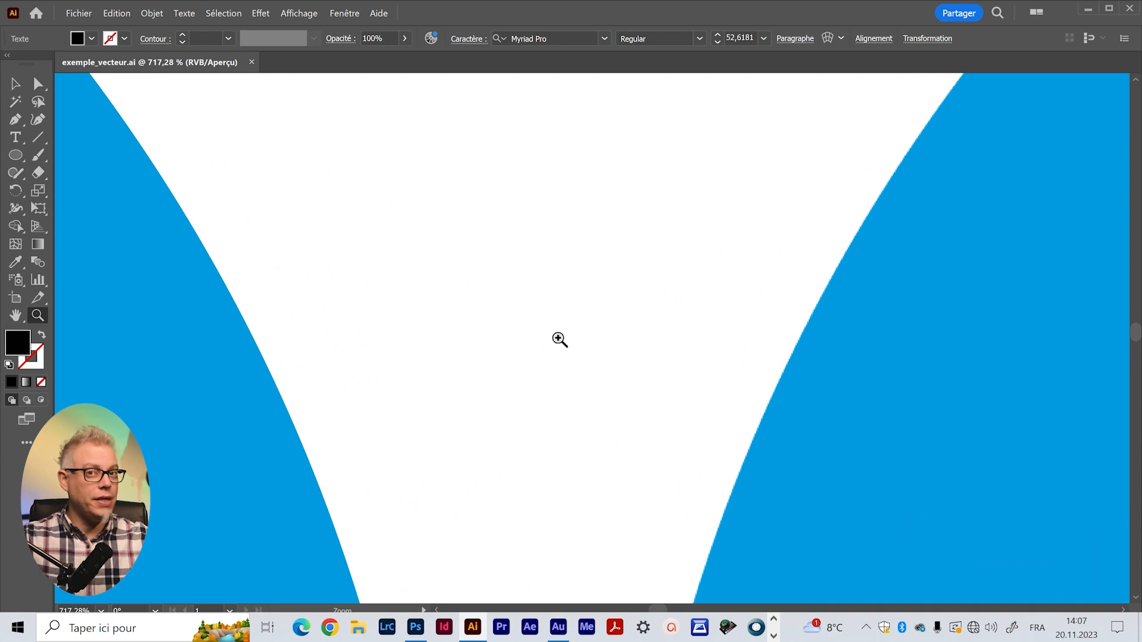
left_click_drag(592, 338, 691, 306)
key("space")
left_click_drag(633, 502, 625, 310)
left_click_drag(543, 428, 578, 415)
key("space")
left_click_drag(570, 503, 558, 323)
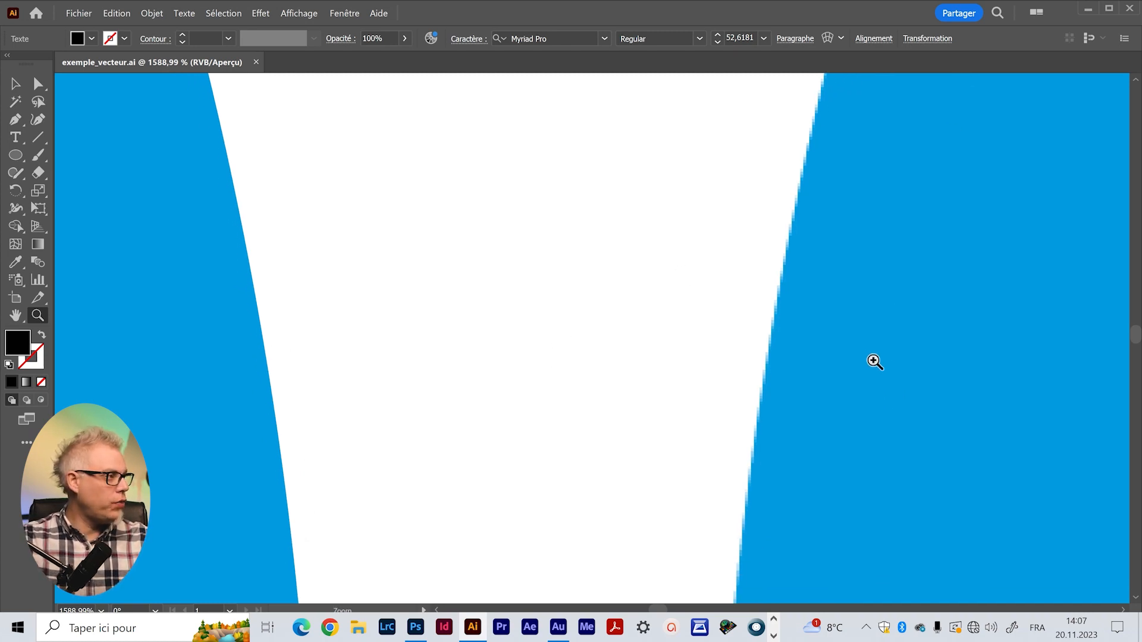
Examine the edge of the Pixels circle and that of the Vecteur circle separately up close, ending on both whole circles
left_click_drag(765, 359, 878, 354)
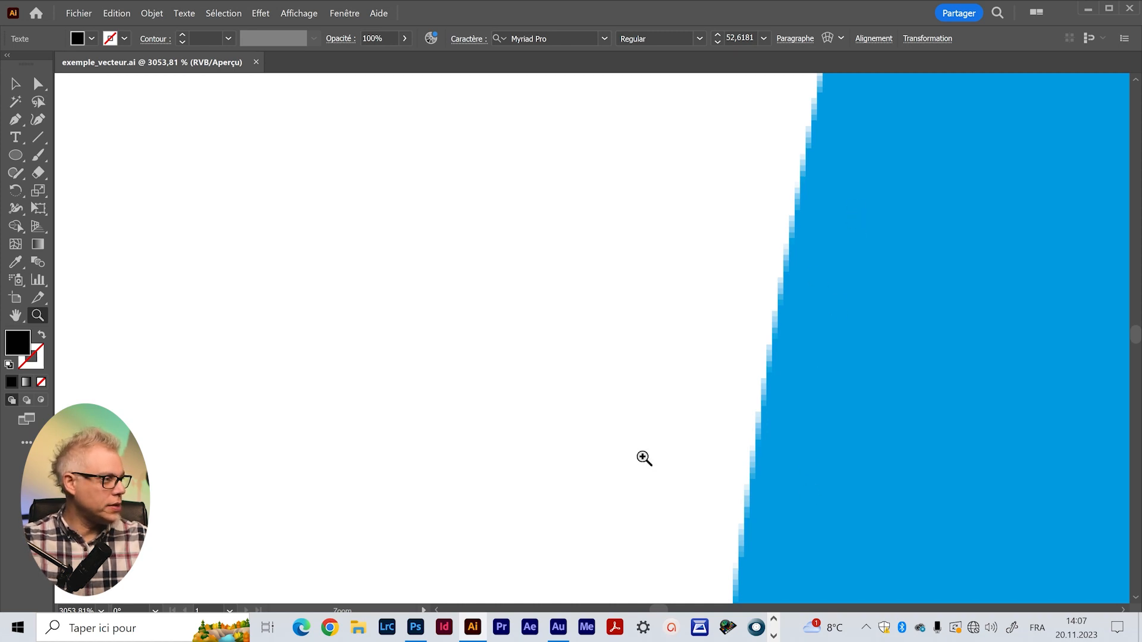
left_click_drag(642, 458, 599, 466)
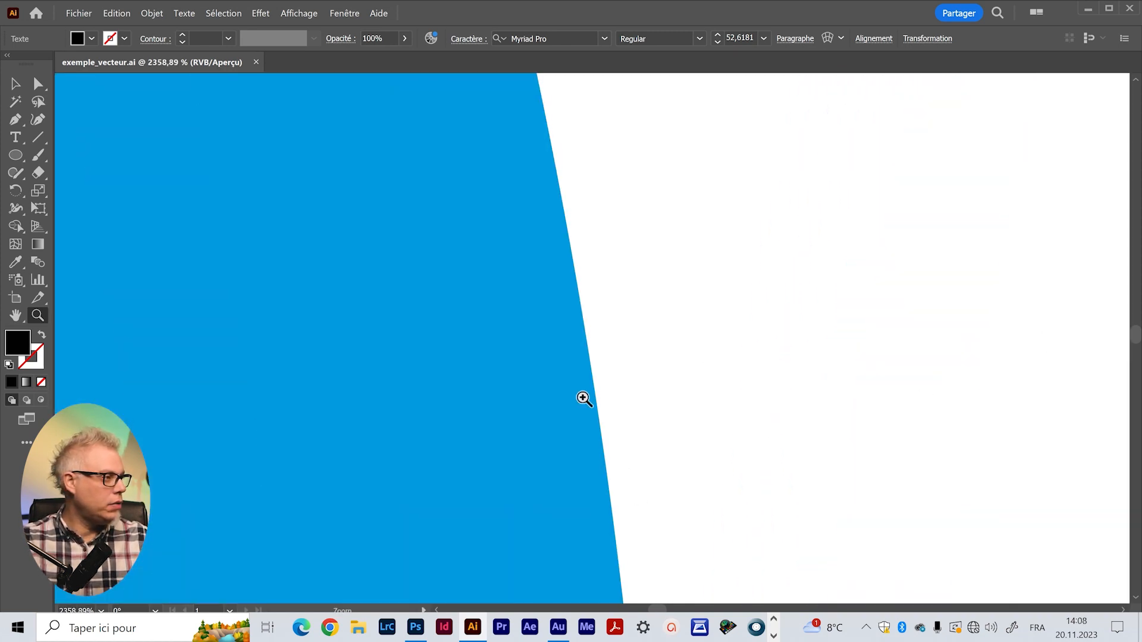
left_click_drag(584, 398, 719, 301)
left_click_drag(613, 353, 750, 309)
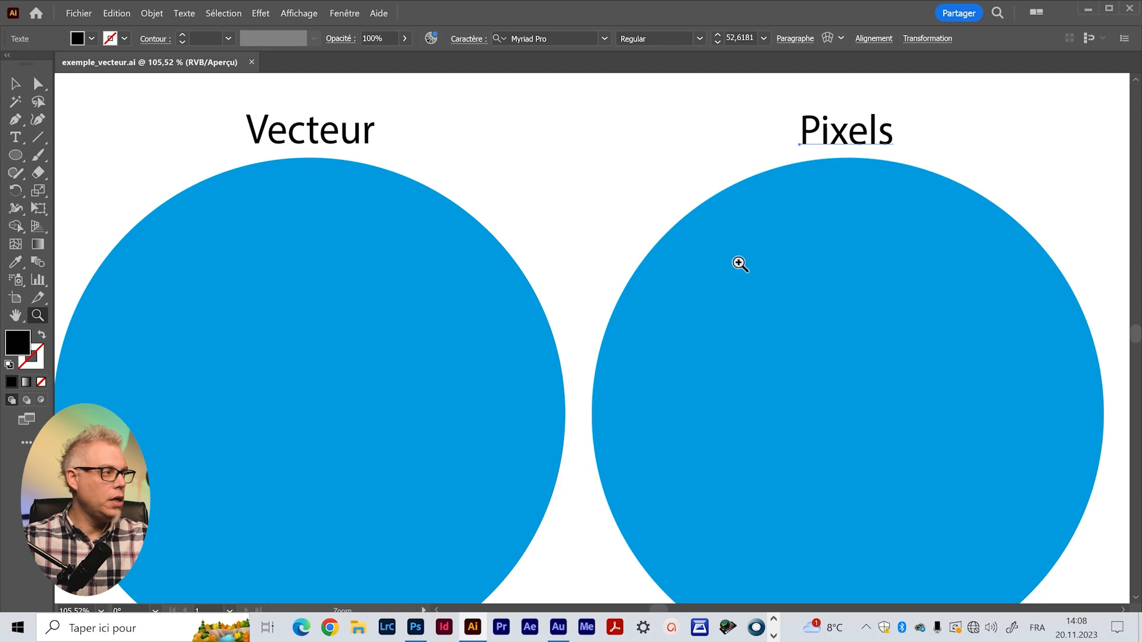
left_click_drag(625, 285, 1042, 216)
left_click_drag(586, 369, 1021, 290)
key("ctrl+0")
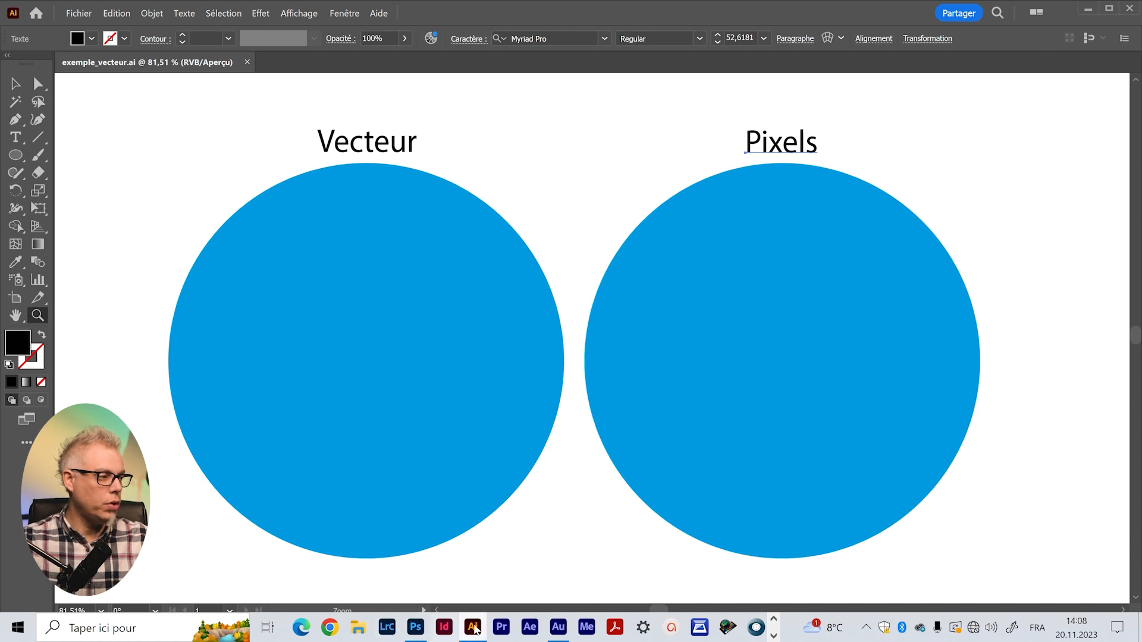
Switch to Photoshop, draw a closed triangle about 1389 by 701 px above A and B in Forme mode, and shift it slightly downward
left_click(415, 627)
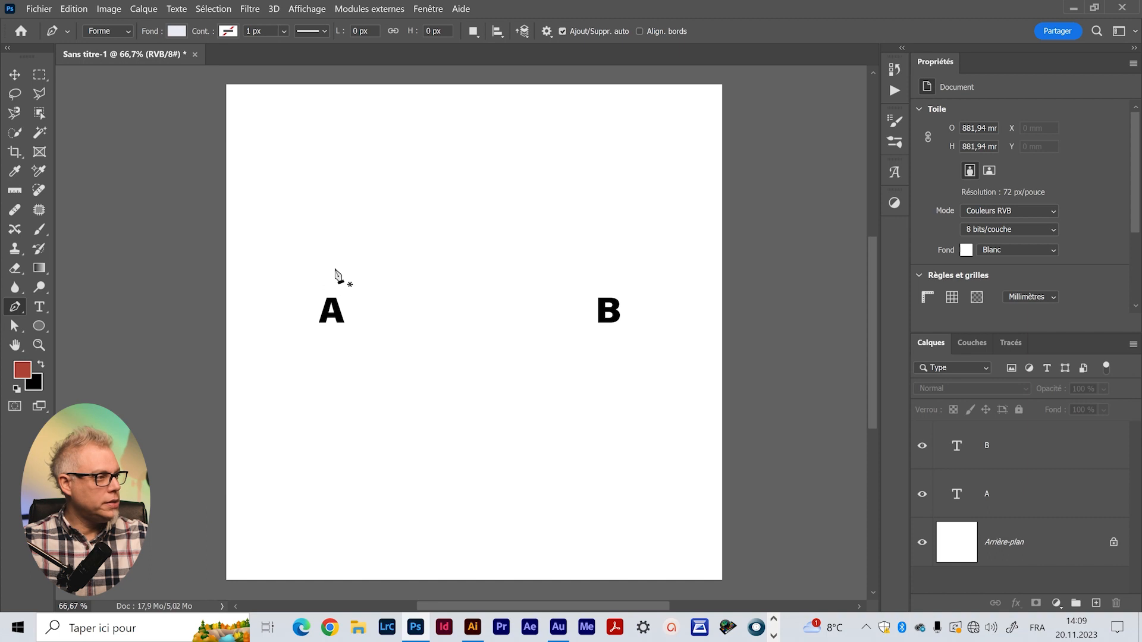
left_click(331, 269)
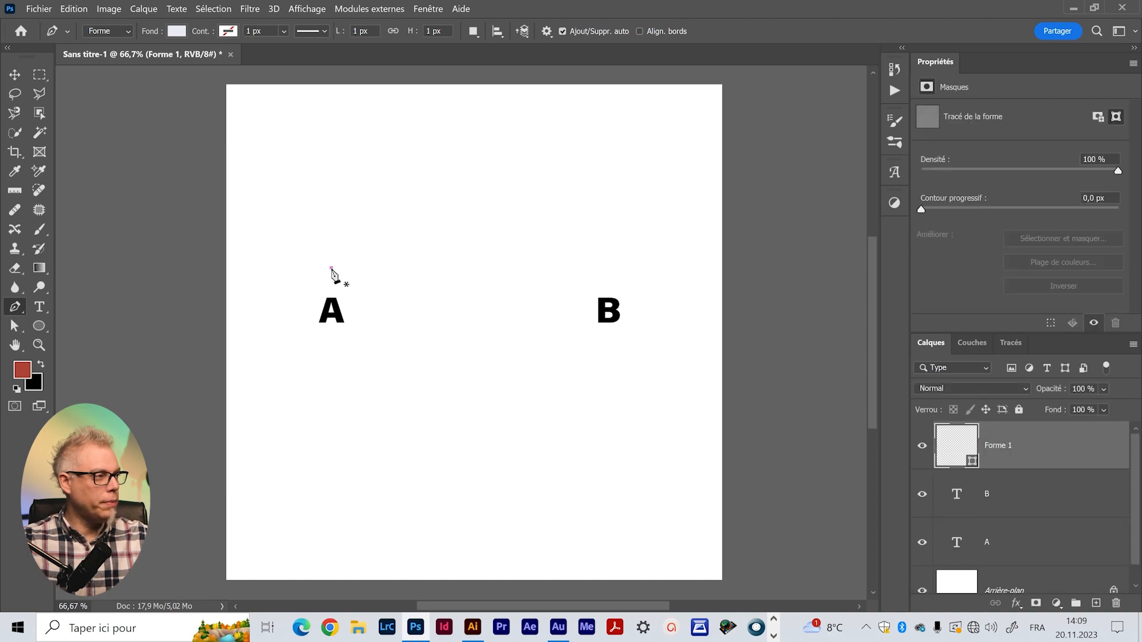
left_click(607, 262)
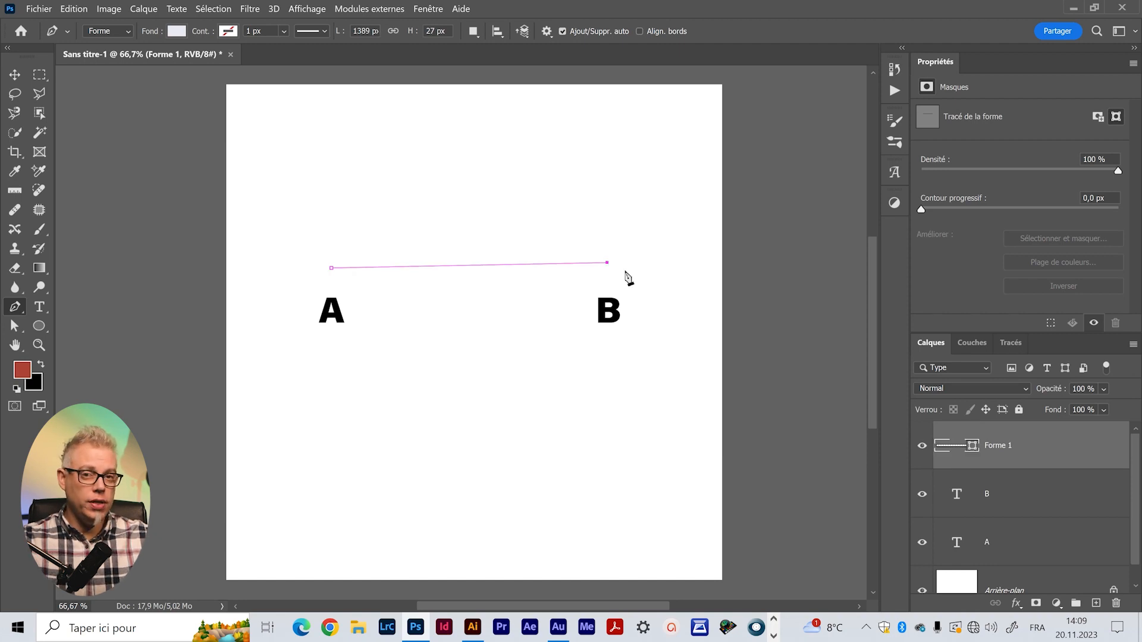
left_click(469, 128)
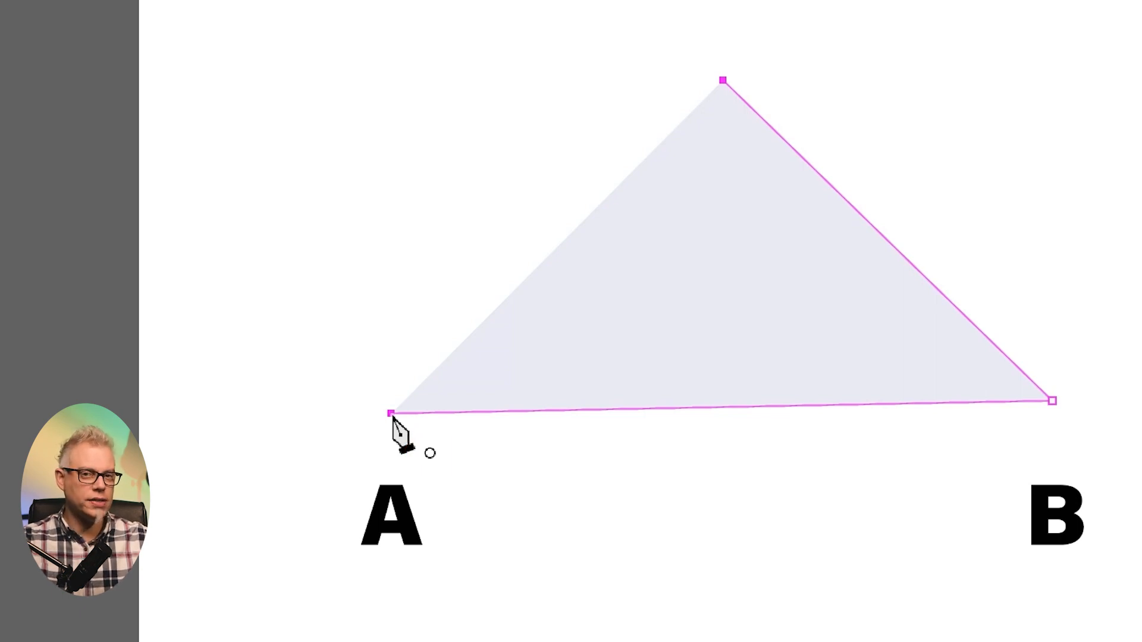
left_click(392, 414)
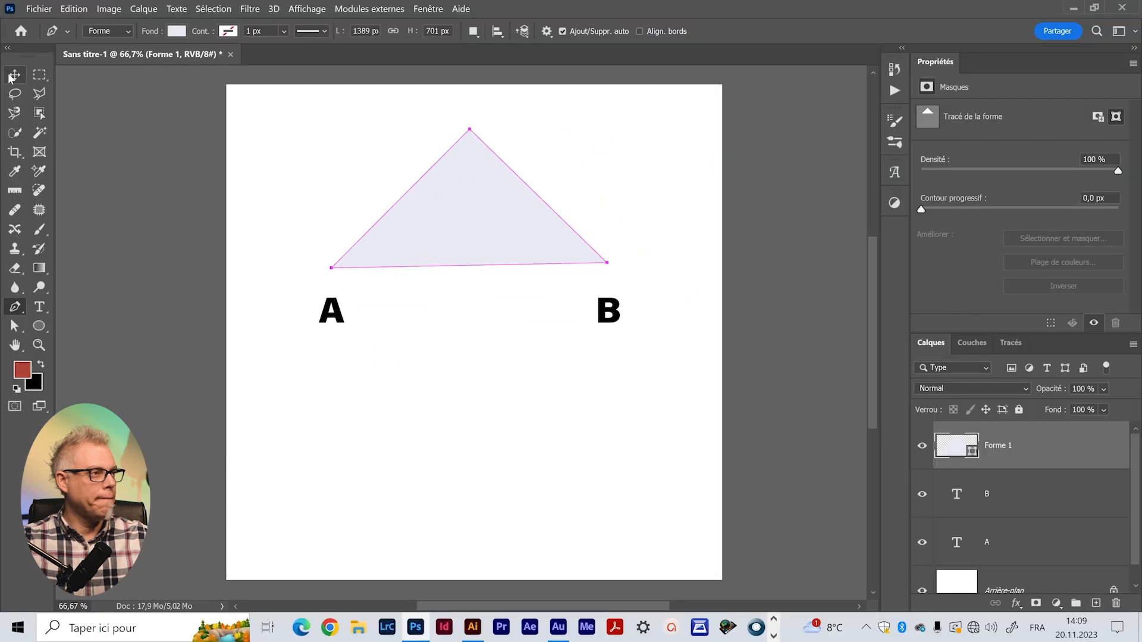
left_click(12, 76)
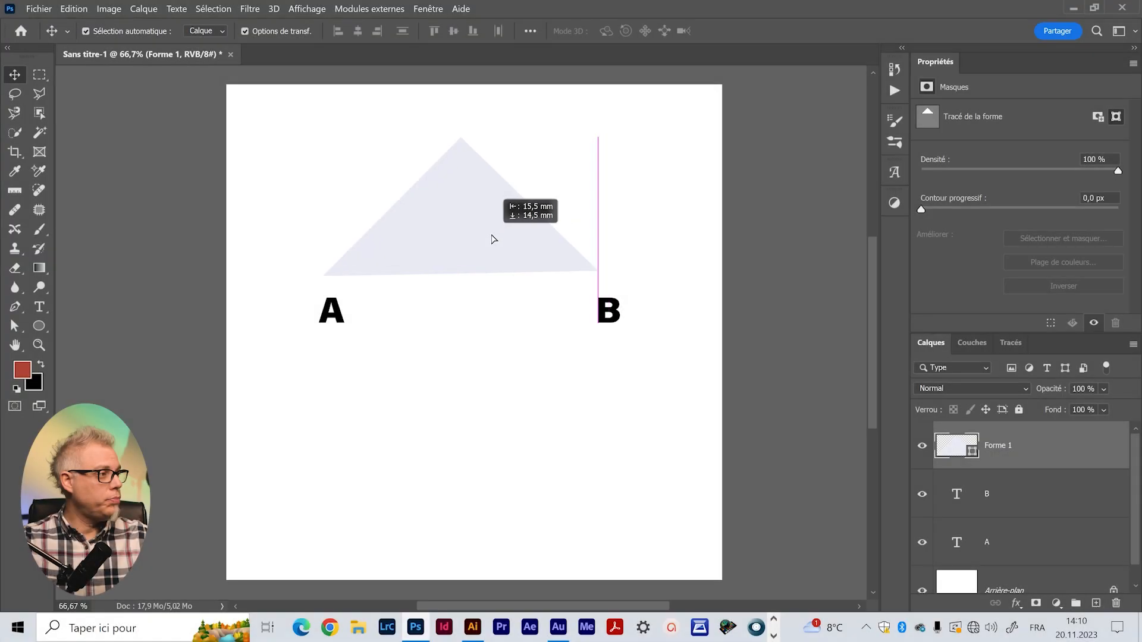
left_click_drag(492, 237, 500, 237)
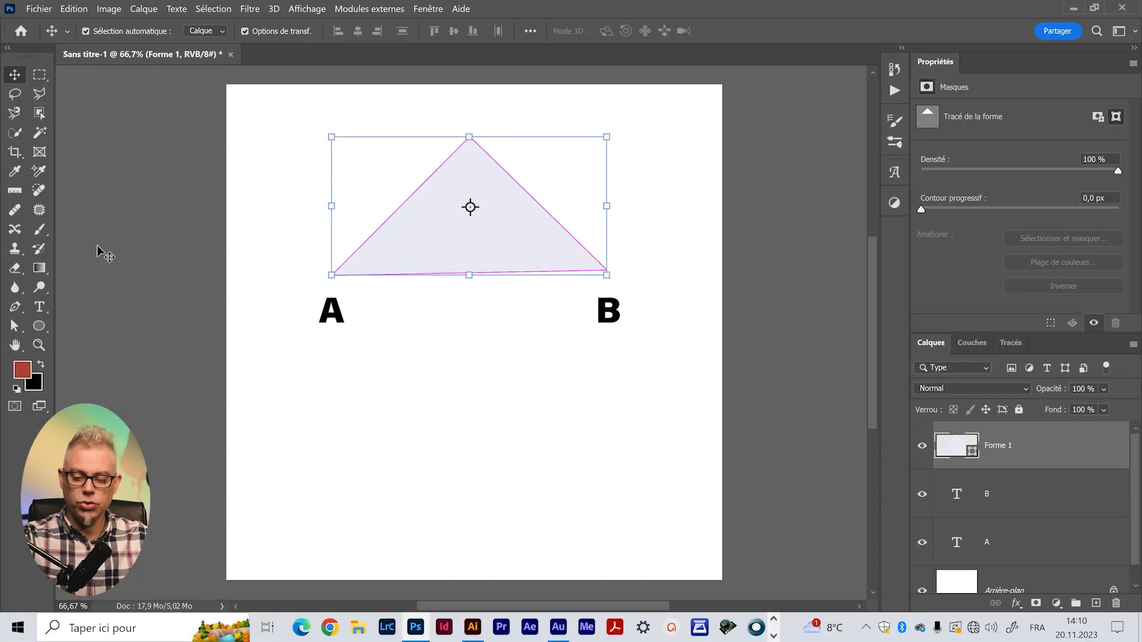
Set the Pen tool's drawing mode to Tracé
key("p")
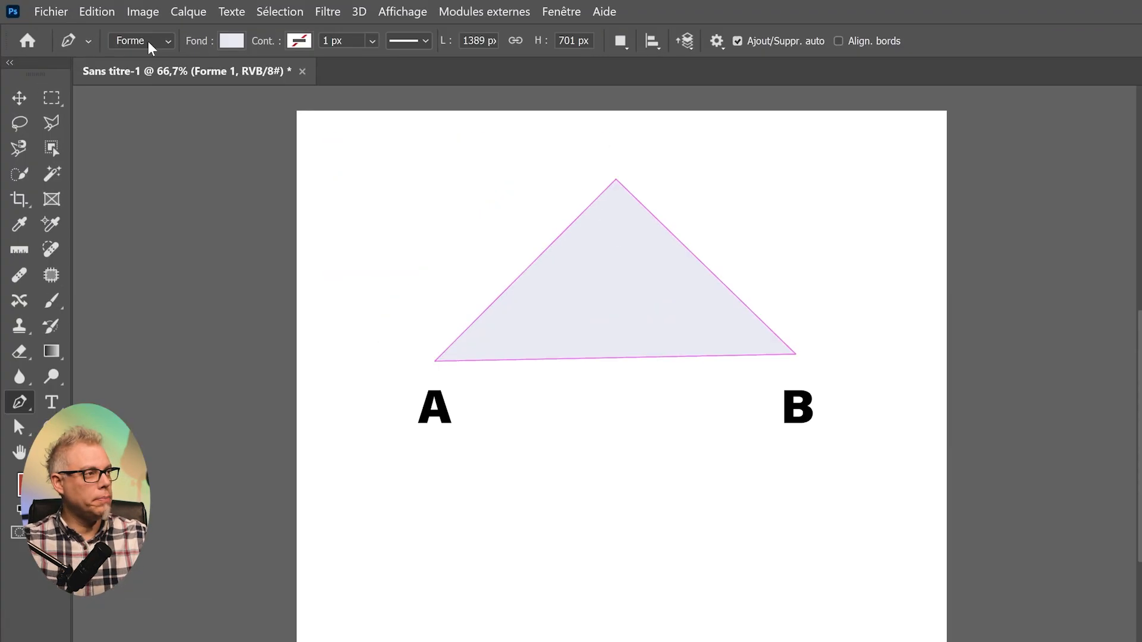
left_click(99, 31)
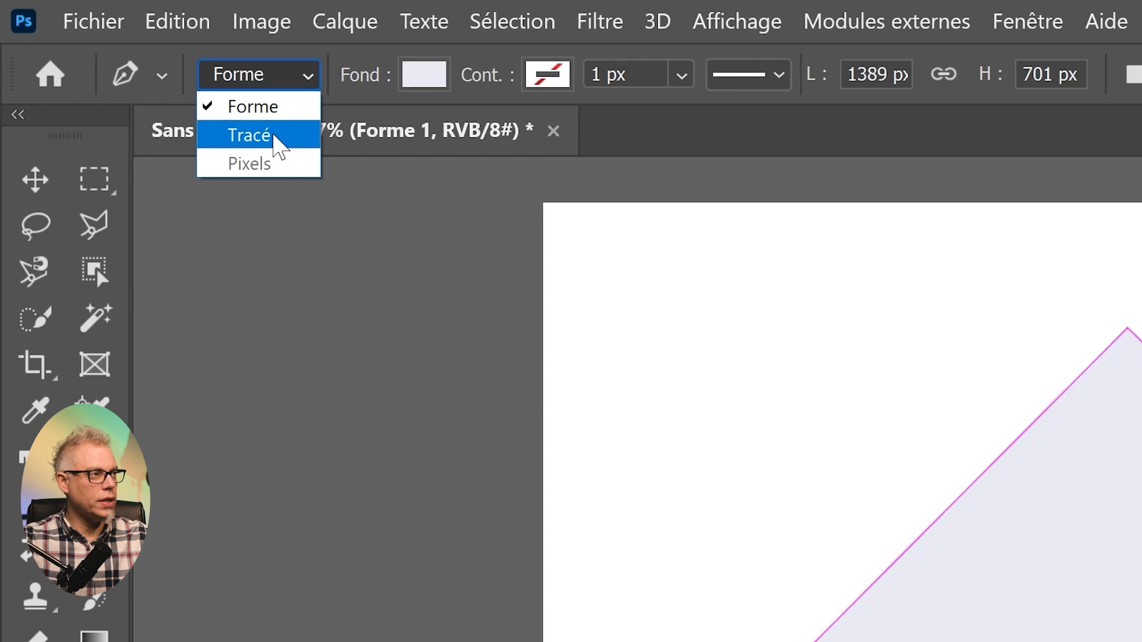
left_click(277, 144)
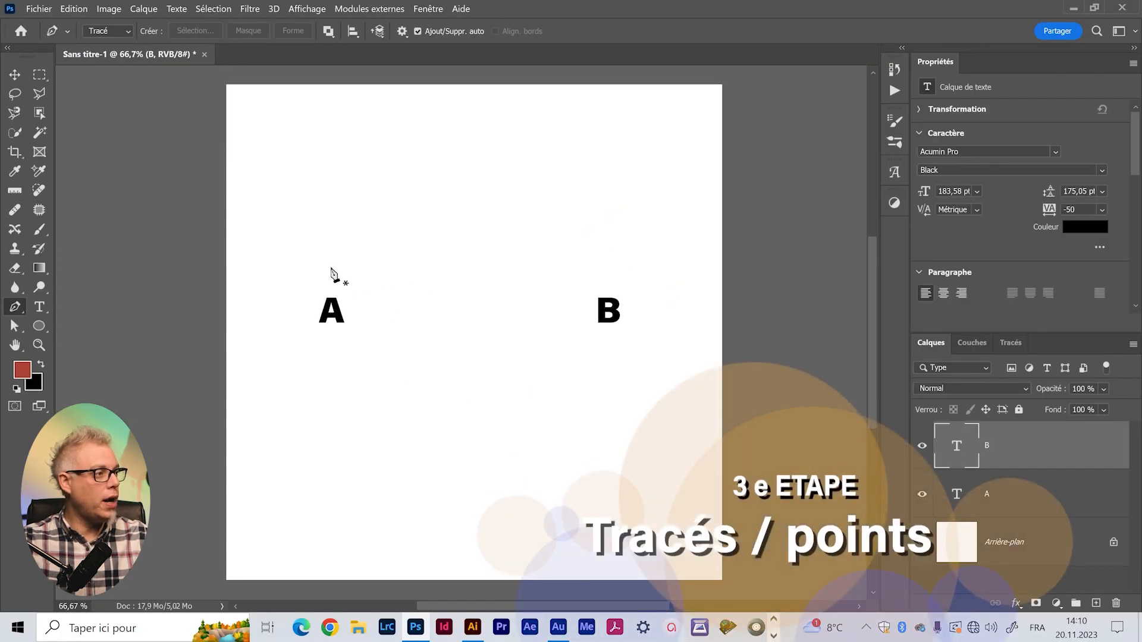
Draw an open path from above A to above B and up to a peak between them, and select its starting point
left_click(330, 266)
left_click(609, 269)
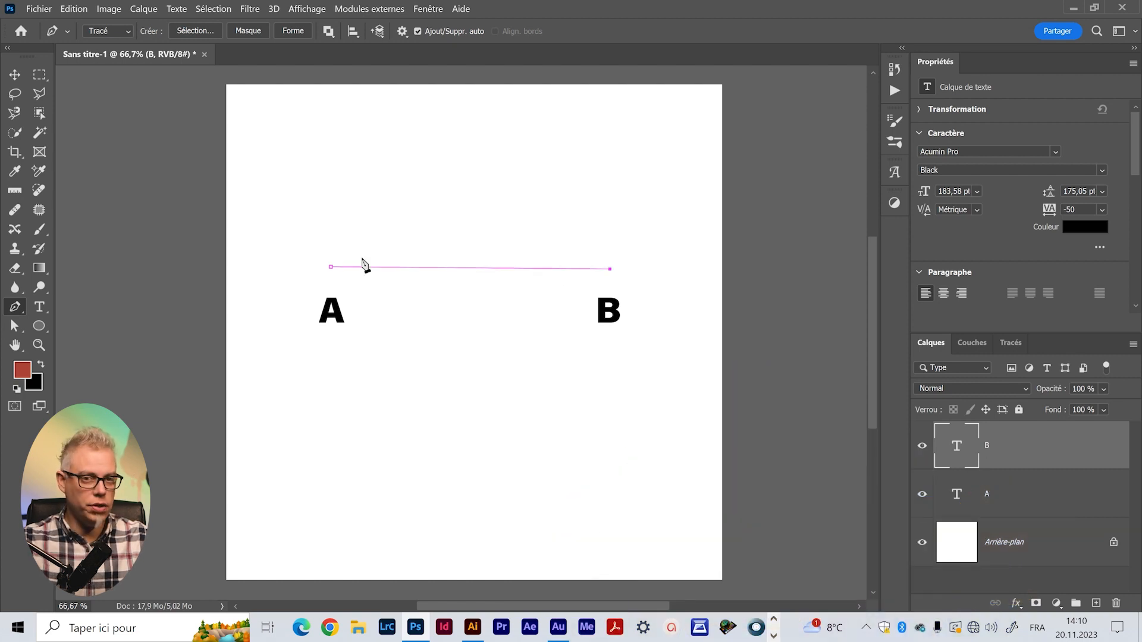
left_click(477, 135)
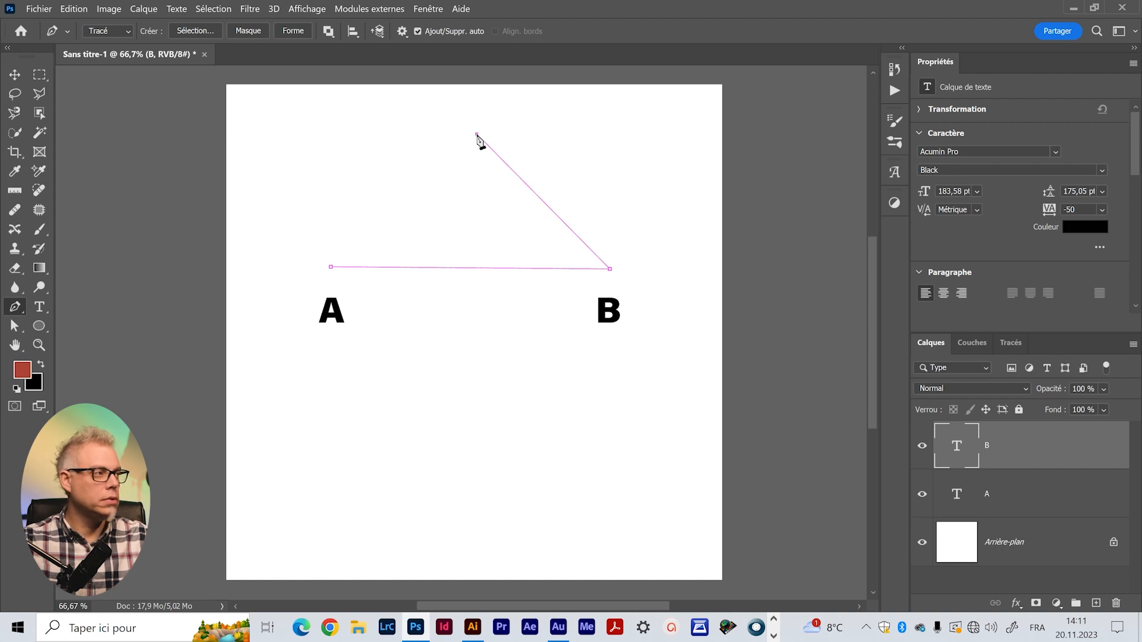
left_click(331, 267)
Undo every point of the open path
key("ctrl+z")
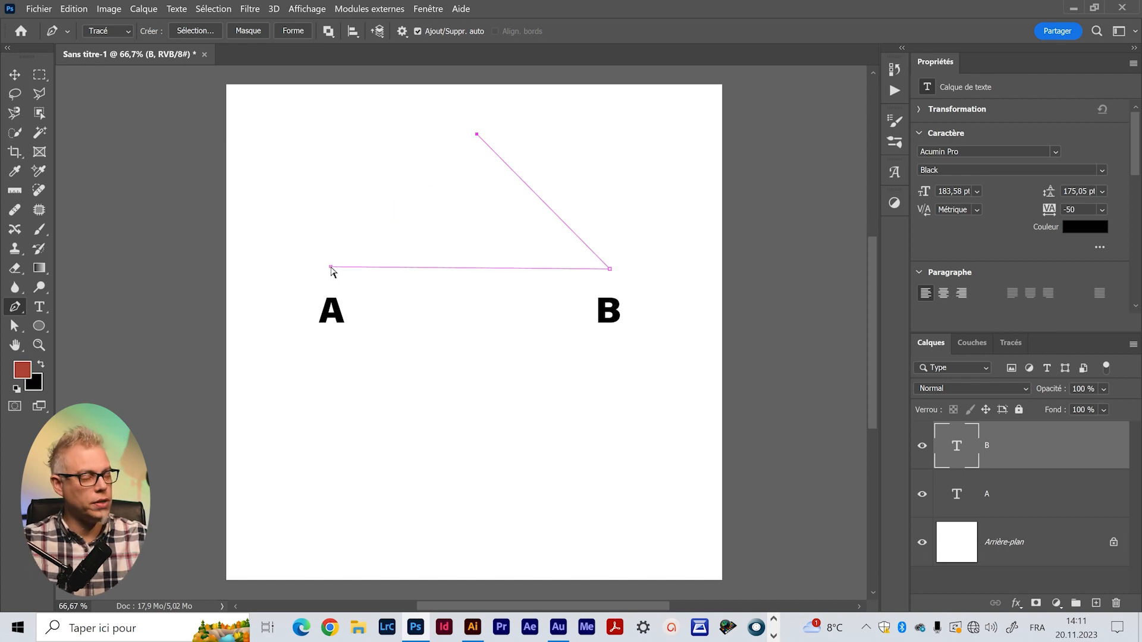
key("ctrl+z")
key("ctrl+z")
key("ctrl+z")
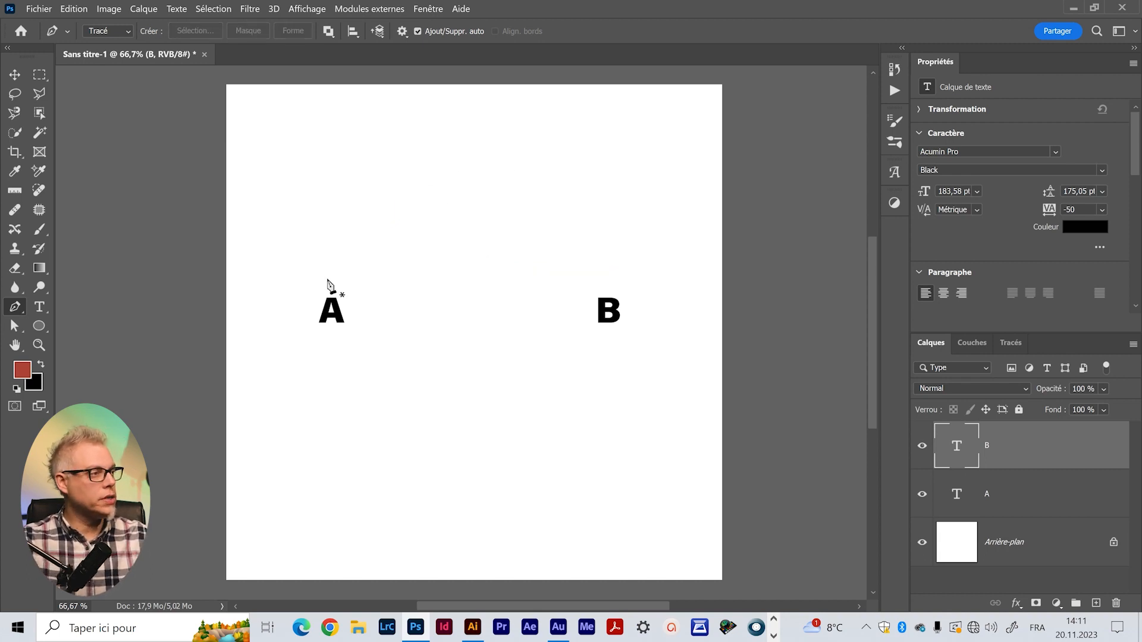
Redraw an open three-point path starting above A, passing above B and ending at a peak between the letters
left_click(331, 273)
left_click(606, 268)
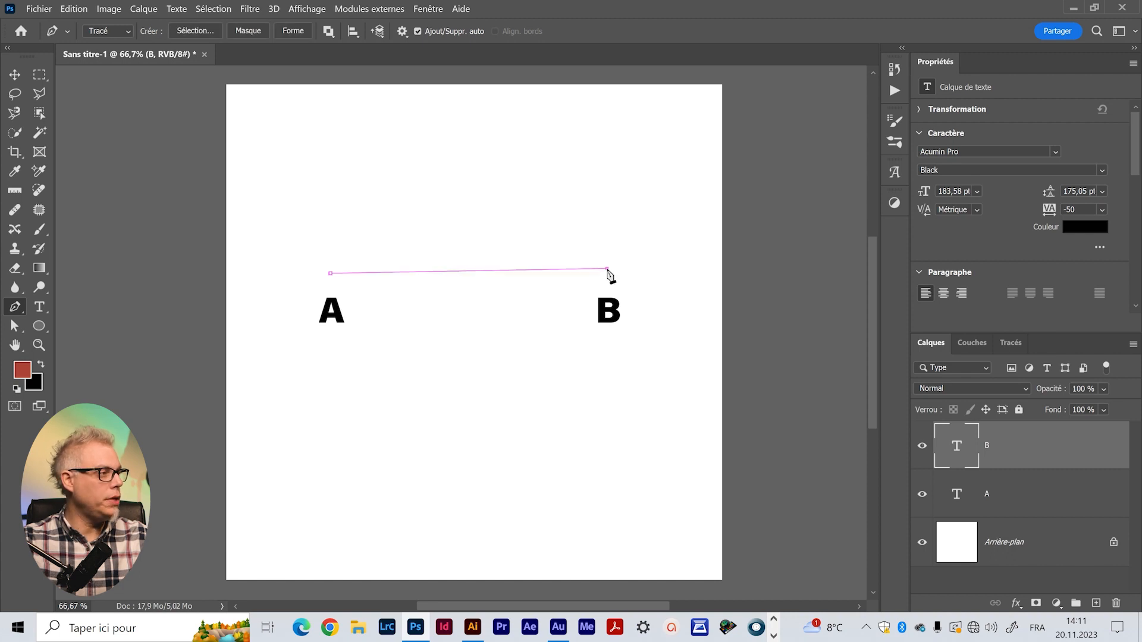
left_click(483, 143)
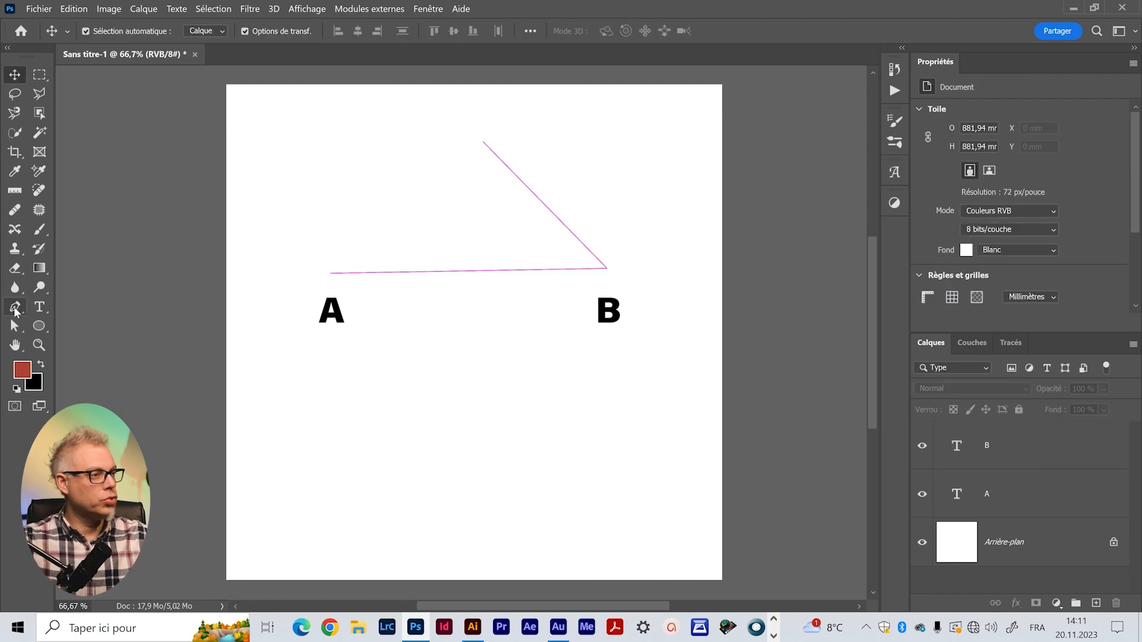
Resume the path from its peak endpoint with the Pen tool and extend it with ten straight segments around the canvas
left_click(15, 308)
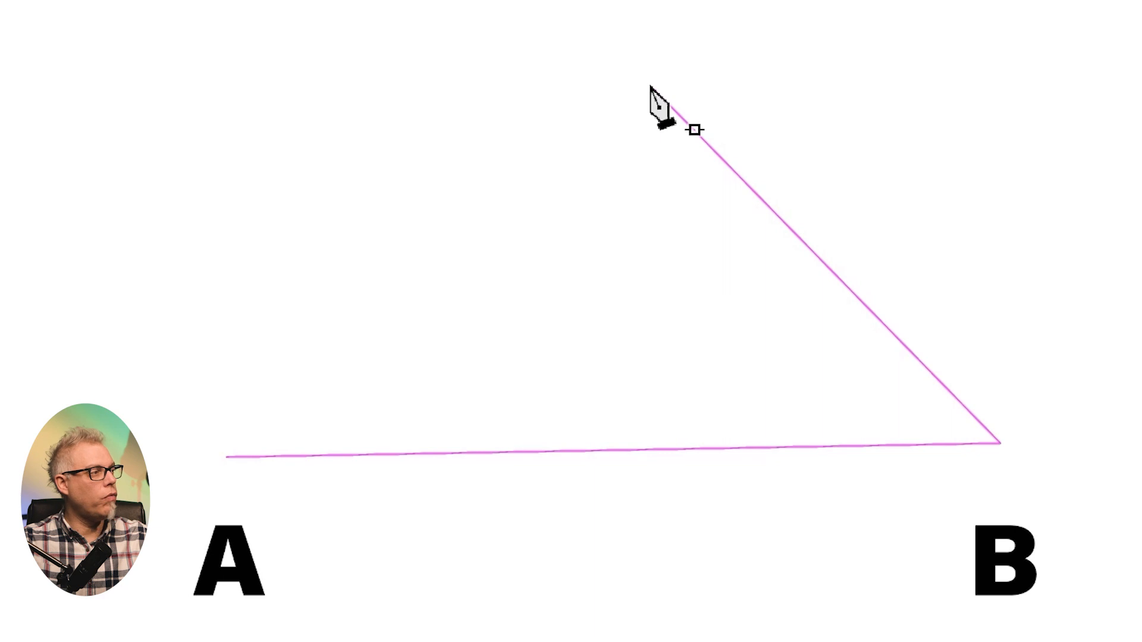
left_click(651, 87)
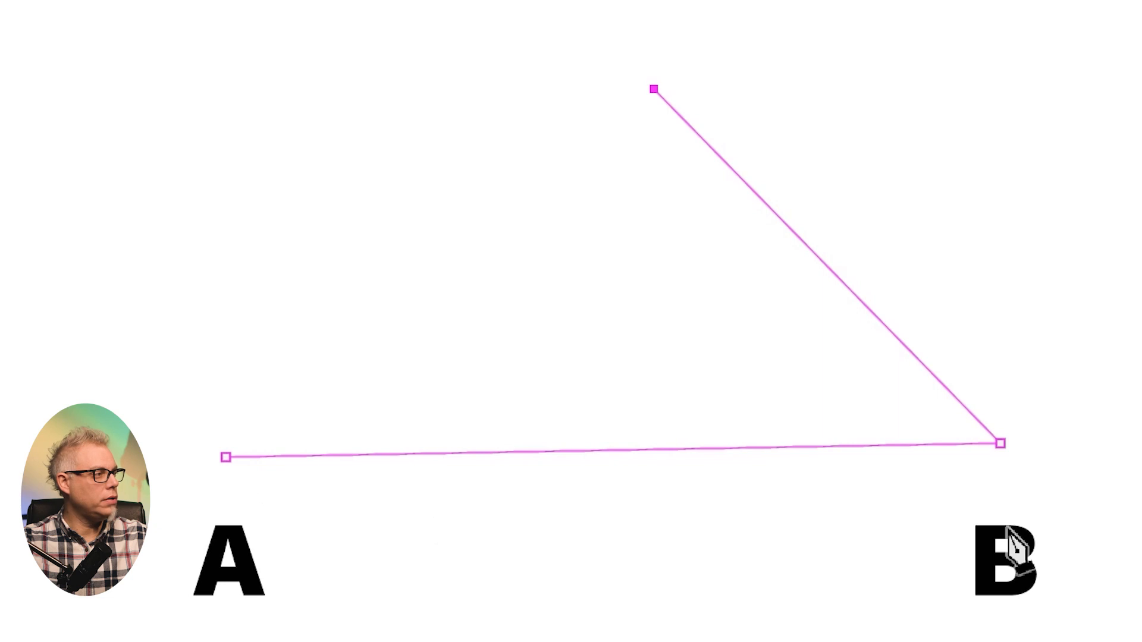
left_click(262, 233)
left_click(45, 53)
left_click(265, 430)
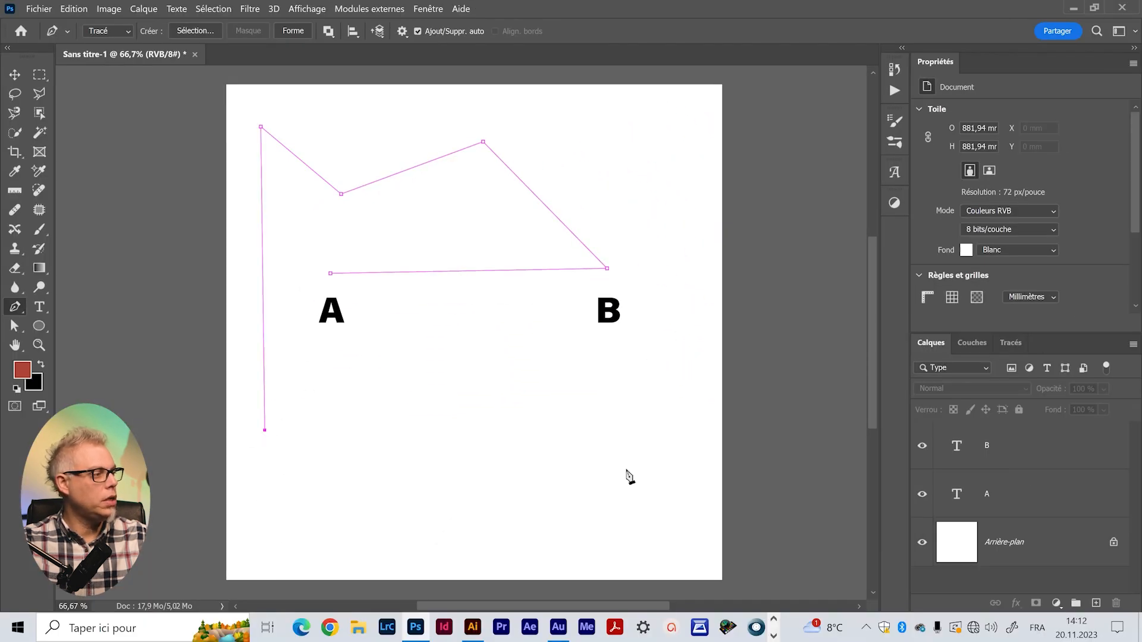
left_click(605, 455)
left_click(470, 543)
left_click(321, 469)
left_click(291, 516)
left_click(466, 569)
left_click(645, 475)
left_click(696, 241)
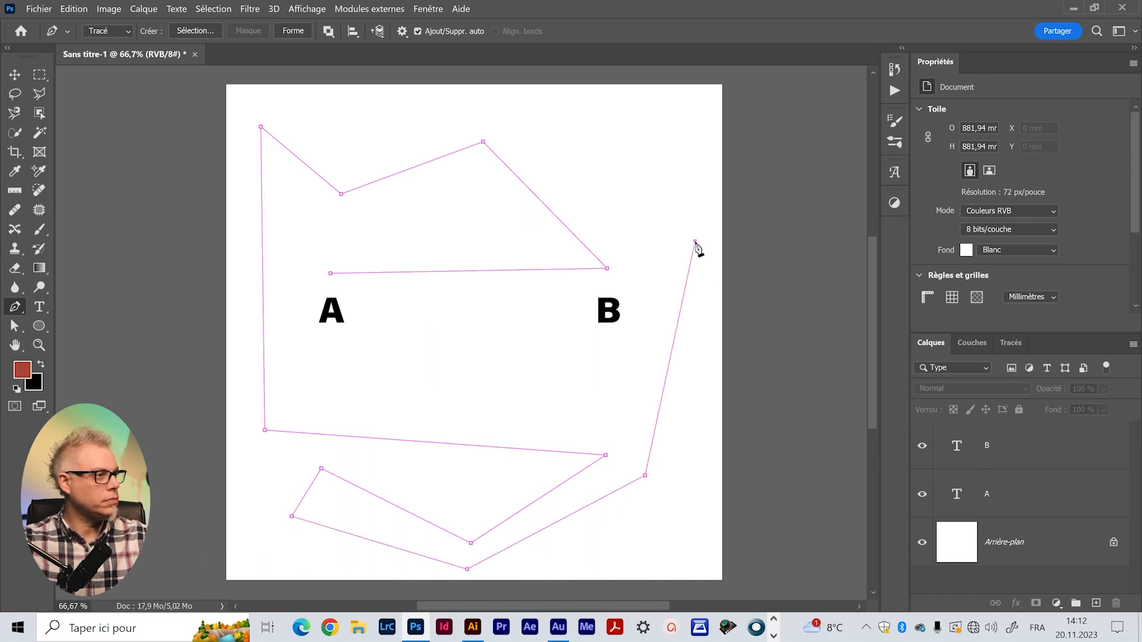
Undo the path's most recent segments back to the canvas's upper-left point, and delete the rest of the path
key("ctrl+z")
key("ctrl+z")
key("ctrl+z")
key("ctrl+z")
key("ctrl+z")
key("ctrl+z")
key("ctrl+z")
key("ctrl+z")
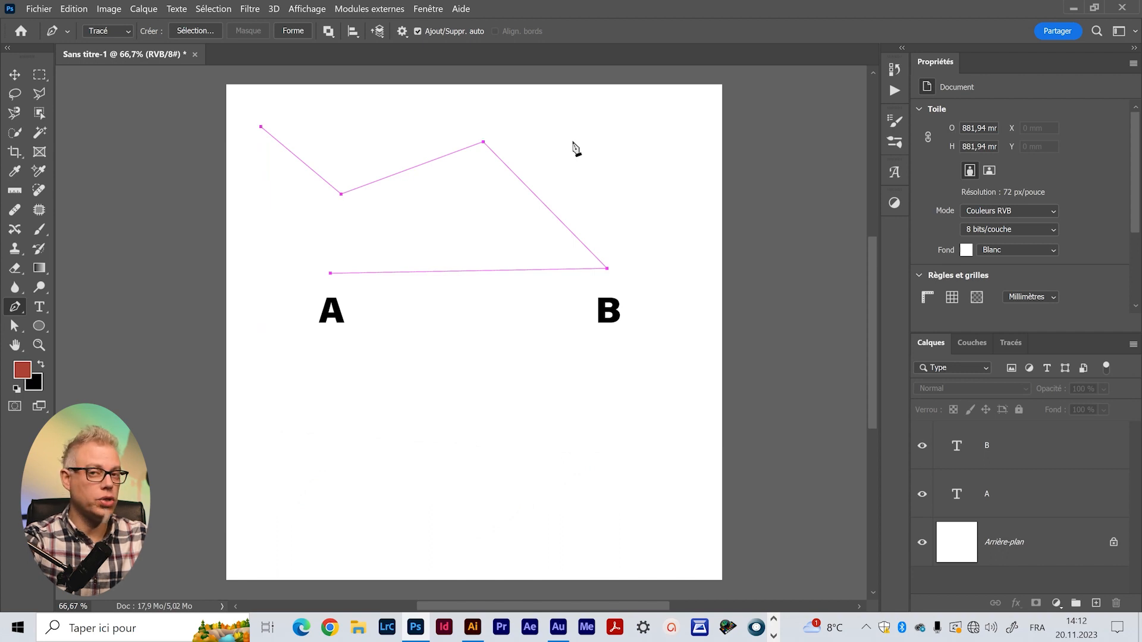
key("Delete")
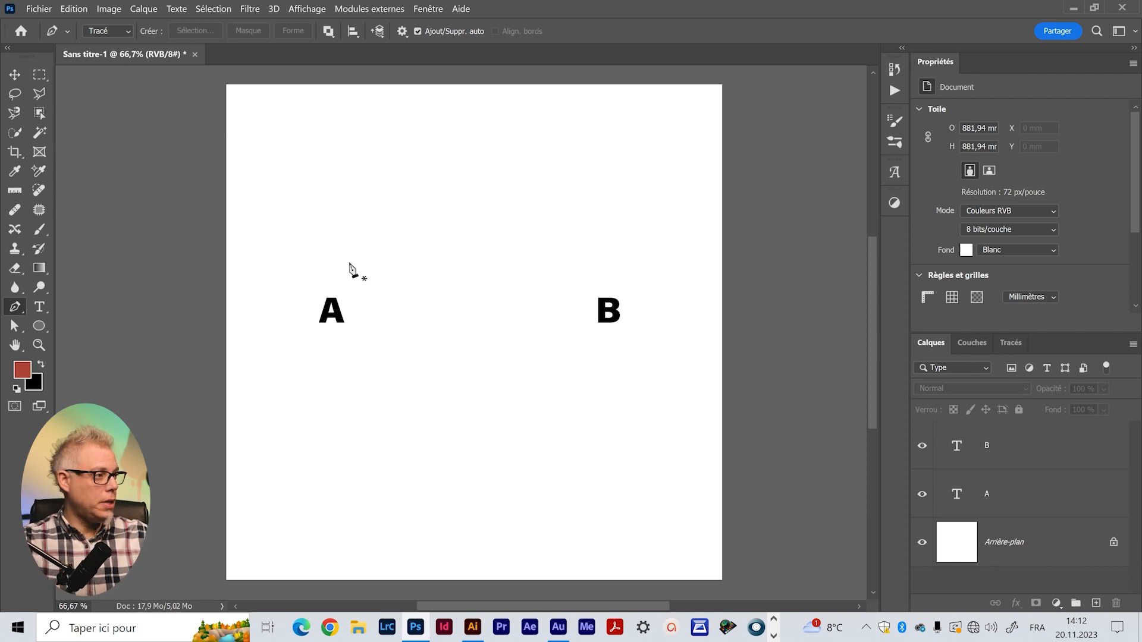
Draw a new open four-point path from above A to above B, up to a central peak and across to a point high above A
left_click(332, 269)
left_click(603, 264)
left_click(478, 161)
left_click(339, 176)
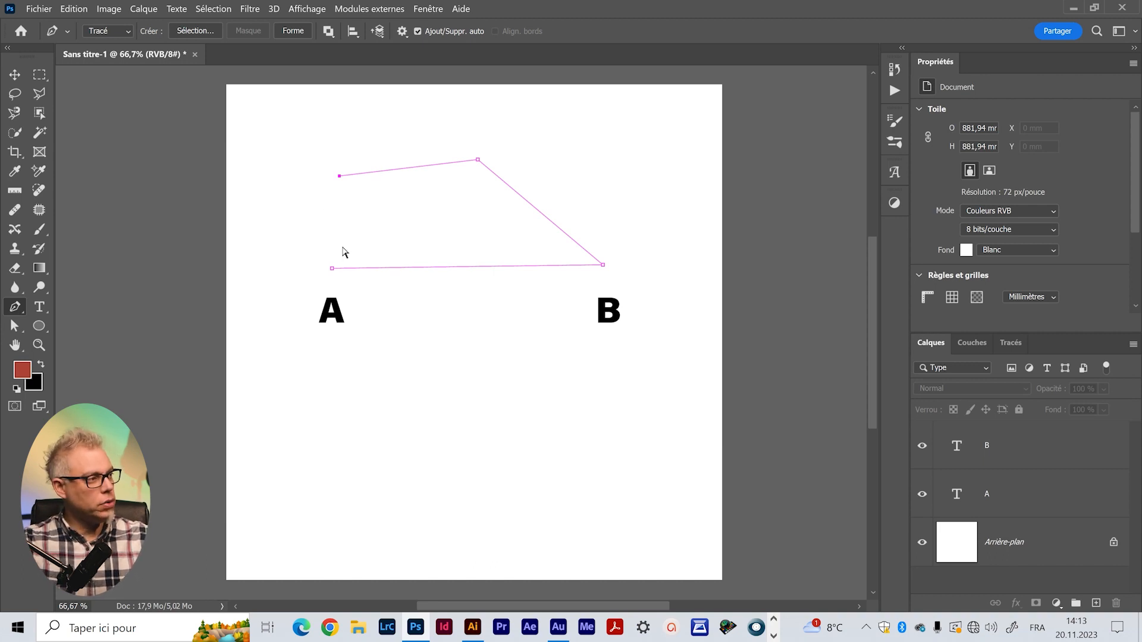
Select the points above B and at the peak individually while using the Pen tool, and activate the Direct Selection tool
left_click(331, 268, "ctrl")
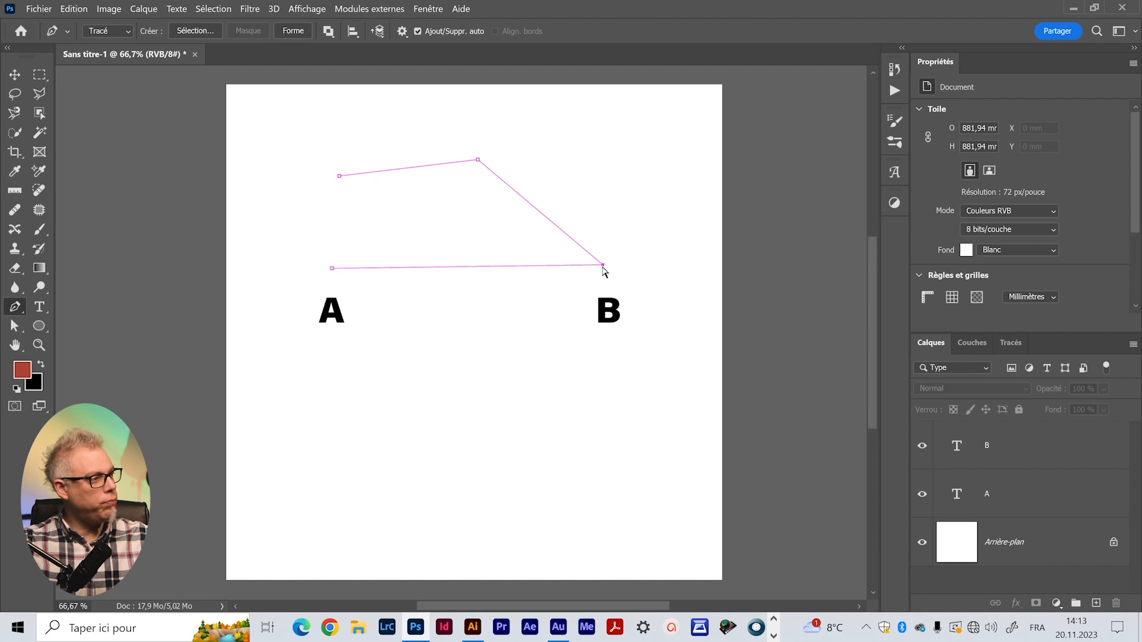
left_click(478, 160, "ctrl")
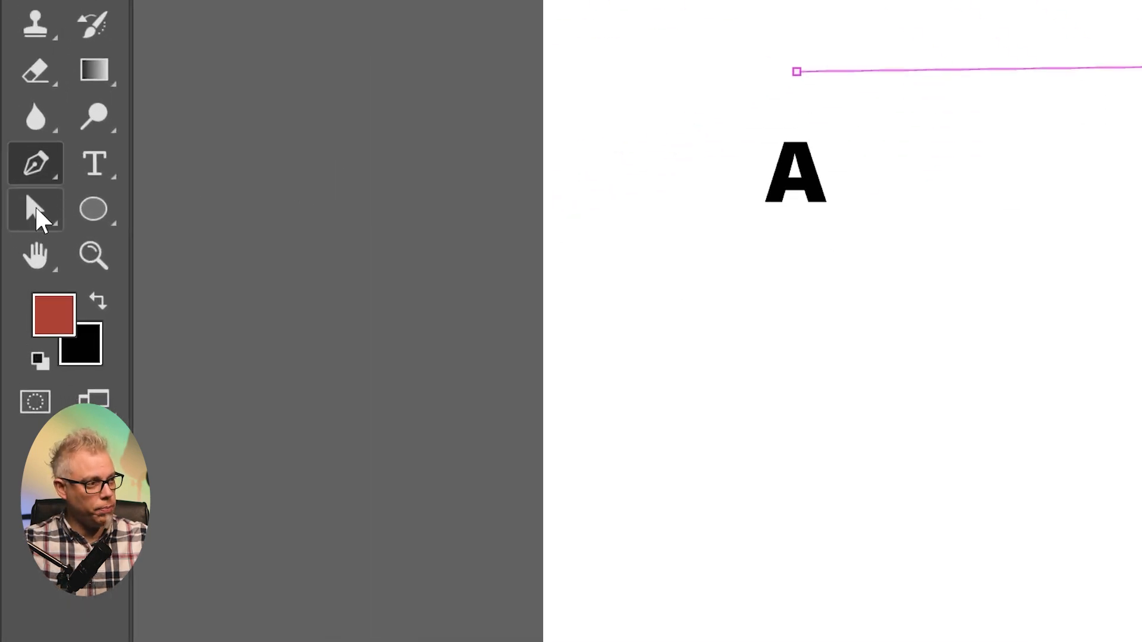
left_click(35, 208)
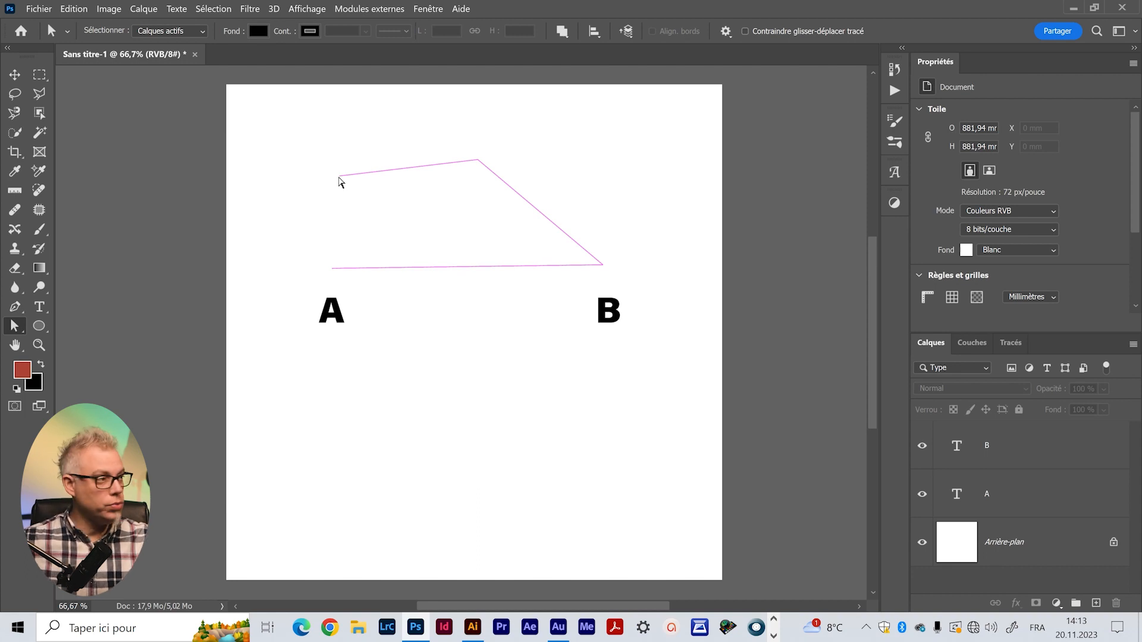
Move the path's peak point higher and raise the endpoint directly above A with the Direct Selection tool
scroll(340, 182, "up", 5)
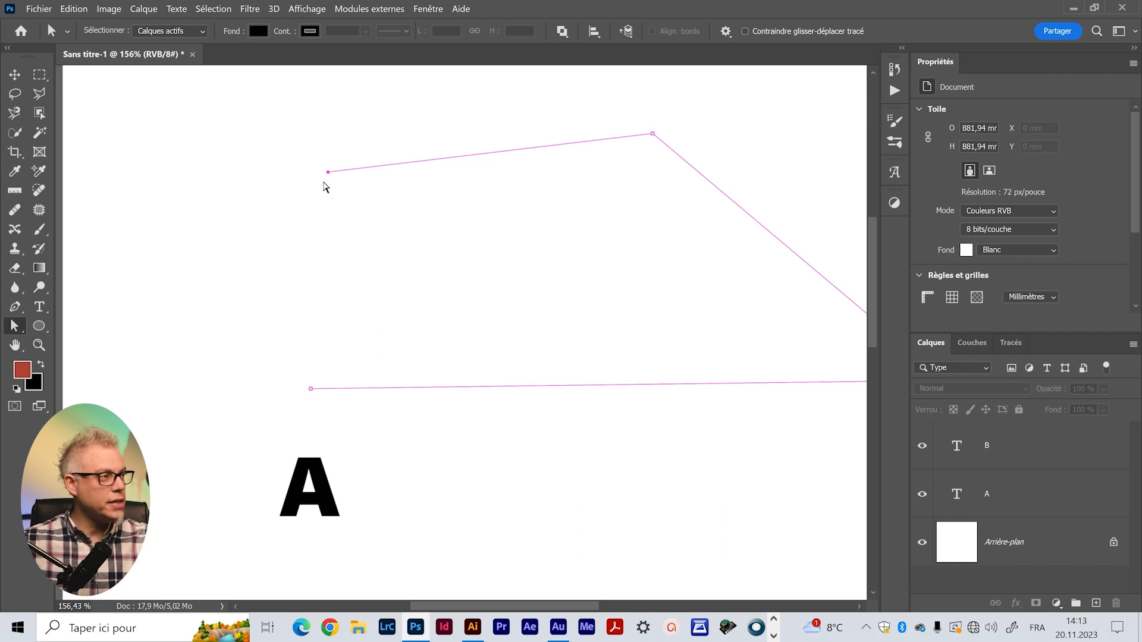
scroll(325, 186, "up", 2)
scroll(345, 204, "right", 5)
scroll(345, 203, "up", 3)
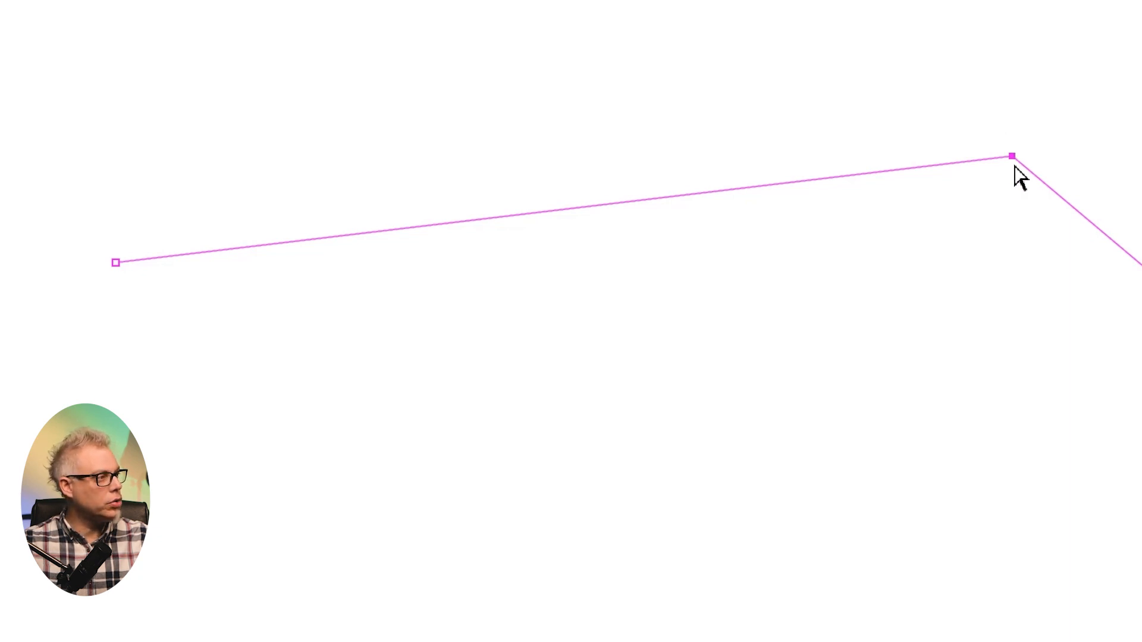
left_click_drag(1013, 157, 782, 125)
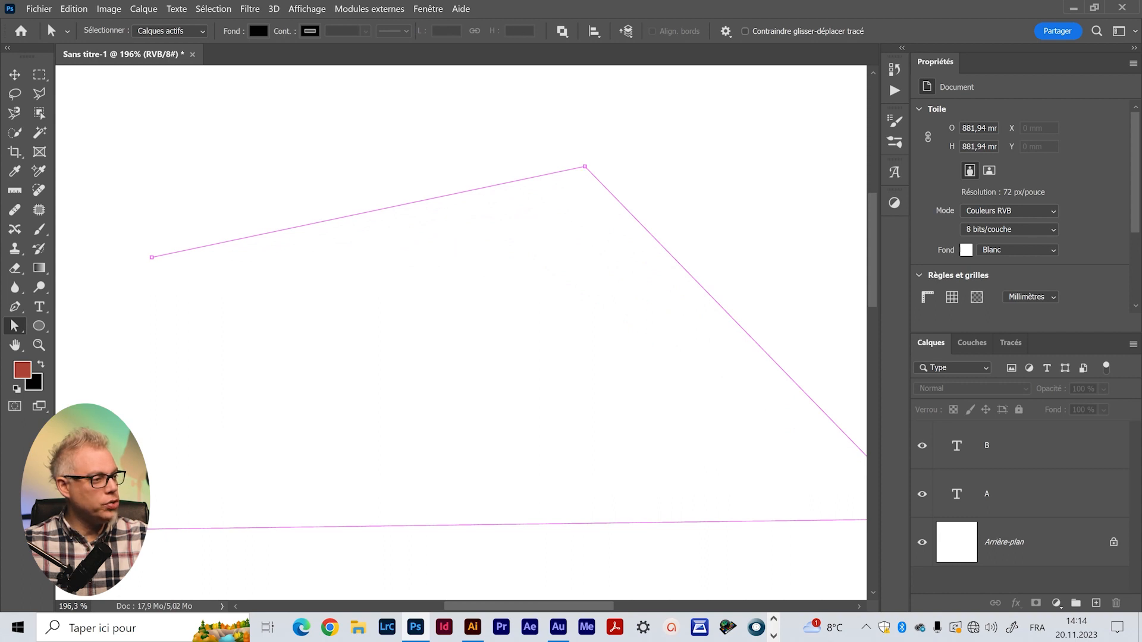
left_click_drag(119, 529, 89, 507)
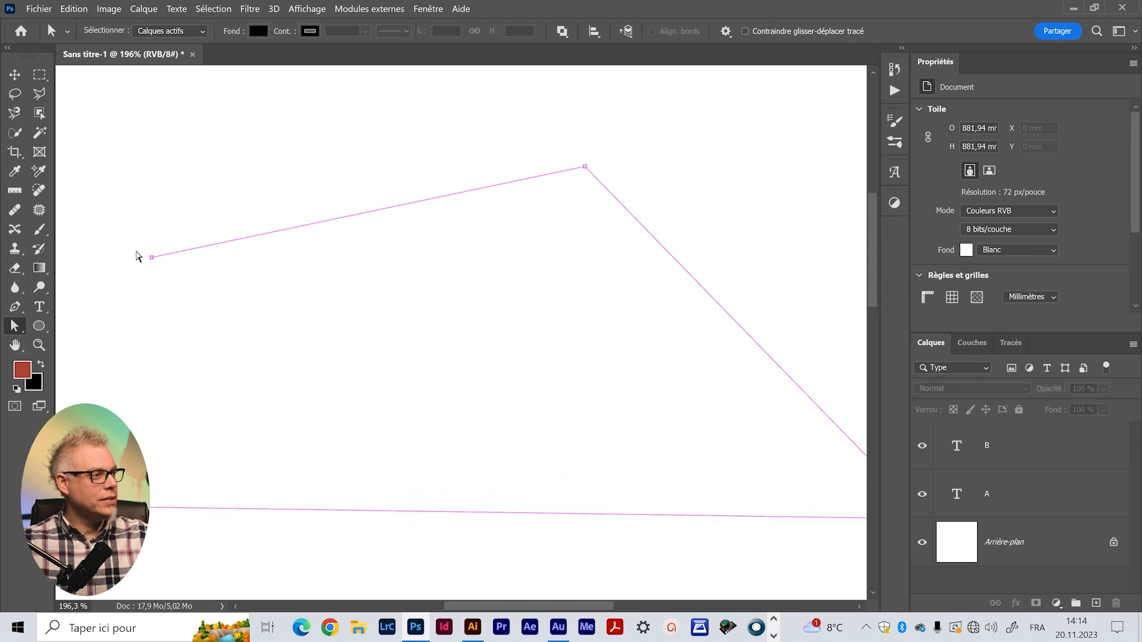
Select the path's two upper points and shift them down together, and move the whole four-point path slightly upward
left_click_drag(102, 122, 645, 277)
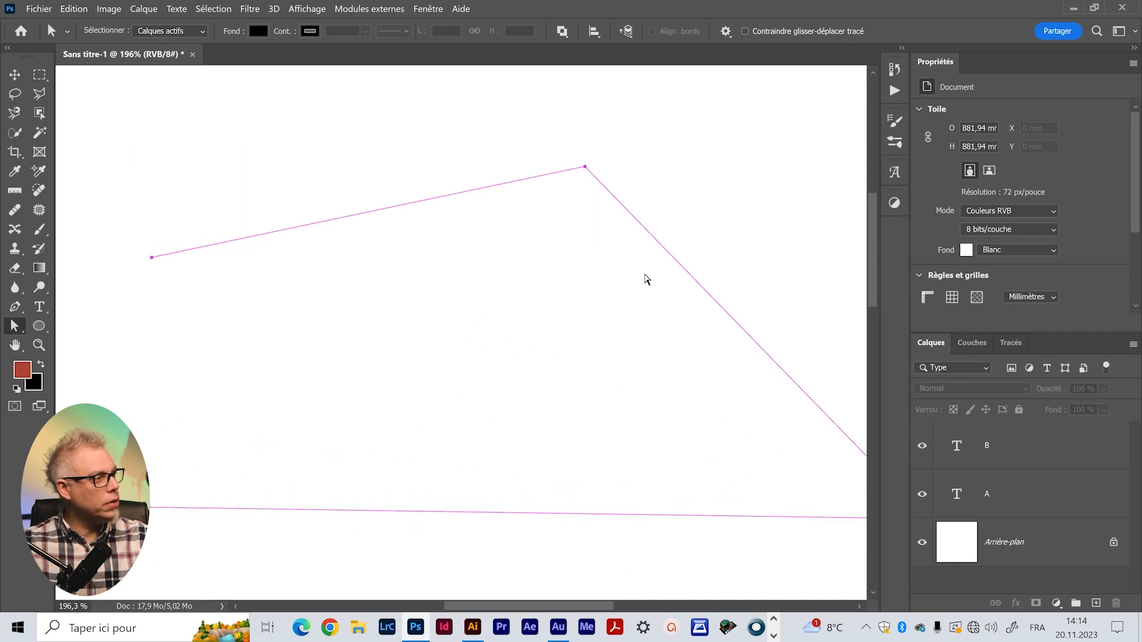
left_click_drag(587, 171, 569, 206)
scroll(595, 220, "down", 5)
scroll(594, 219, "down", 1)
left_click_drag(250, 194, 846, 414)
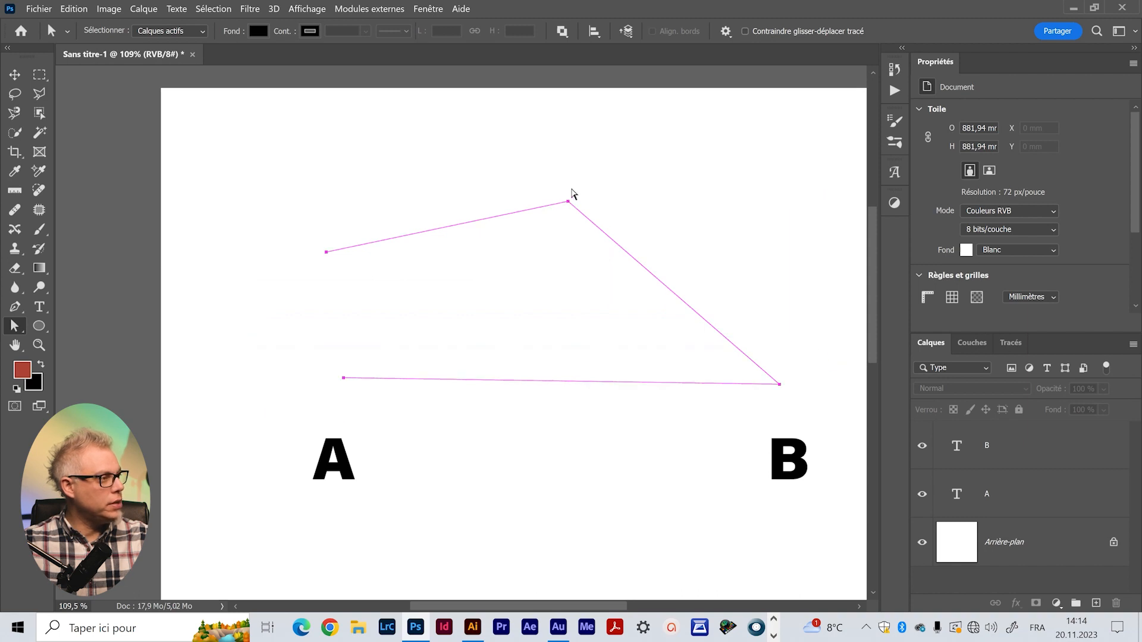
left_click_drag(568, 204, 589, 181)
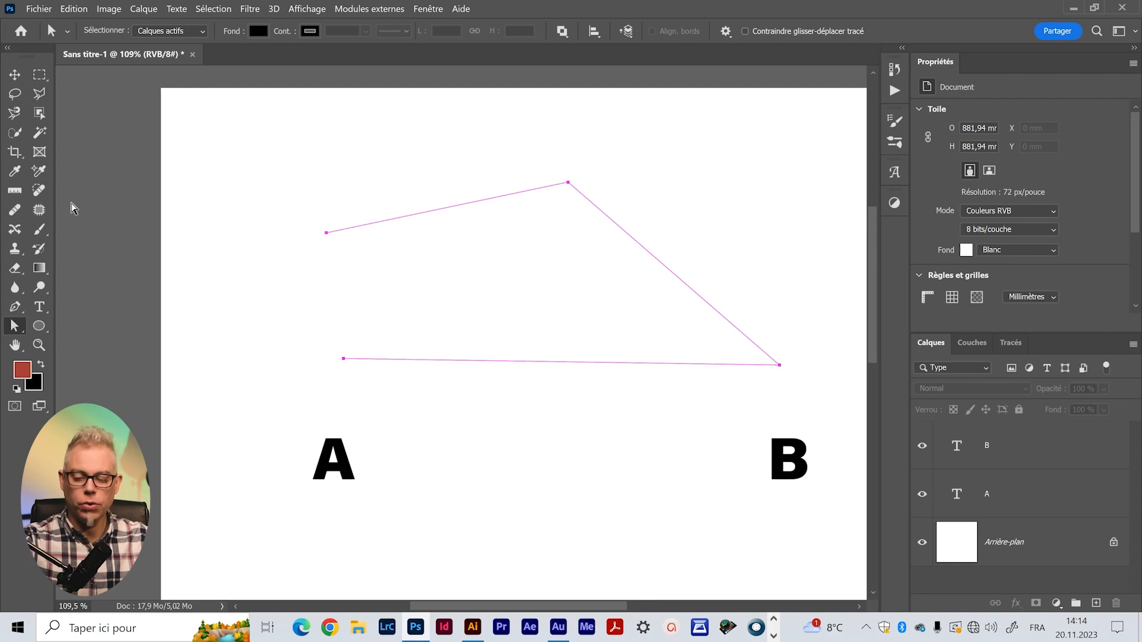
Close the open path with the Pen tool by joining its upper endpoint to the endpoint just above A
key("p")
left_click(315, 253)
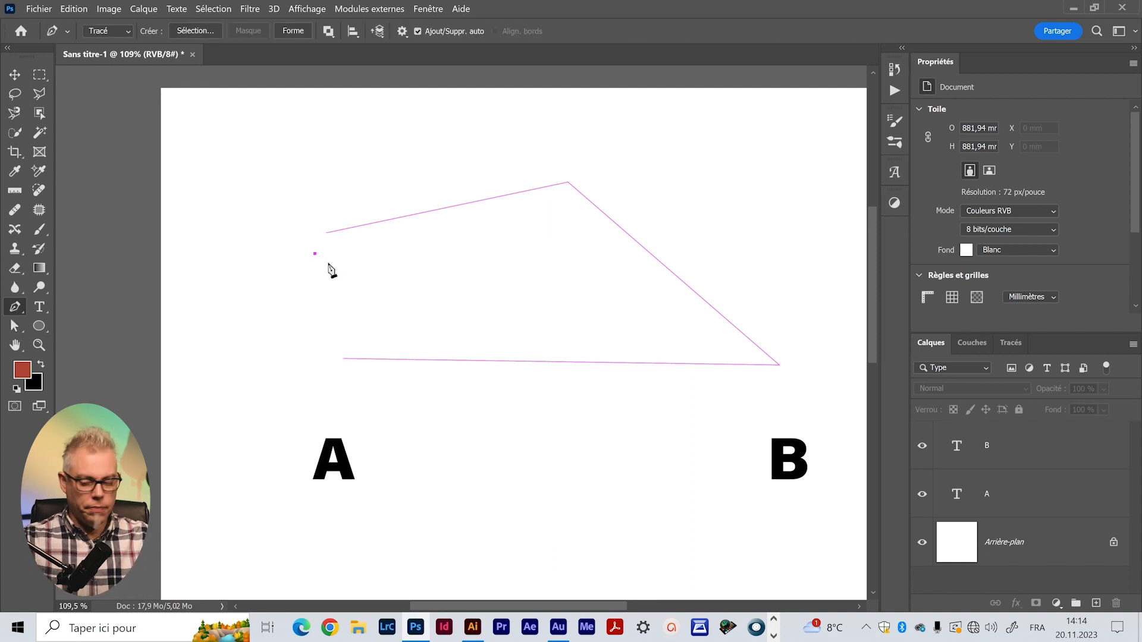
key("ctrl+z")
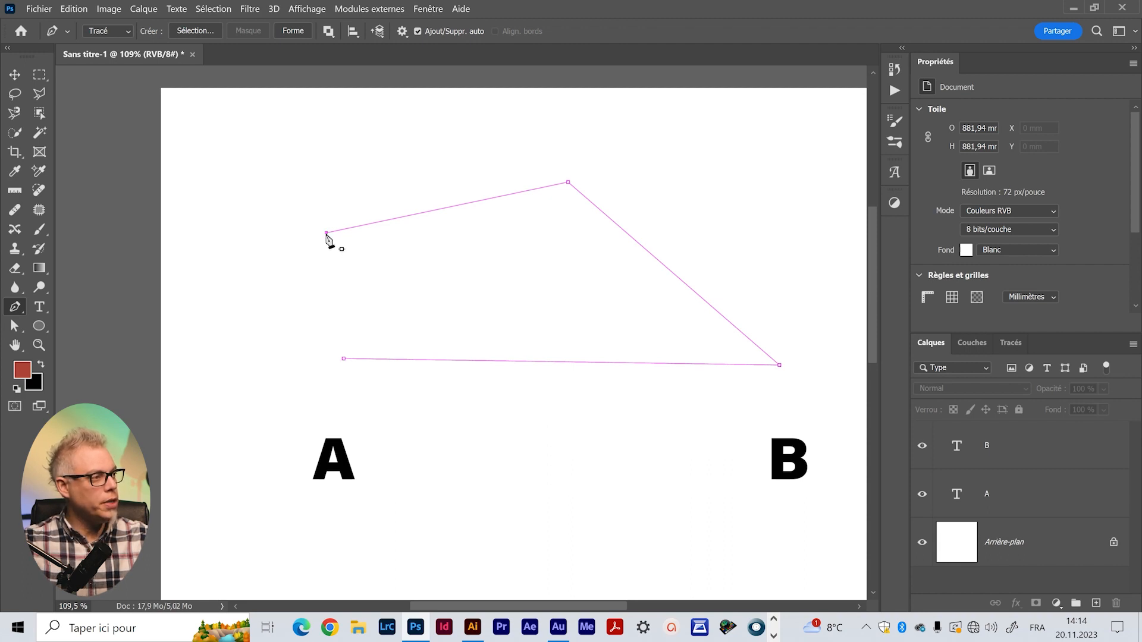
left_click(326, 233)
left_click(343, 359)
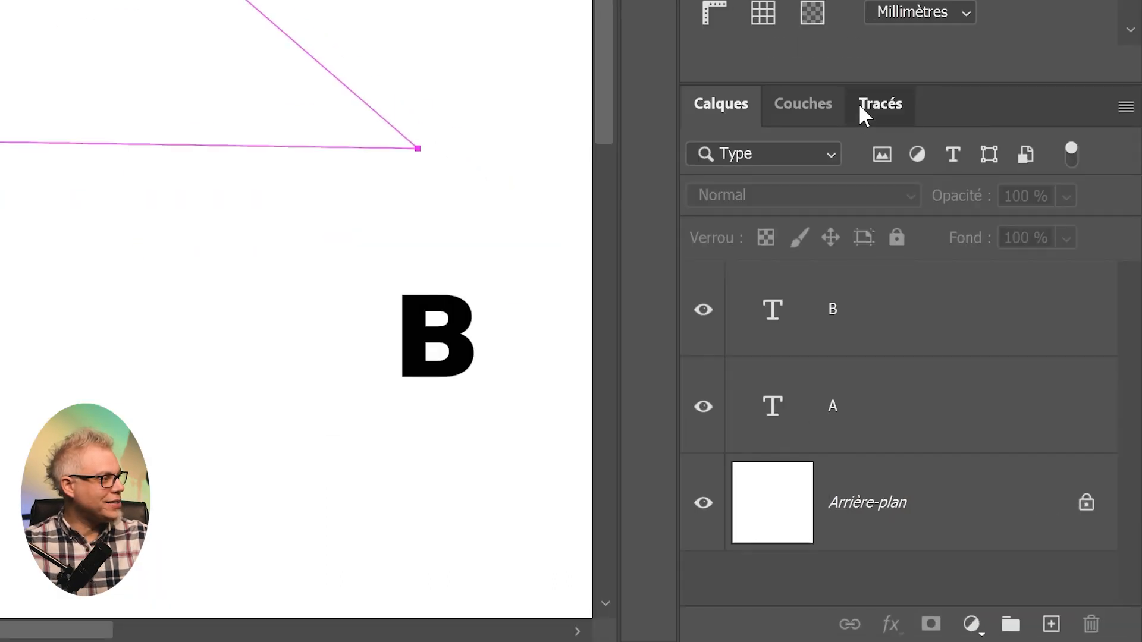
Display the document's paths, load the working path as a selection, and undo that conversion
left_click(858, 106)
left_click(424, 9)
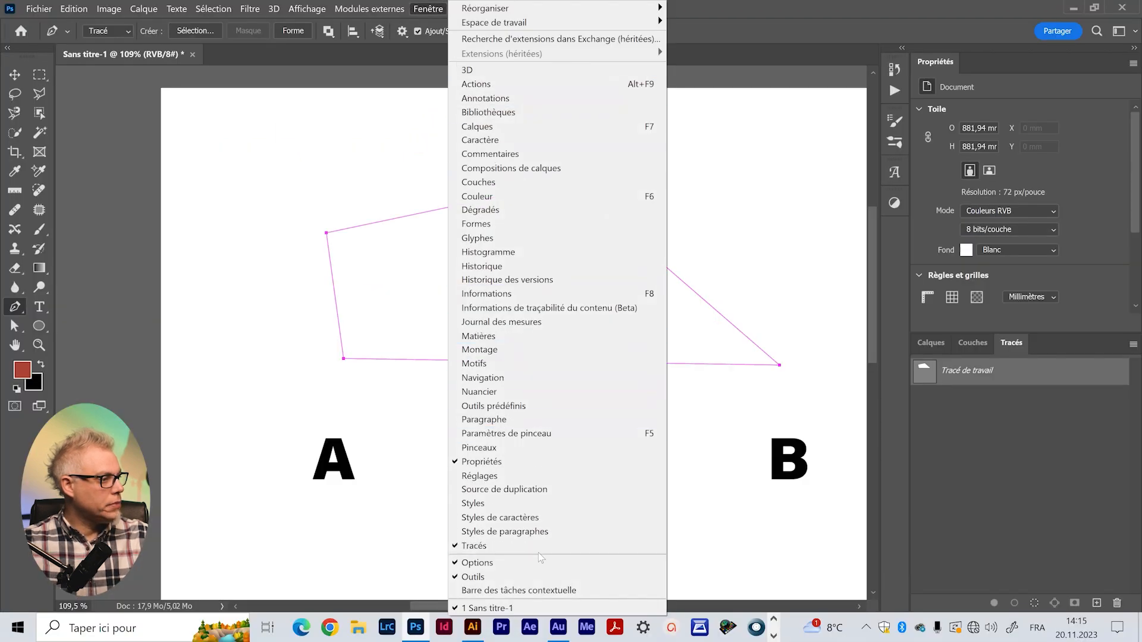
left_click(1060, 372)
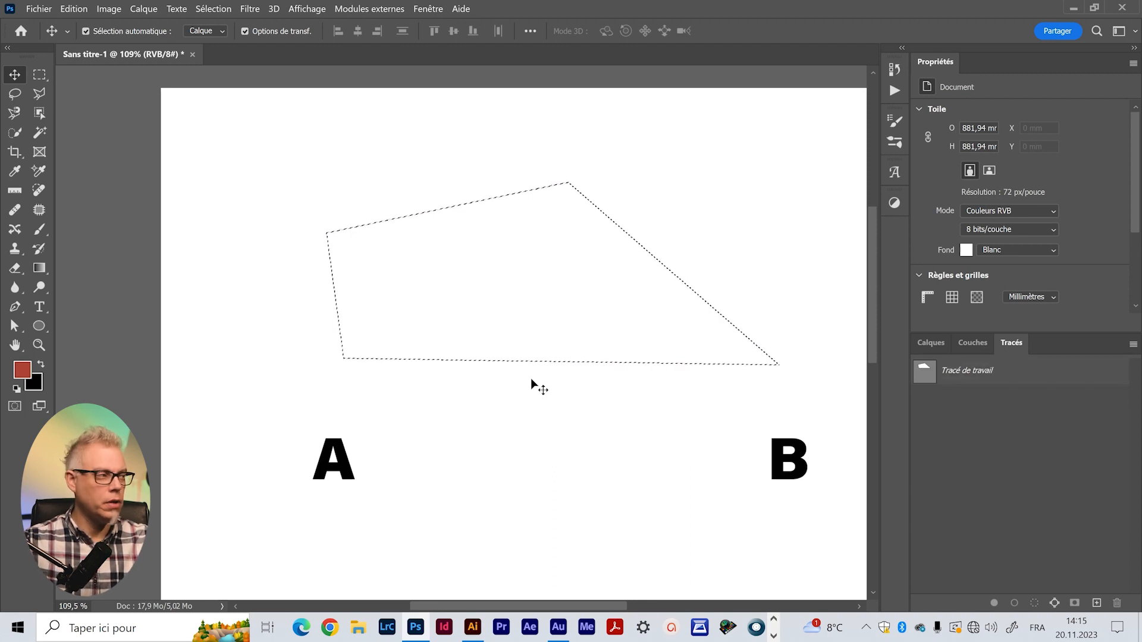
key("ctrl+z")
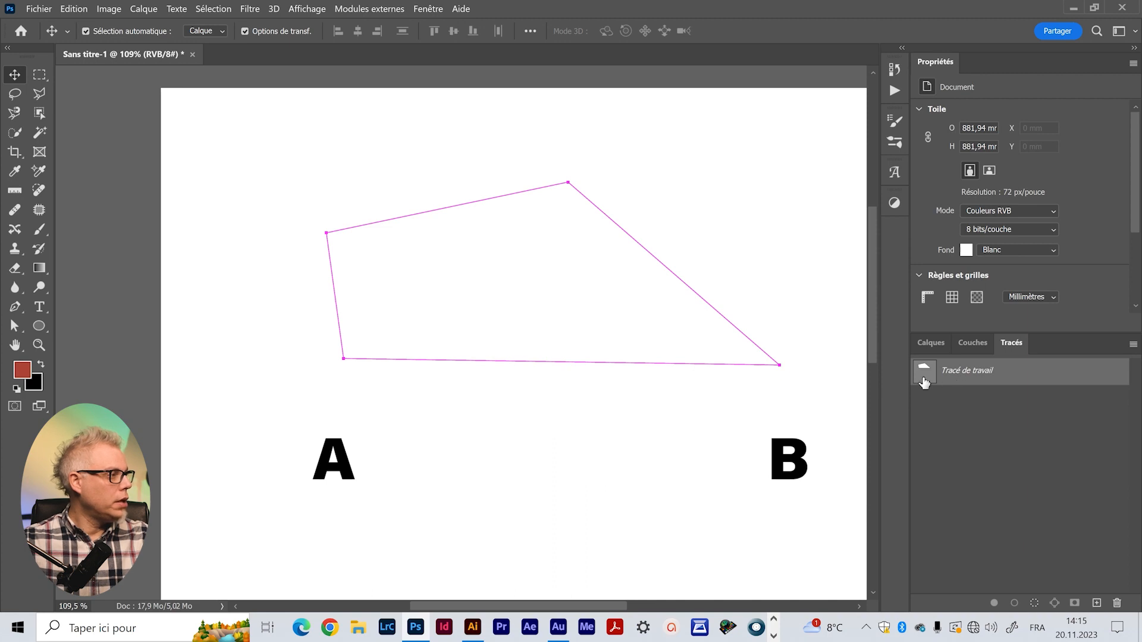
Save the working path under the name "test"
double_click(971, 373)
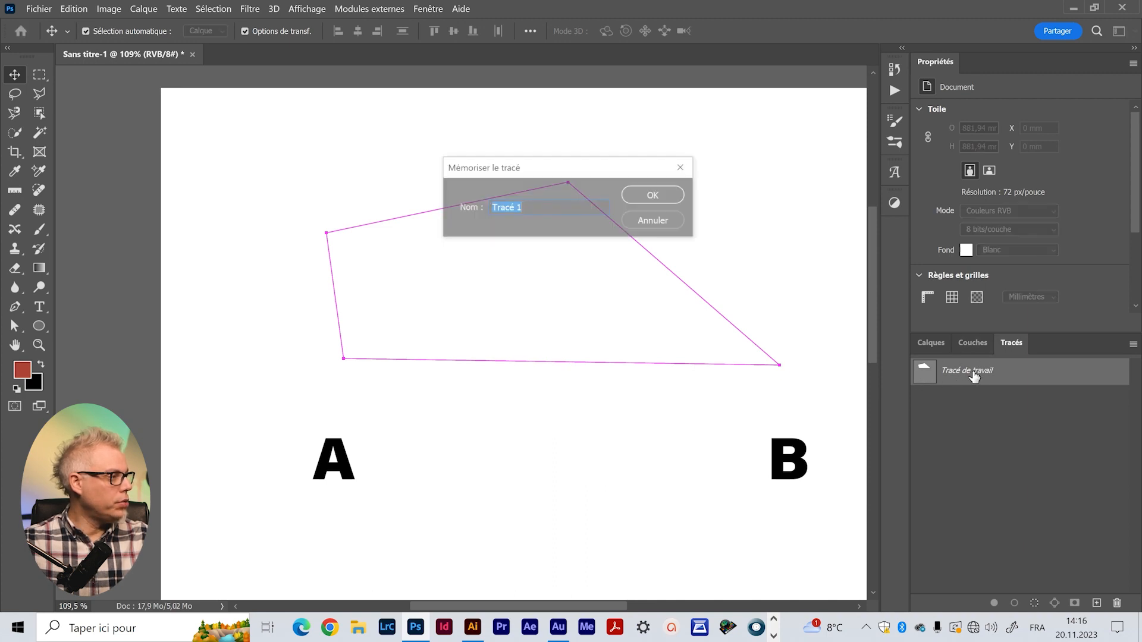
left_click_drag(532, 206, 497, 203)
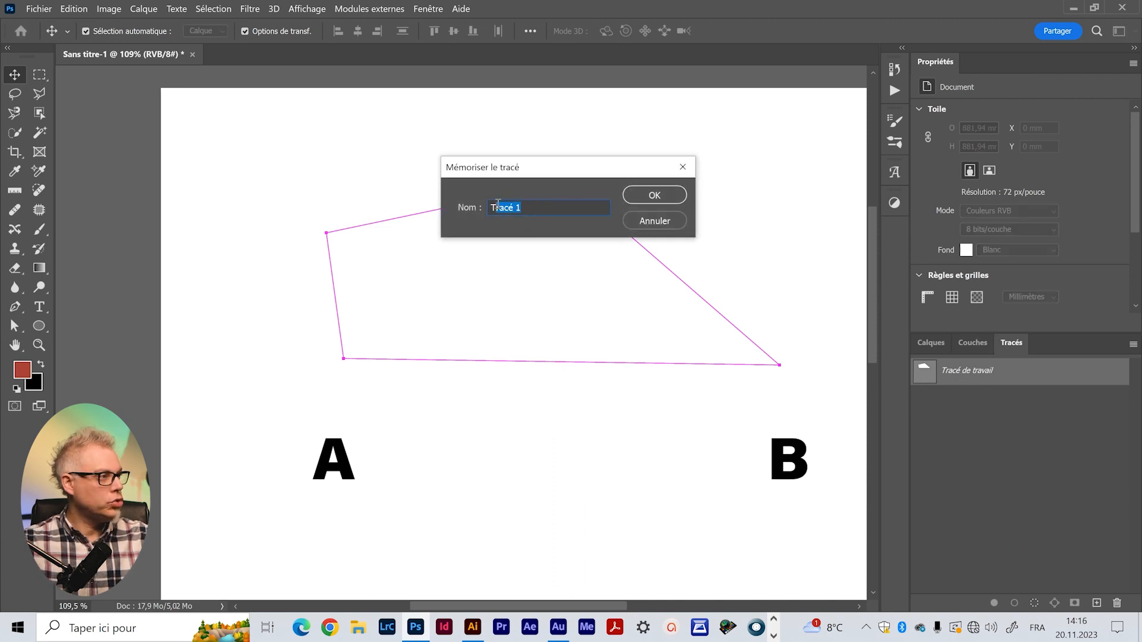
type("te")
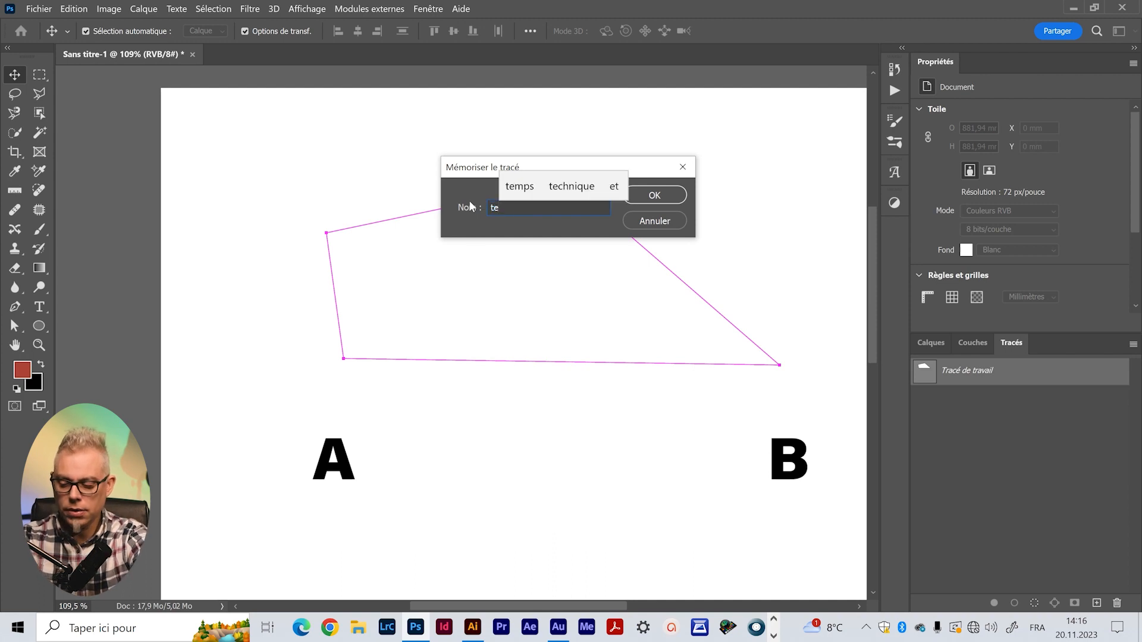
type("st")
key("Return")
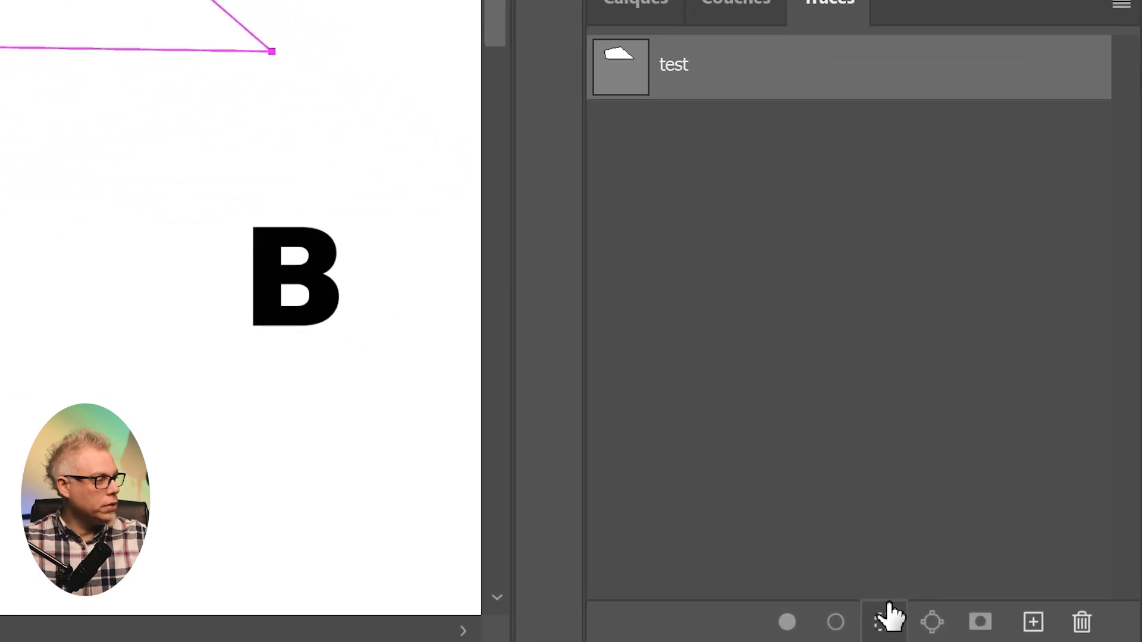
Load the test path as a selection, undo the conversion, and delete the path's outline
left_click(884, 624)
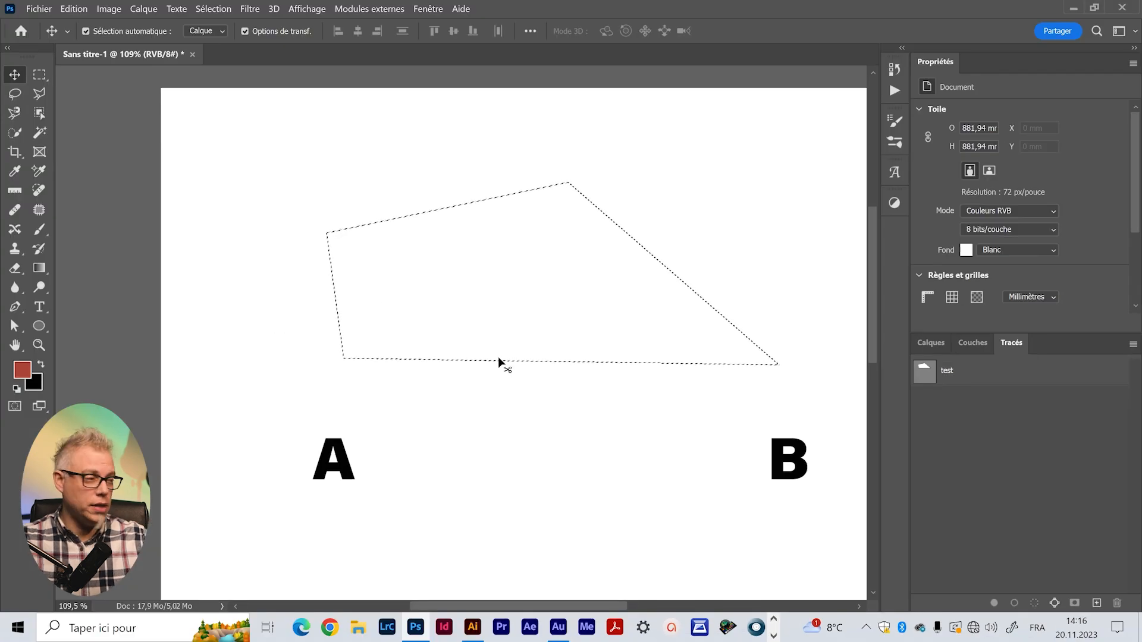
key("ctrl+z")
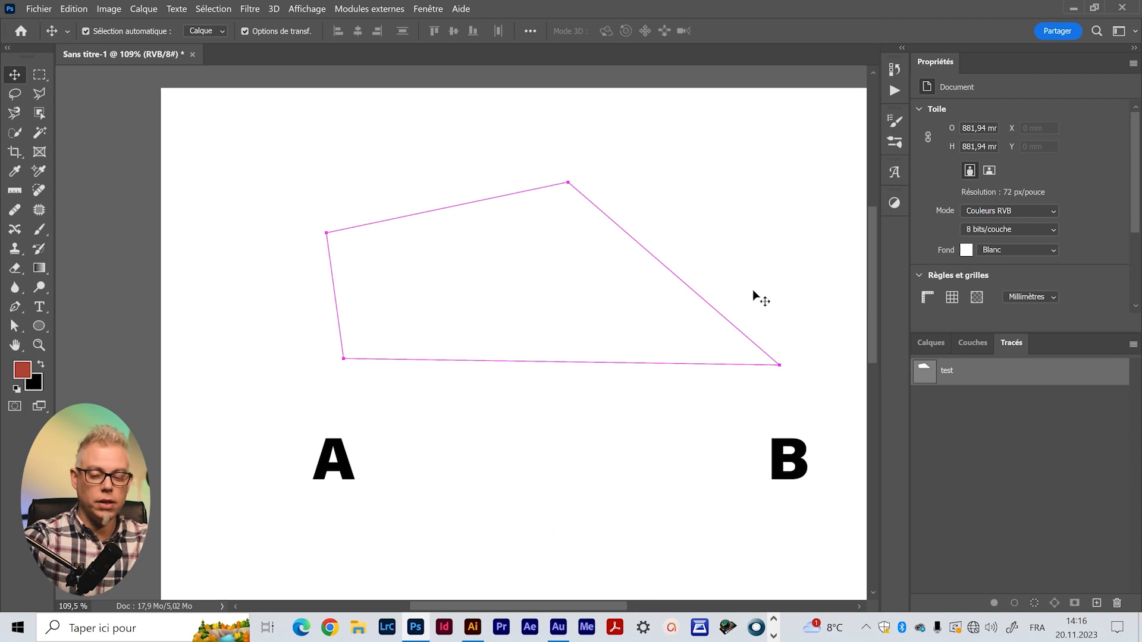
key("Delete")
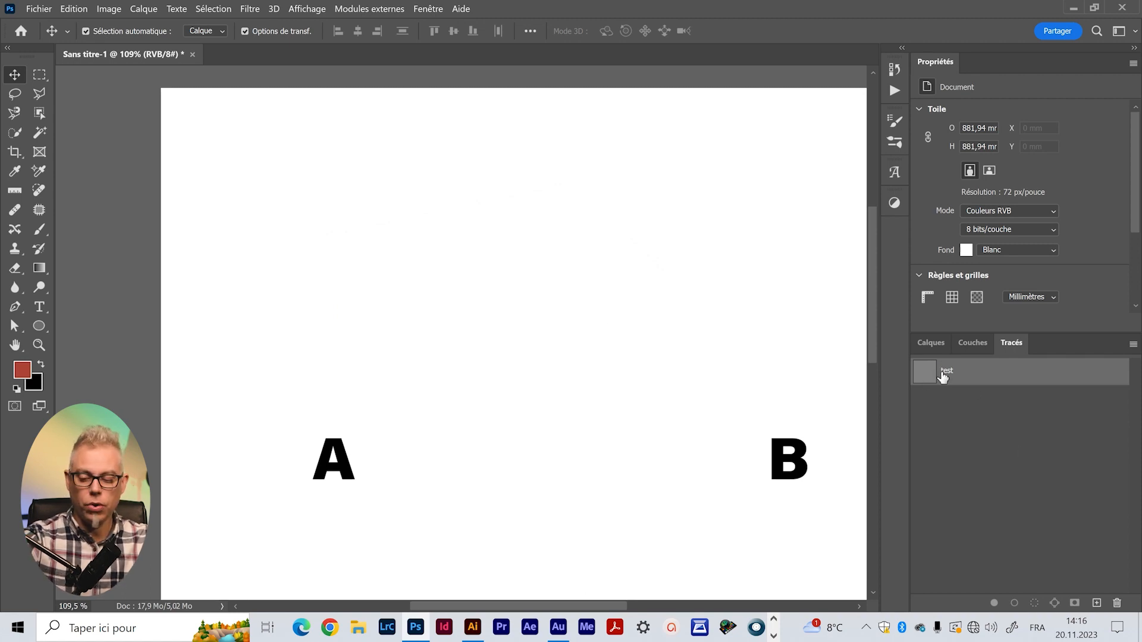
Draw an open three-point path in test from above A to above B and up to a central peak, and load it as a selection
key("p")
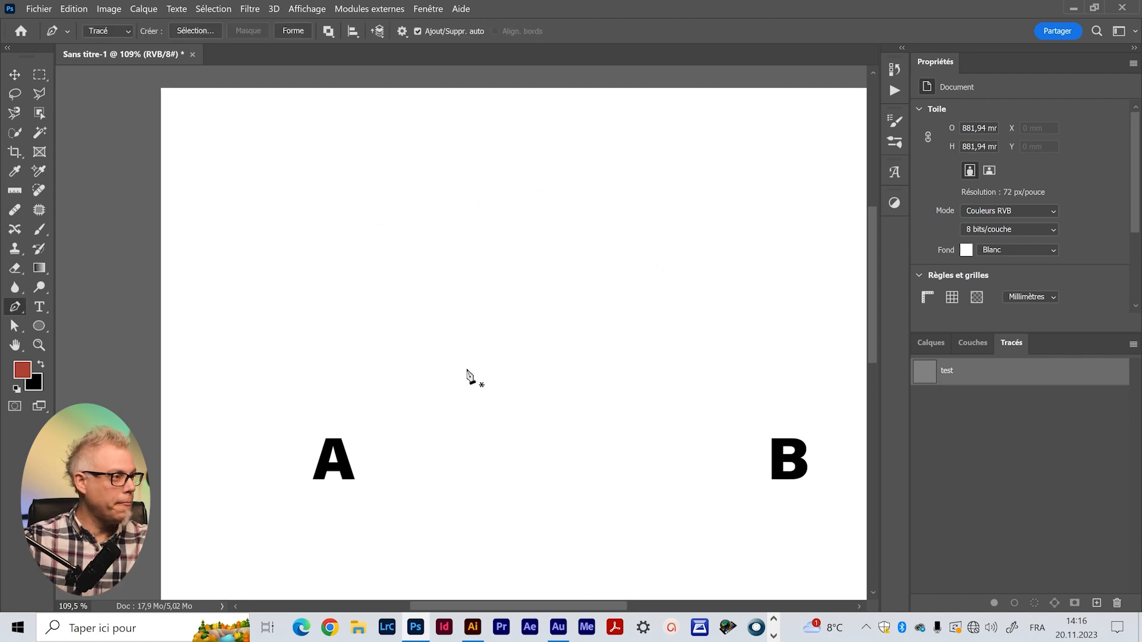
left_click(332, 388)
left_click(781, 391)
left_click(563, 167)
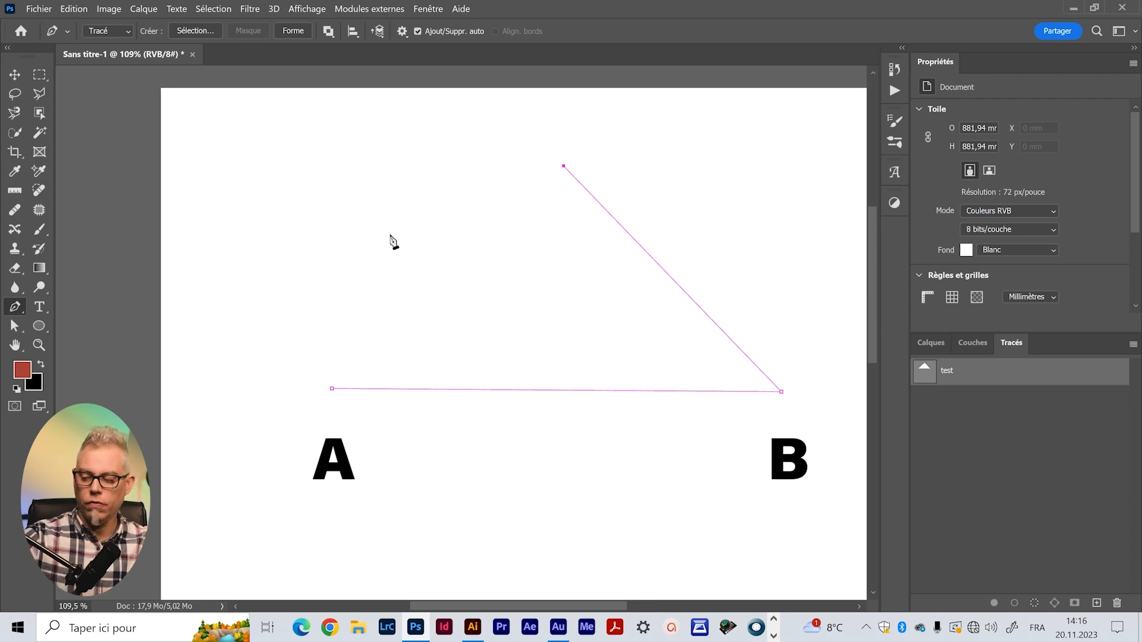
key("Escape")
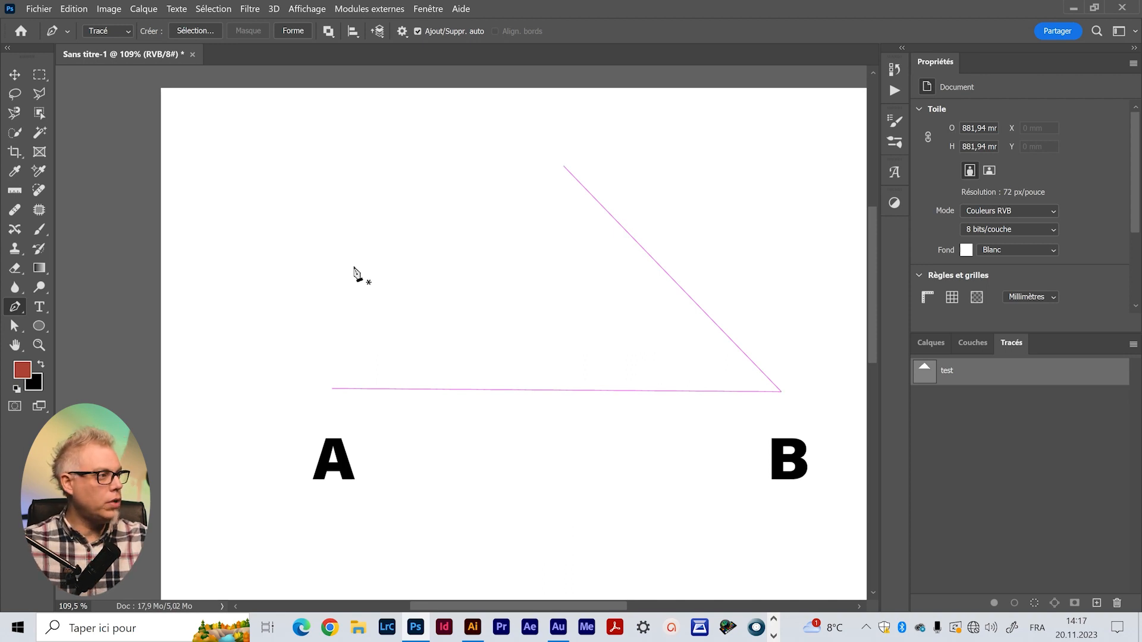
left_click(14, 74)
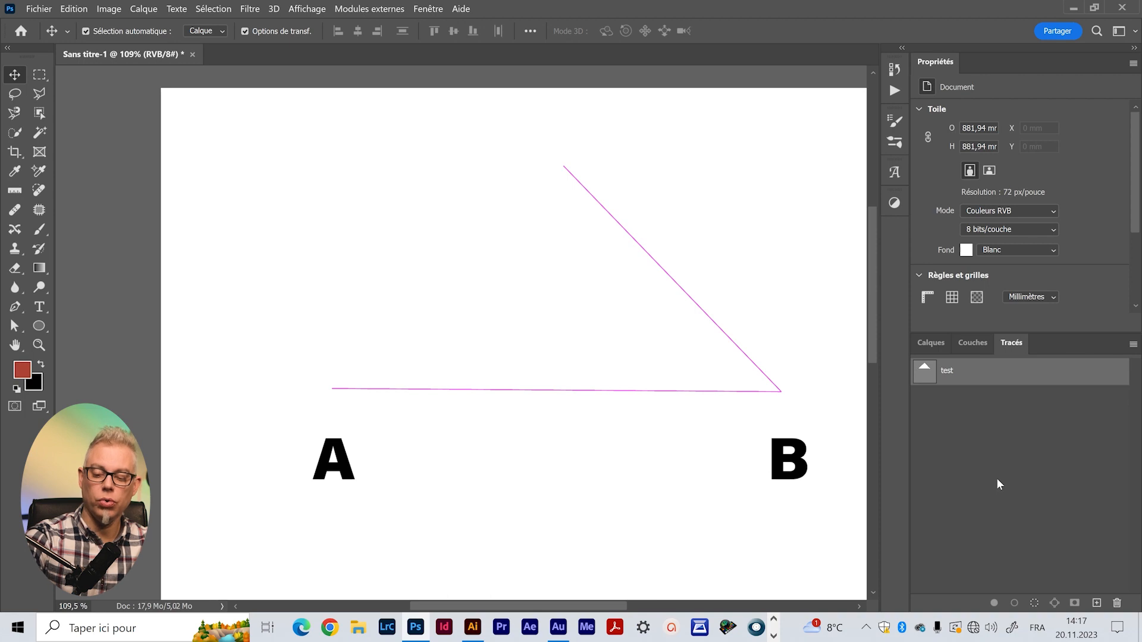
key("ctrl+Return")
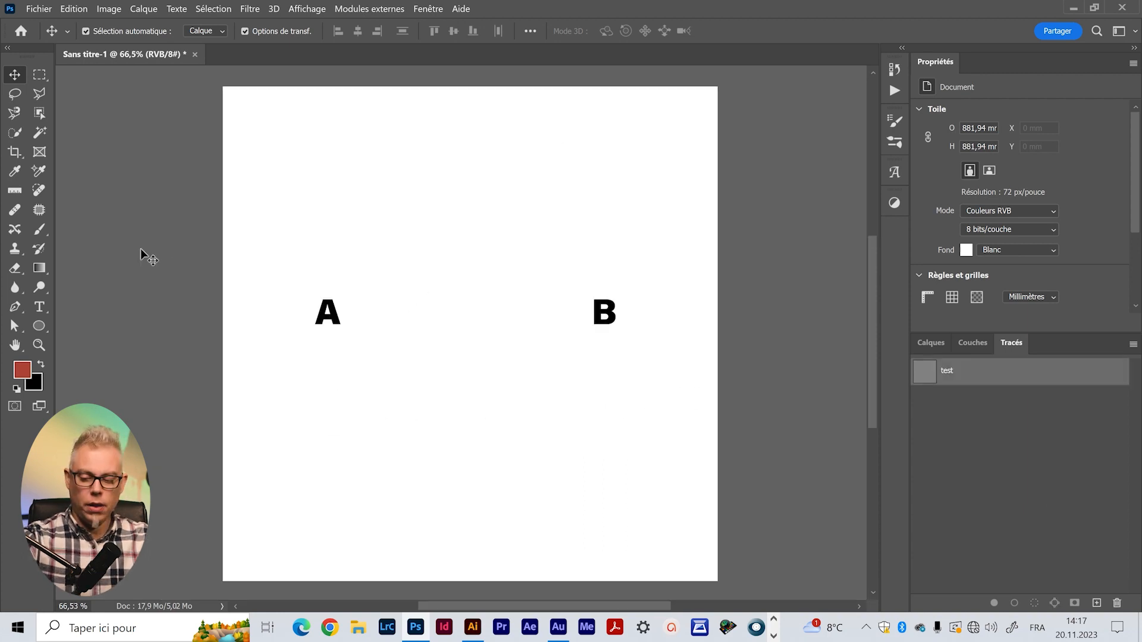
Draw an open three-point path with the Pen tool from above A to above B and up toward the canvas's upper-right corner
key("p")
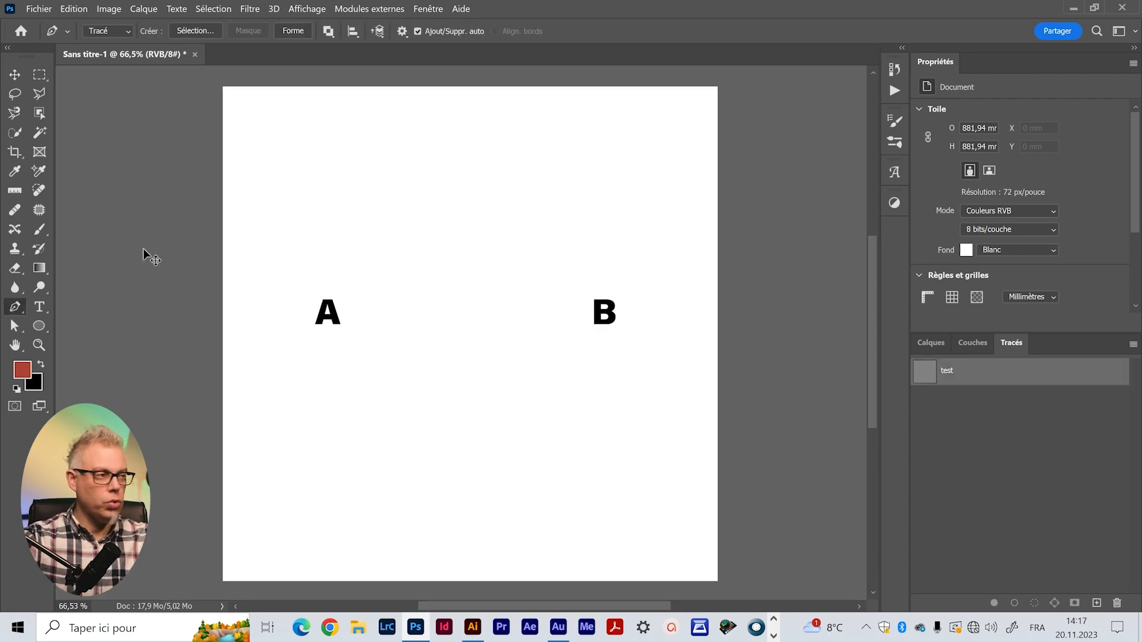
left_click(15, 307)
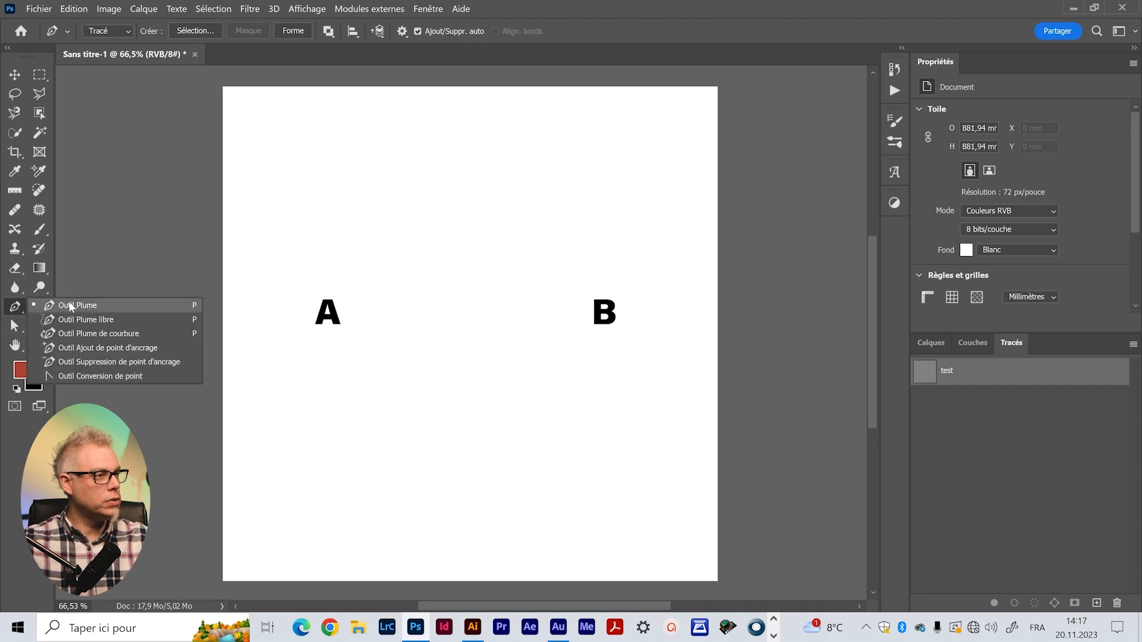
left_click(76, 306)
left_click(327, 271)
left_click(600, 272)
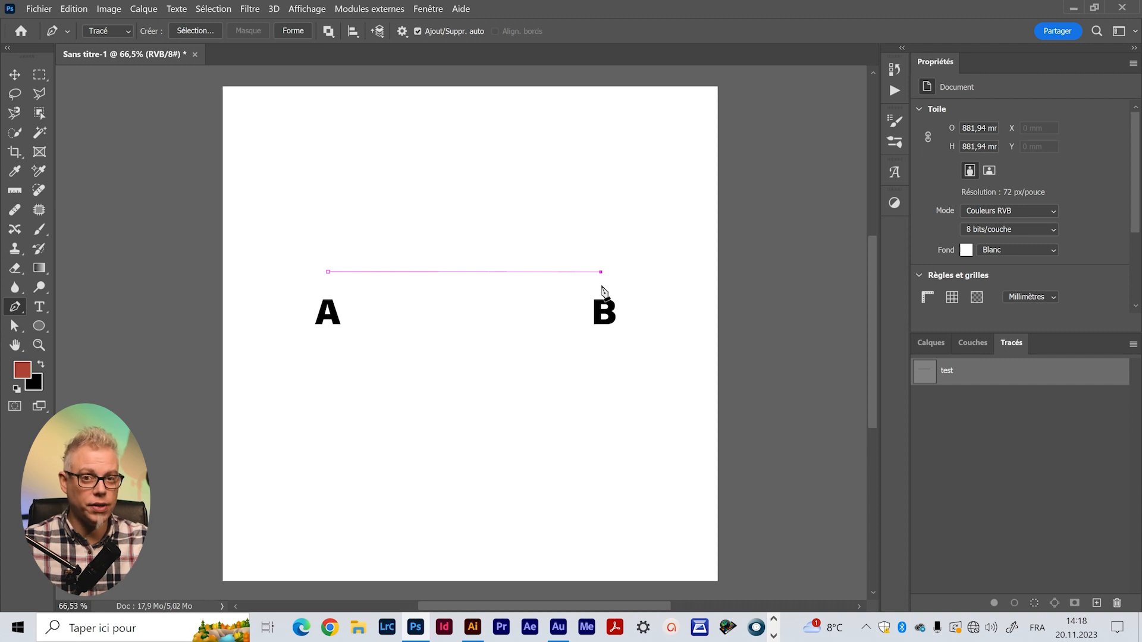
left_click(638, 131)
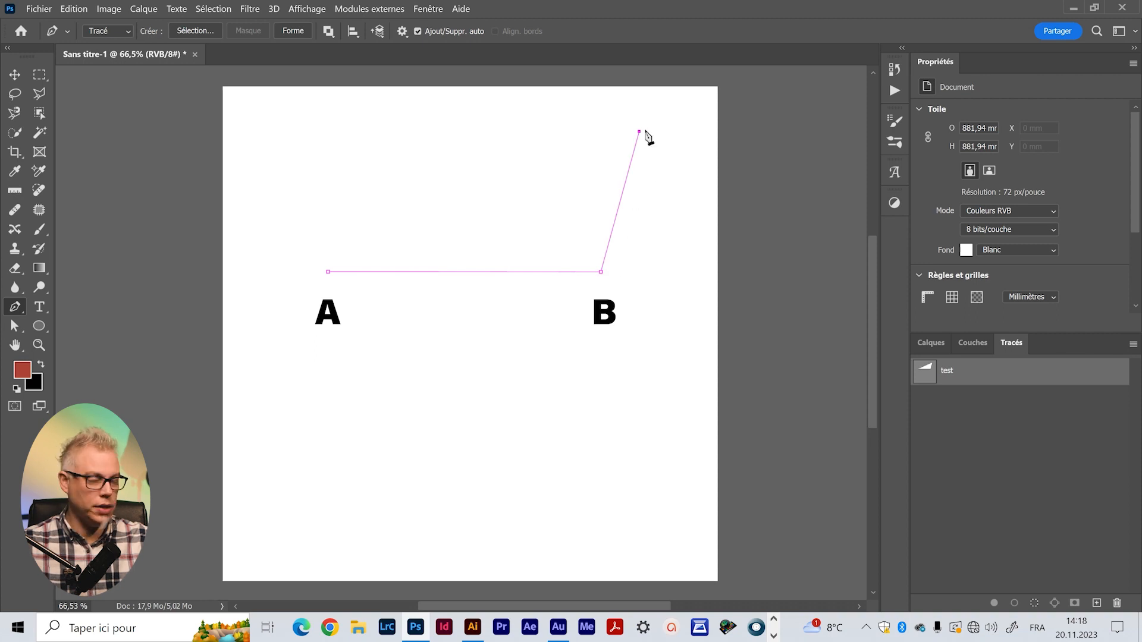
Move the path's middle point to a peak between A and B and its end point above B, and choose the Path Selection tool
left_click(14, 326)
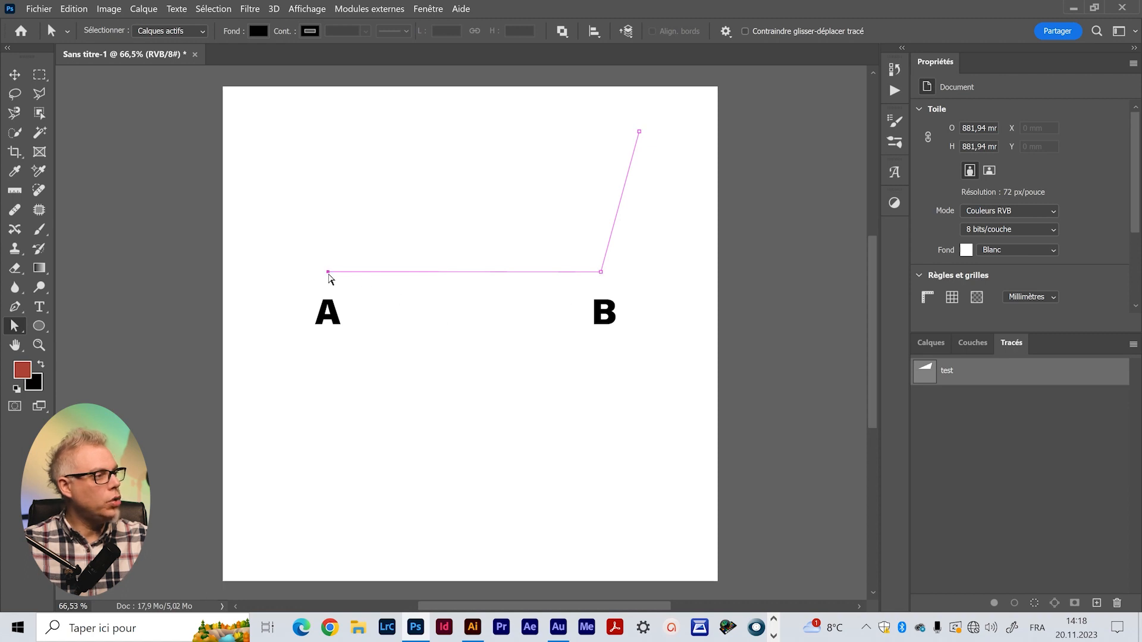
left_click_drag(602, 277, 438, 143)
left_click(14, 326)
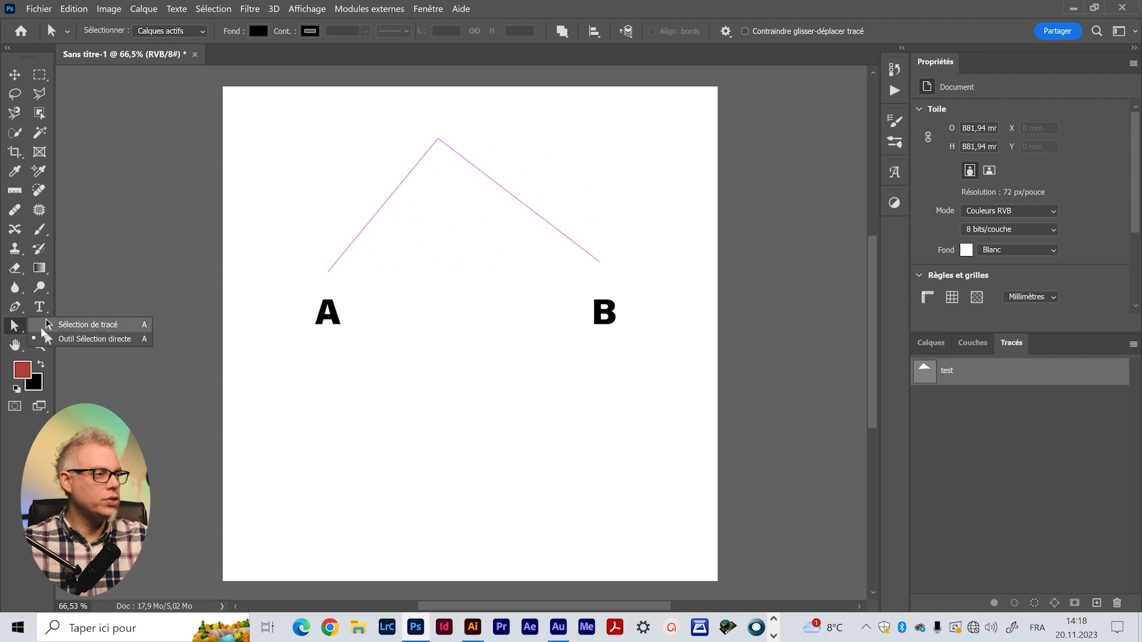
left_click(79, 329)
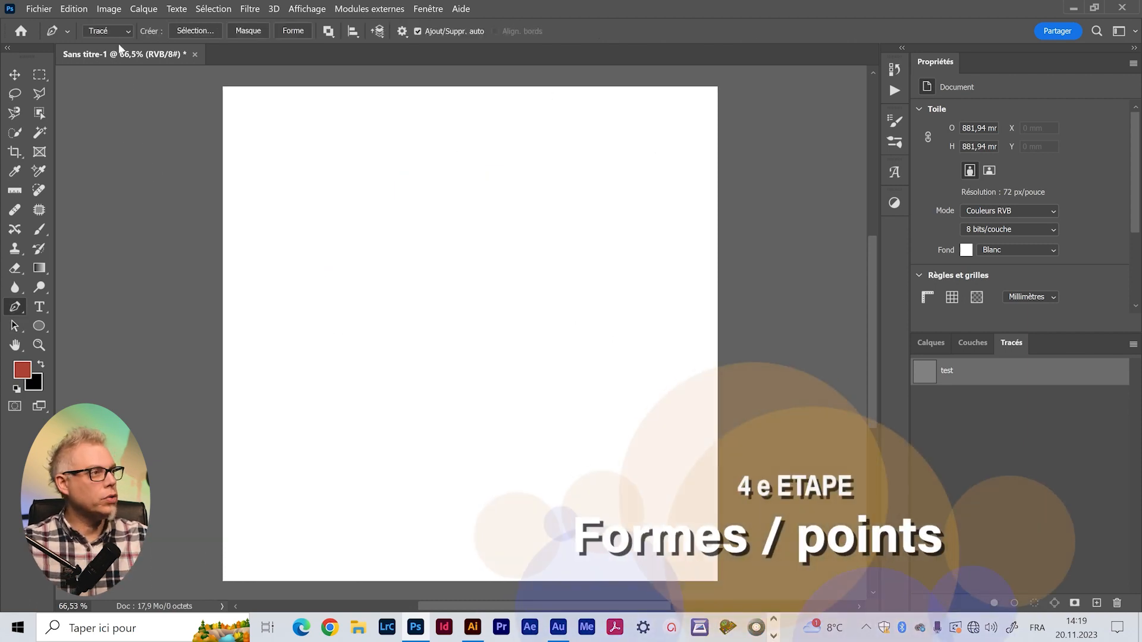
Set the Pen tool to Forme mode and draw a closed four-sided shape of about 1495 × 1401 px mid-canvas
left_click(126, 31)
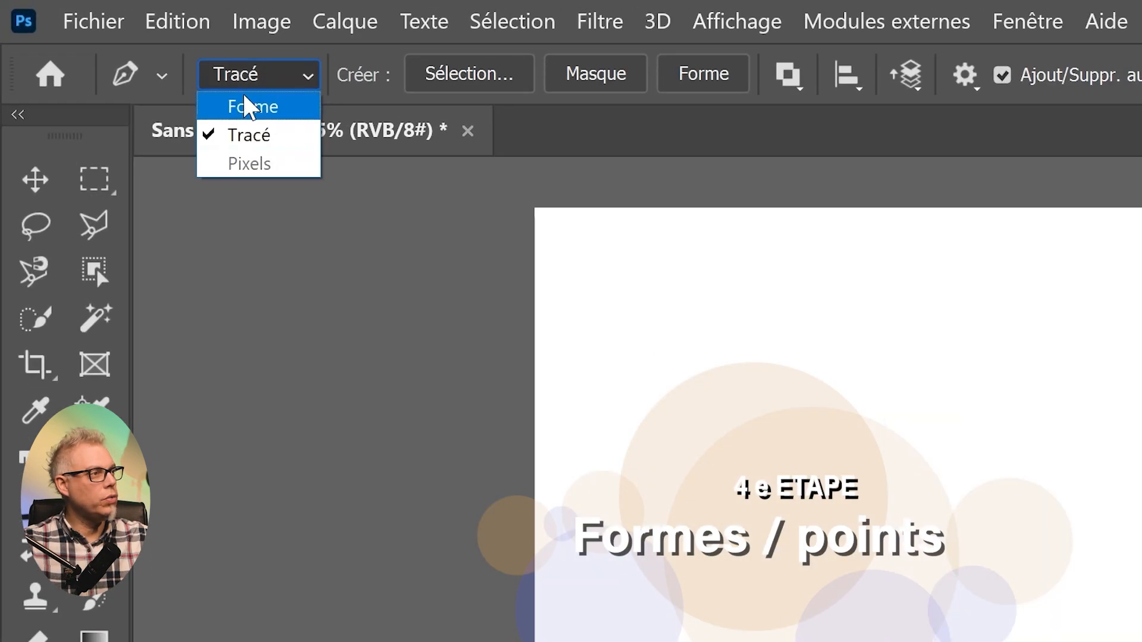
left_click(229, 82)
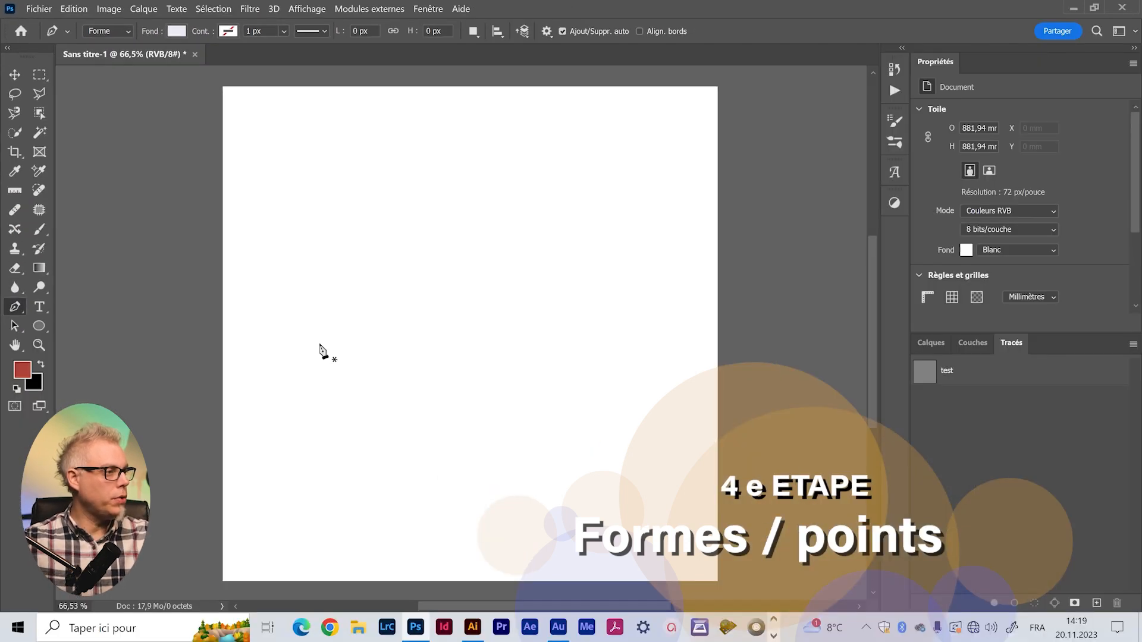
left_click(579, 433)
left_click(304, 449)
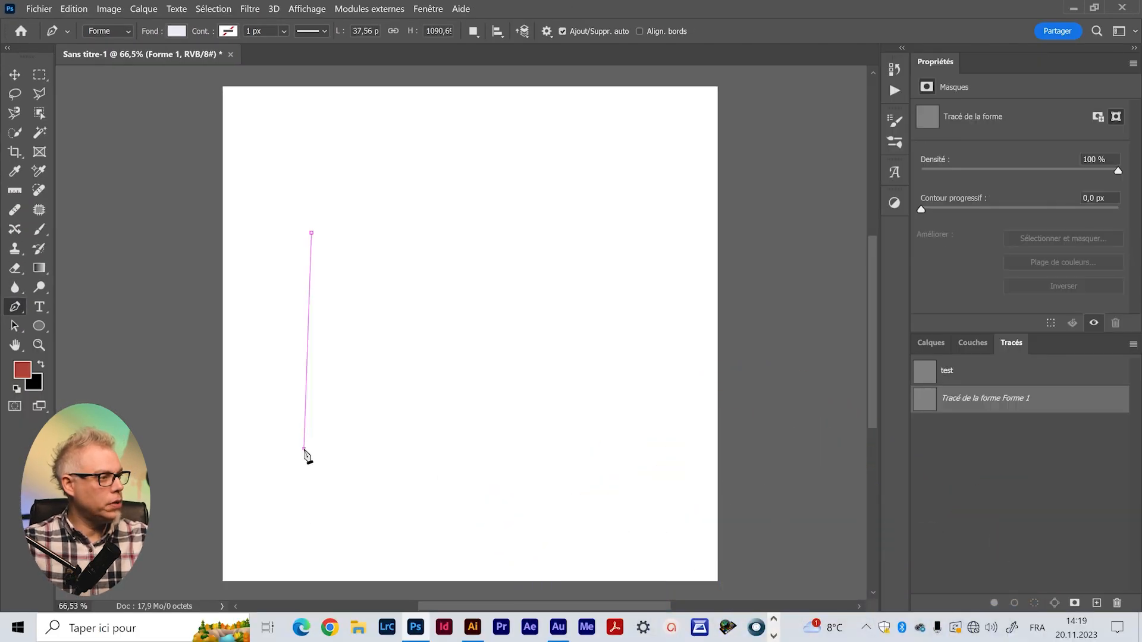
left_click(599, 444)
left_click(583, 171)
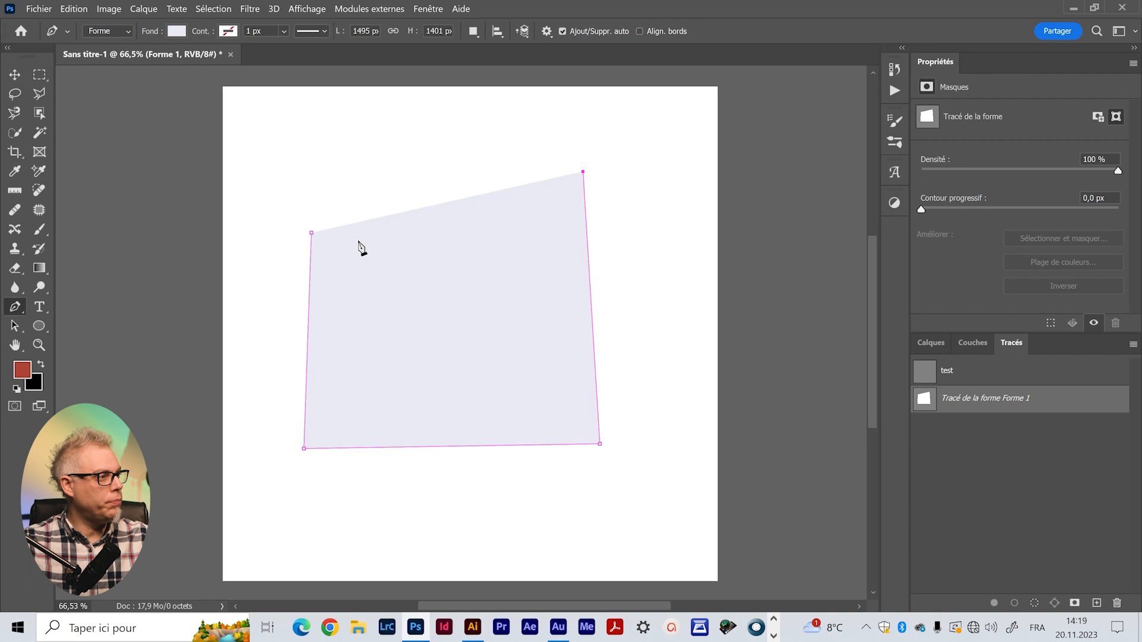
left_click(312, 234)
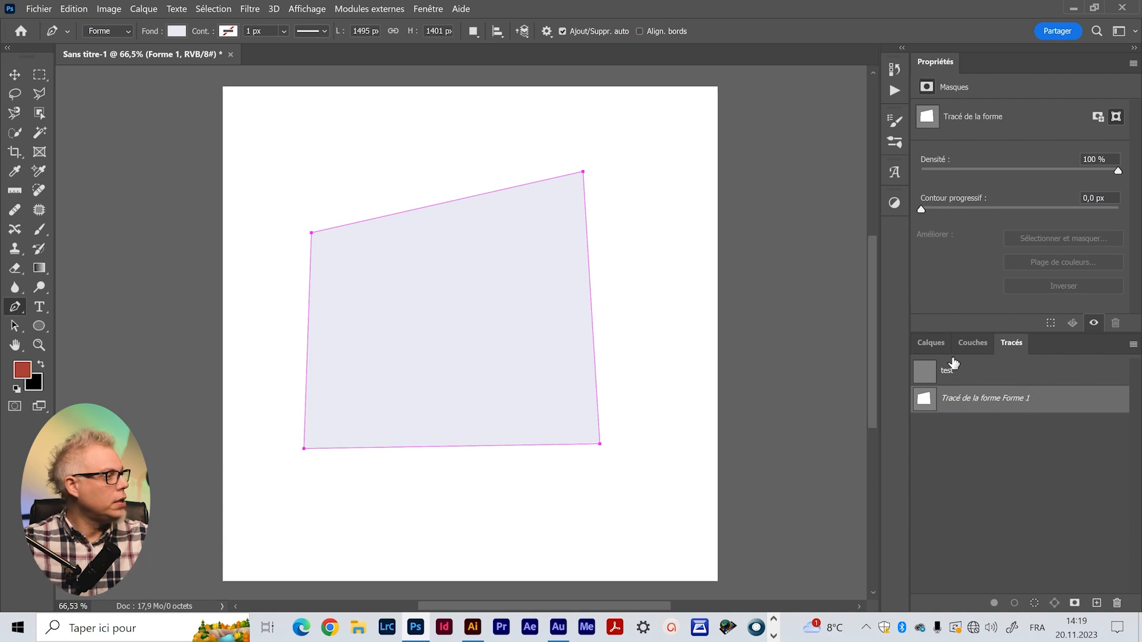
Show the layer list and fill the four-sided shape with the recently used bright blue
left_click(931, 343)
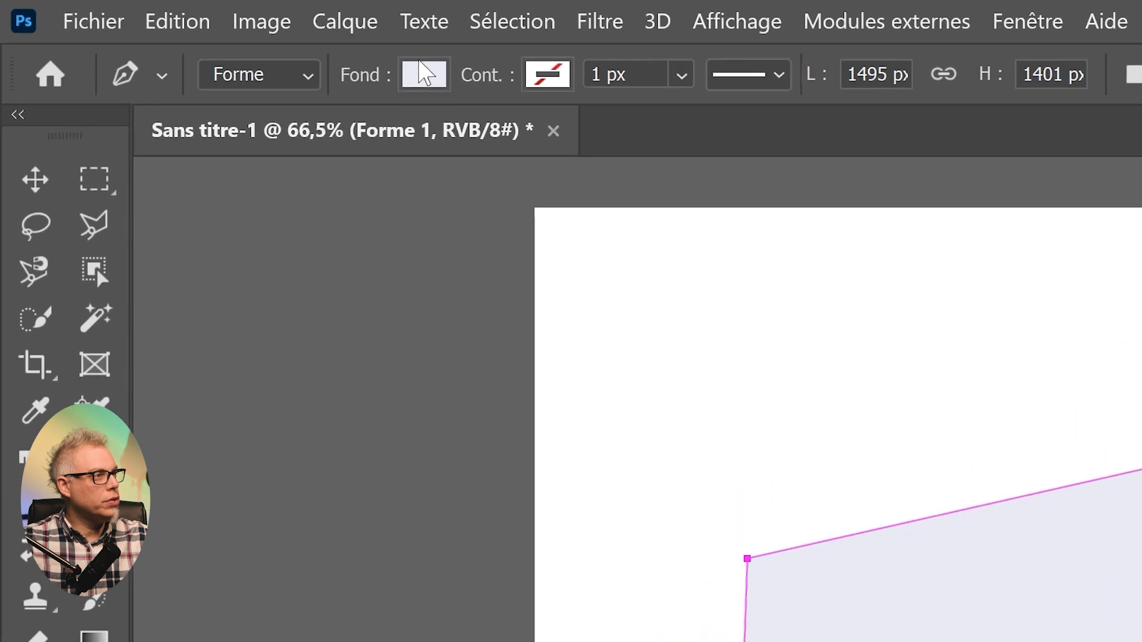
left_click(176, 31)
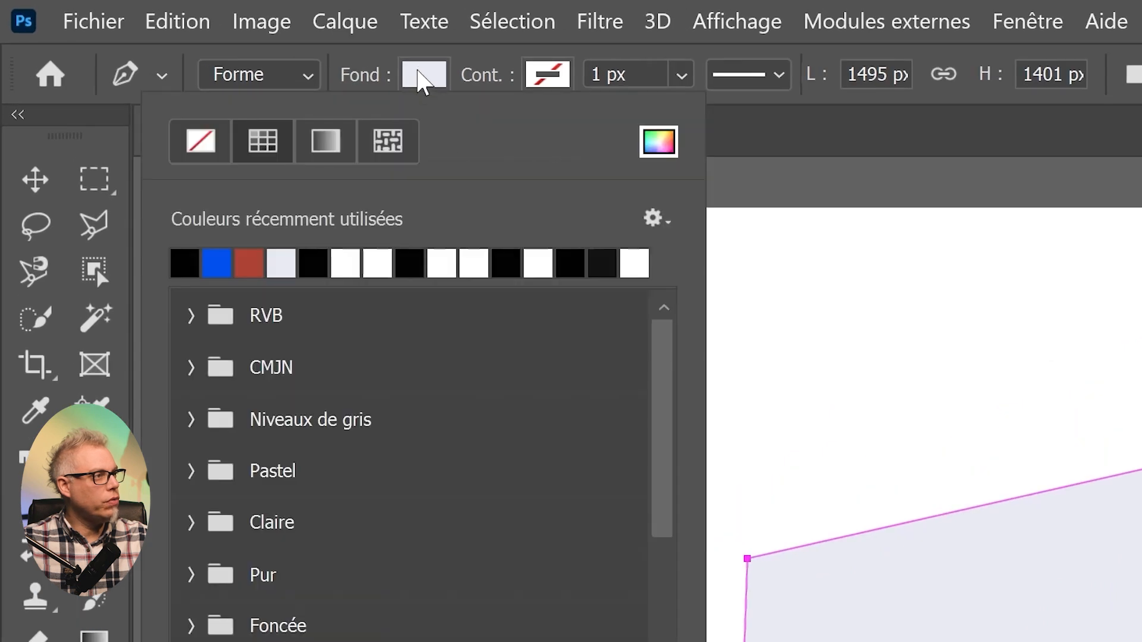
left_click(216, 263)
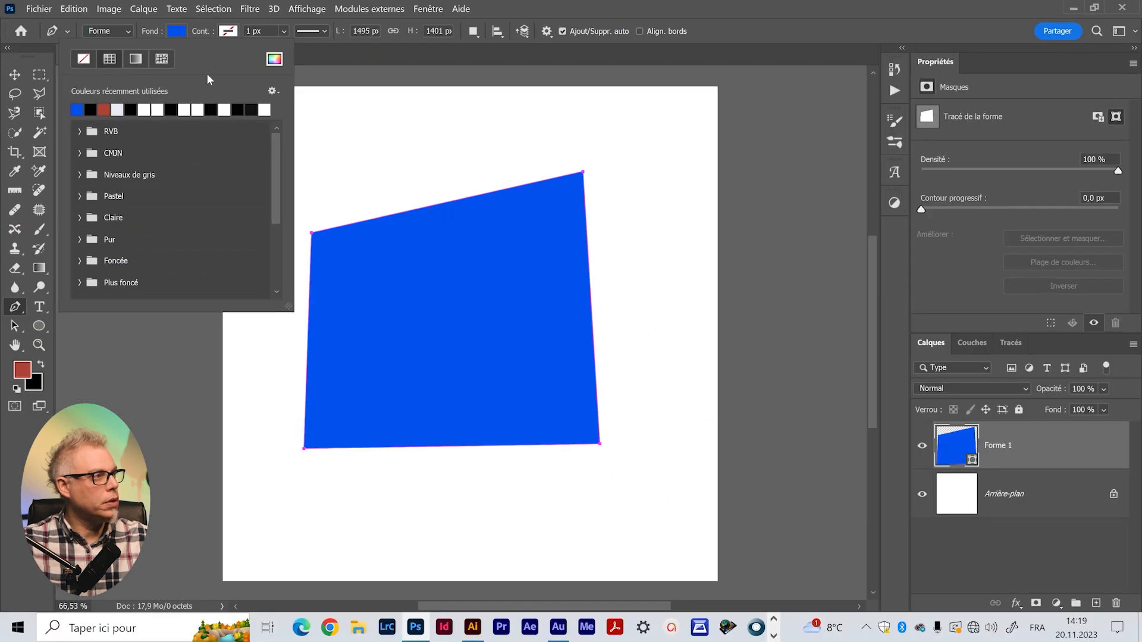
left_click(394, 55)
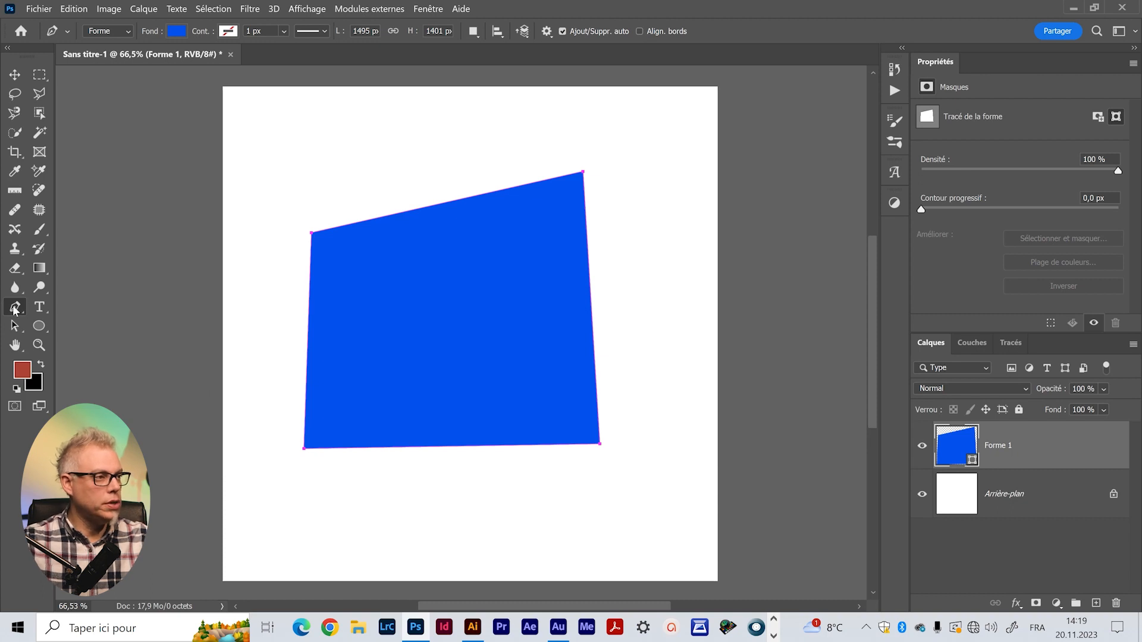
Move the whole blue shape around with the Path Selection tool, leaving it slightly higher and further right on the canvas
left_click(15, 327)
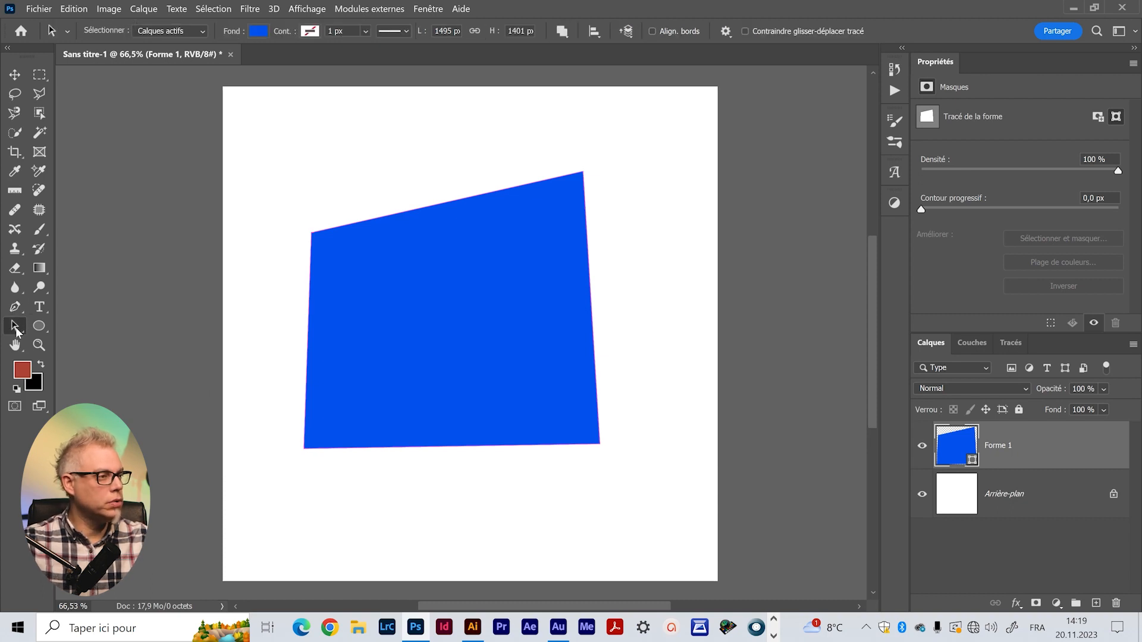
left_click_drag(402, 338, 271, 336)
left_click_drag(384, 317, 502, 350)
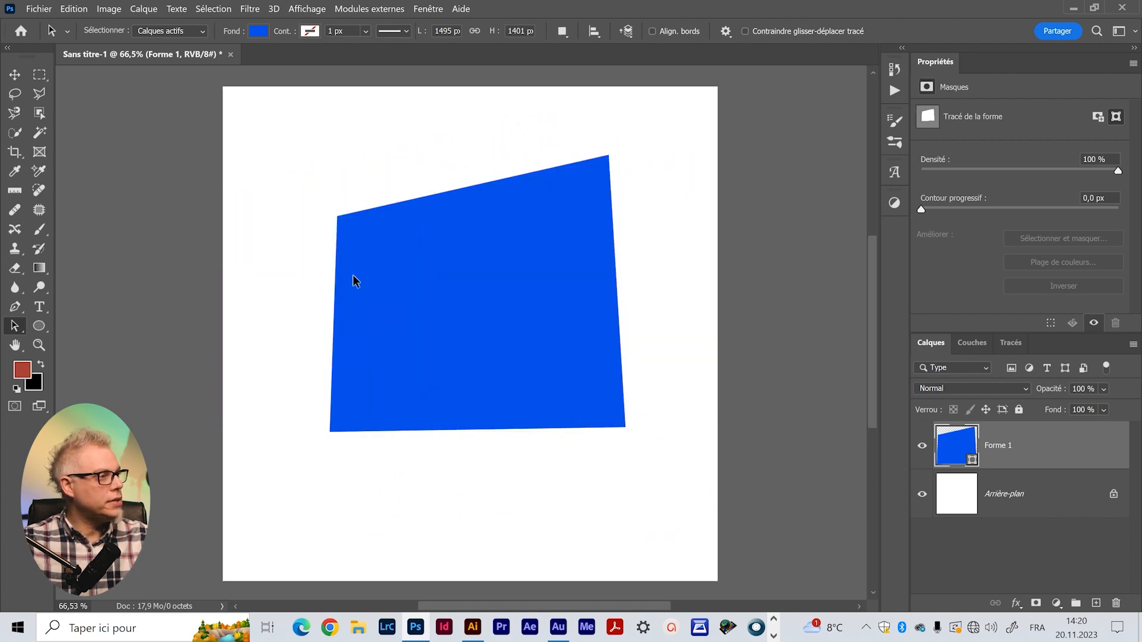
left_click(339, 224)
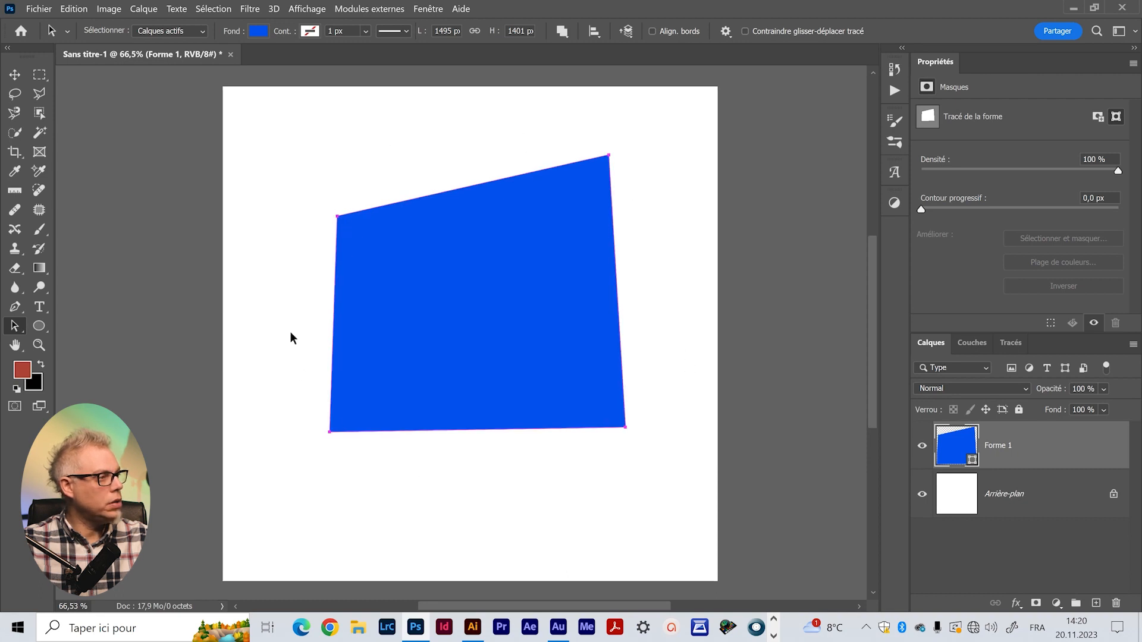
Reshape the blue shape with Direct Selection, raising its upper-left corner and slightly lowering its upper-right corner
left_click(15, 324)
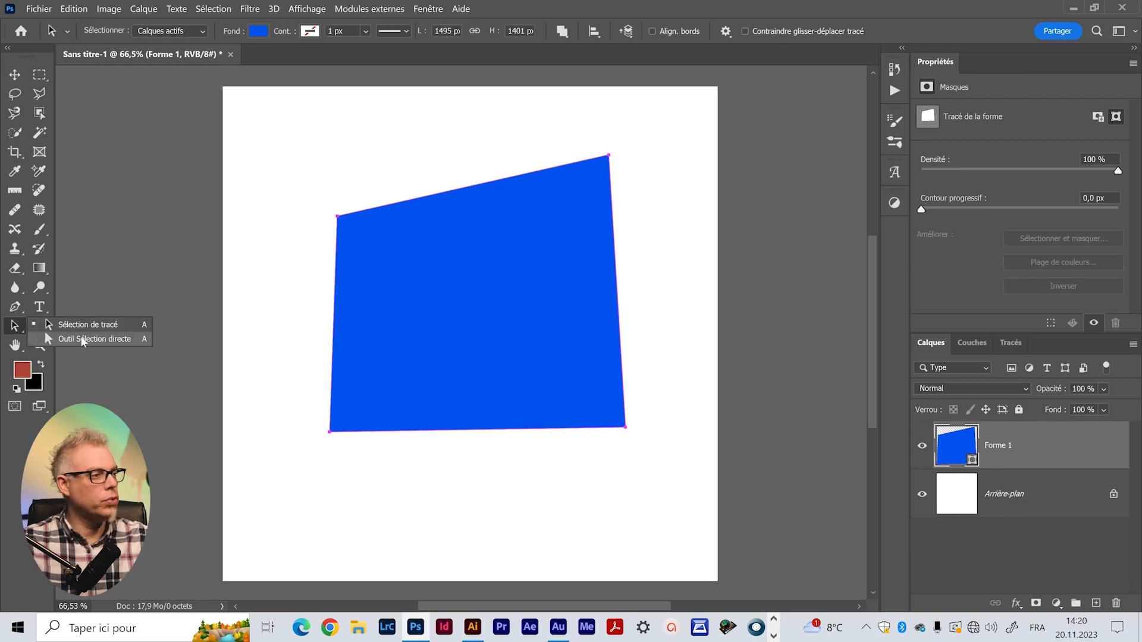
left_click(95, 338)
left_click(357, 203)
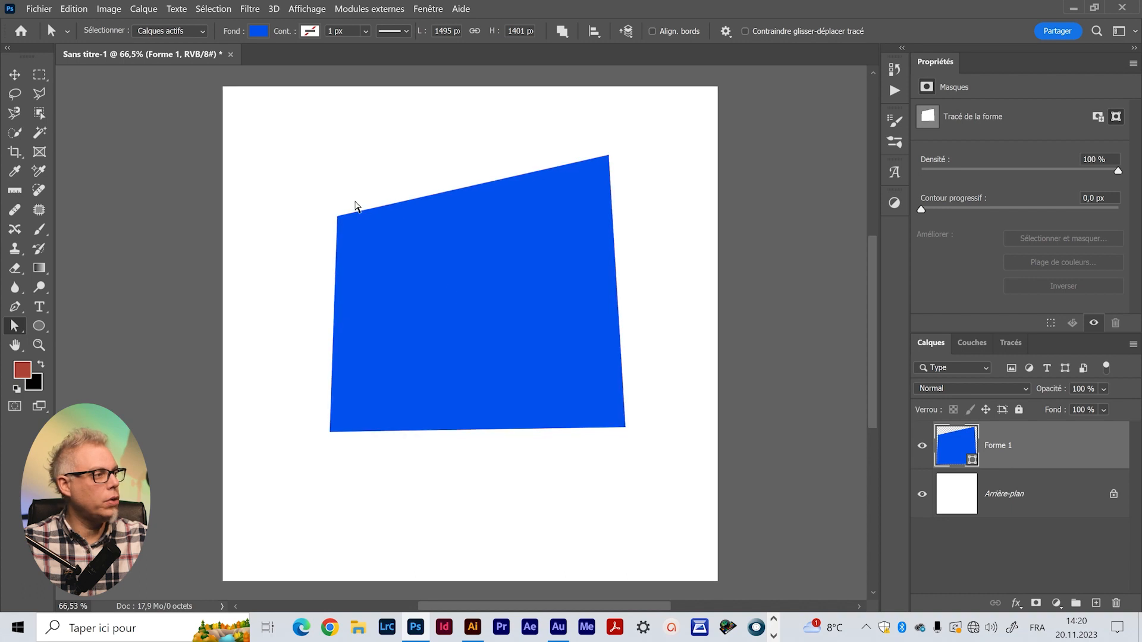
left_click_drag(338, 217, 548, 371)
left_click(457, 281)
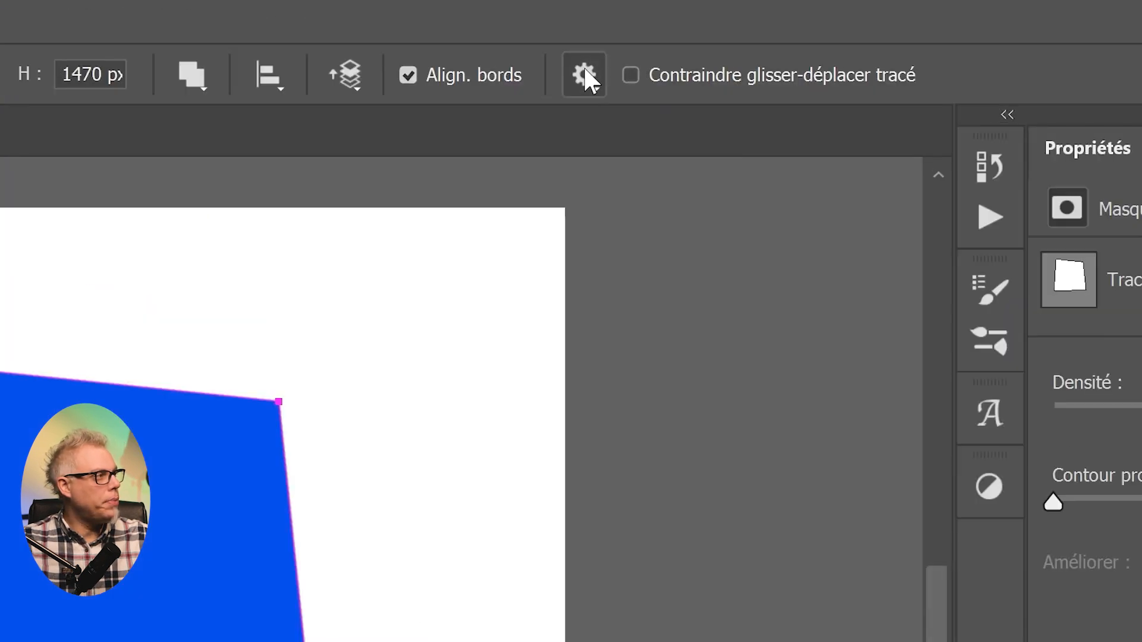
Set the path outline's display thickness to 1 px and view its available colours, keeping Magenta
left_click(726, 30)
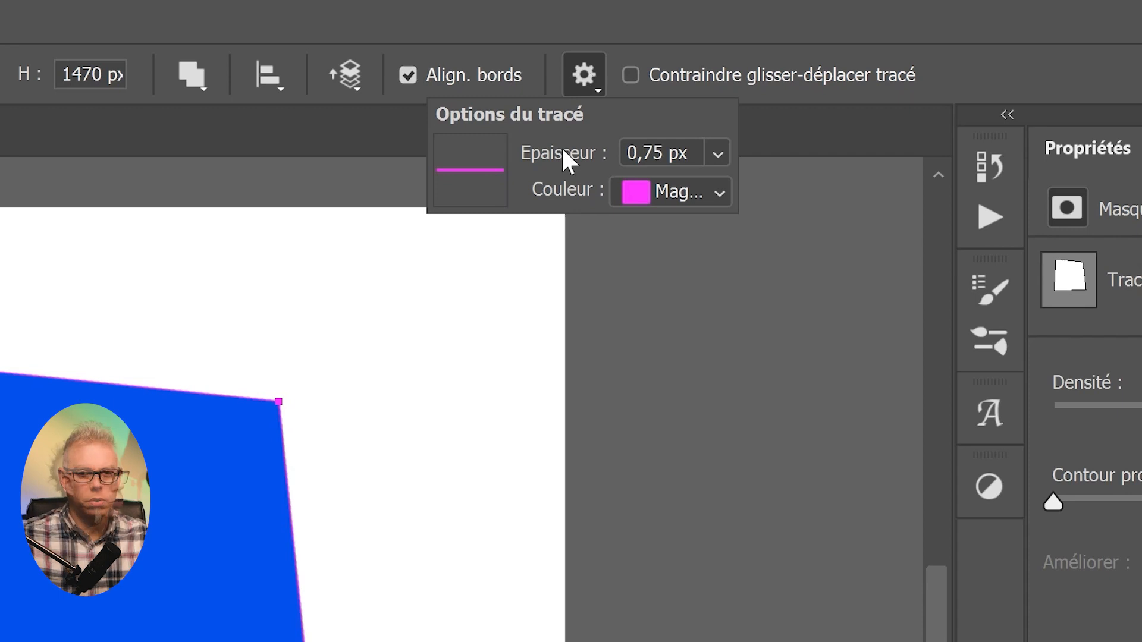
left_click(716, 155)
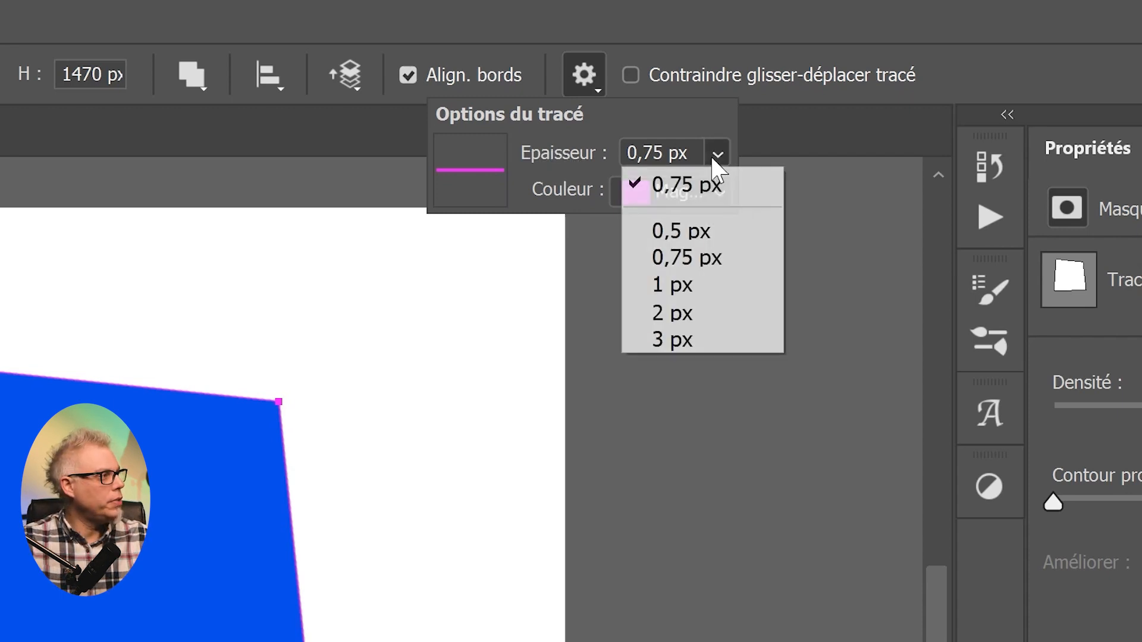
left_click(684, 284)
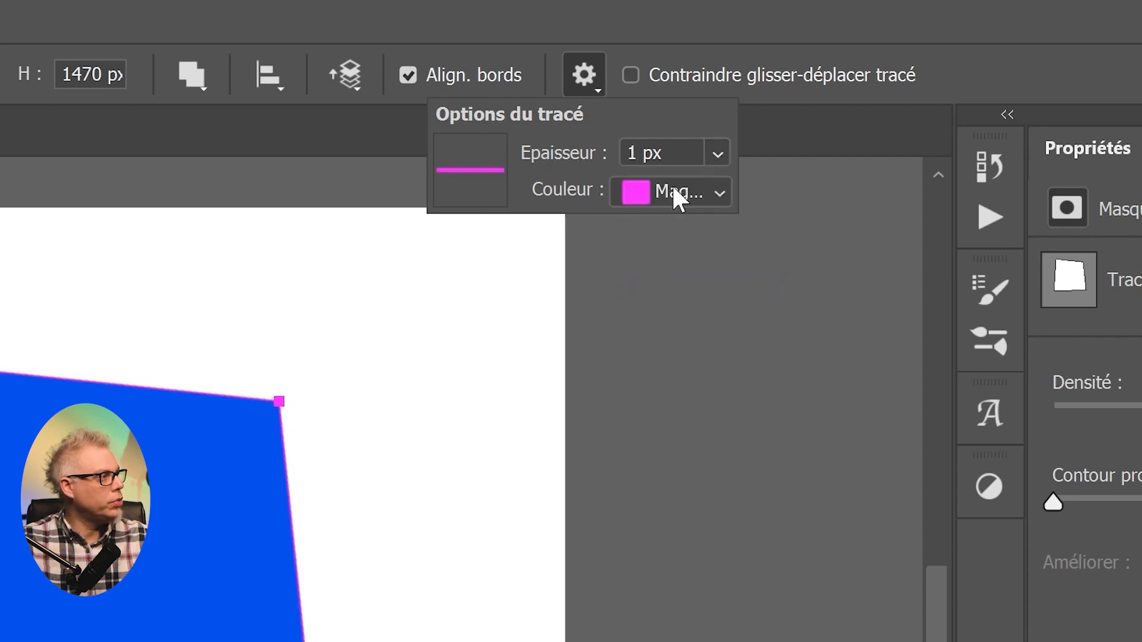
left_click(622, 187)
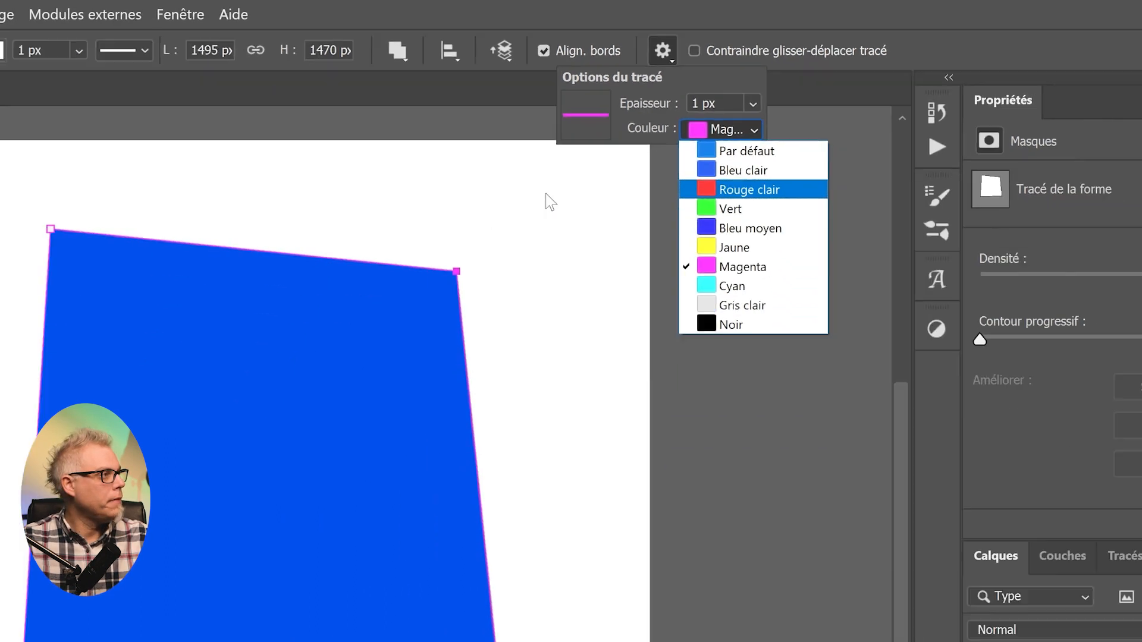
left_click(410, 291)
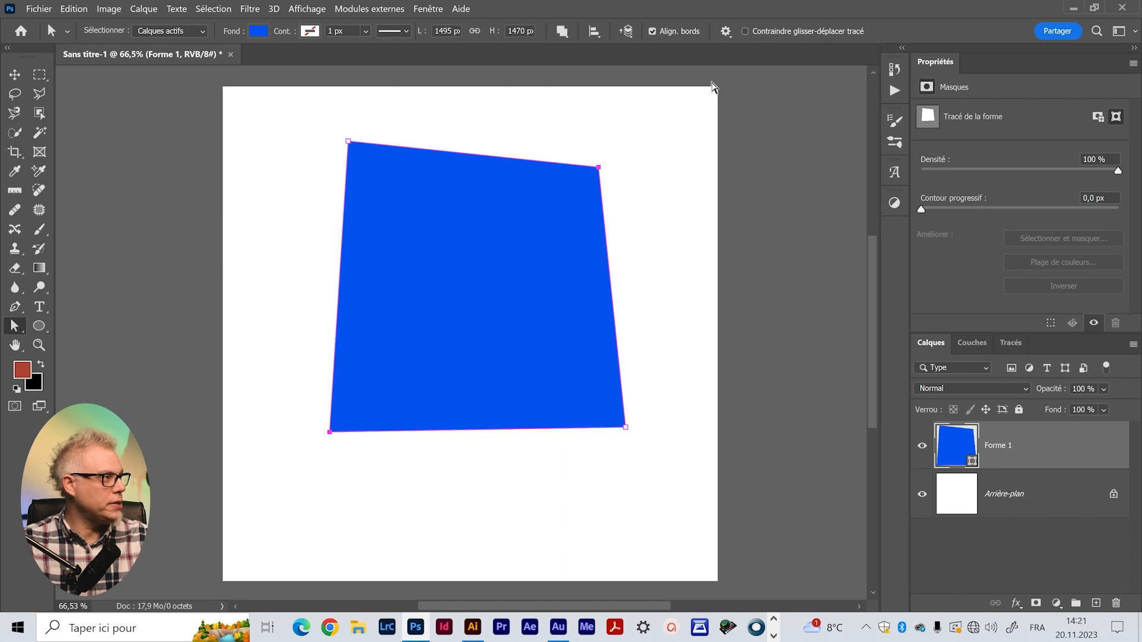
Set the path outline's display thickness to 2 px and reselect the blue shape
left_click(726, 31)
left_click(780, 64)
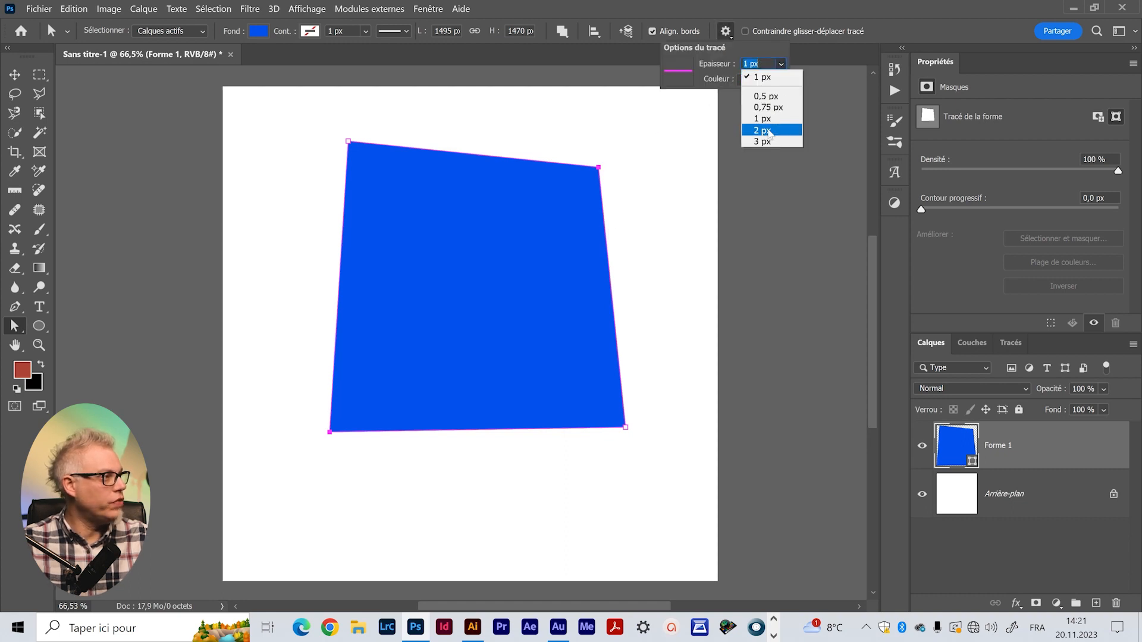
left_click(765, 129)
left_click(410, 148)
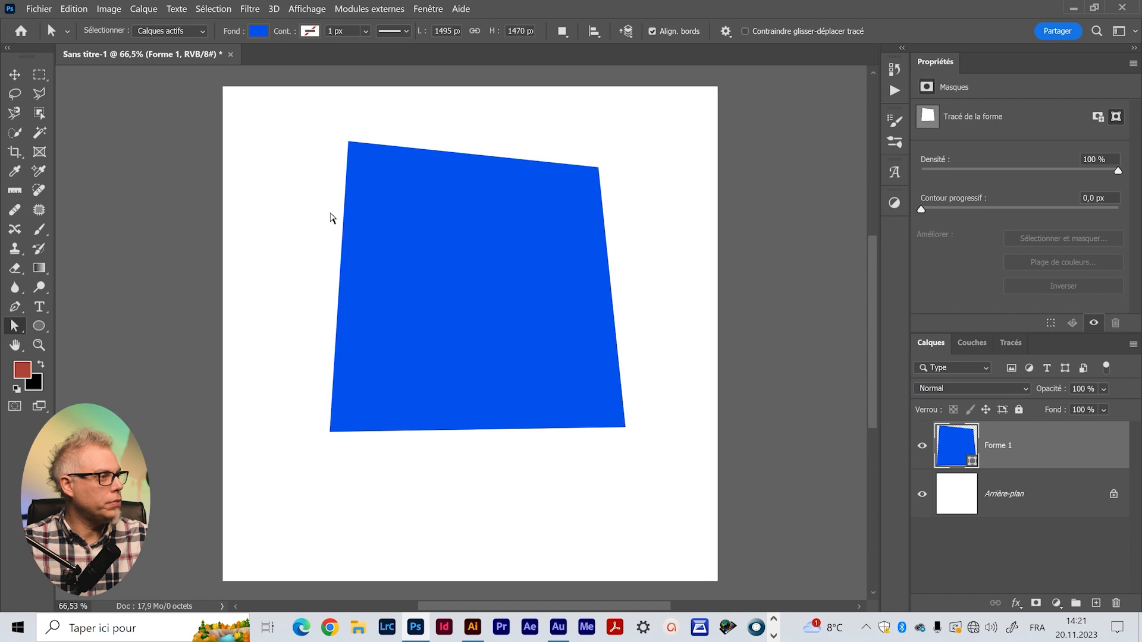
left_click(344, 219)
Remove the fill from the four-sided shape
left_click(255, 30)
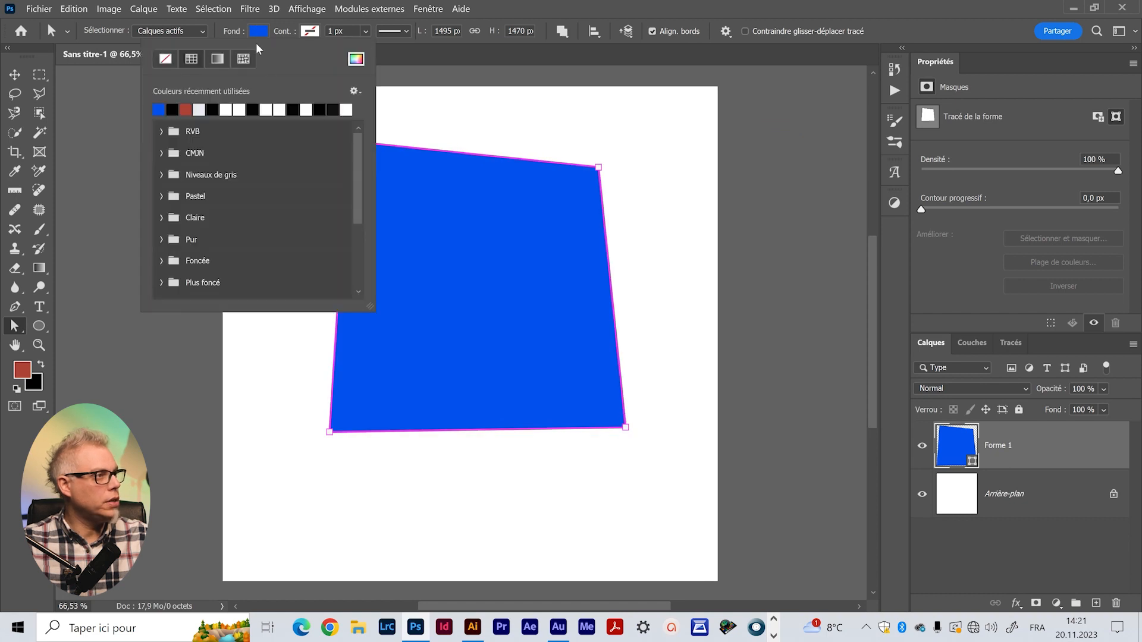
left_click(165, 59)
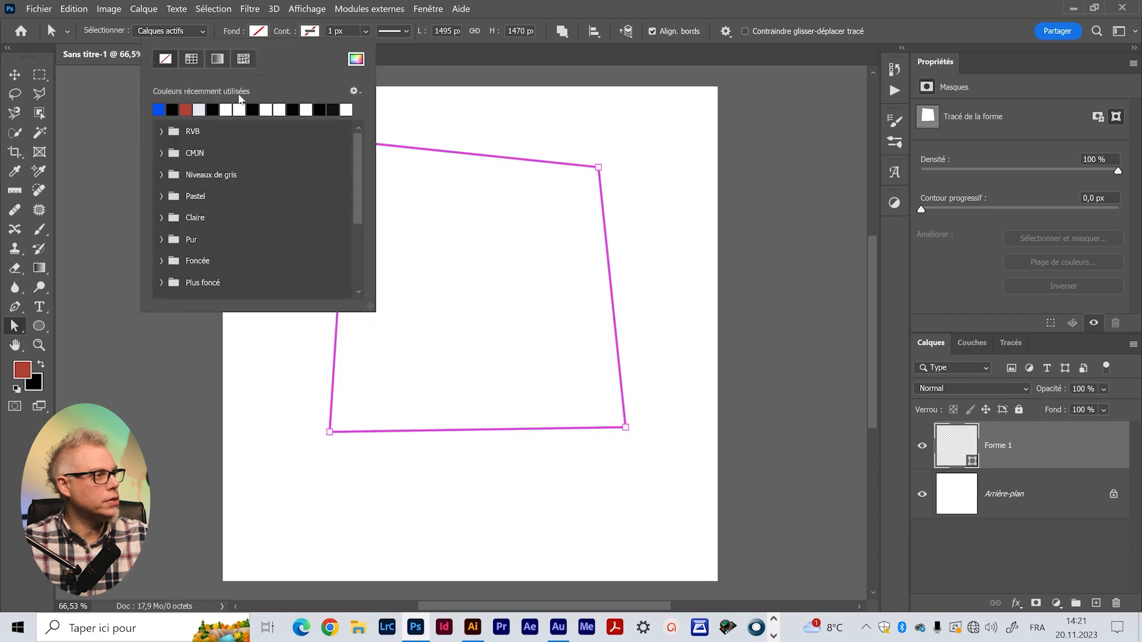
left_click(428, 97)
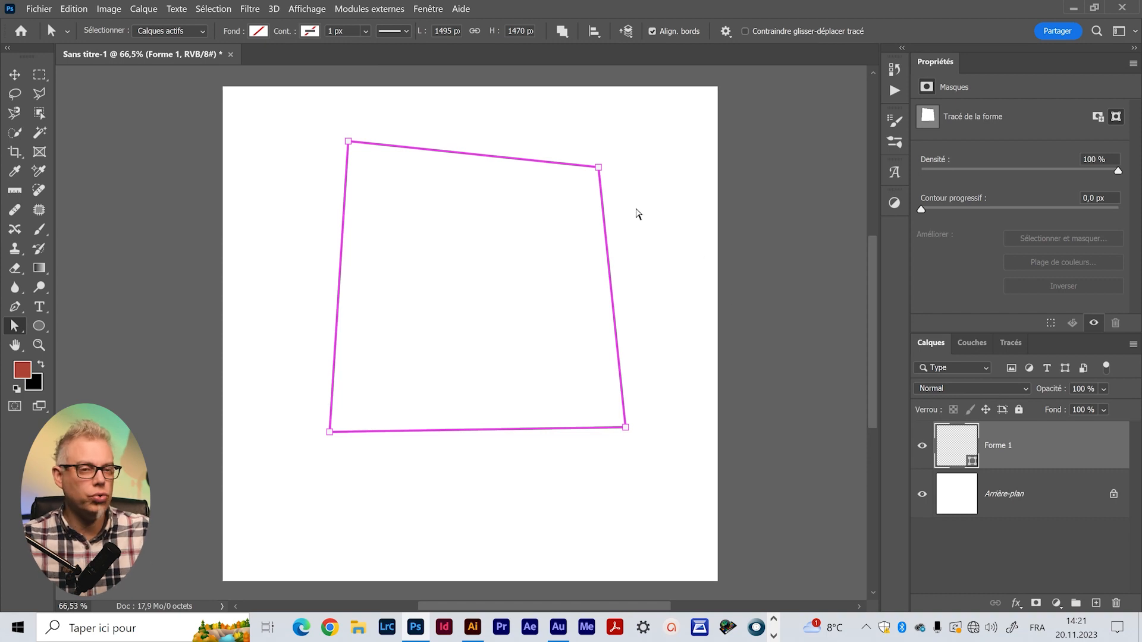
Give the four-sided shape a stroke in the recently used red and increase the stroke width
left_click(310, 32)
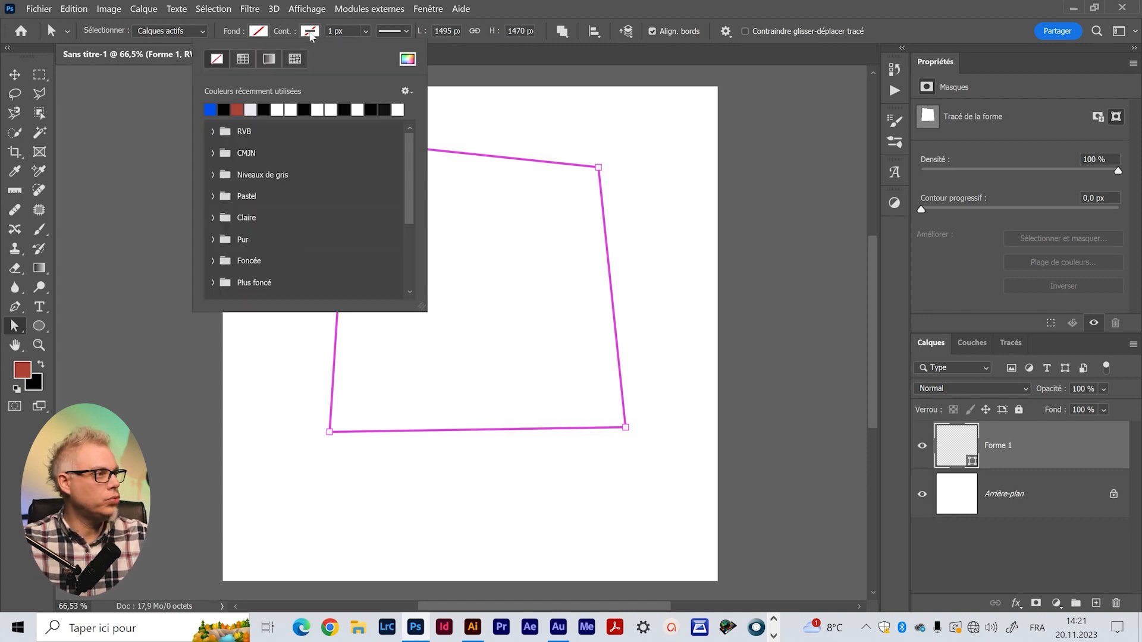
left_click(237, 109)
left_click(618, 94)
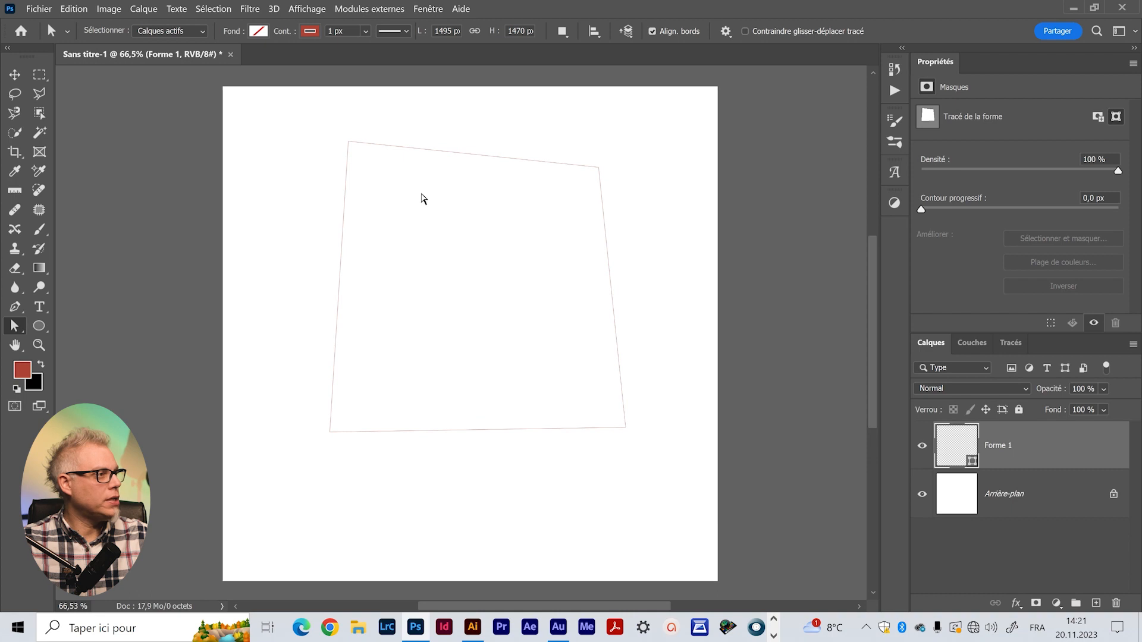
left_click(365, 31)
left_click_drag(361, 50, 379, 49)
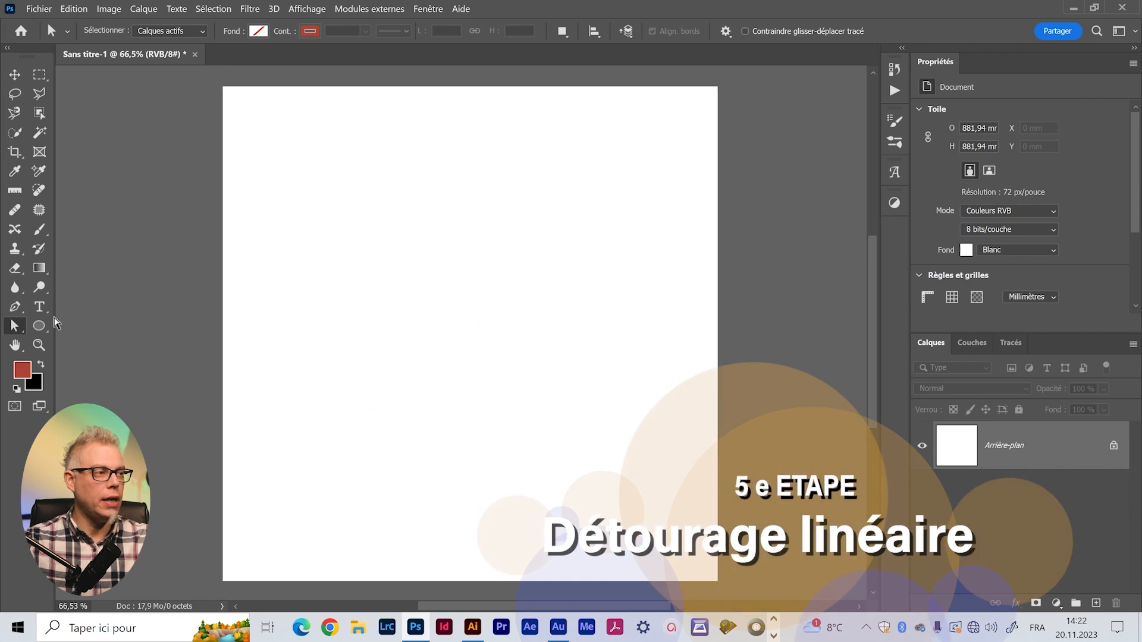
Trace the edge of the building's corner with the Pen tool in Shape mode, from the ground up to the street sign
key("p")
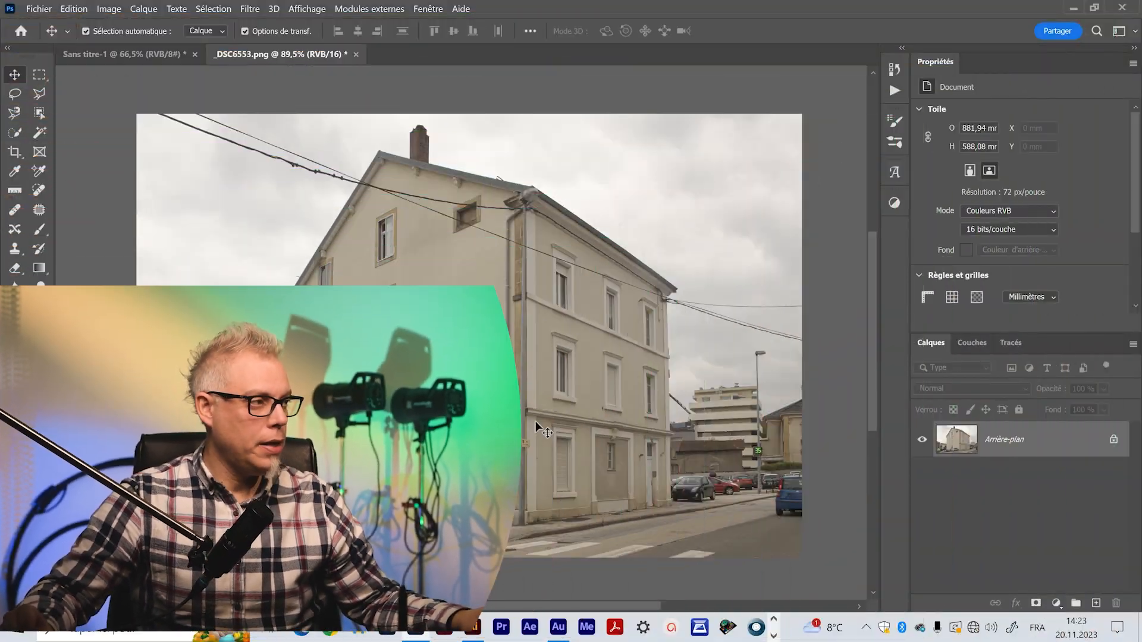
key("z")
left_click_drag(601, 390, 633, 381)
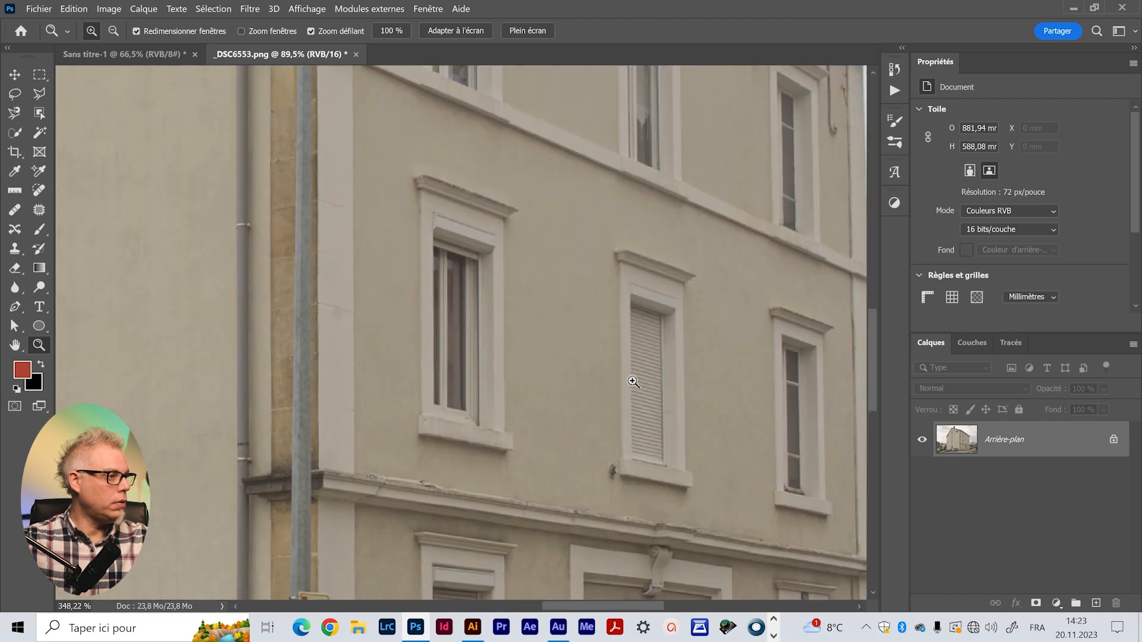
key("space")
key("space")
left_click(580, 475)
left_click_drag(500, 369, 533, 156)
left_click_drag(485, 418, 487, 523)
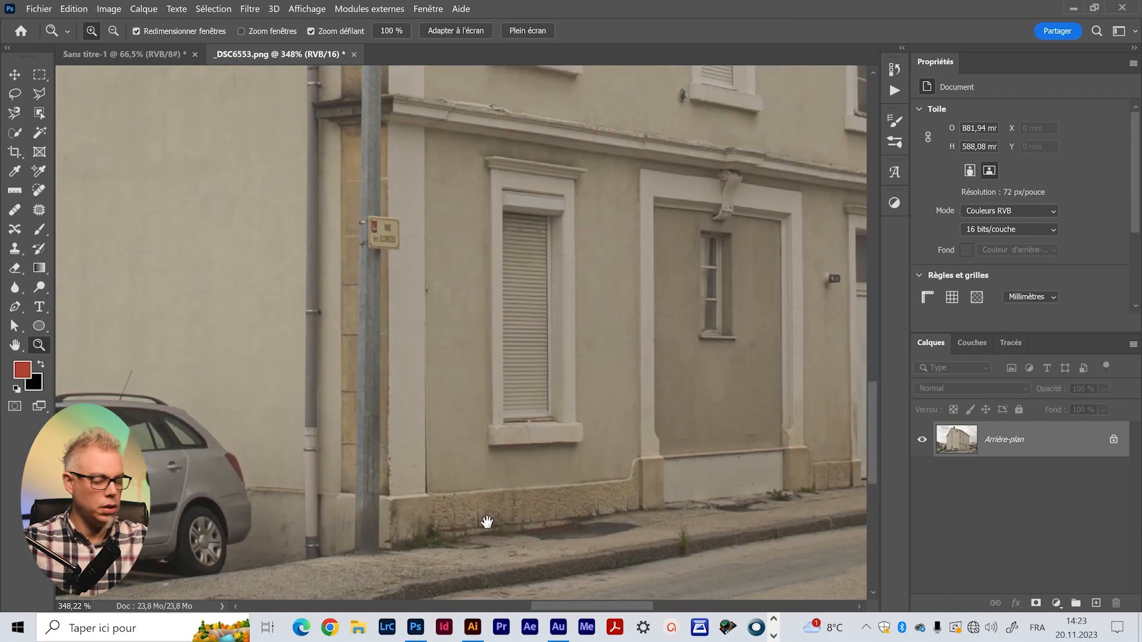
key("p")
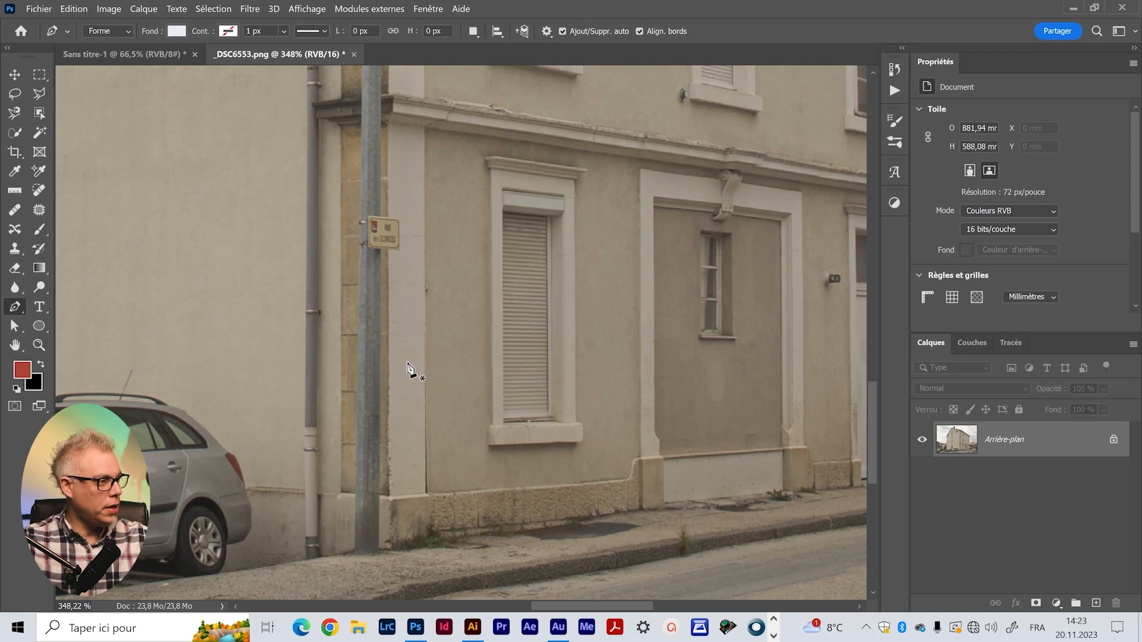
left_click(389, 551)
left_click(389, 498)
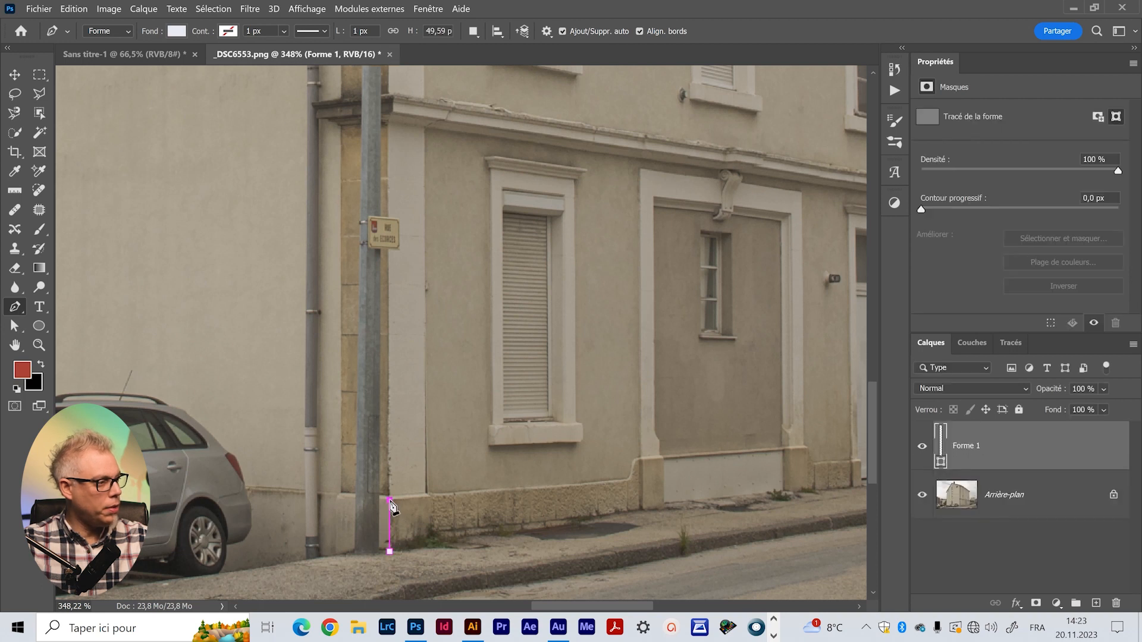
left_click(389, 493)
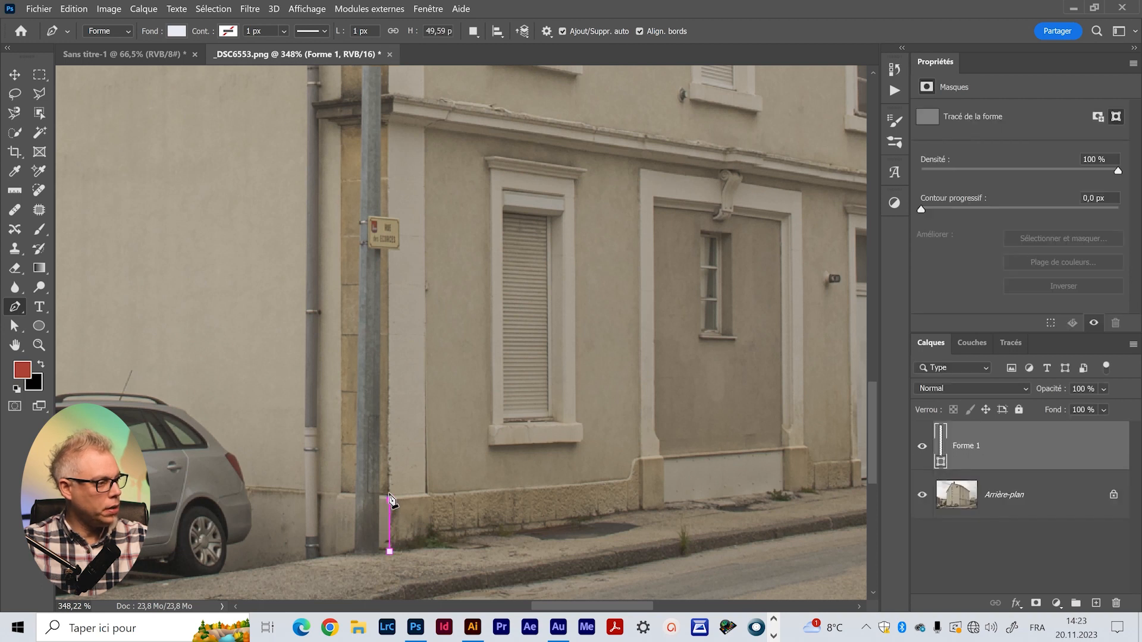
left_click(389, 251)
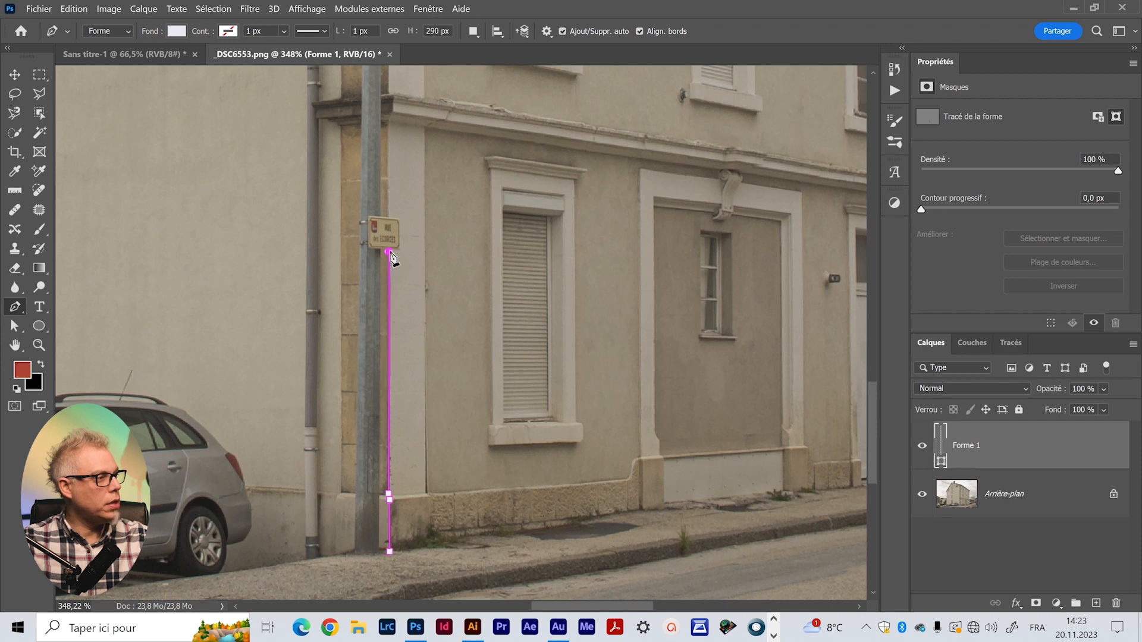
Outline the street sign's outer side and close the shape down beside the drainpipe at the starting point
left_click(399, 248)
left_click(398, 221)
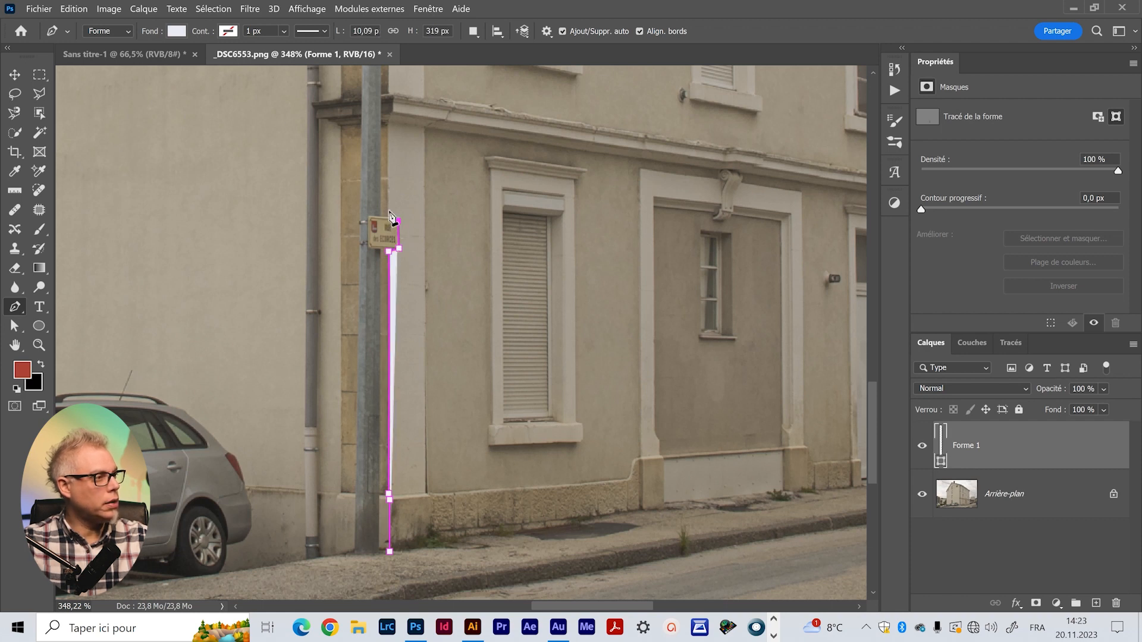
left_click(389, 215)
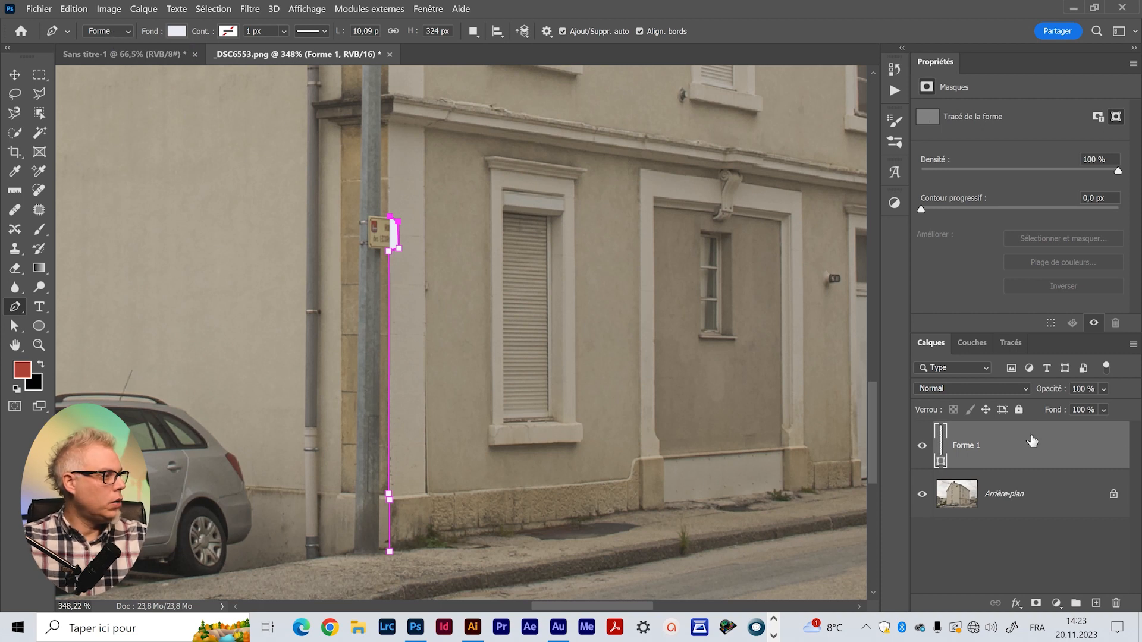
left_click(390, 216)
left_click(325, 276)
left_click(312, 554)
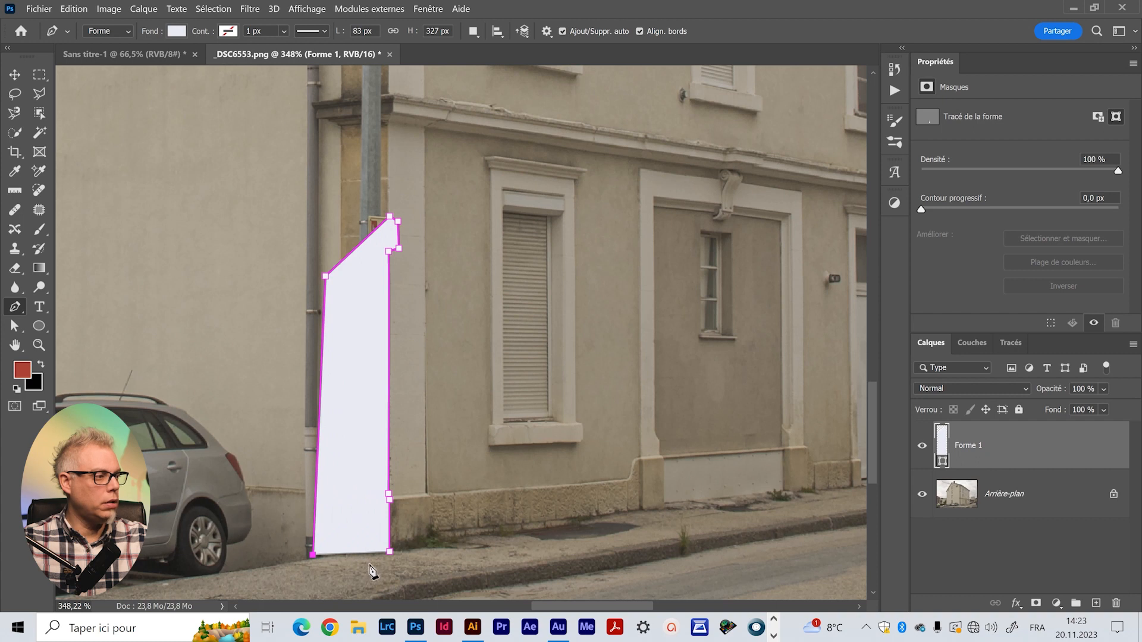
left_click(390, 551)
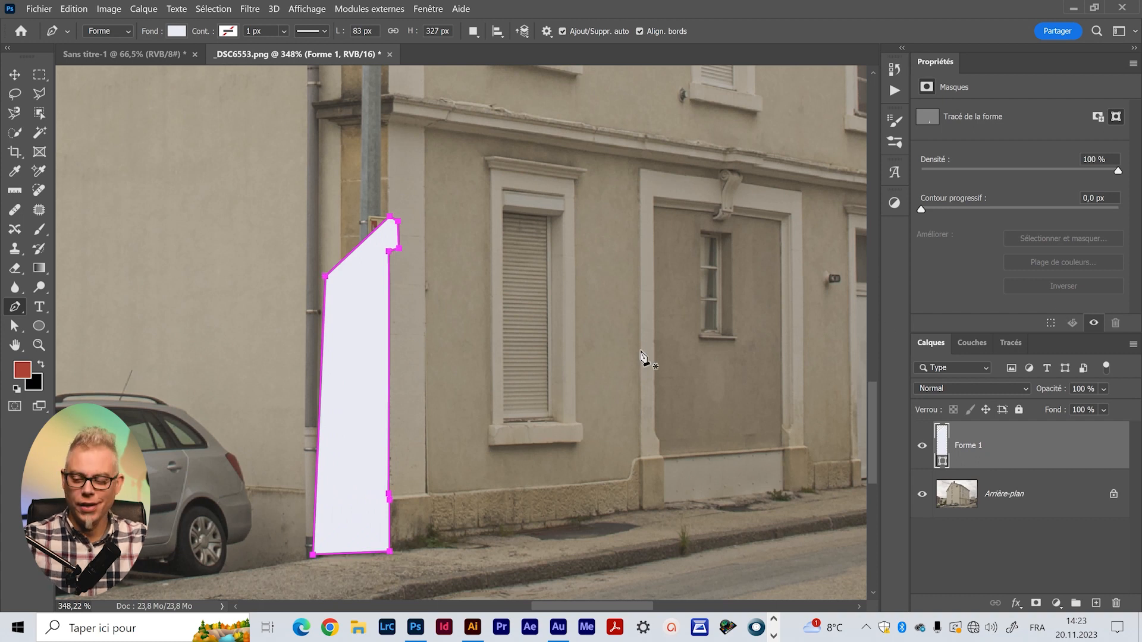
Move the closed shape aside over the facade, then delete it
key("v")
left_click_drag(365, 336, 583, 310)
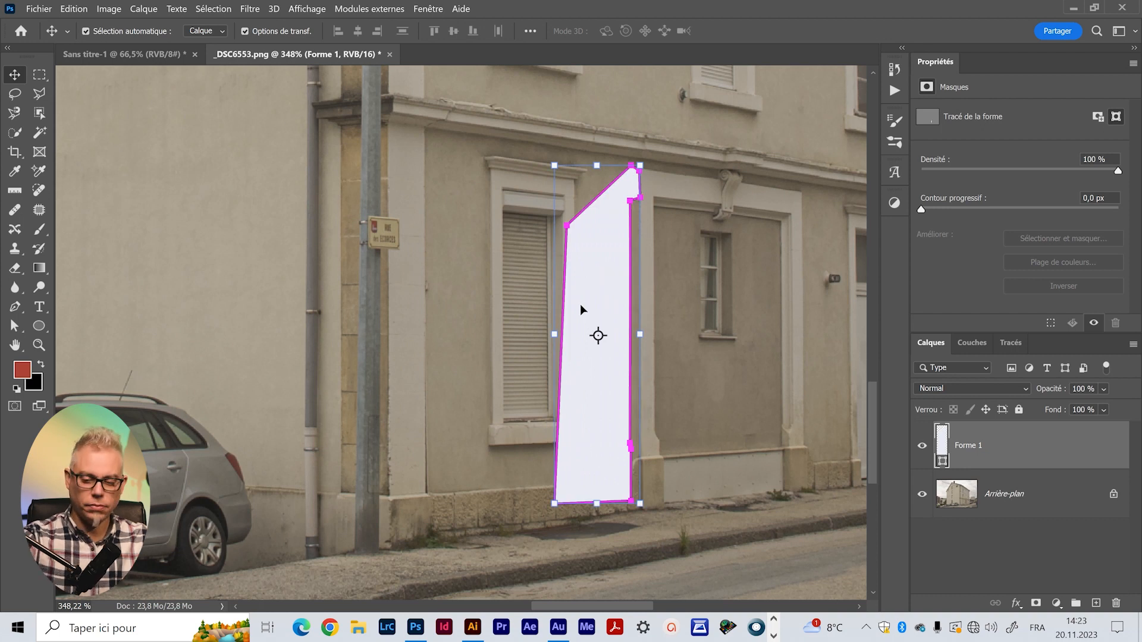
key("Delete")
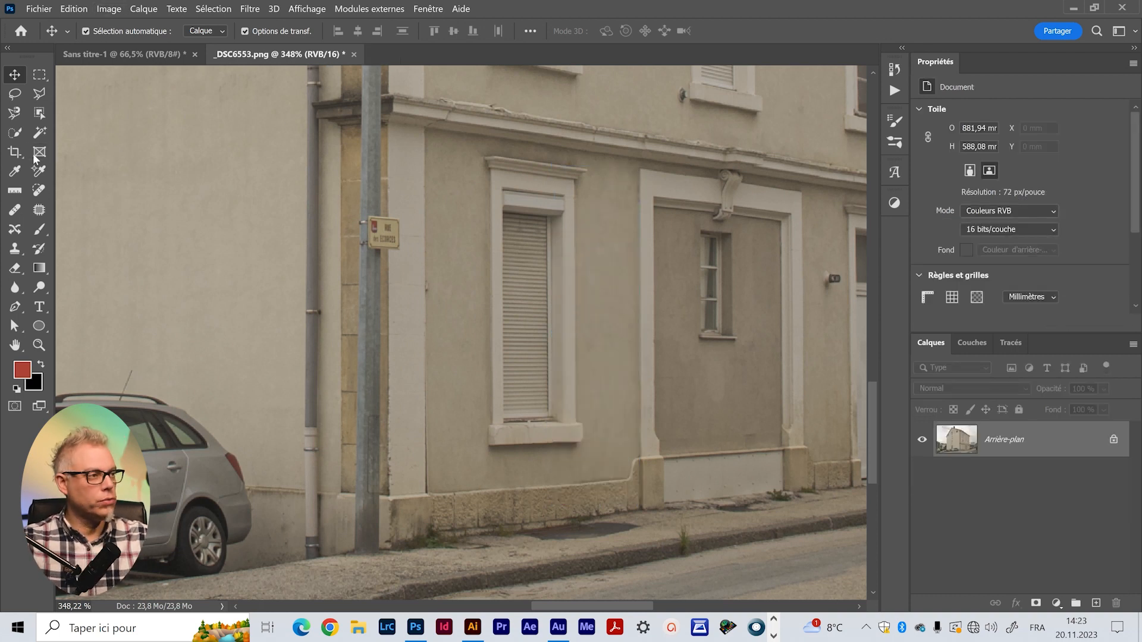
Set the Pen tool to Path mode (Tracé) and trace the building's corner from the ground to the street sign's lower edge
key("p")
left_click(110, 30)
left_click(104, 56)
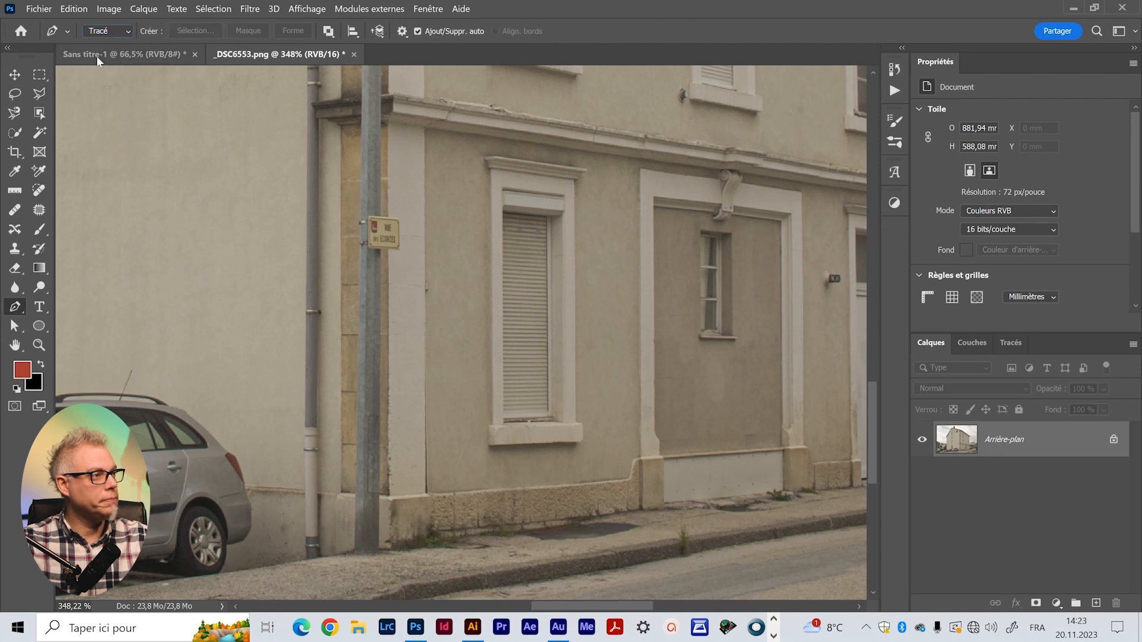
left_click(391, 548)
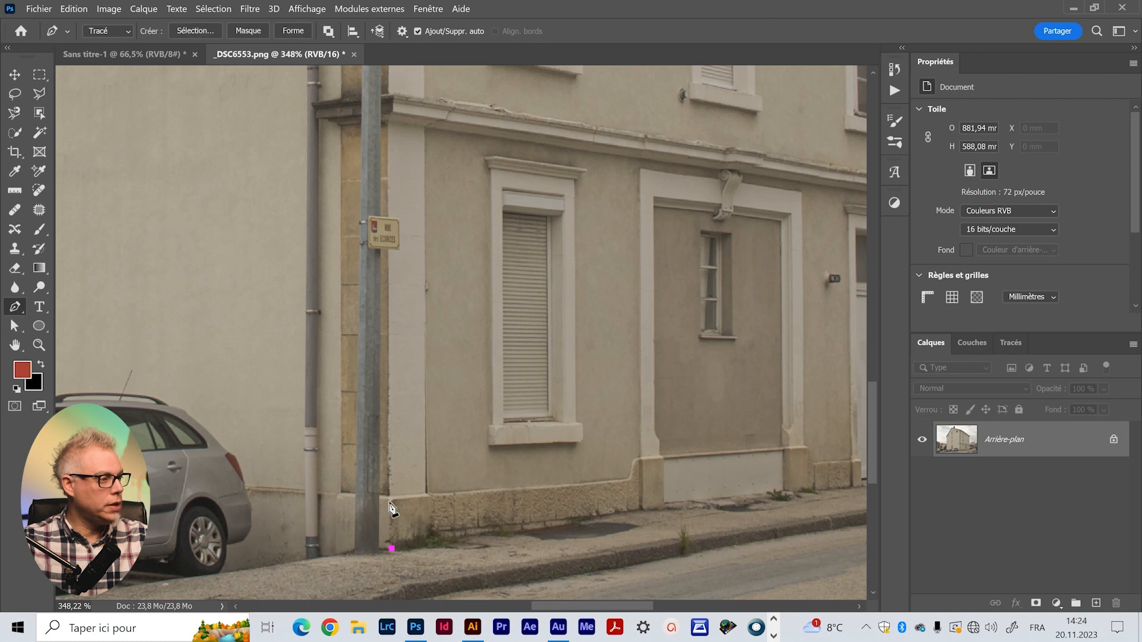
left_click(388, 499)
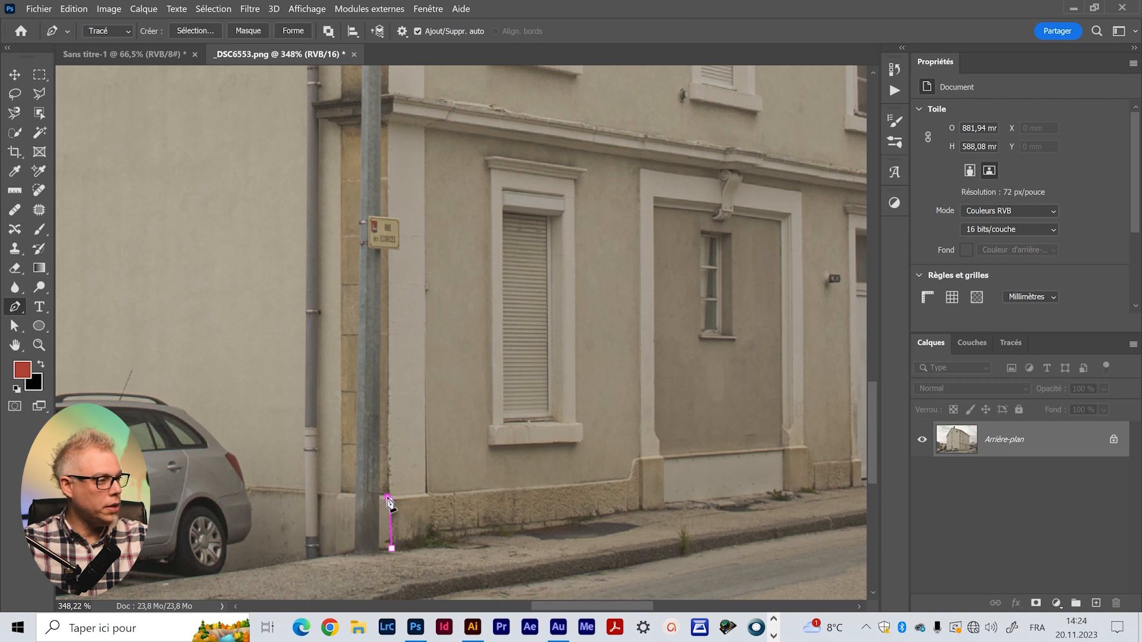
left_click(388, 248)
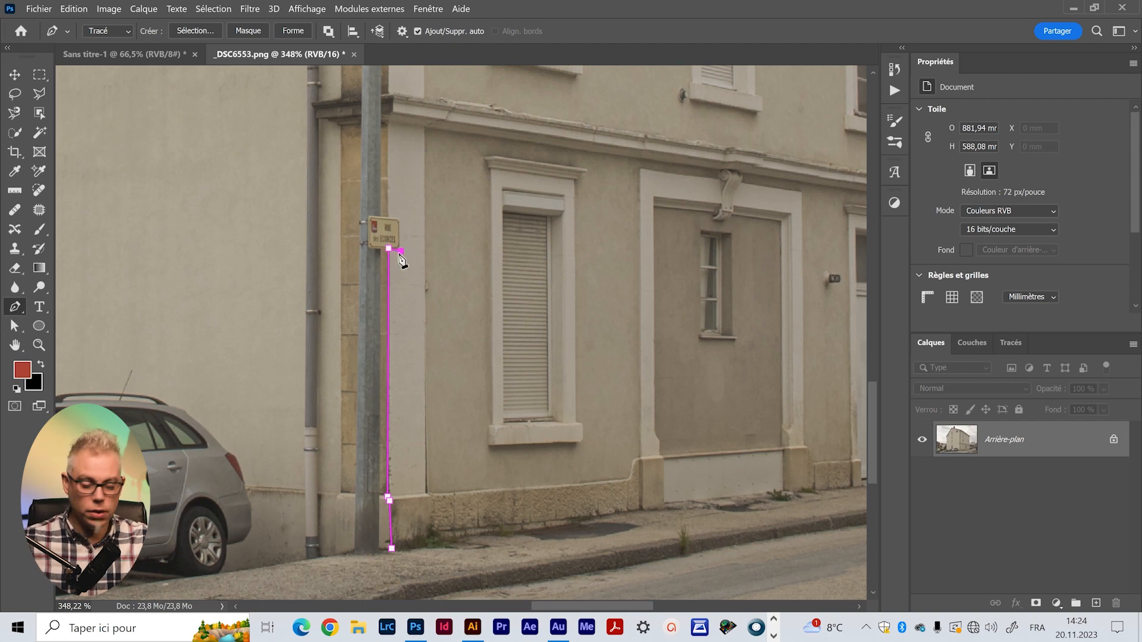
Reposition the path's anchor points beneath the street sign so they follow its lower edge and outer corner
scroll(401, 260, "up", 5)
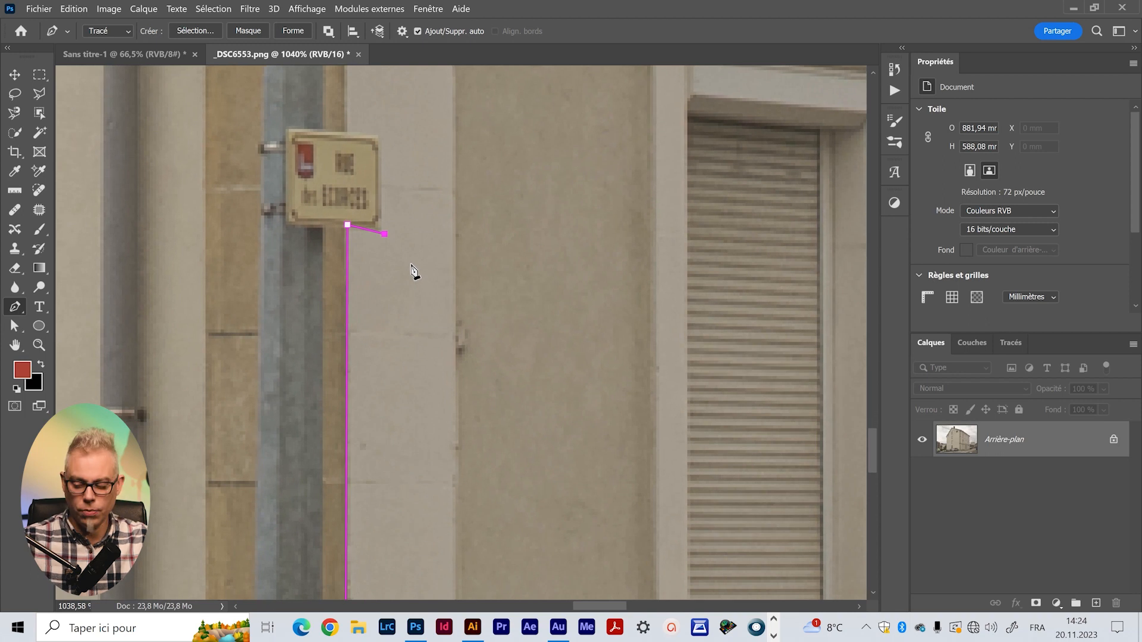
scroll(414, 272, "up", 1)
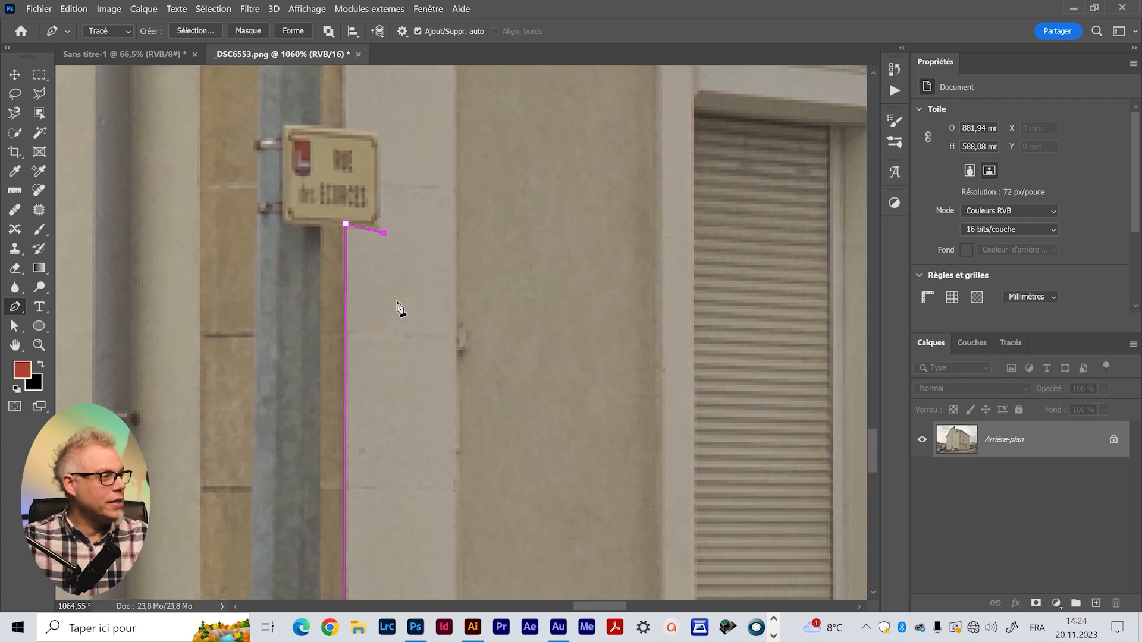
scroll(398, 299, "up", 1)
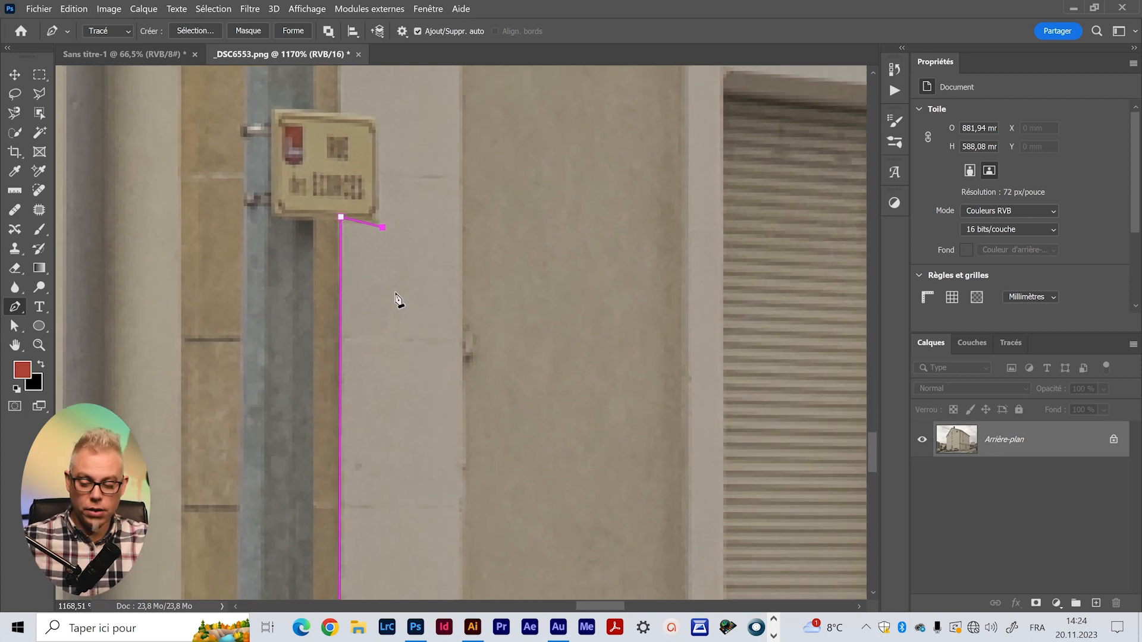
scroll(398, 299, "up", 1)
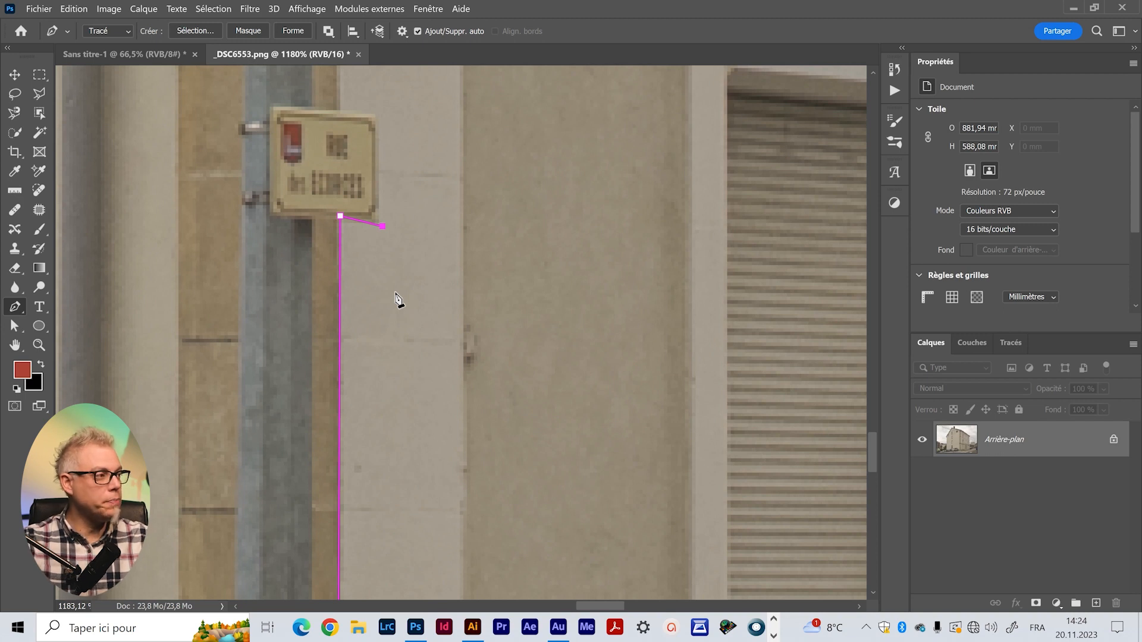
left_click_drag(425, 197, 512, 286)
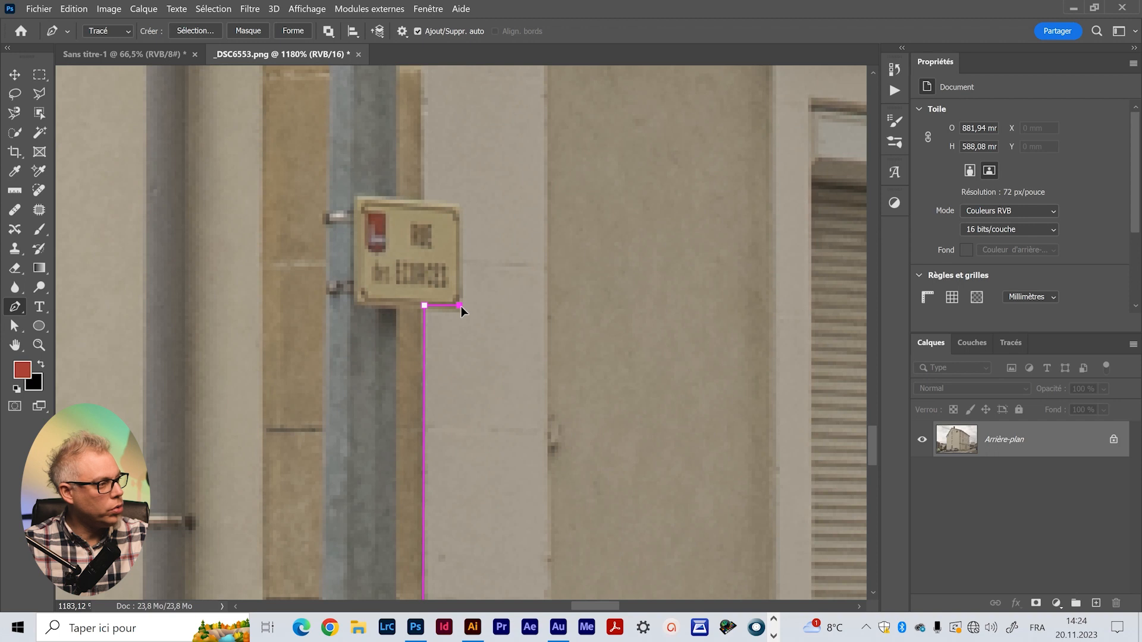
left_click(426, 307)
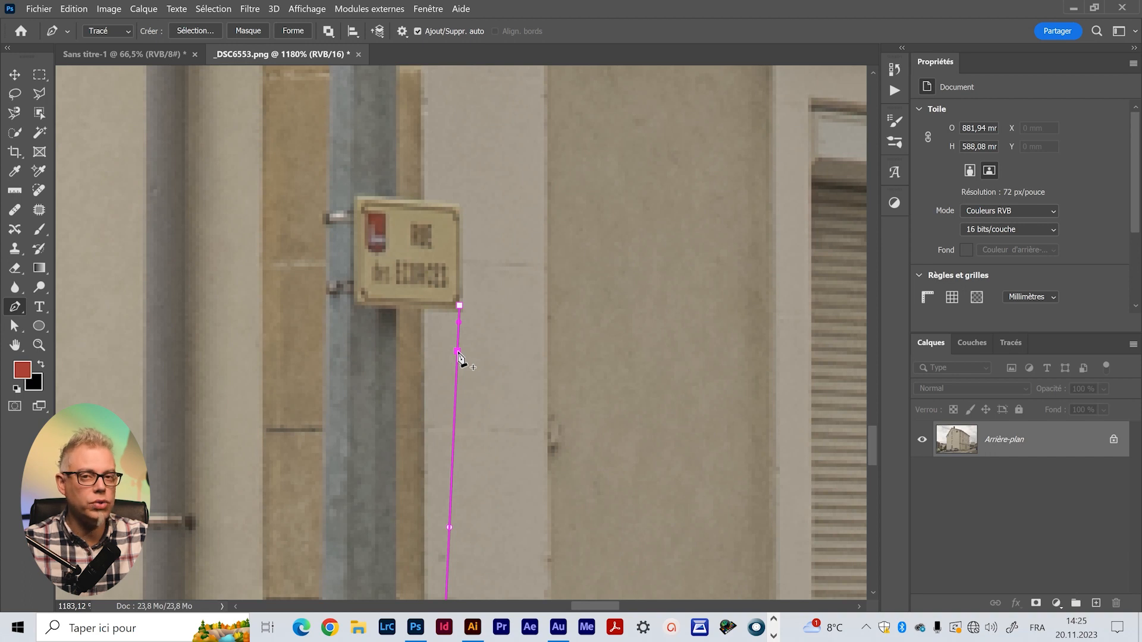
key("ctrl+z")
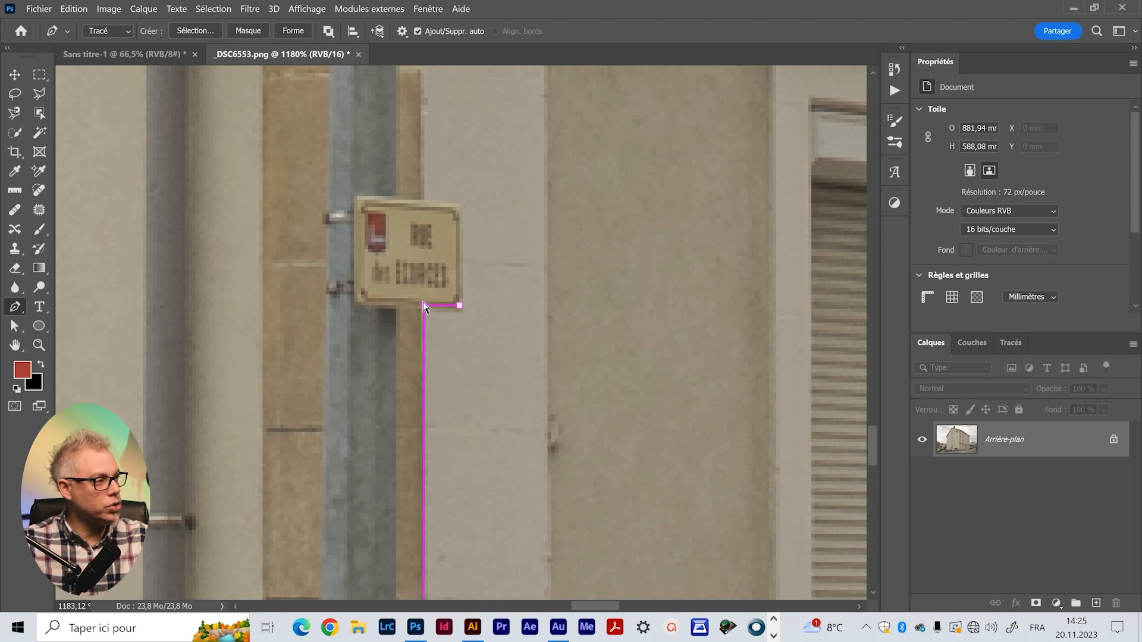
left_click_drag(424, 304, 425, 306)
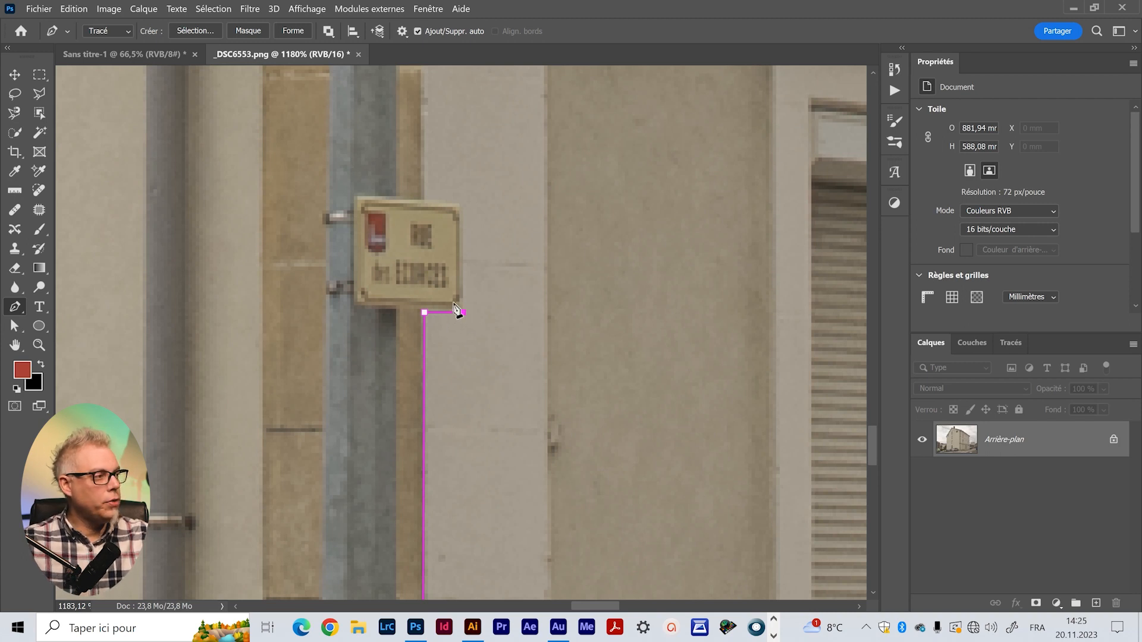
Extend the path around the street sign's outer side and upper edge, and straighten its lower corner point
left_click(459, 203)
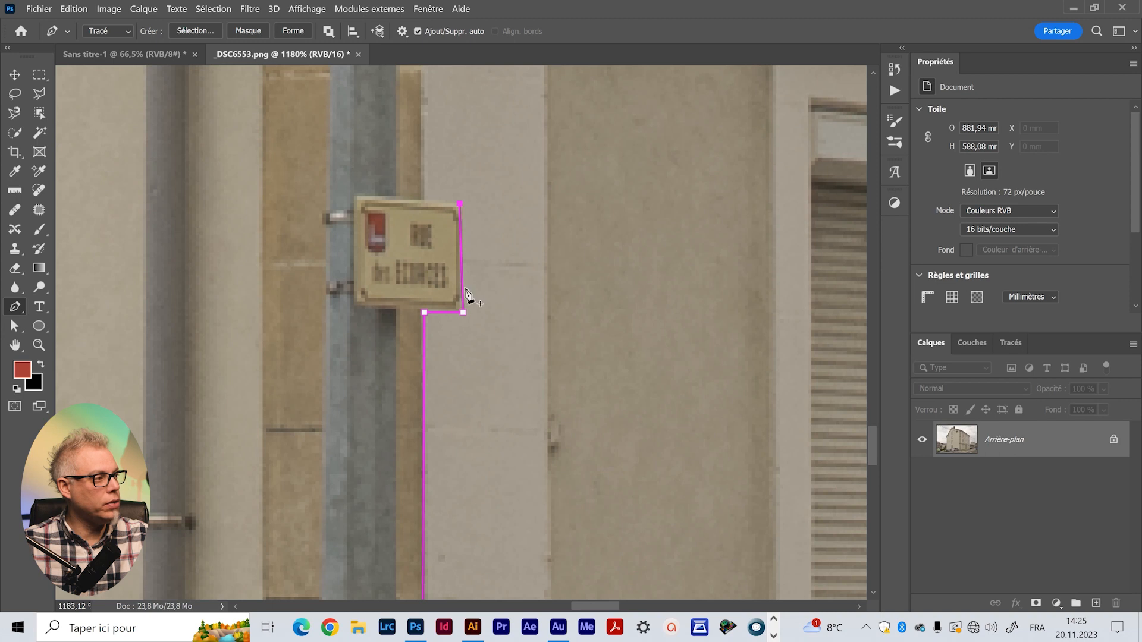
left_click(424, 199)
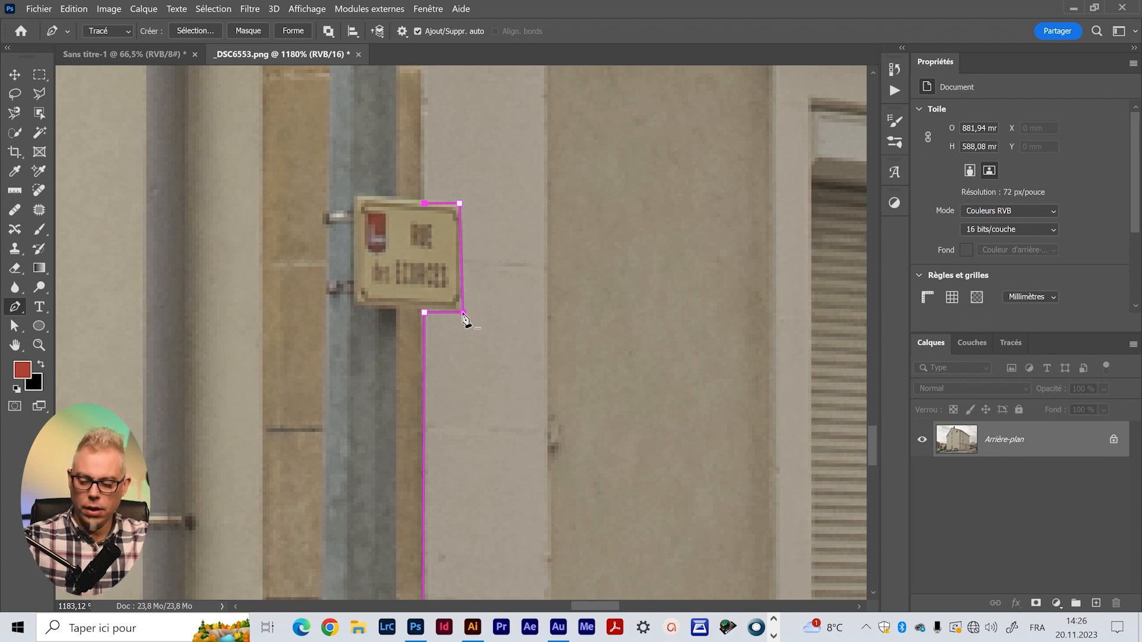
left_click_drag(463, 314, 460, 314)
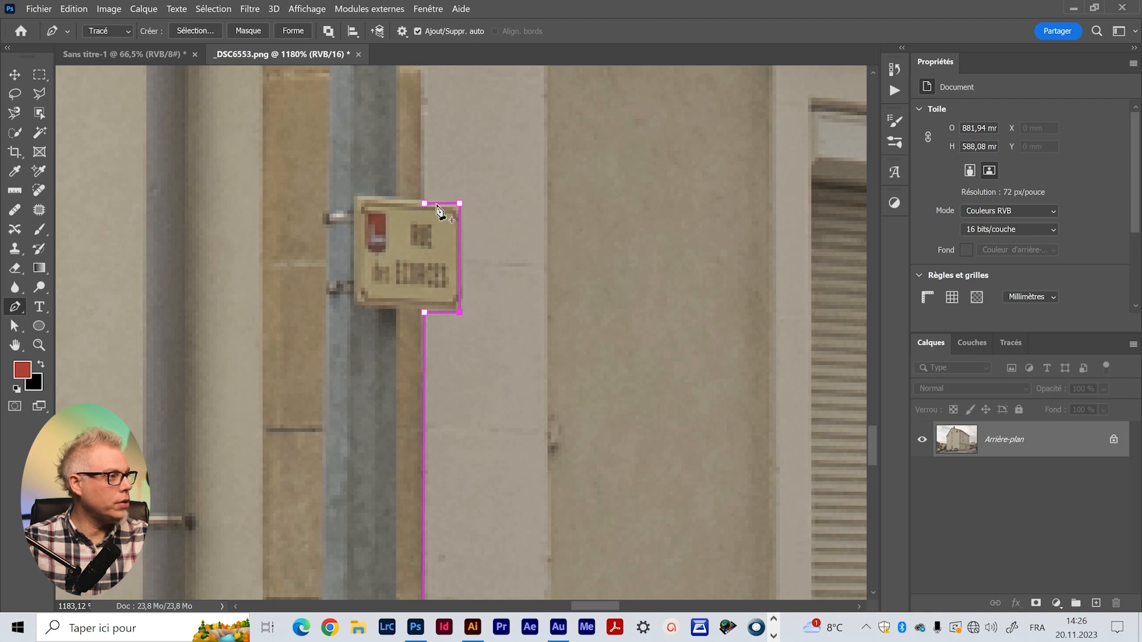
Continue the path up the building's corner and around the profile of the stone cornice above the sign
left_click_drag(426, 206, 443, 431)
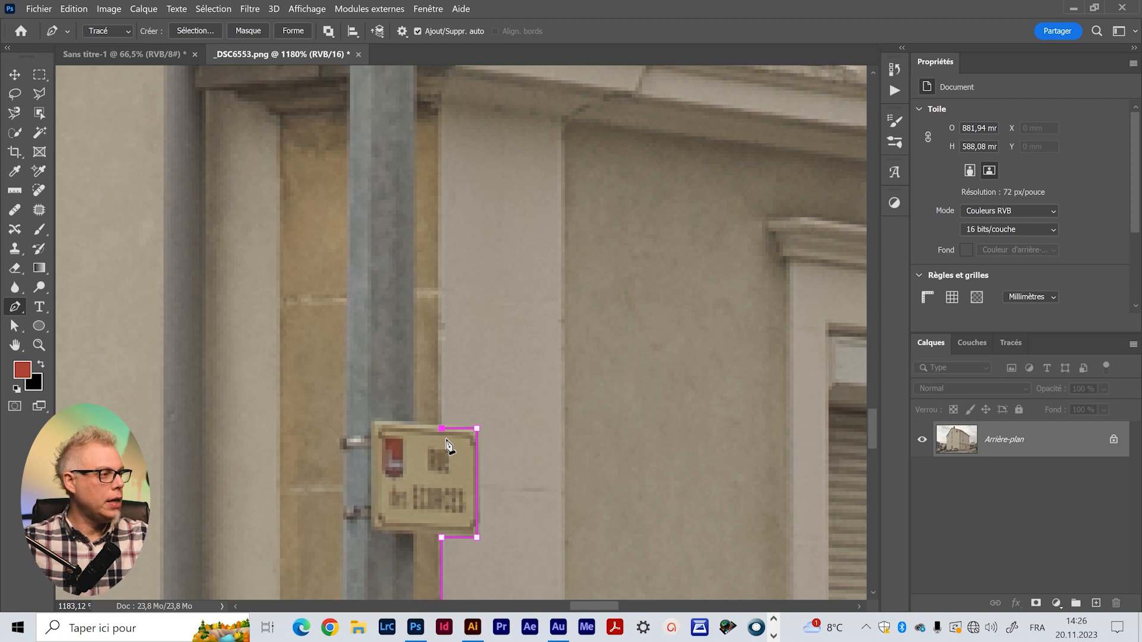
left_click(438, 108)
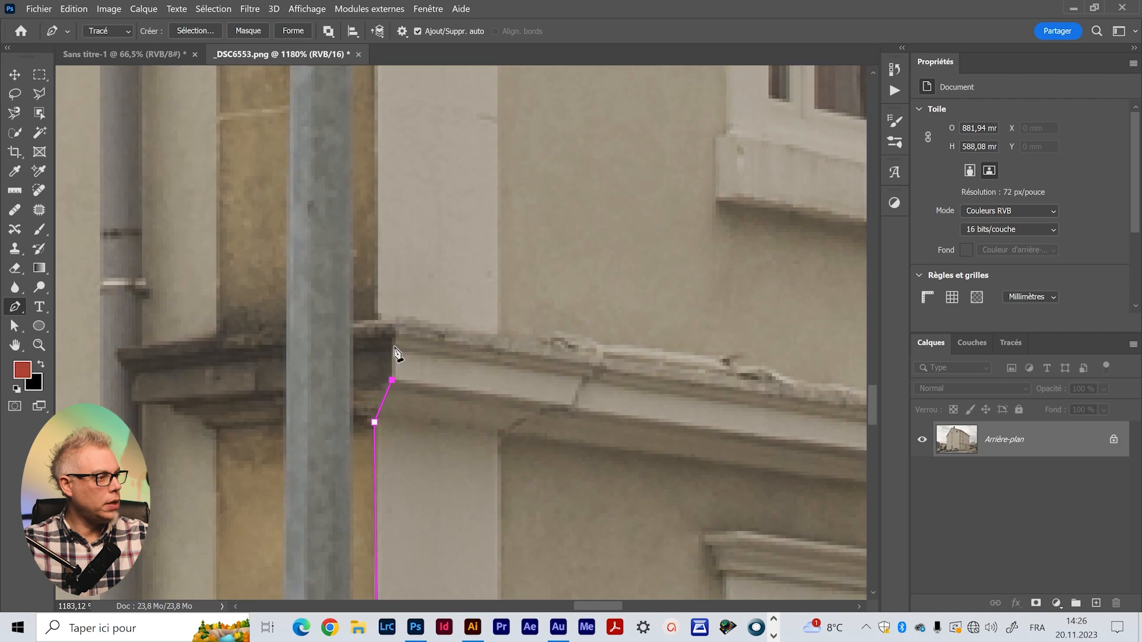
left_click(395, 344)
left_click(399, 328)
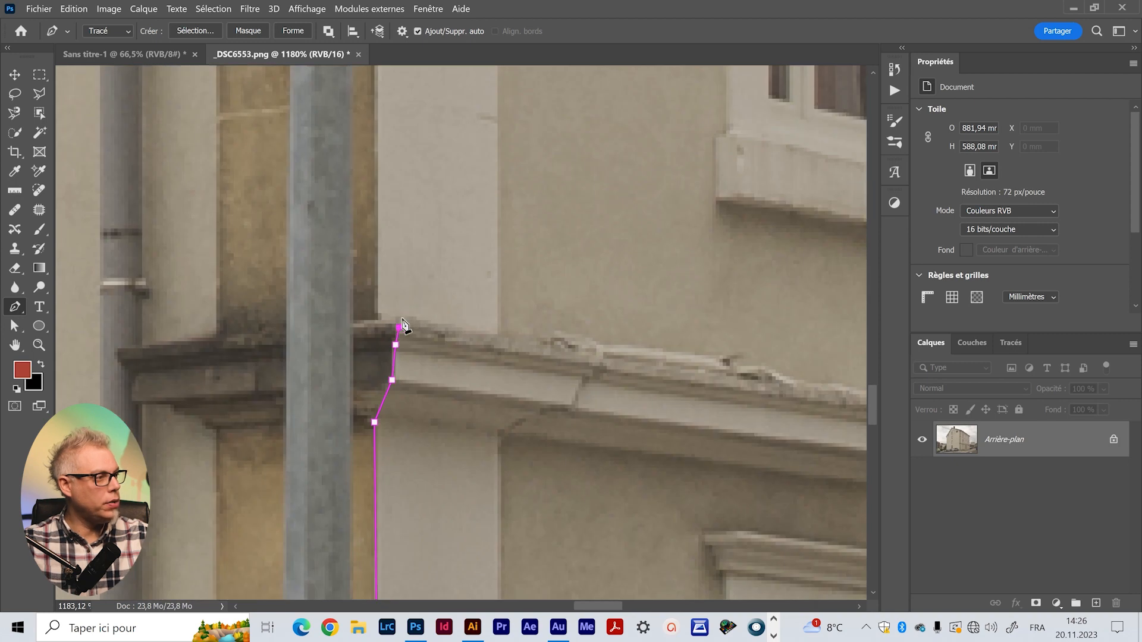
left_click(399, 314)
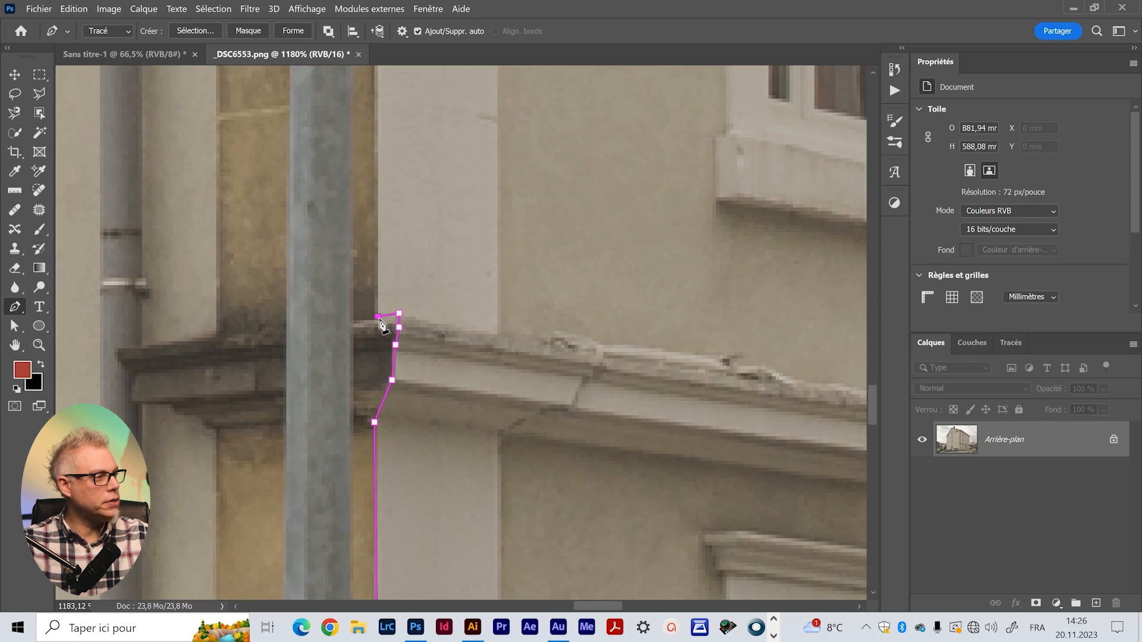
Extend the path up the wall's vertical corner edge above the cornice, with the new anchor point aligned to the edge
left_click_drag(365, 133, 339, 581)
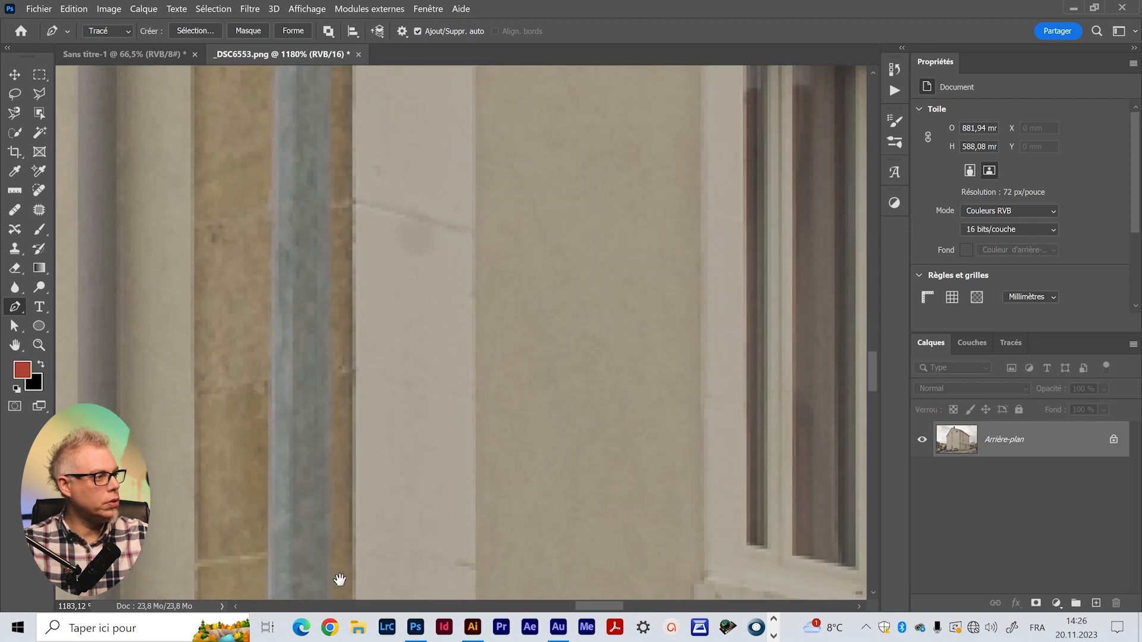
left_click(356, 144)
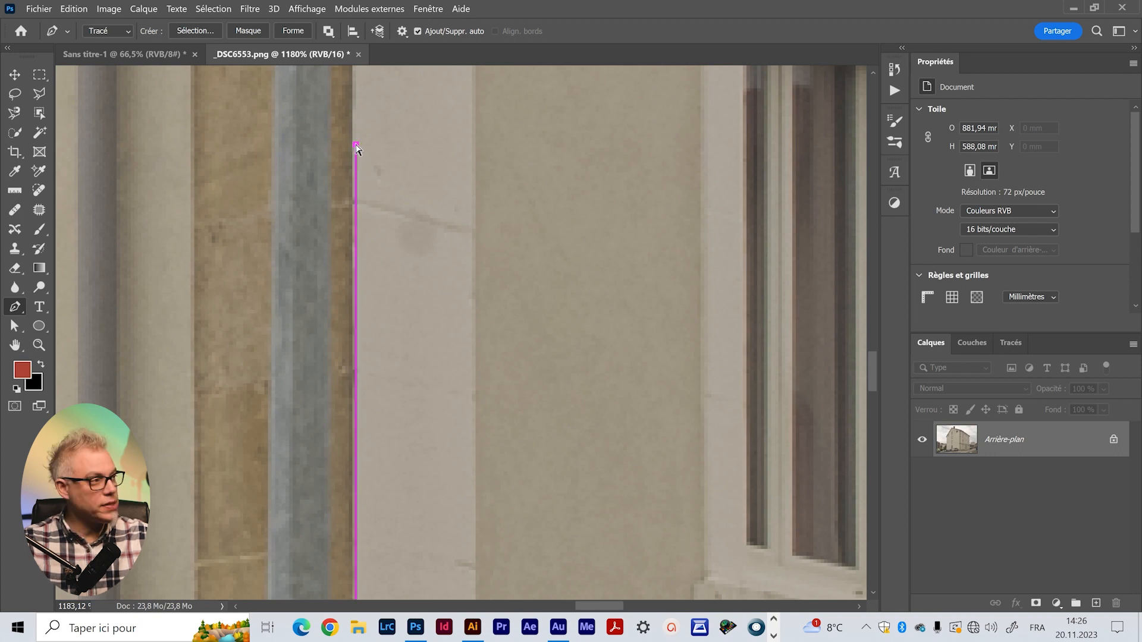
left_click_drag(355, 144, 355, 144)
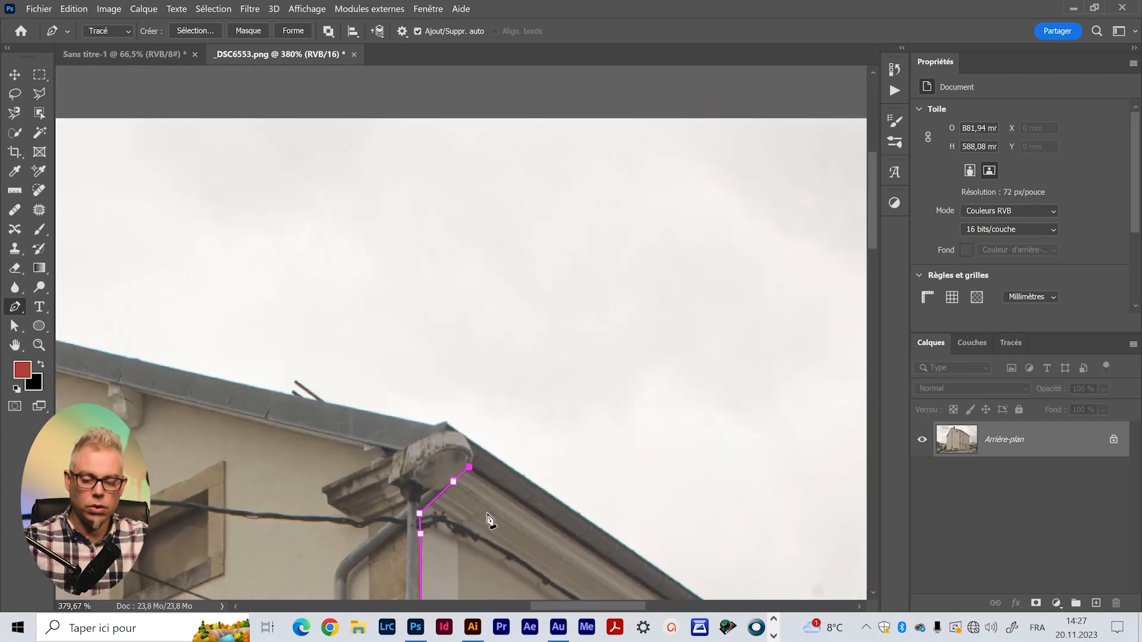
Extend the path along the underside of the roof gutter to its far end and align the new anchor point with that edge
left_click_drag(596, 462, 256, 102)
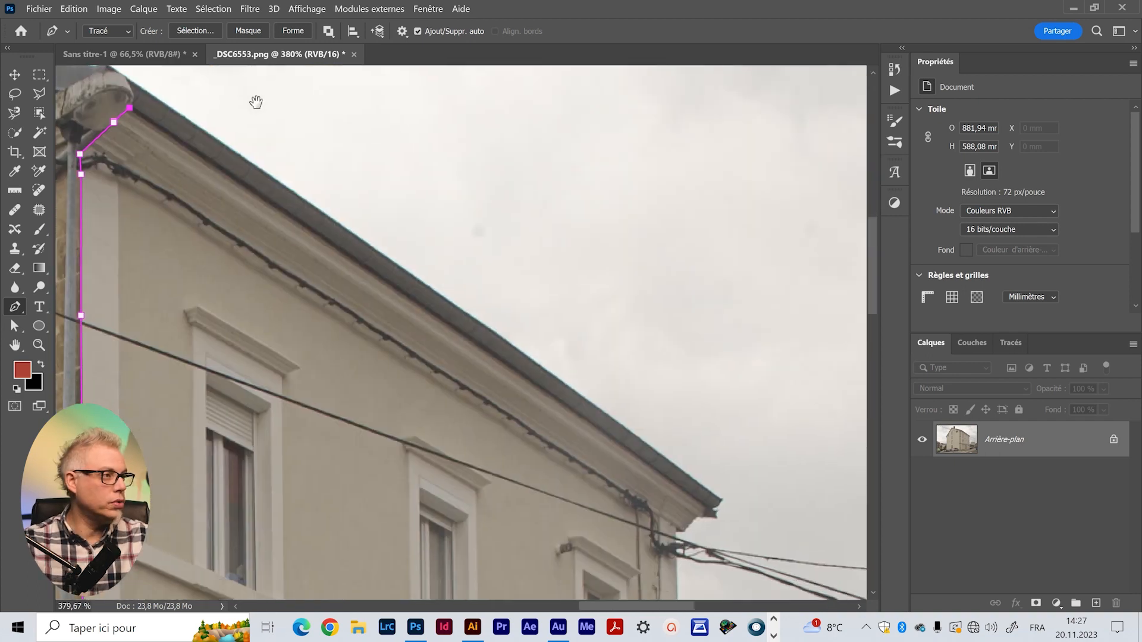
left_click(707, 509)
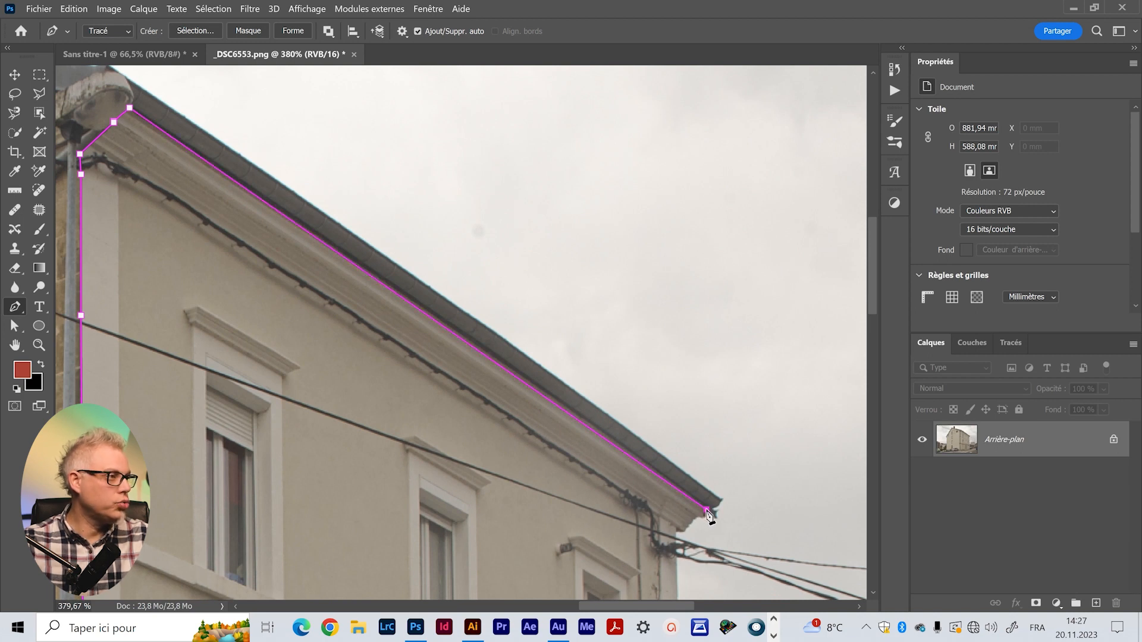
left_click_drag(553, 505, 346, 230)
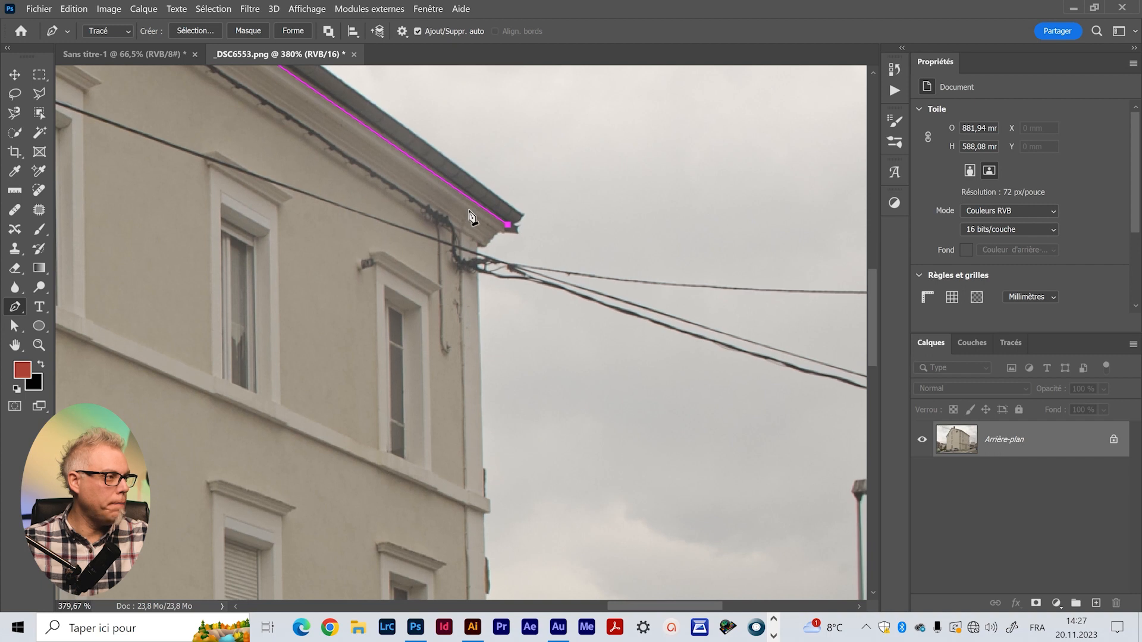
scroll(516, 228, "up", 5)
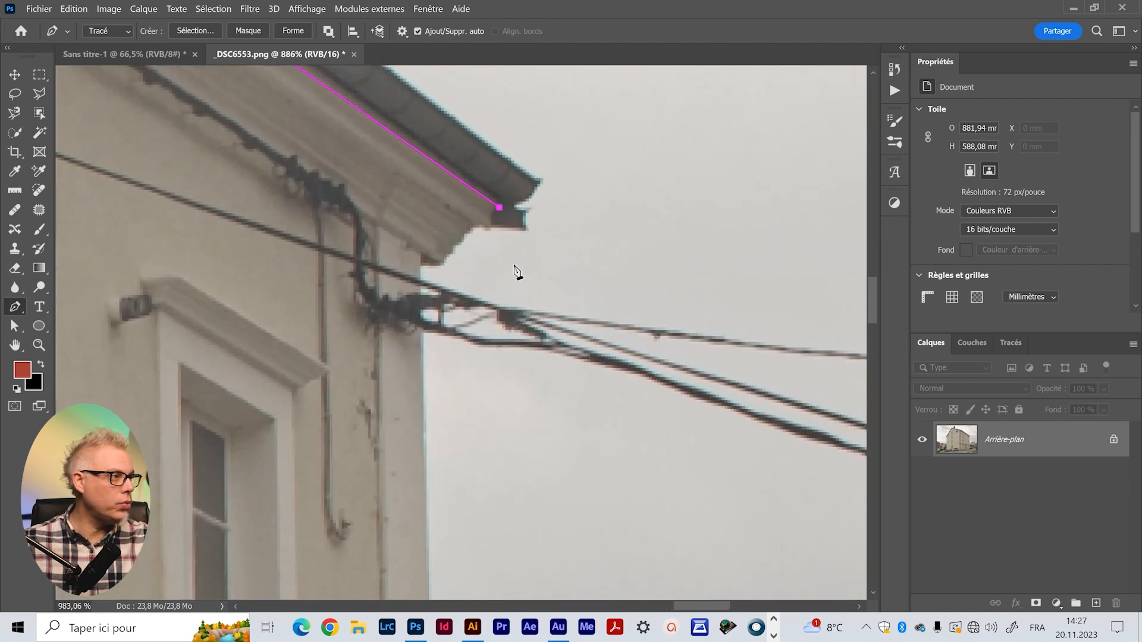
left_click_drag(473, 257, 543, 478)
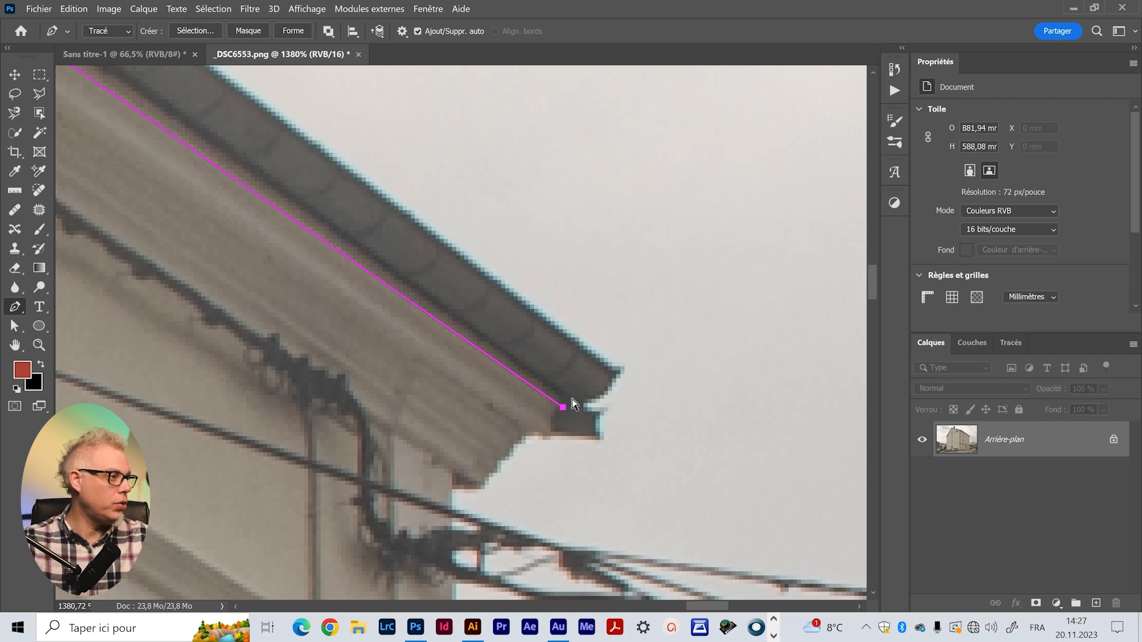
left_click_drag(563, 407, 563, 398)
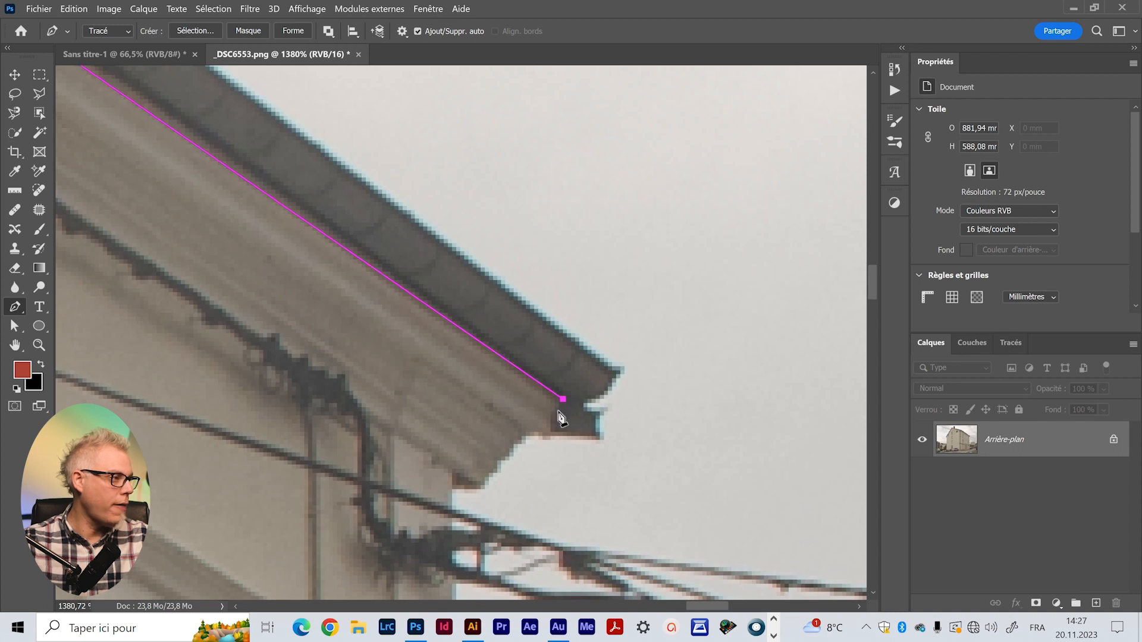
Trace the cornice's end profile beneath the gutter with straight segments, ending at the building's far vertical wall edge
left_click(550, 436)
left_click(522, 432)
left_click(485, 485)
left_click(452, 486)
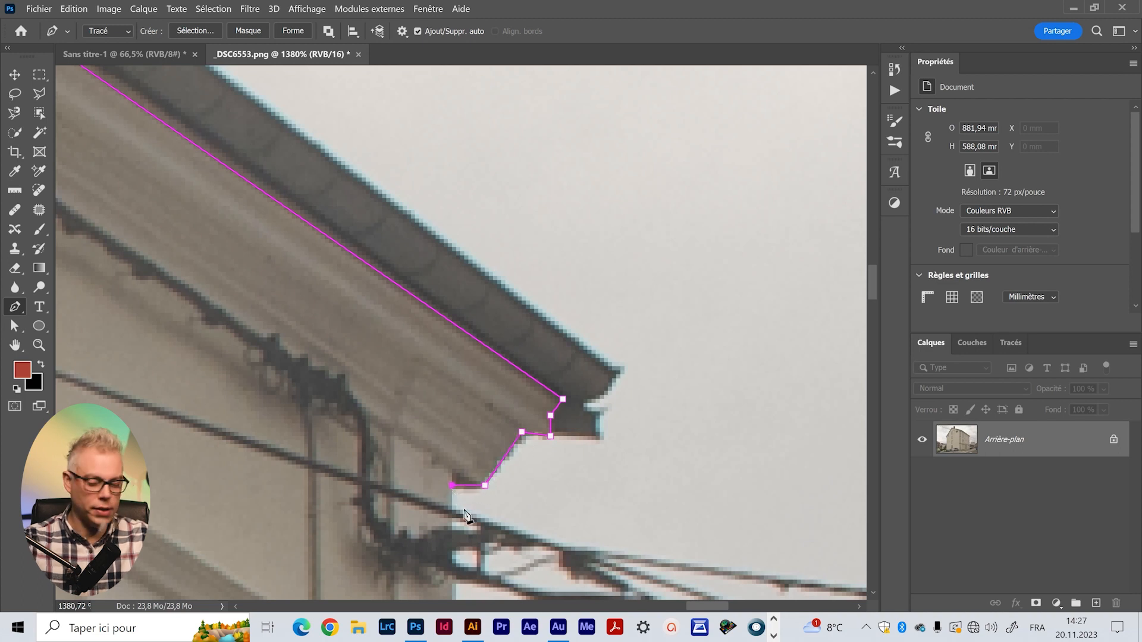
Continue the path down the far wall edge, around the projecting ledge mouldings, to just above the stone base
left_click_drag(466, 517, 469, 297)
left_click(458, 554)
left_click_drag(466, 585, 523, 233)
left_click(564, 399)
left_click(646, 416)
left_click(646, 428)
left_click(633, 429)
left_click(630, 453)
left_click(605, 458)
left_click(601, 466)
scroll(586, 479, "down", 10)
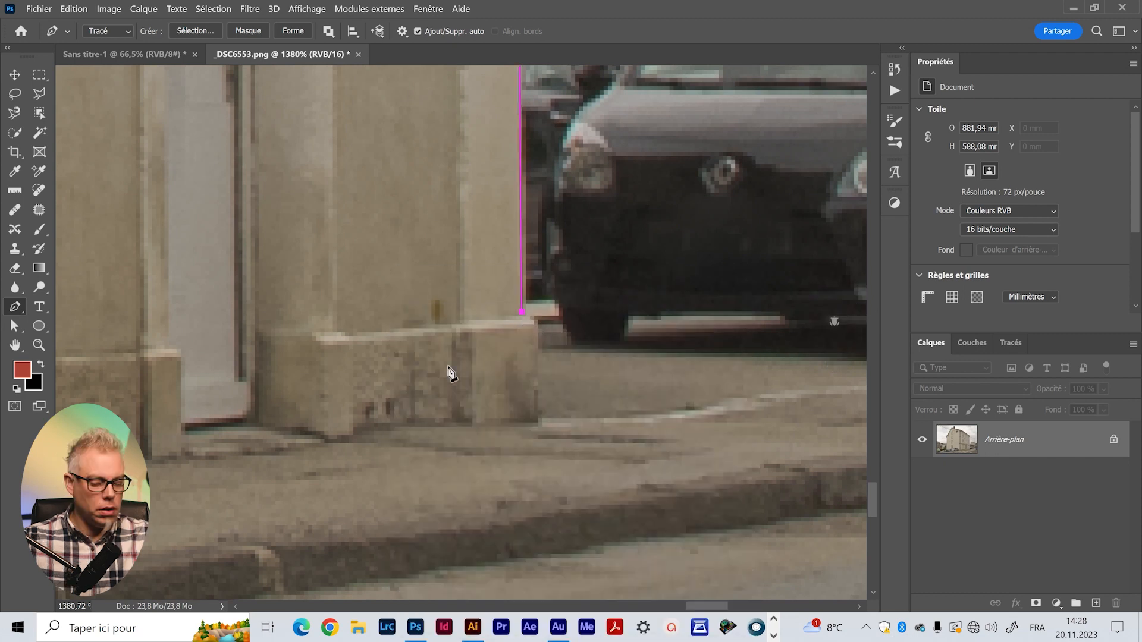
Extend the path around the upper corner of the stone base and down its outer edge to the pavement
scroll(449, 373, "down", 10)
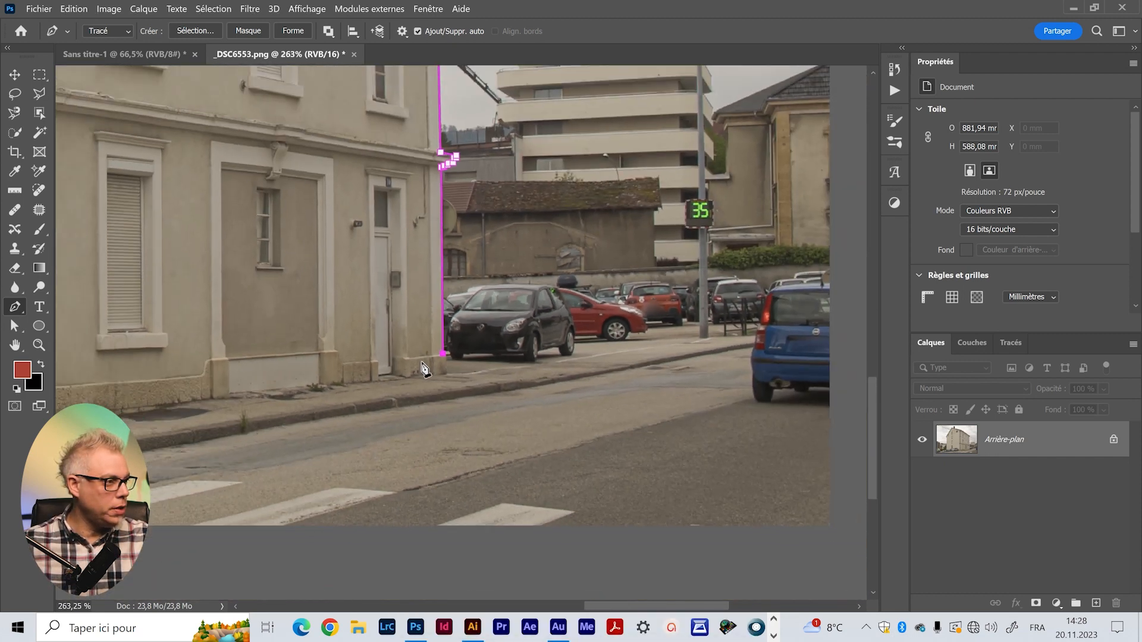
scroll(423, 368, "up", 8)
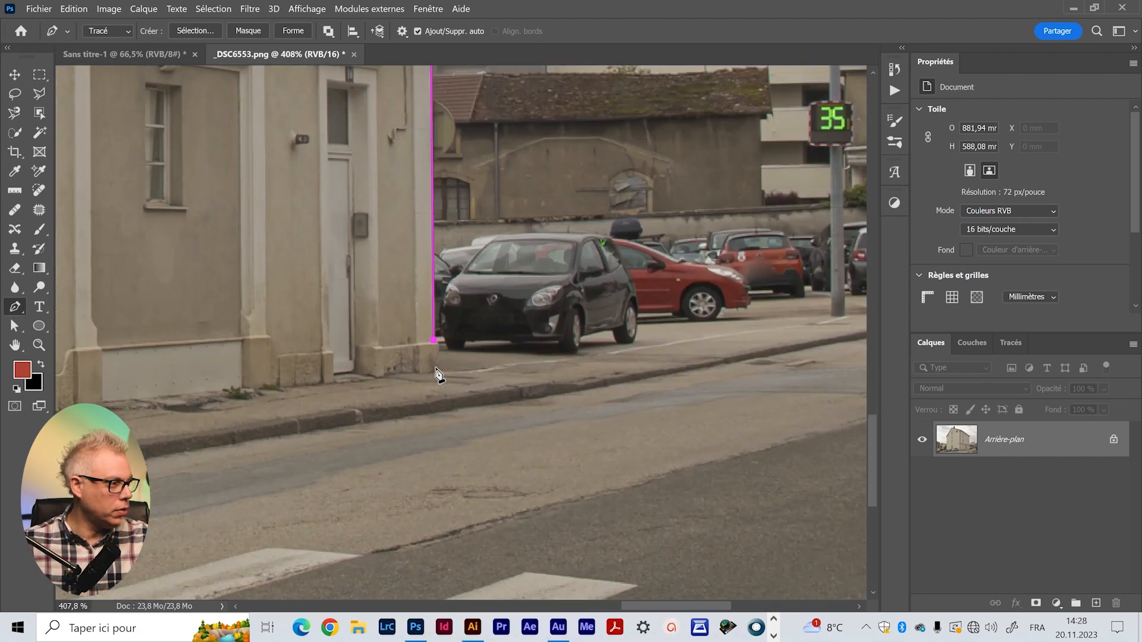
scroll(437, 374, "up", 2)
left_click(440, 293)
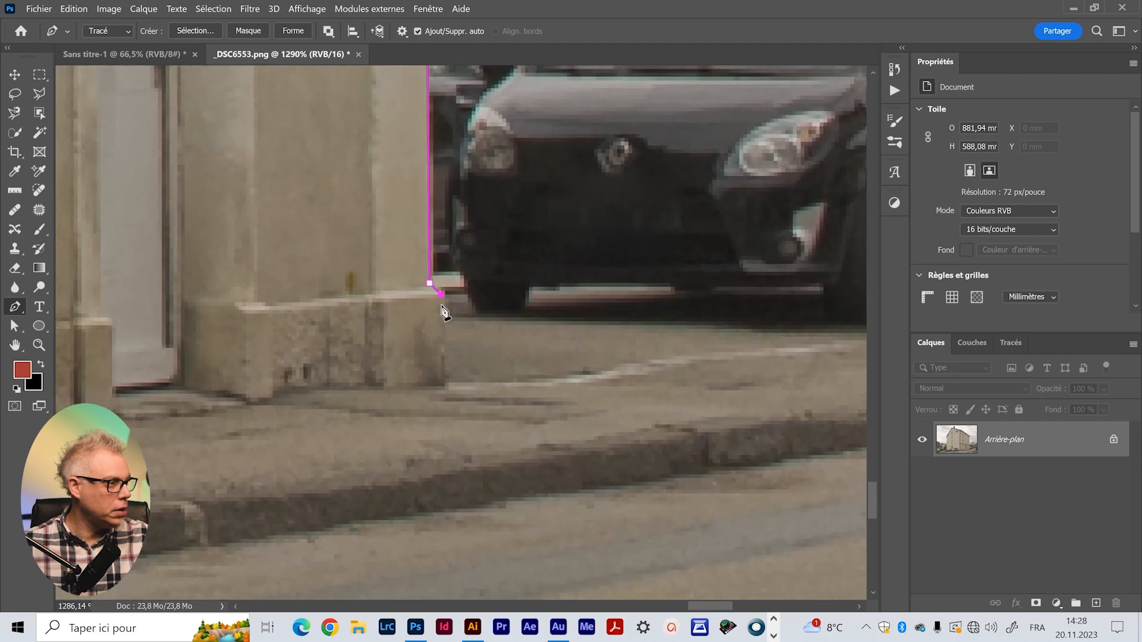
scroll(428, 465, "down", 7)
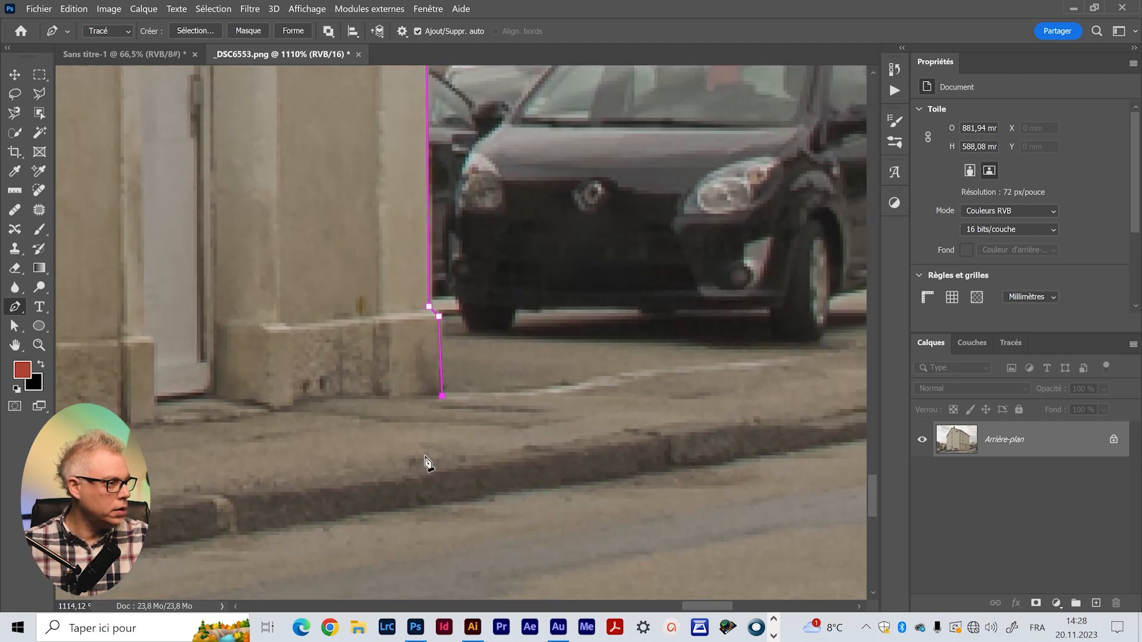
Close the path with a straight segment along the foot of the wall to the near corner's bottom anchor point
scroll(406, 446, "down", 2)
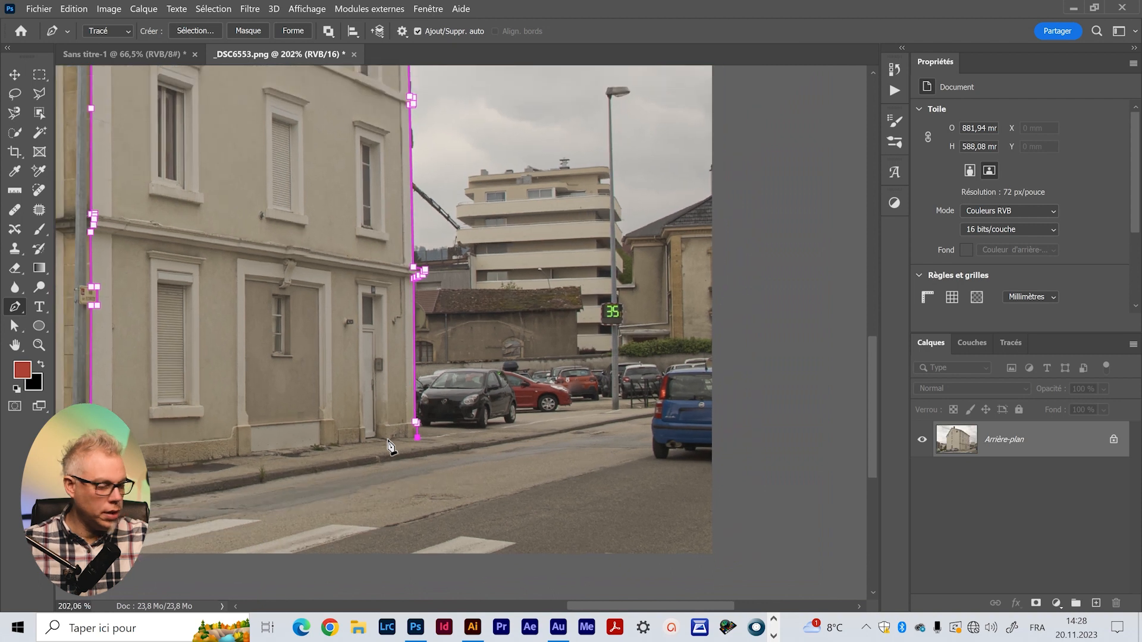
left_click_drag(285, 440, 473, 404)
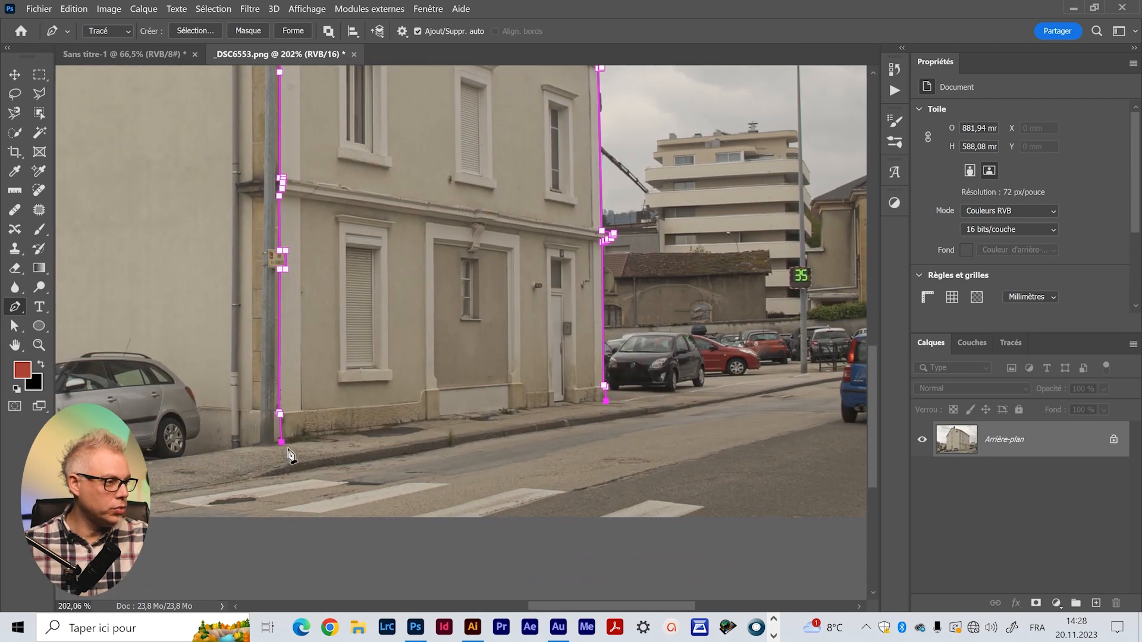
scroll(311, 461, "up", 5)
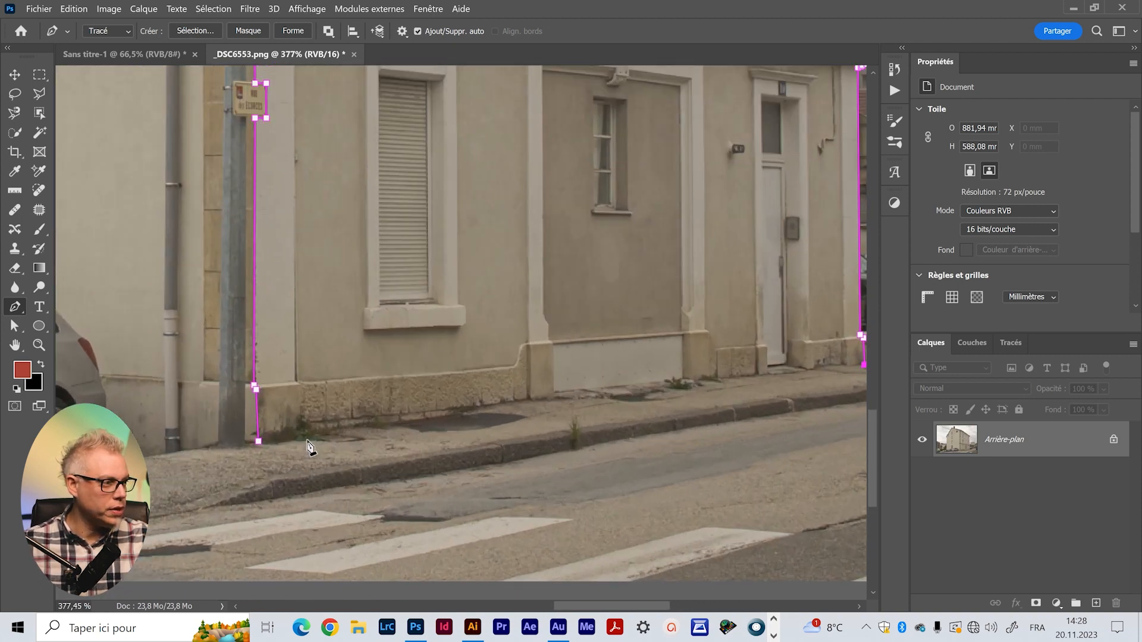
left_click_drag(285, 442, 334, 411)
left_click(266, 411)
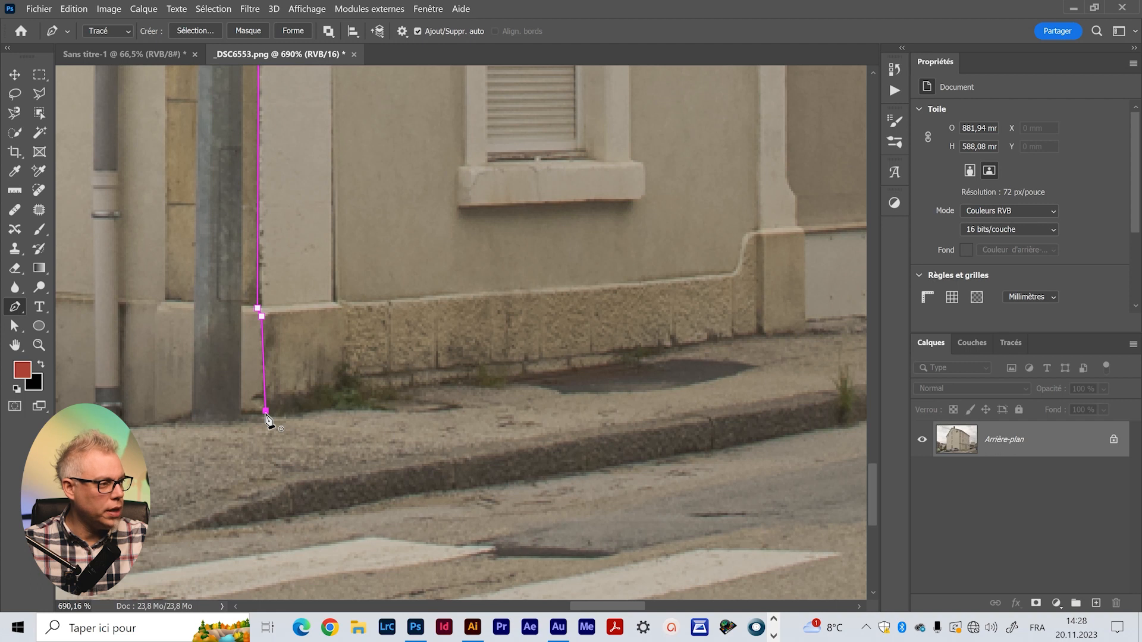
left_click(266, 412)
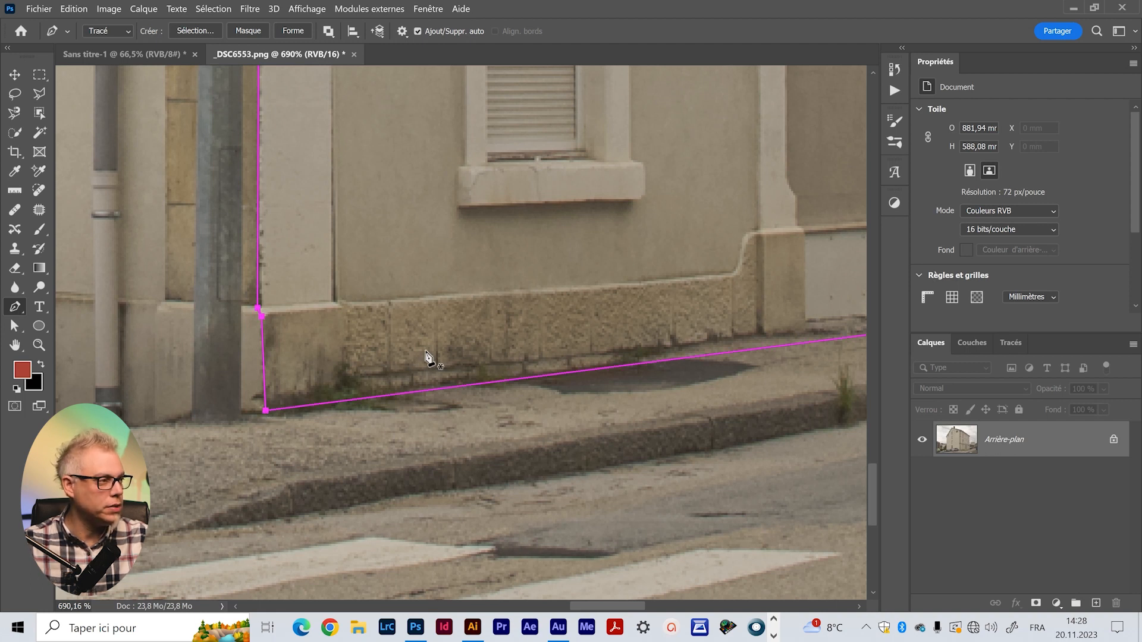
key("ctrl+0")
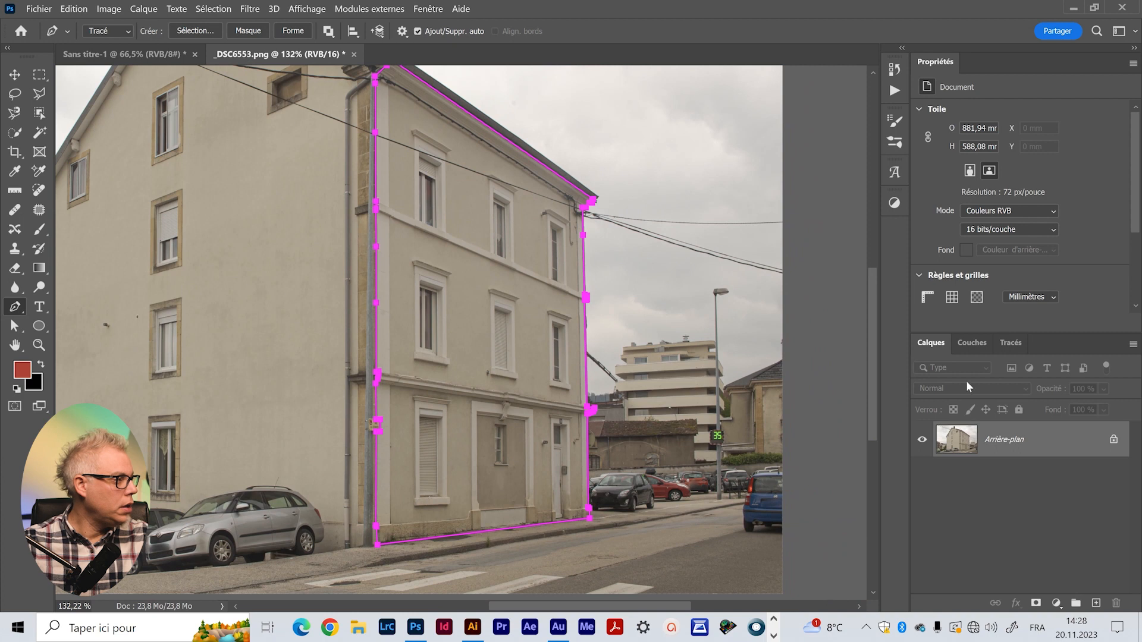
Save the work path under the name façade
left_click(1011, 342)
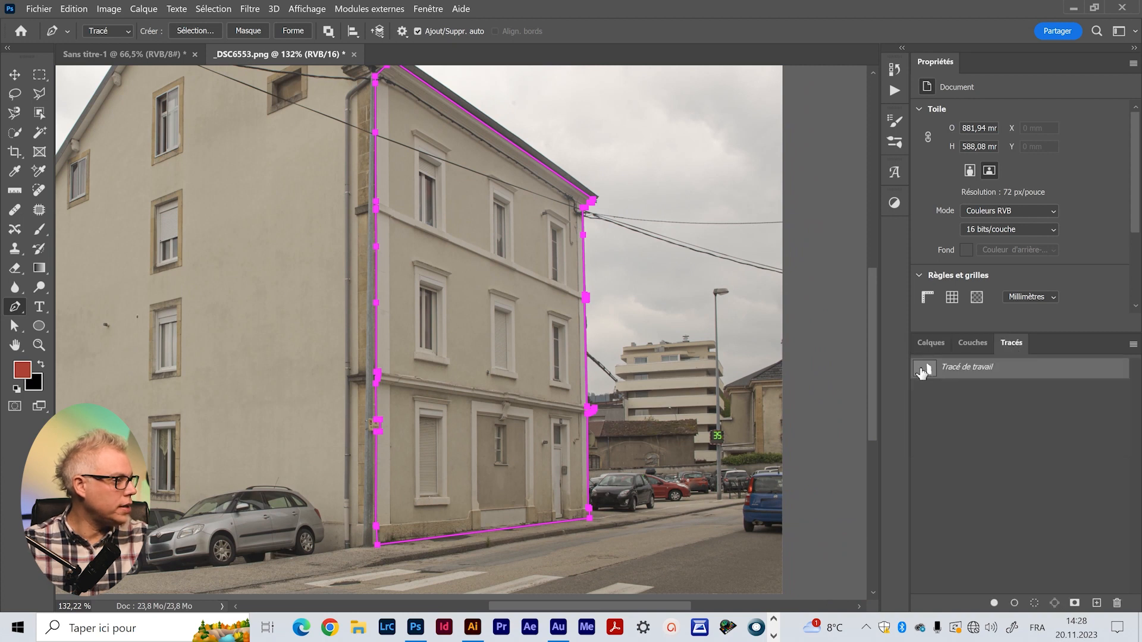
double_click(975, 369)
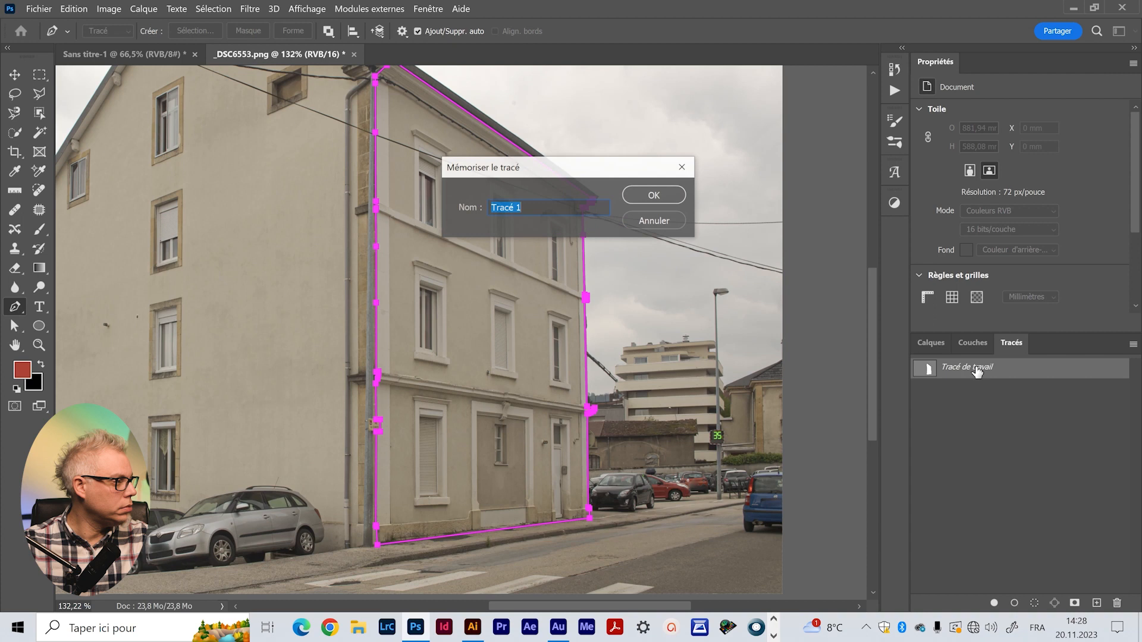
type("façade")
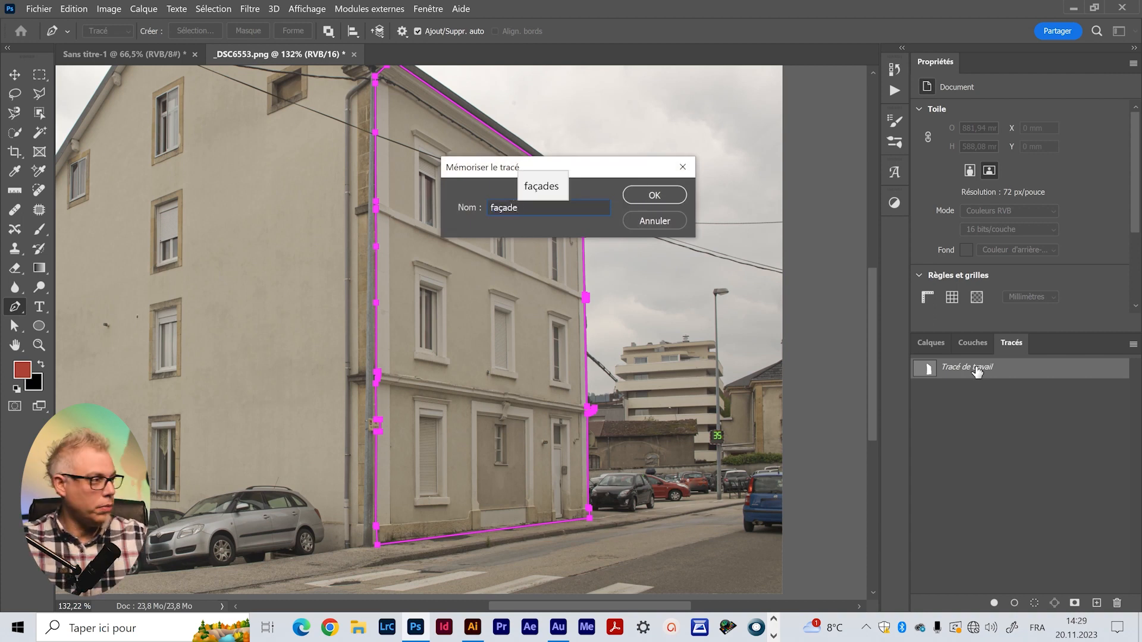
left_click(654, 195)
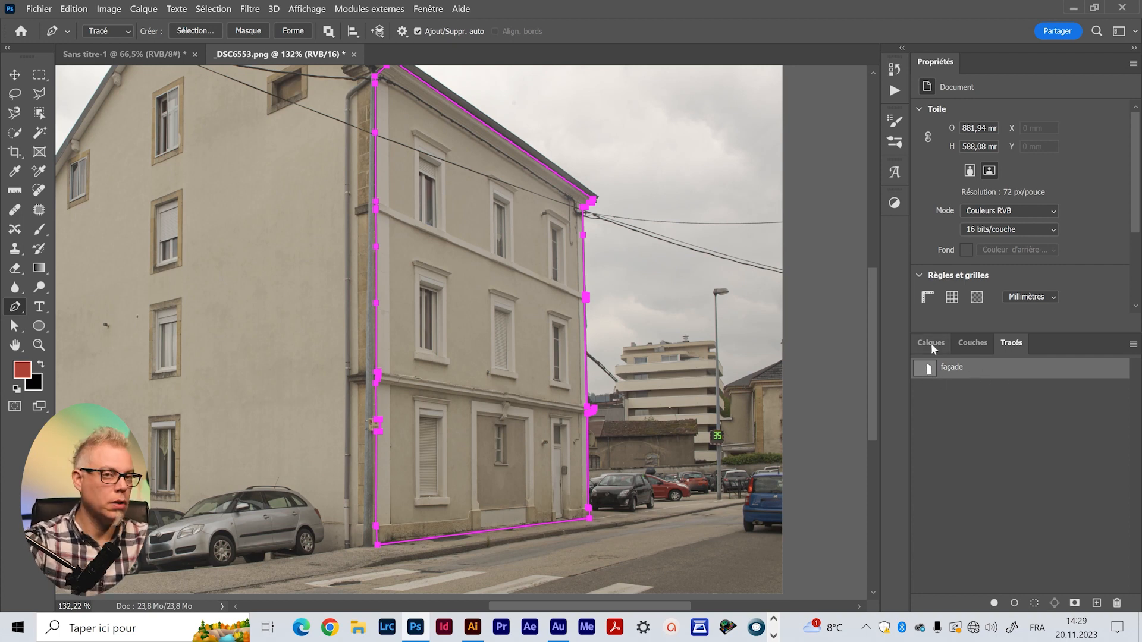
Convert the façade path to a selection and add a layer mask to the photo's background layer from it
key("ctrl+Return")
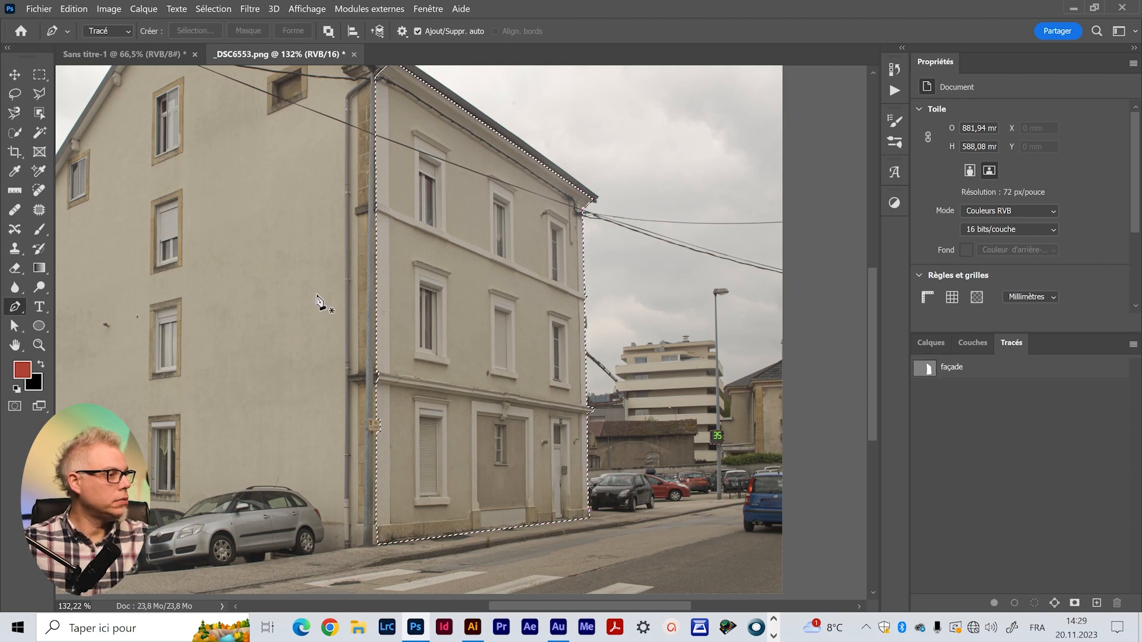
left_click(930, 342)
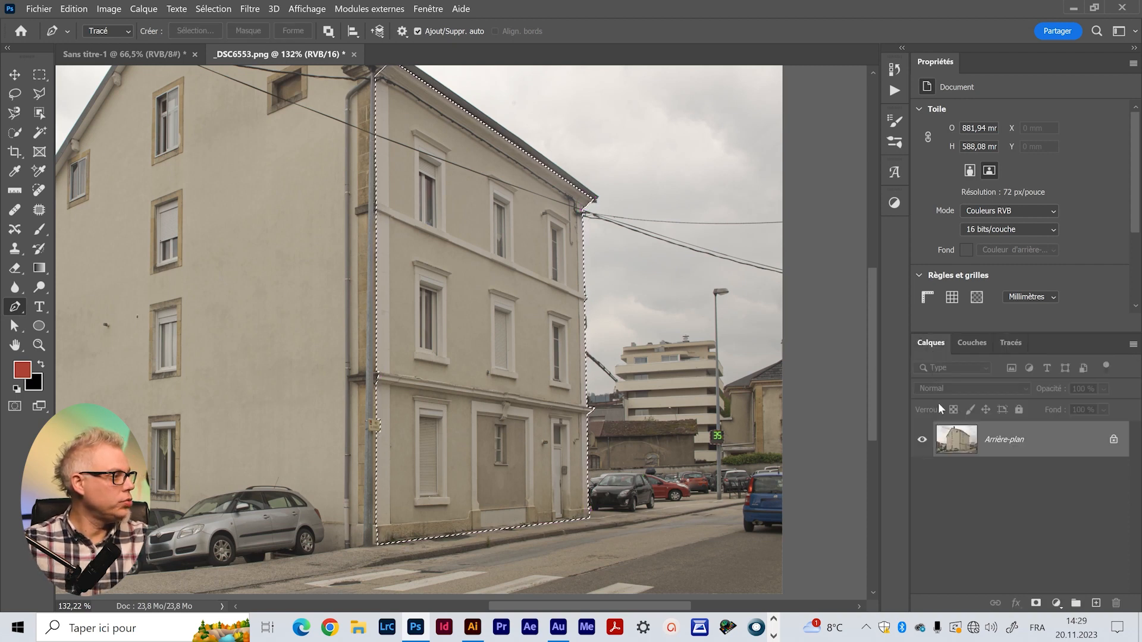
left_click(1035, 603)
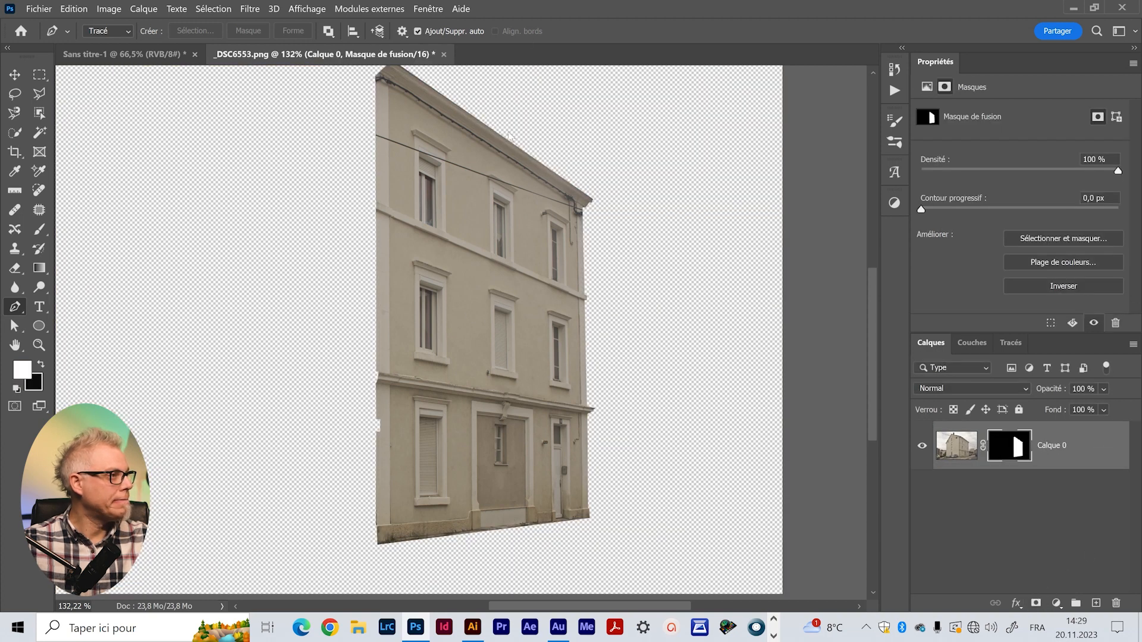
left_click_drag(489, 352, 494, 389)
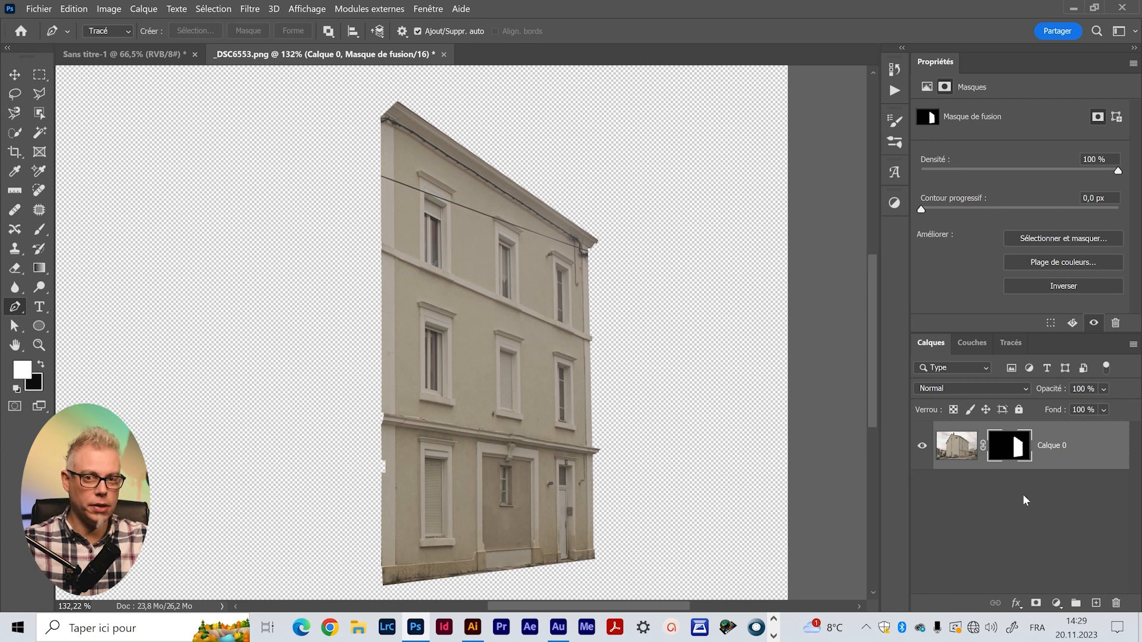
Reselect the saved façade path, check its outline against the masked edges, and load it as a selection
left_click(1010, 343)
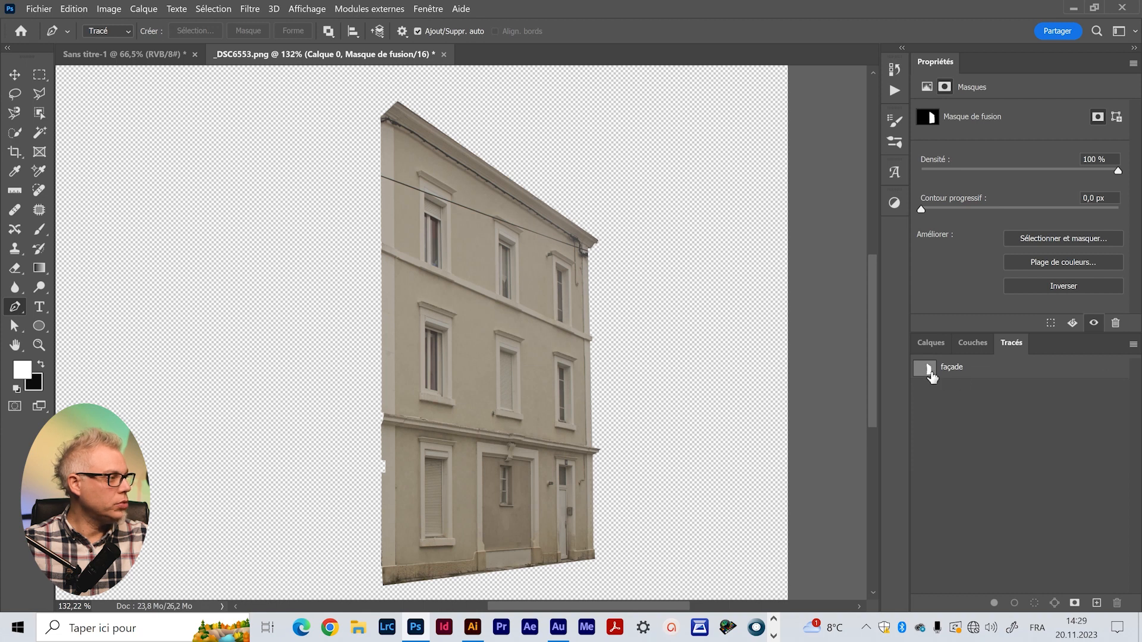
left_click(953, 374)
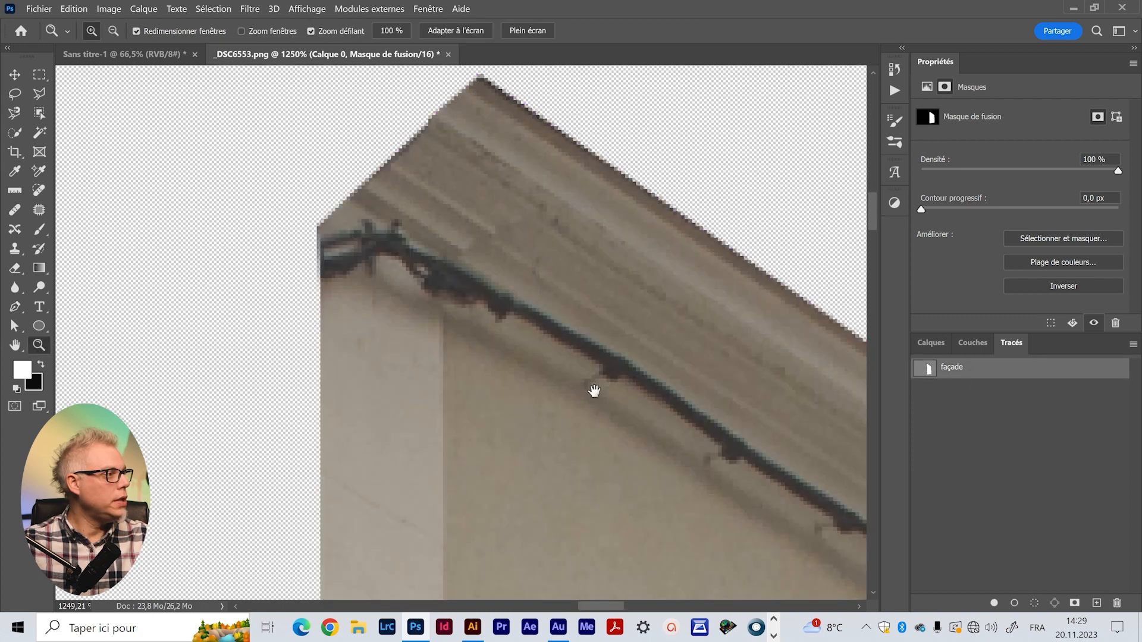
left_click_drag(594, 390, 437, 156)
left_click_drag(442, 439, 559, 339)
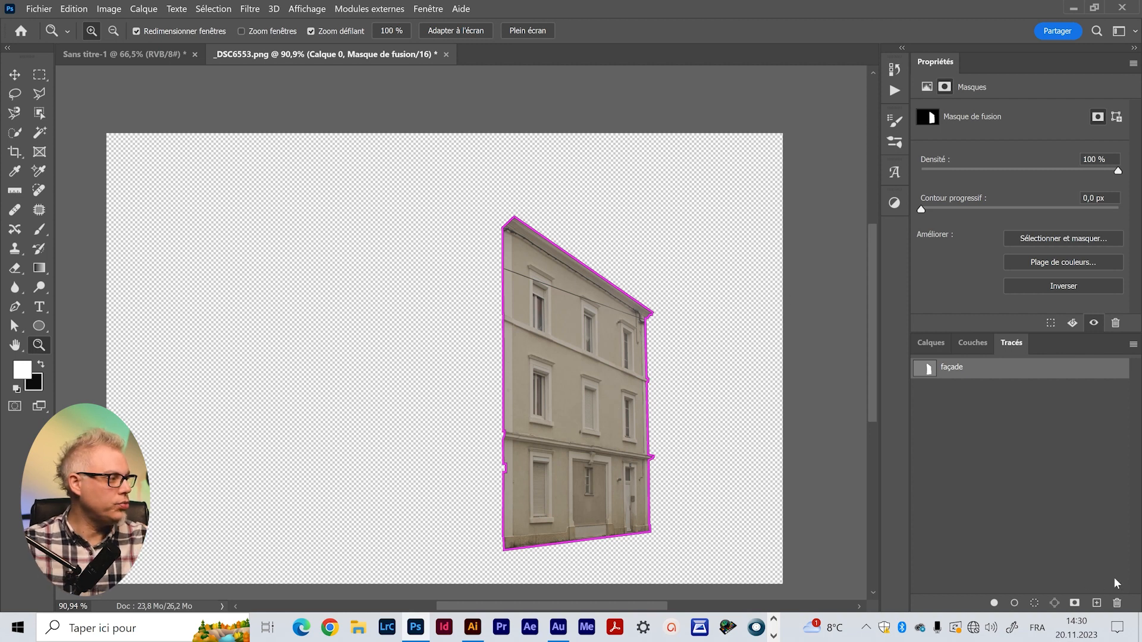
left_click(1041, 603)
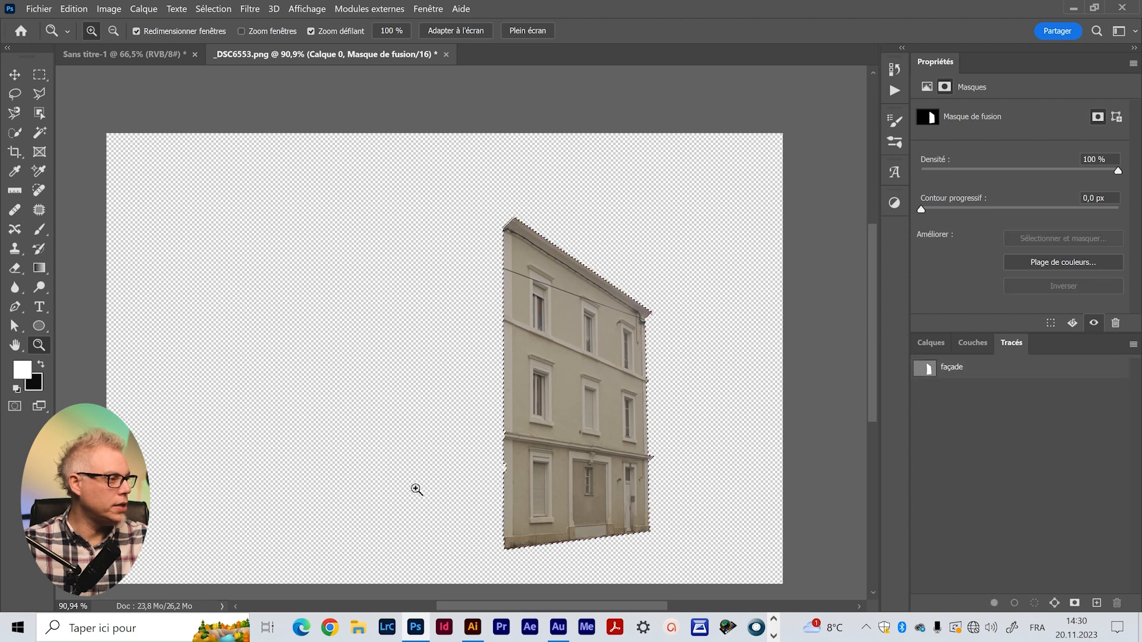
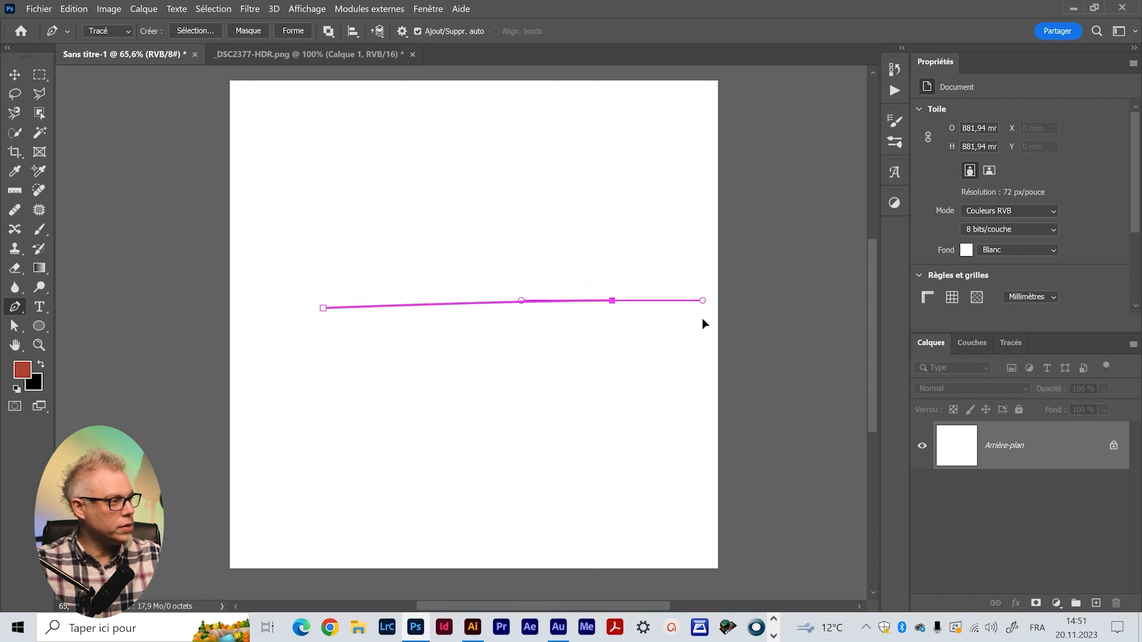
Bend the practice path's first segment into an arch, and extend the path with a returning curve and a straight segment
left_click_drag(703, 320, 756, 412)
left_click_drag(523, 441, 496, 453)
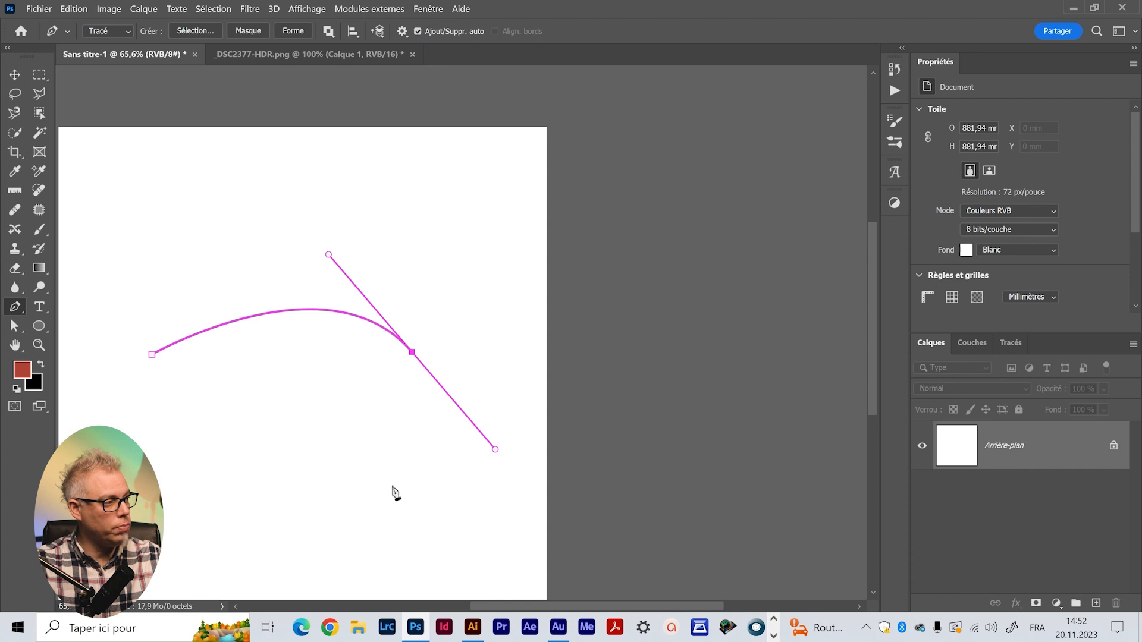
left_click(326, 506)
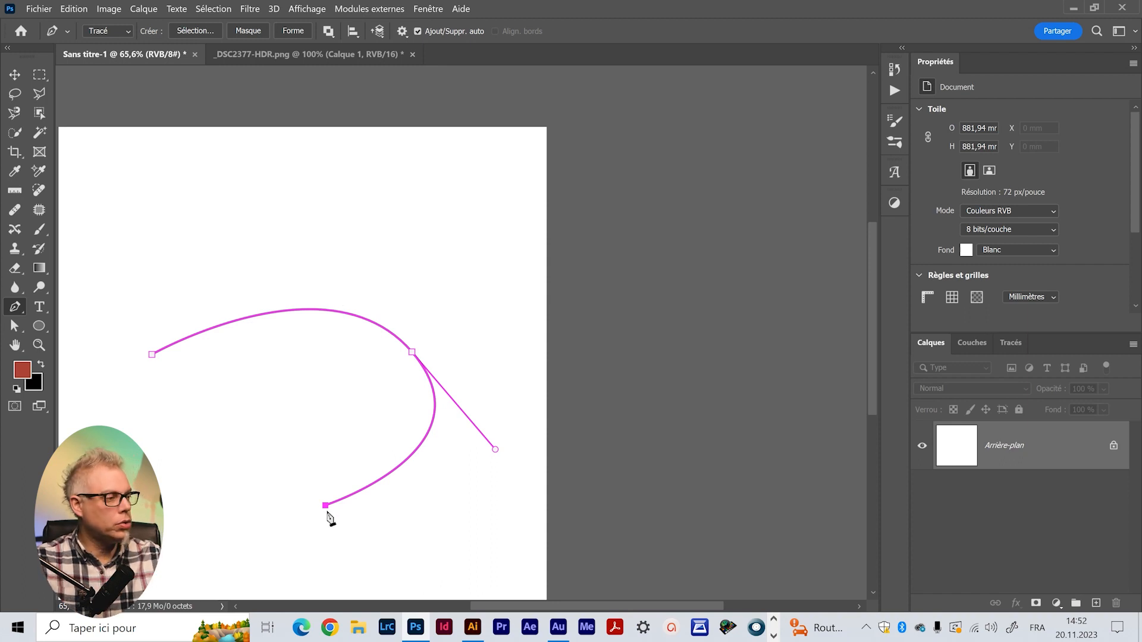
left_click_drag(326, 512, 484, 450)
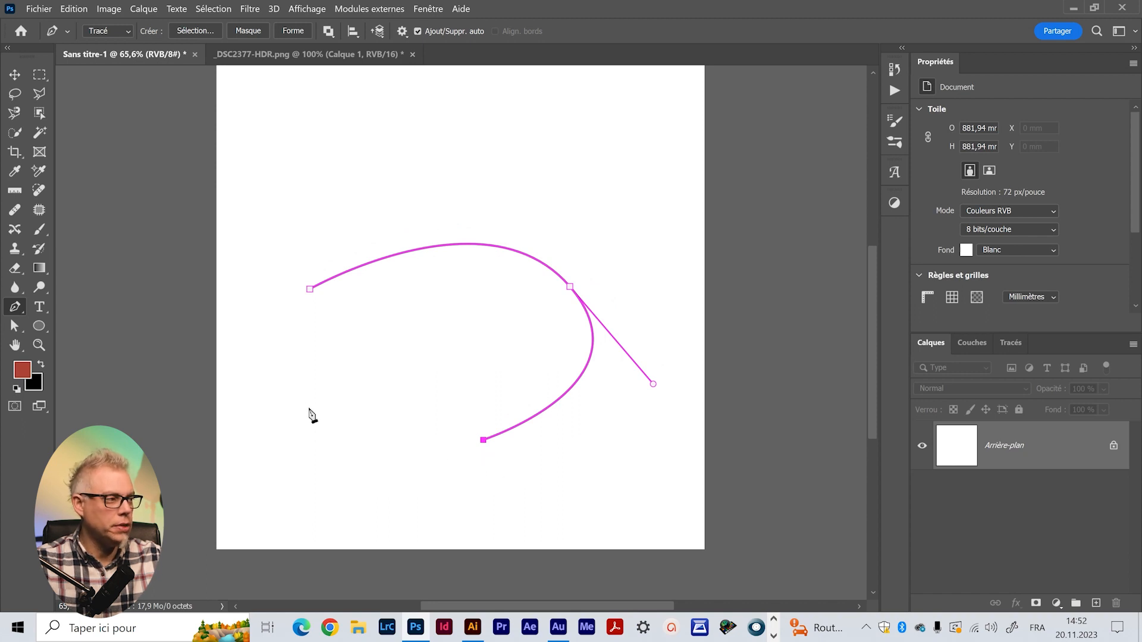
left_click(329, 376)
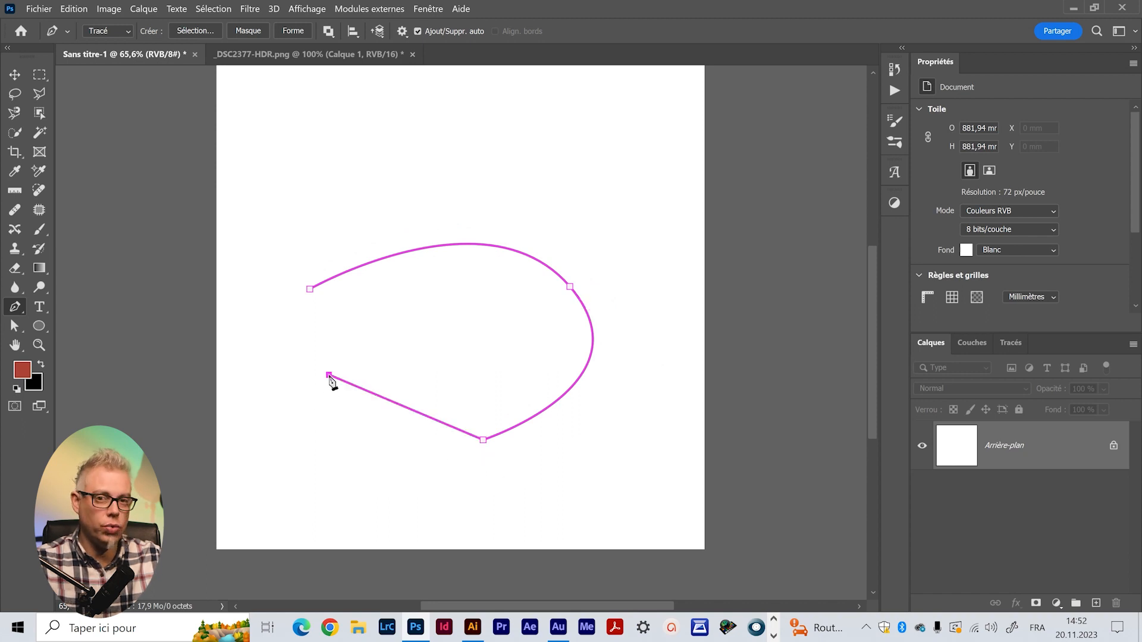
Extend the practice path with a straight segment, a smooth anchor forming an S-shaped curve, and one more segment up the canvas's right side
left_click(341, 476)
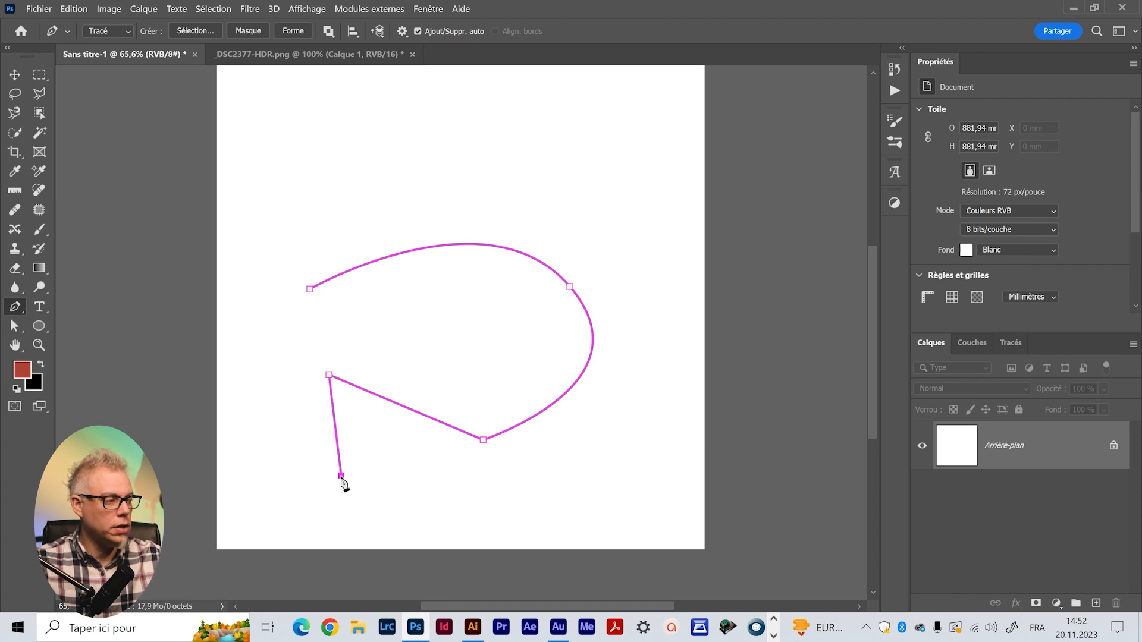
left_click(470, 499)
left_click_drag(472, 498, 572, 410)
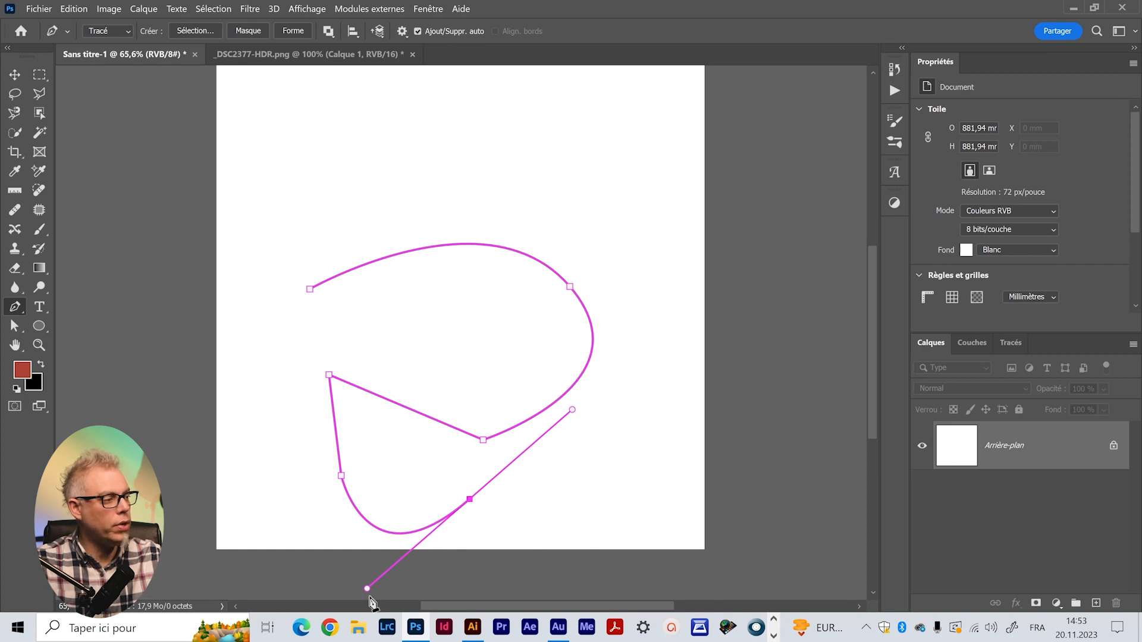
left_click(622, 512)
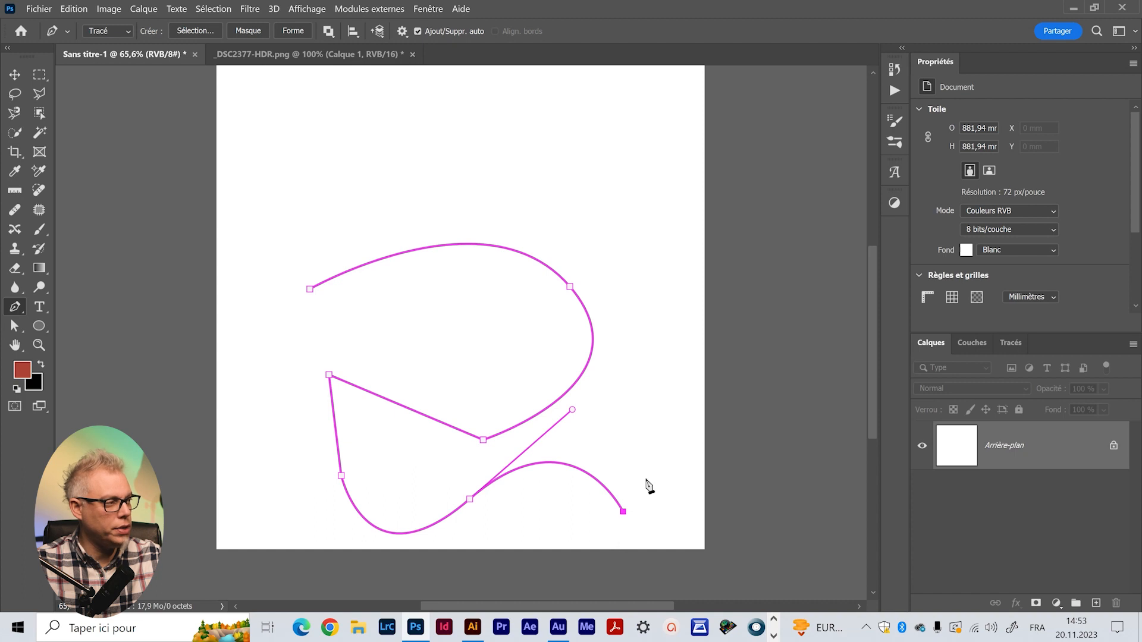
left_click(653, 311)
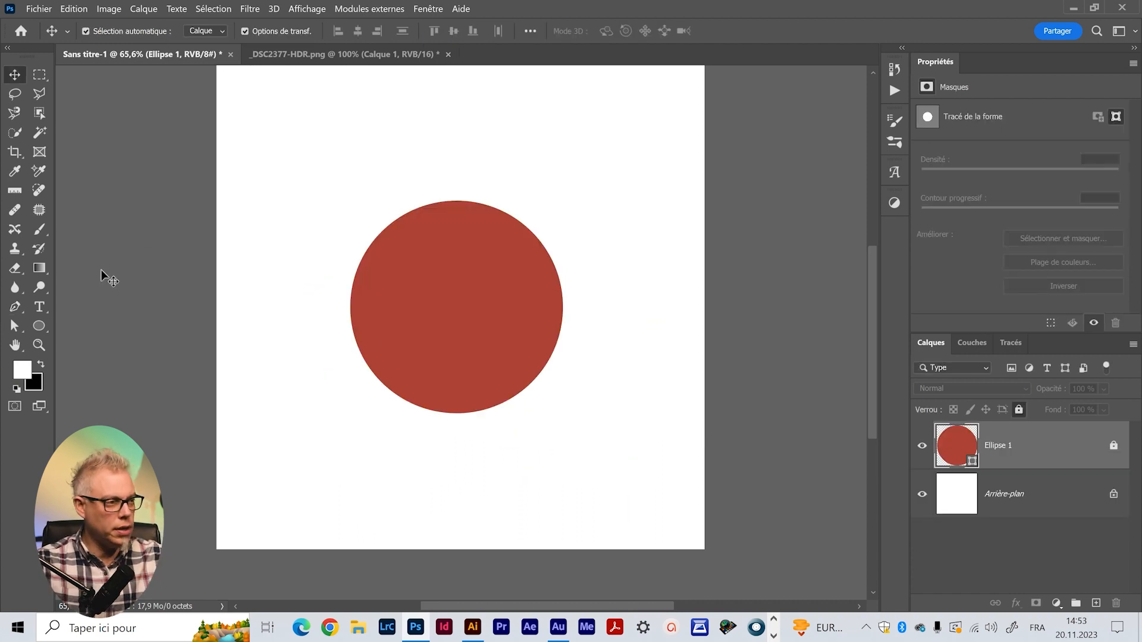
Draw a closed straight-sided Pen path with four anchors at the red circle's left, top, right and bottom edges
key("p")
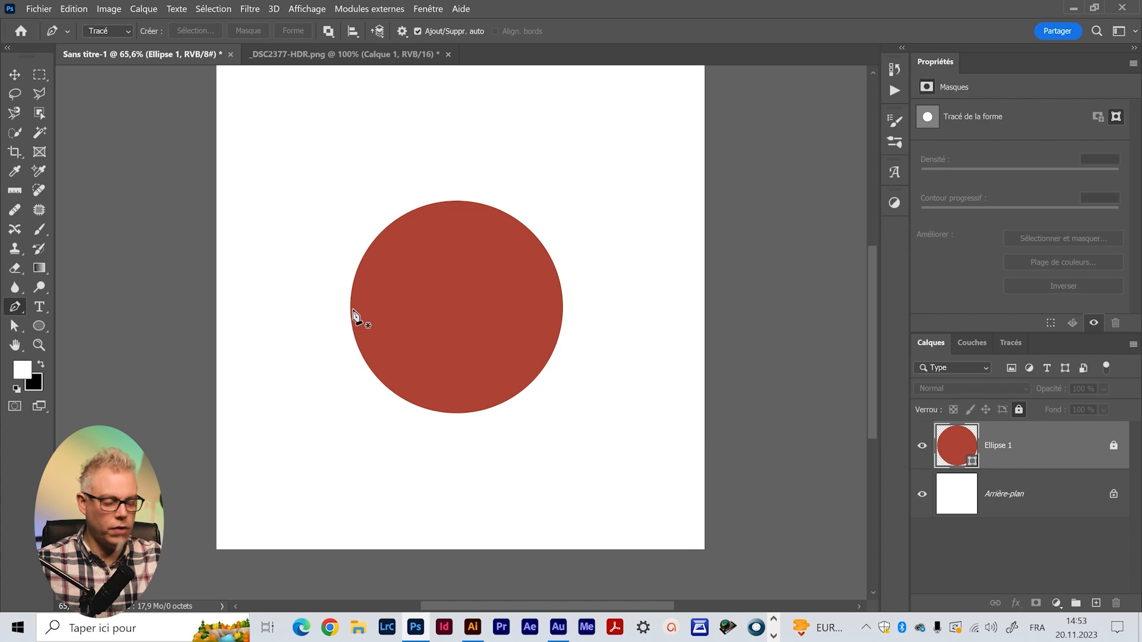
scroll(357, 311, "up", 3)
scroll(357, 311, "up", 2)
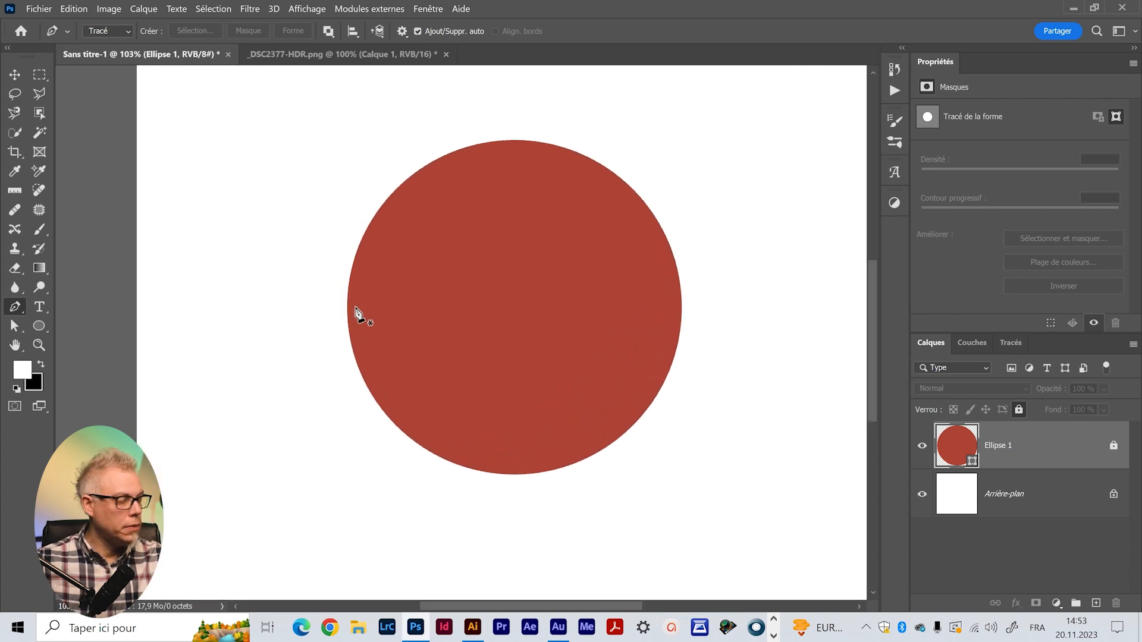
left_click_drag(569, 293, 467, 346)
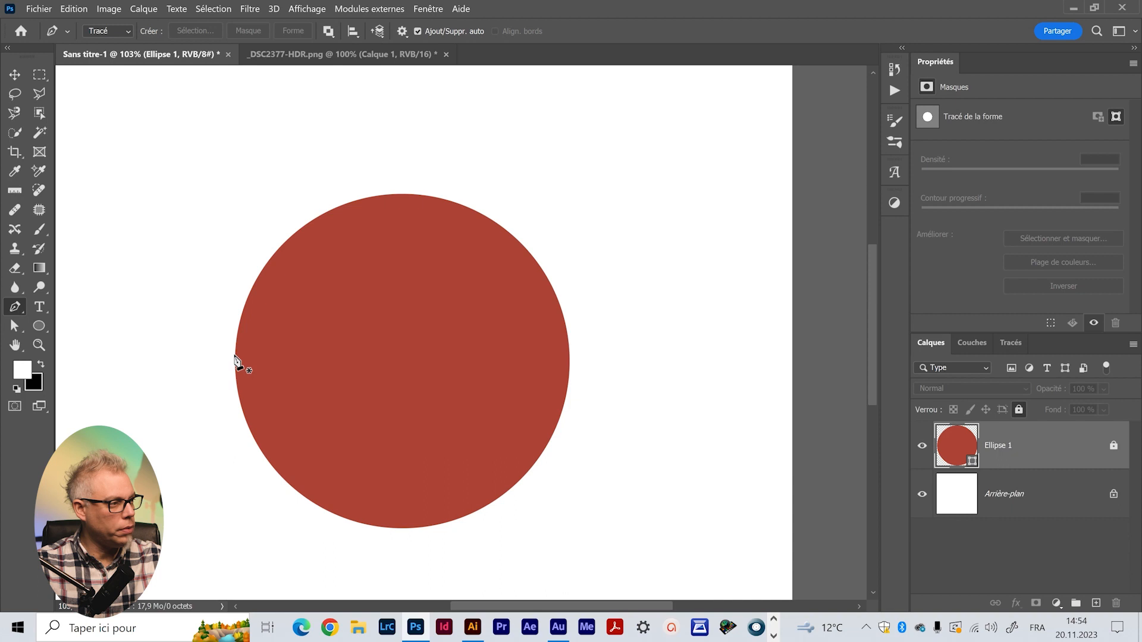
left_click(234, 352)
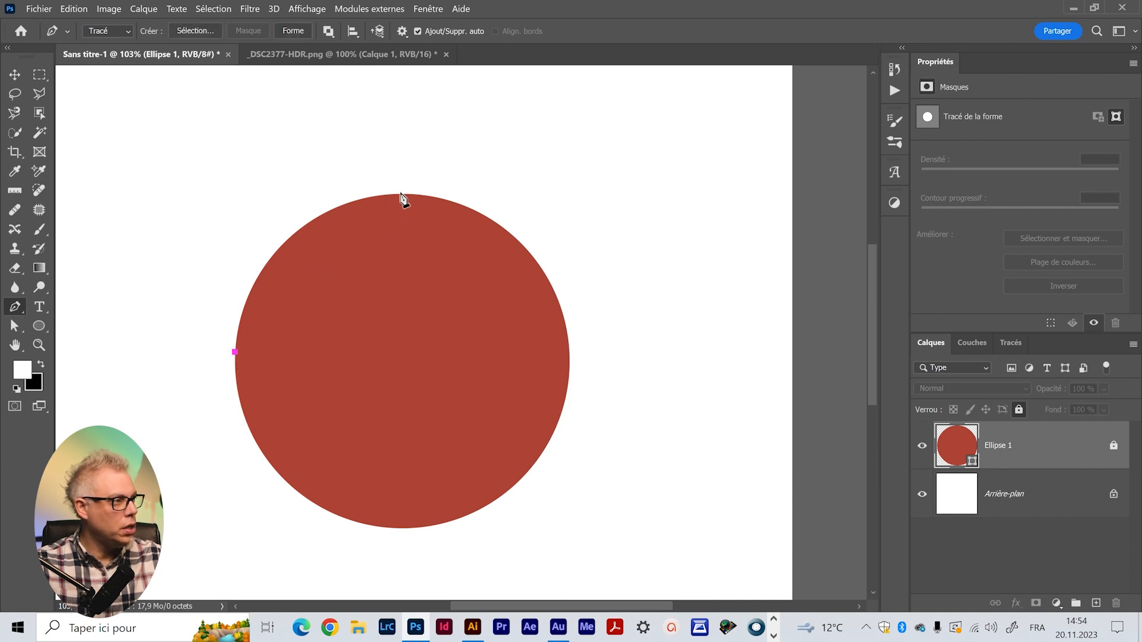
left_click(404, 193)
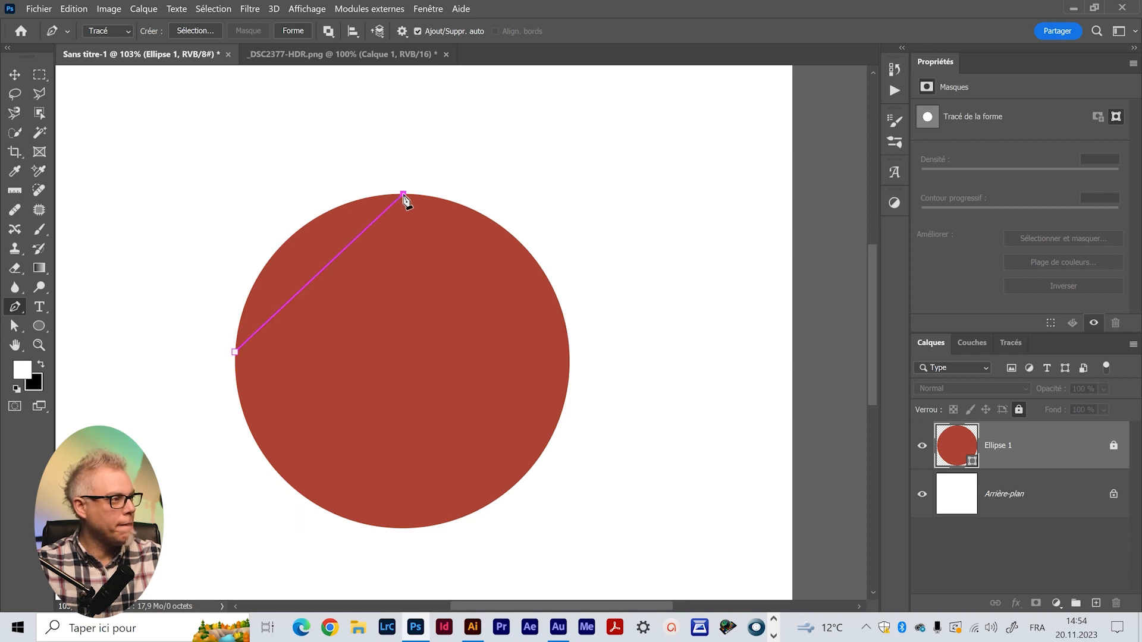
left_click(569, 364)
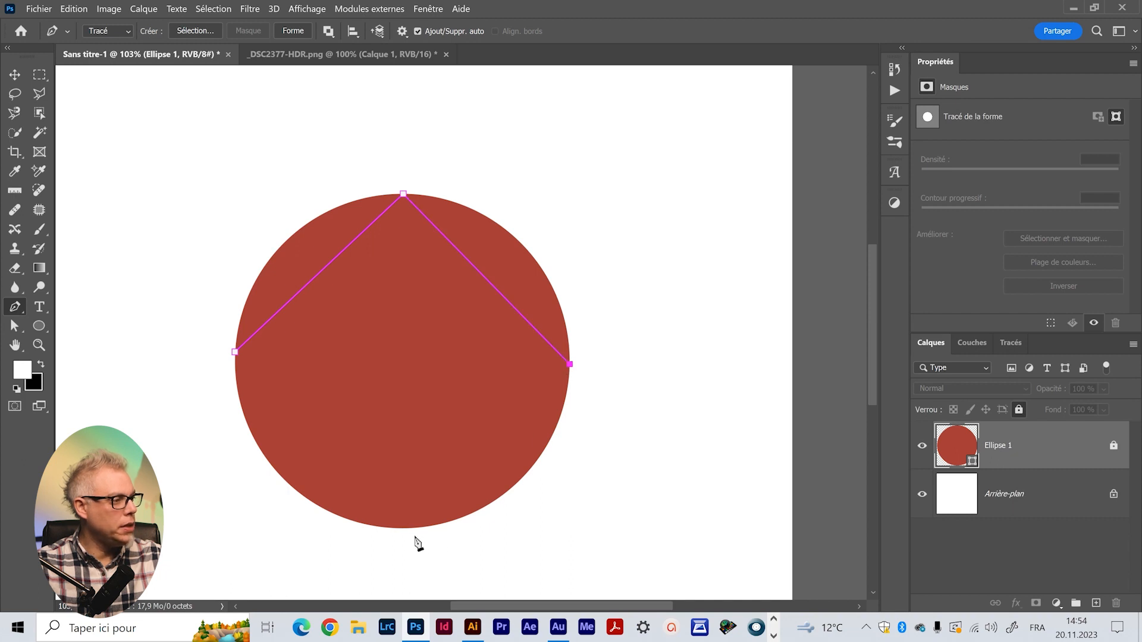
left_click(396, 528)
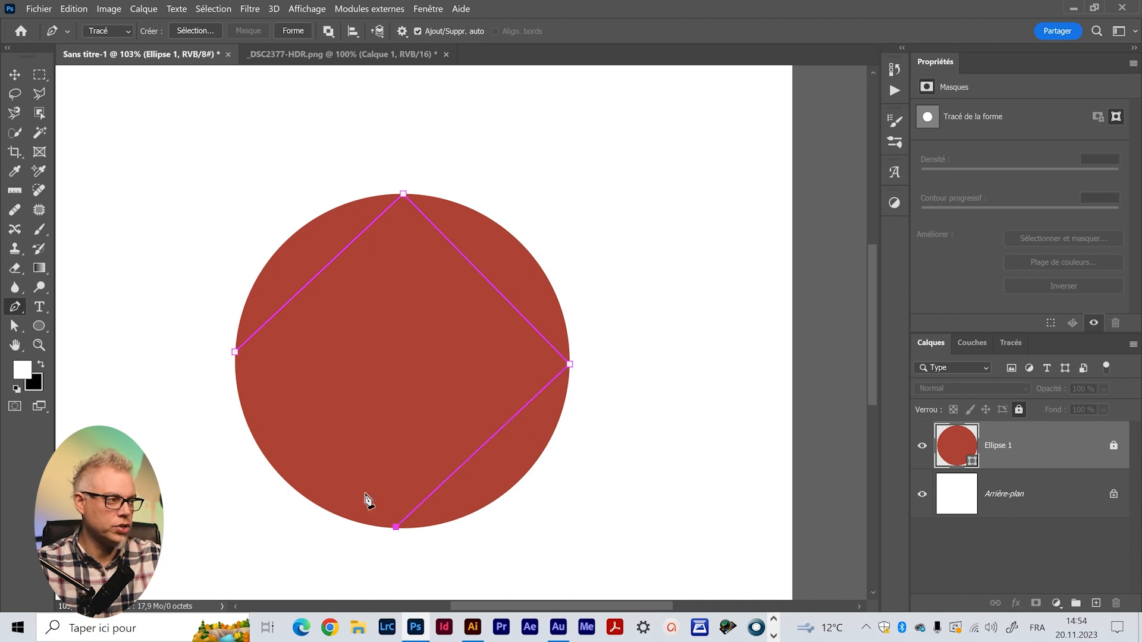
left_click(235, 352)
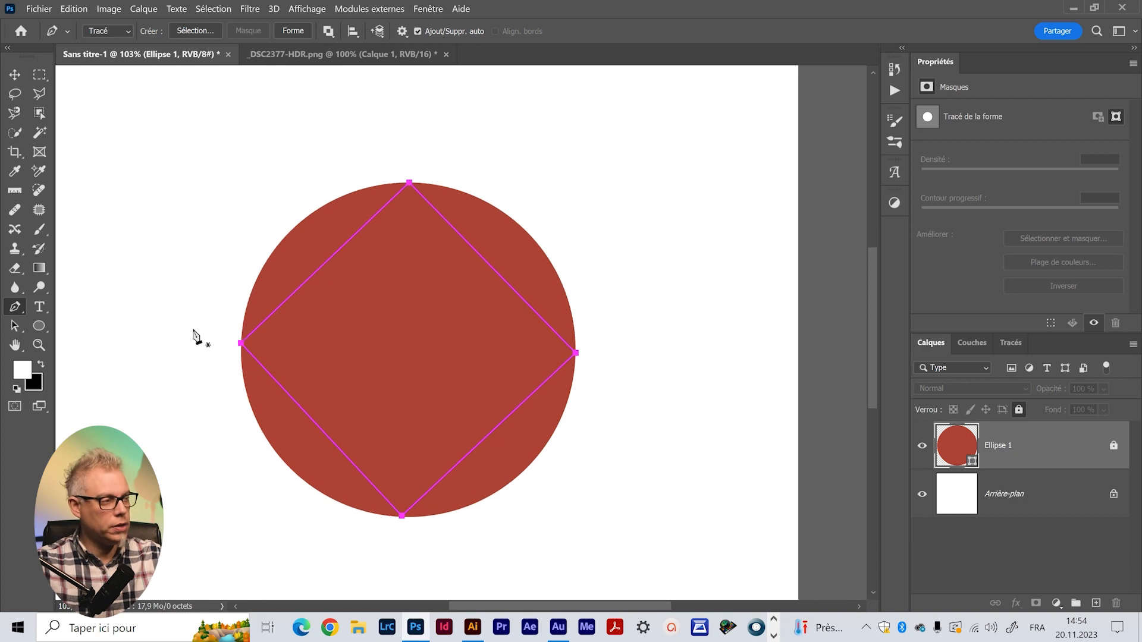
Convert the path's four corner anchors to smooth points, pulling out vertical handles at the sides and horizontal ones at top and bottom to follow the circle
key("alt")
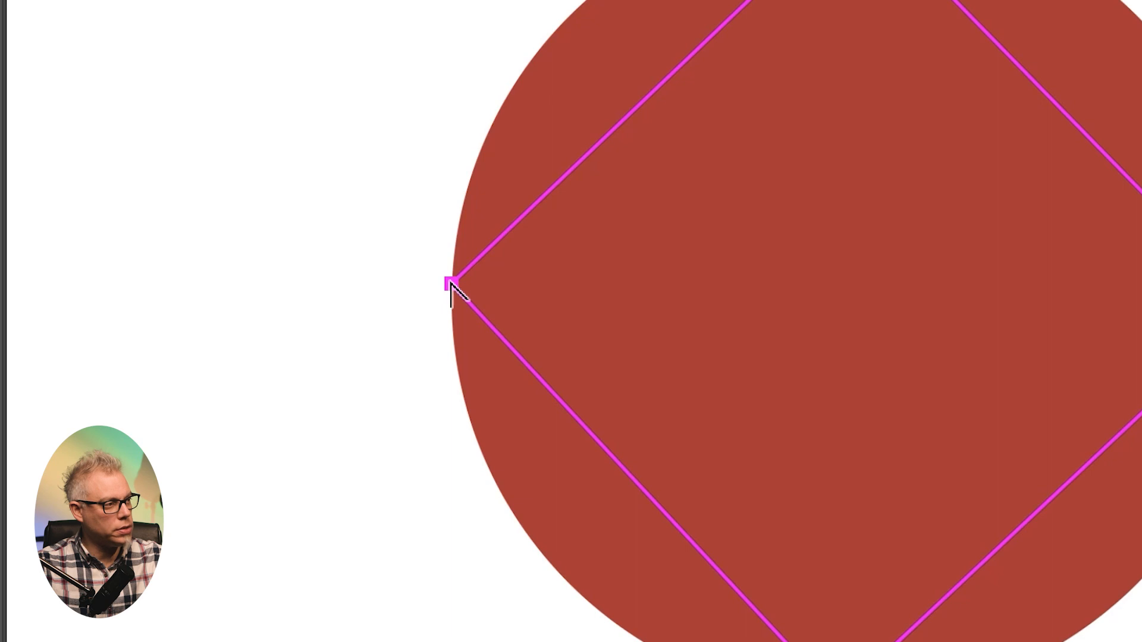
left_click_drag(450, 284, 445, 350)
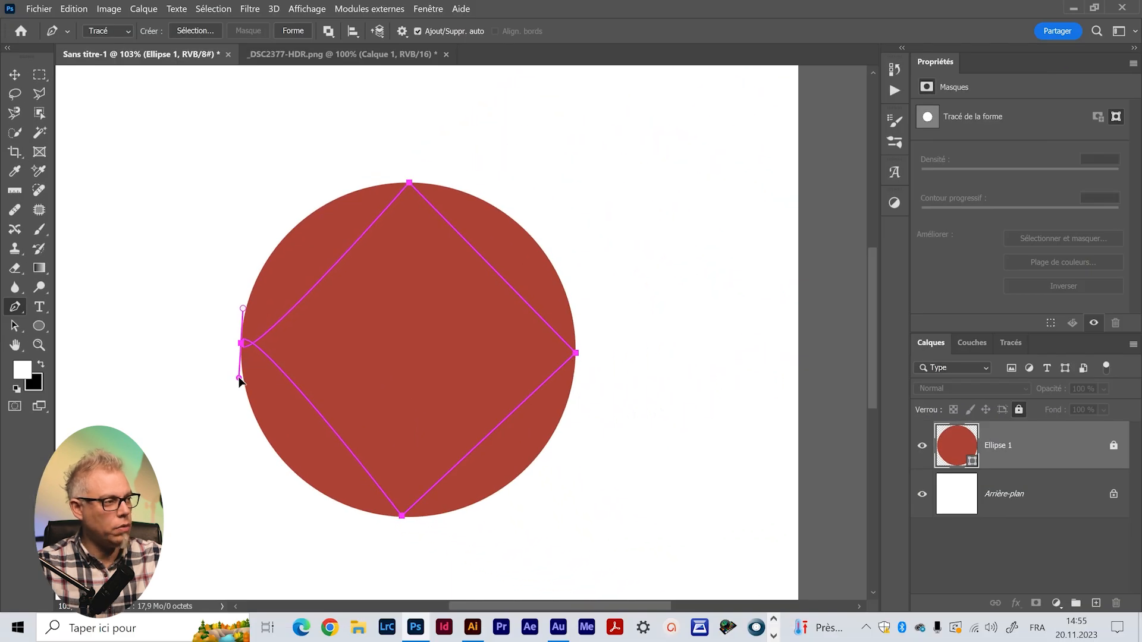
left_click_drag(239, 378, 226, 206)
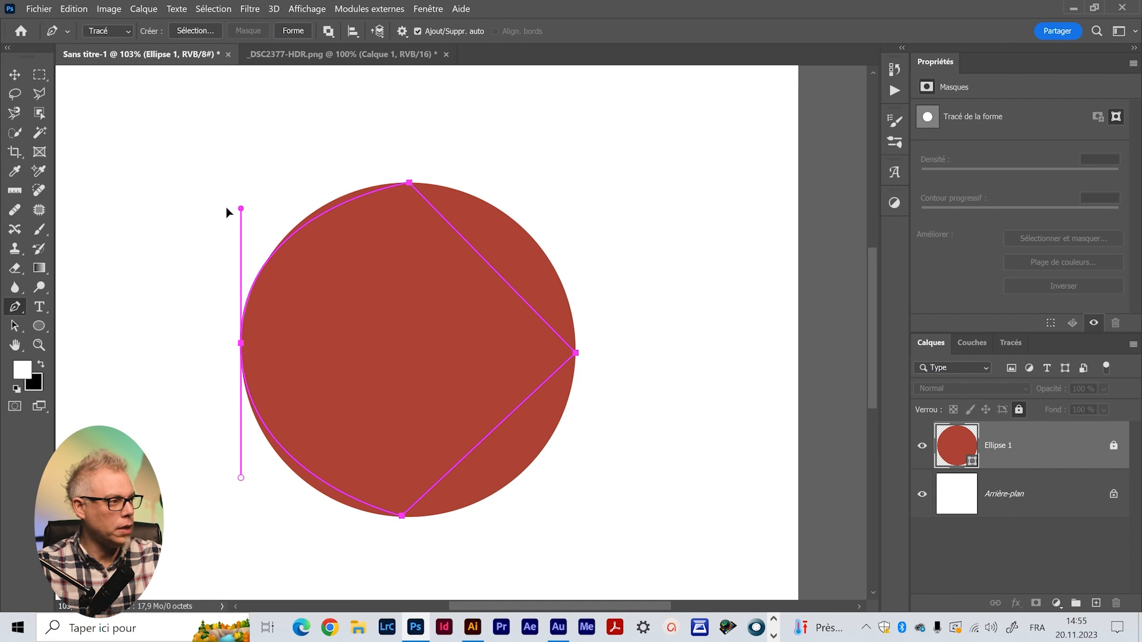
left_click(409, 183, "alt")
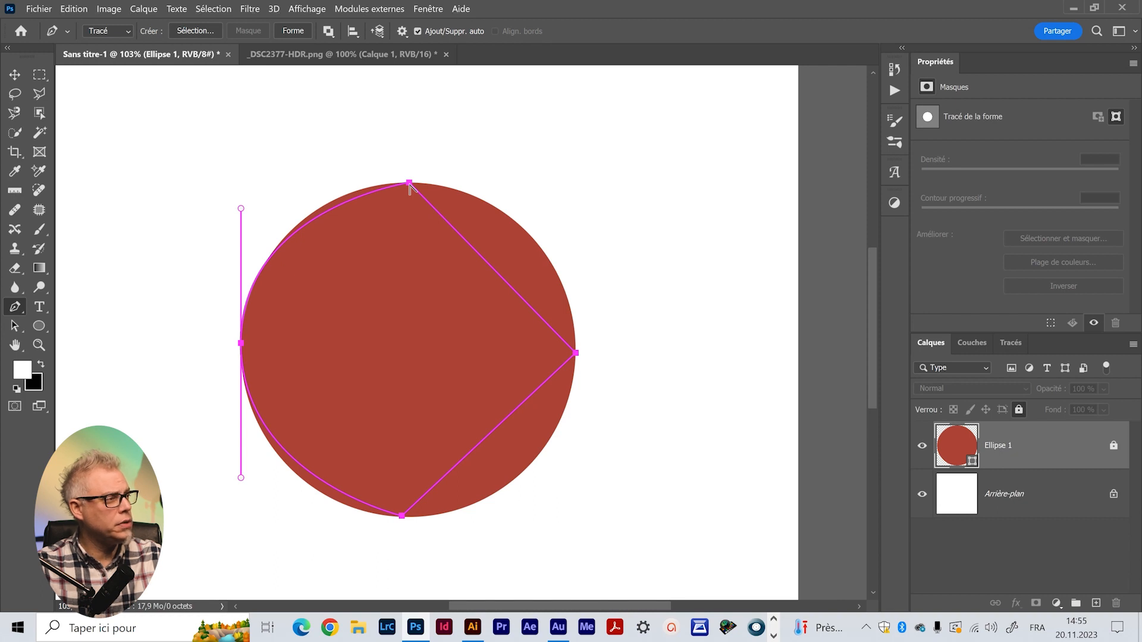
left_click_drag(410, 184, 436, 180)
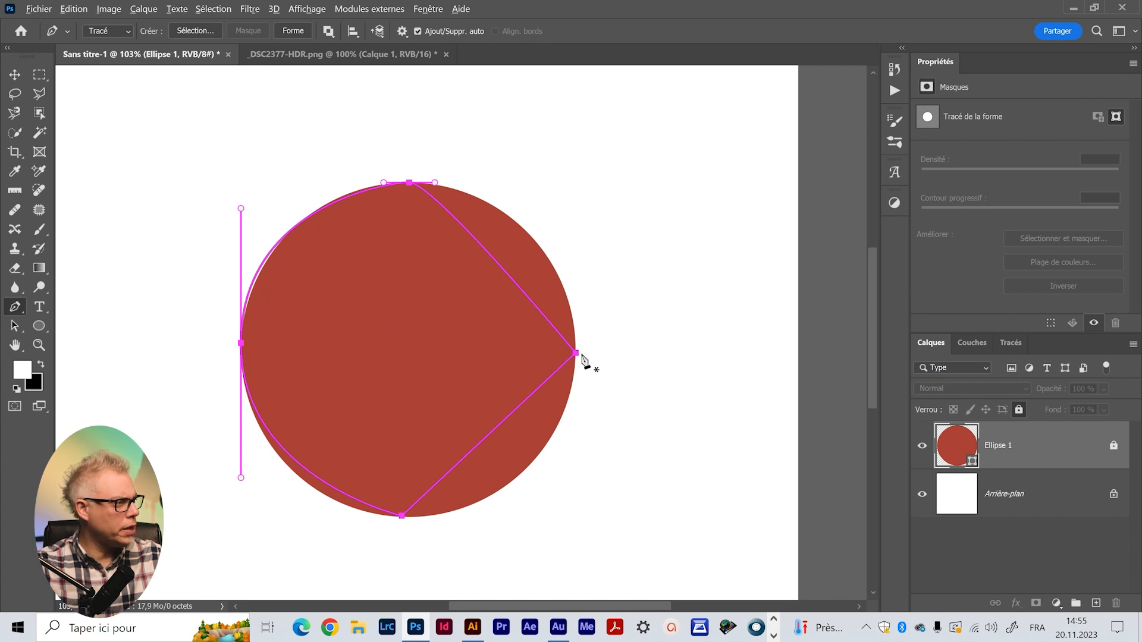
left_click_drag(575, 353, 582, 500)
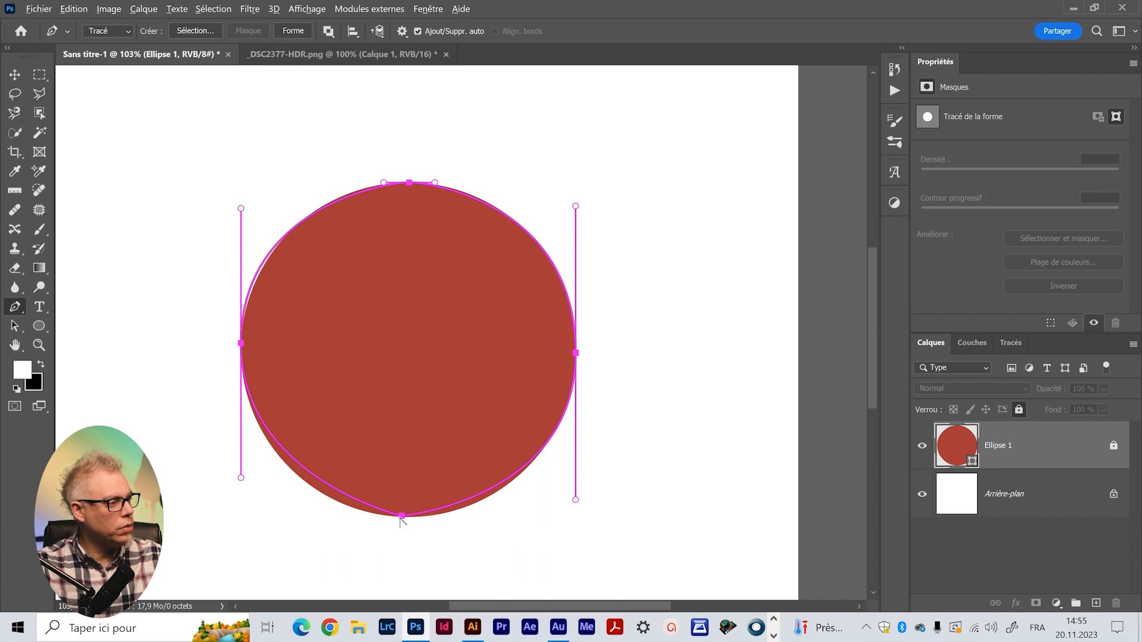
left_click_drag(402, 516, 355, 517)
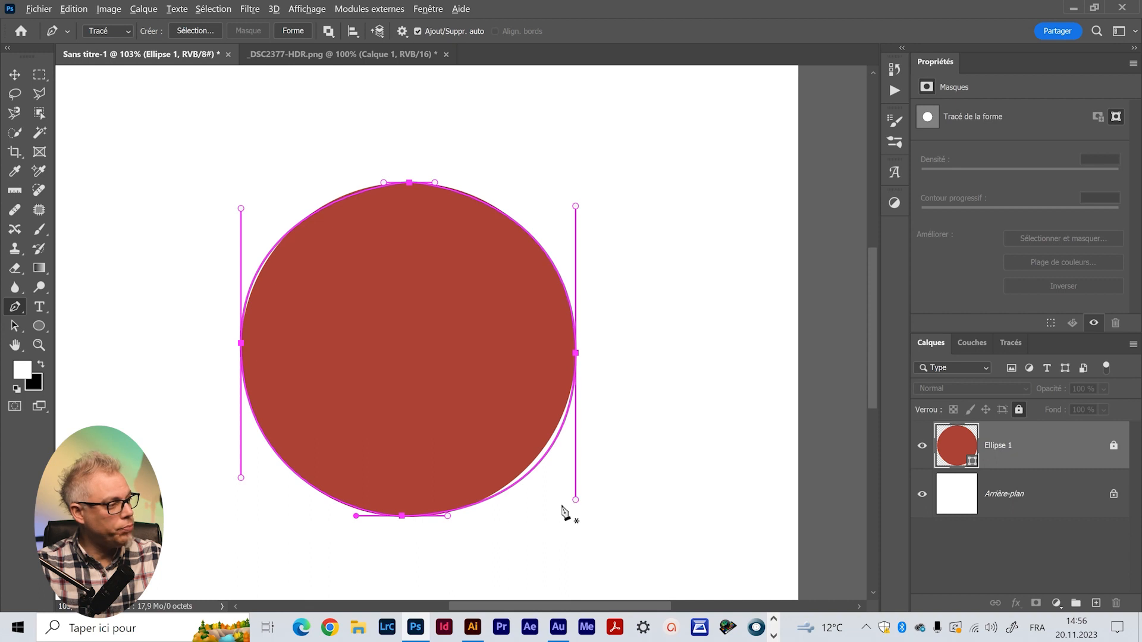
Fine-tune the individual direction handles of the right, left and top anchors to fit the path to the circle, and leave the Pen tool
left_click_drag(575, 500, 574, 485)
left_click_drag(569, 489, 572, 490)
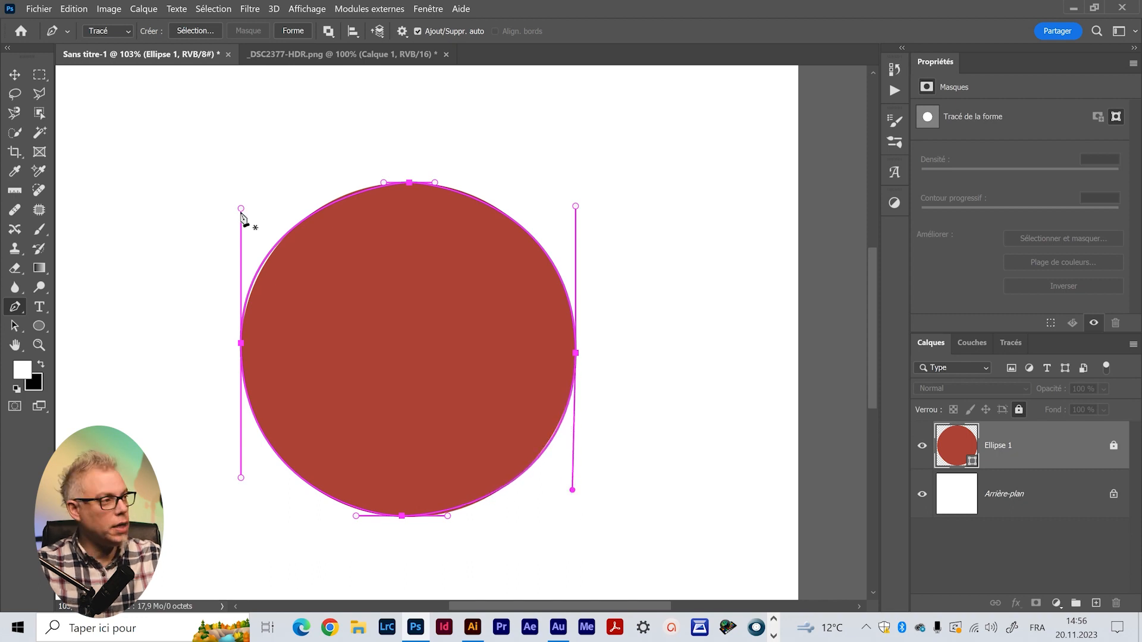
left_click_drag(241, 208, 241, 214)
left_click_drag(383, 184, 373, 181)
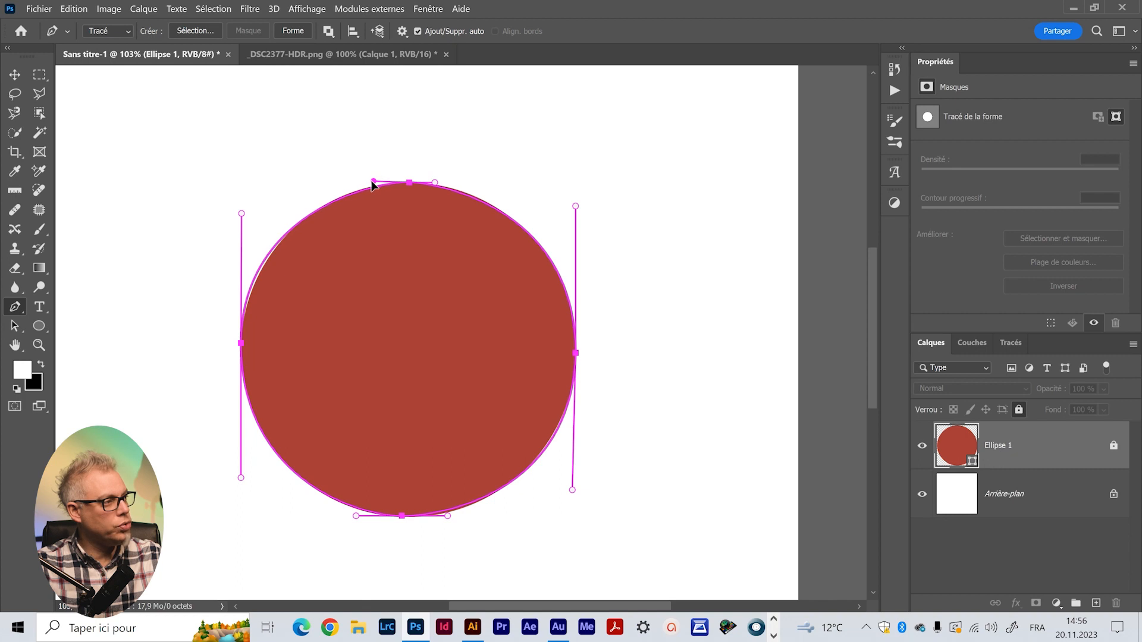
left_click_drag(242, 212, 245, 222)
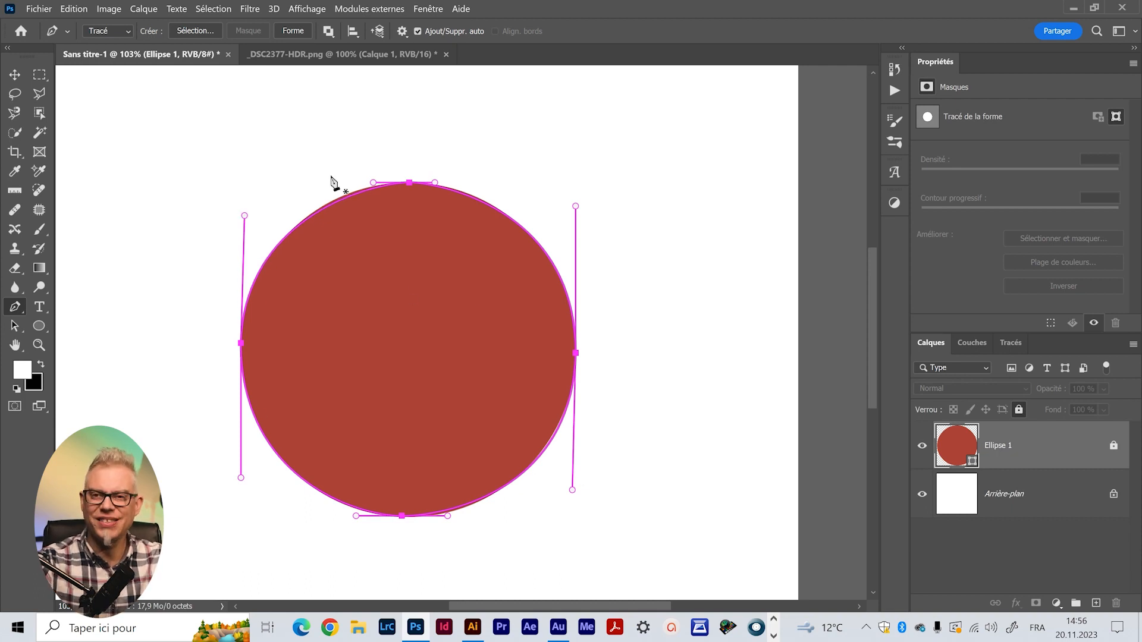
key("v")
left_click(310, 161)
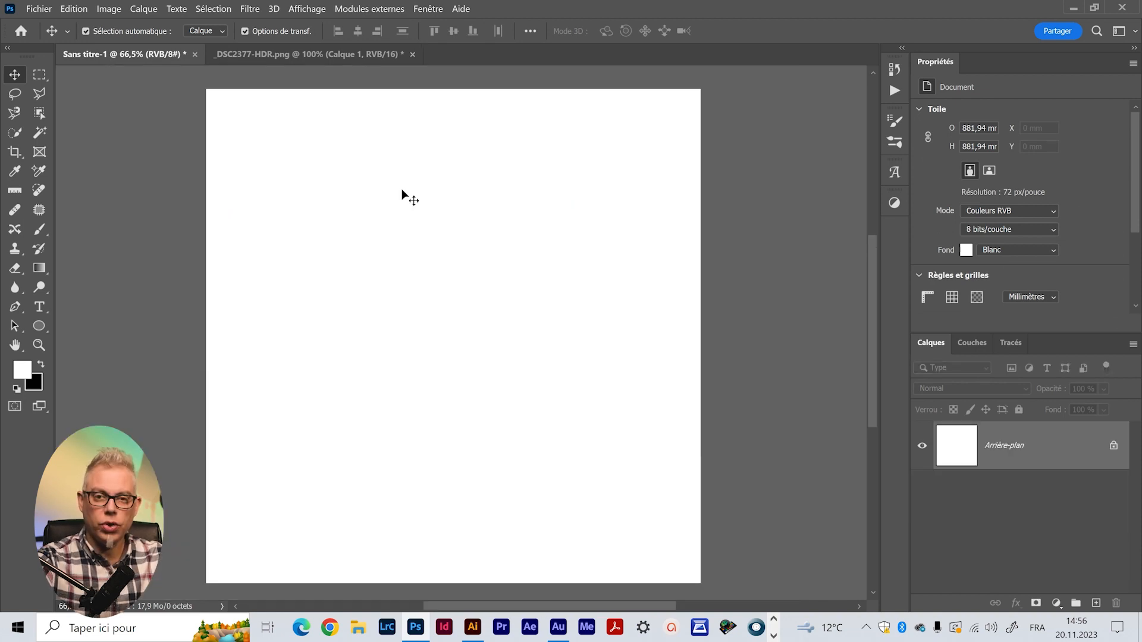
Draw a closed three-anchor Pen path on the blank canvas with two curved segments and a straight closing side, and check it among the saved paths
key("p")
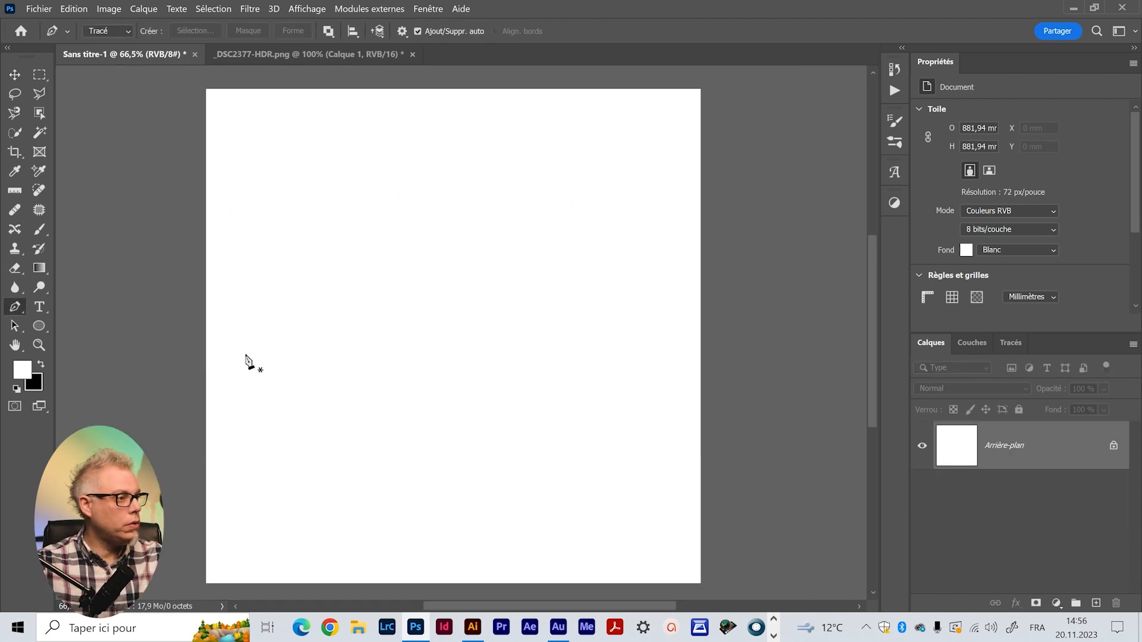
left_click(247, 322)
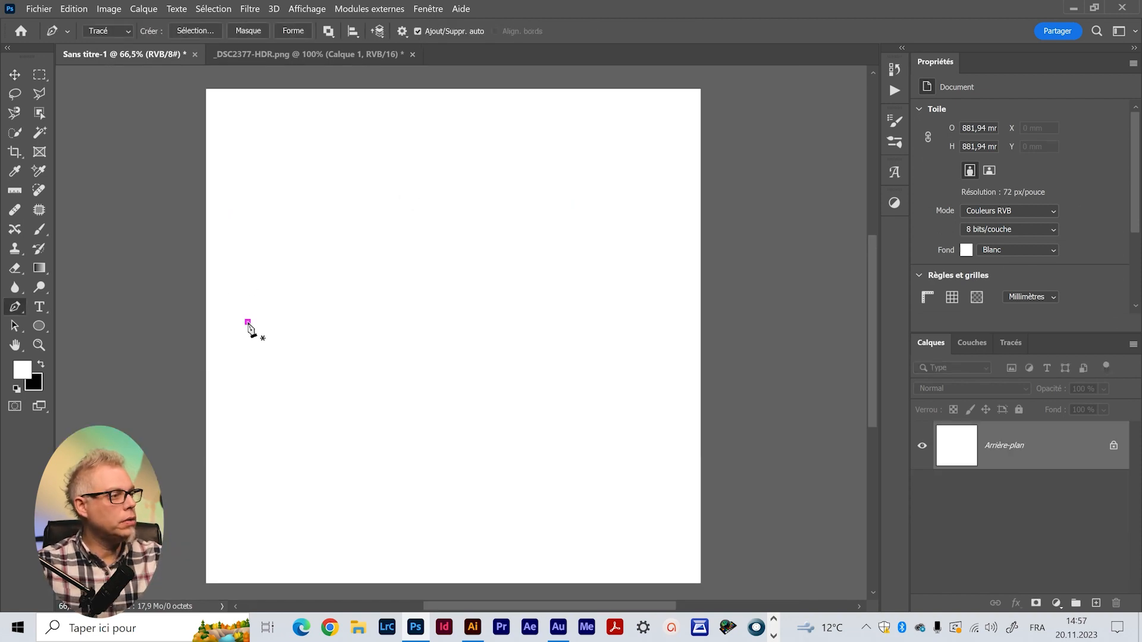
left_click(538, 321)
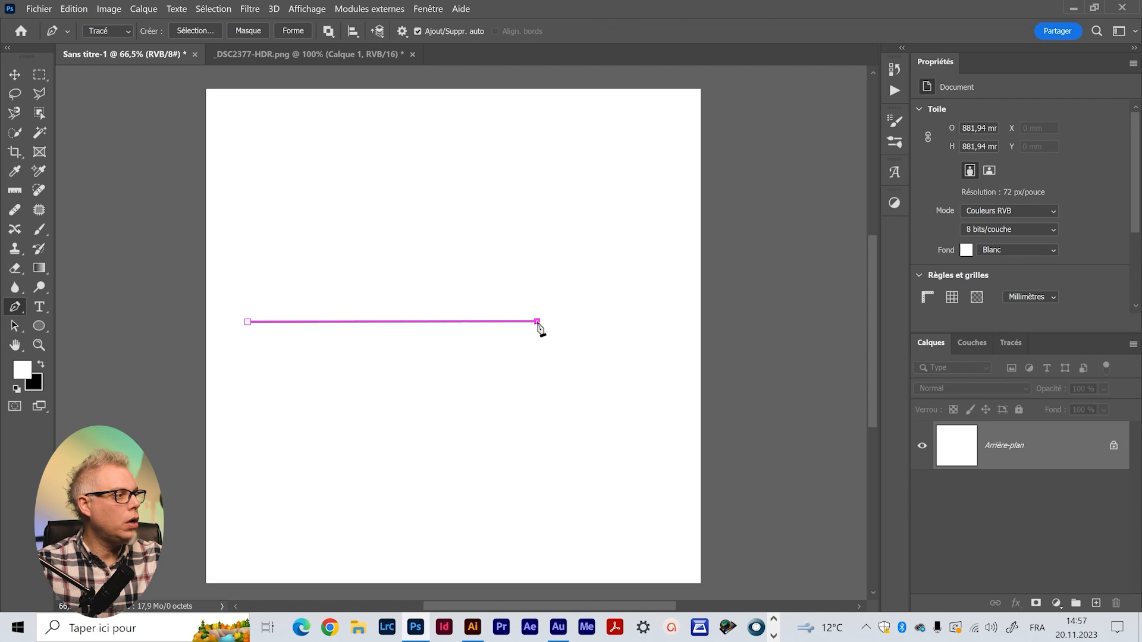
left_click_drag(538, 322, 587, 491)
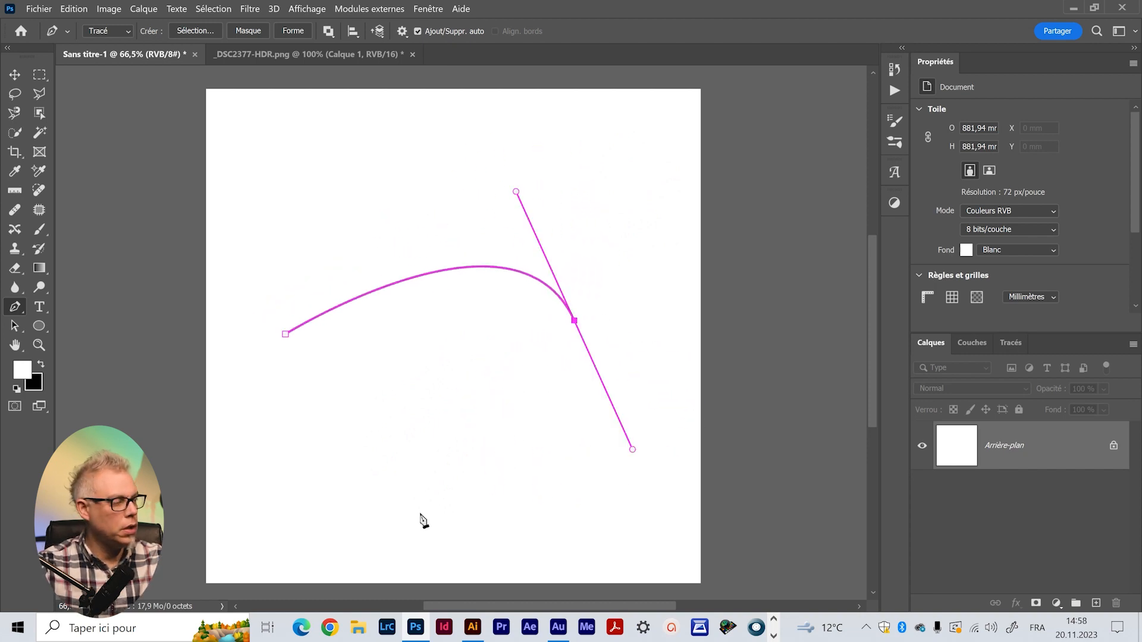
left_click(379, 488)
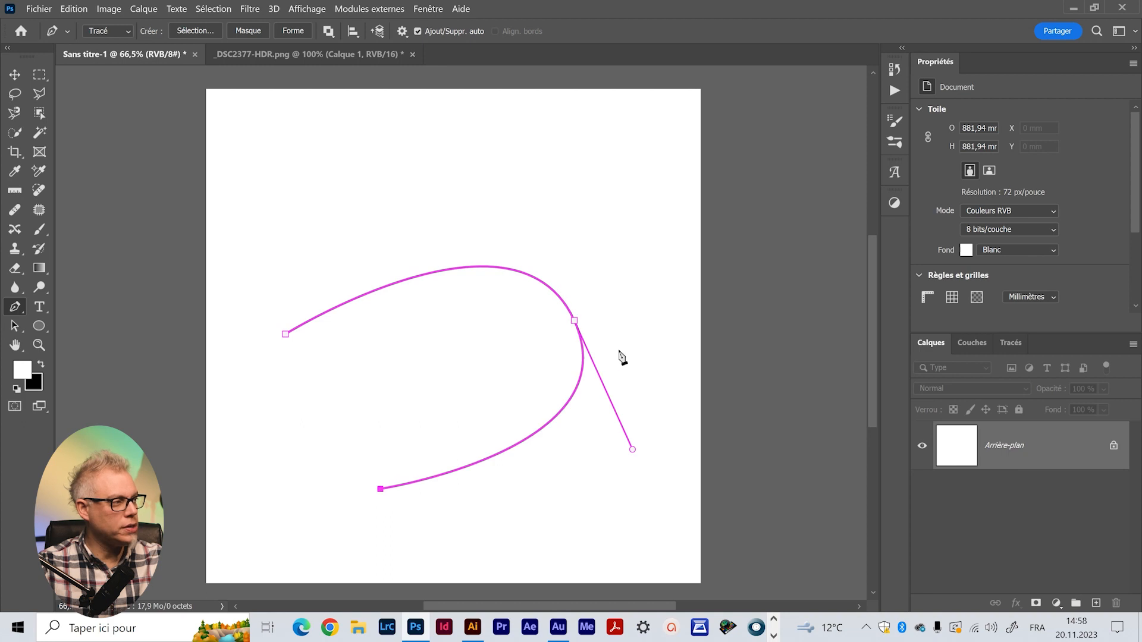
left_click(286, 335)
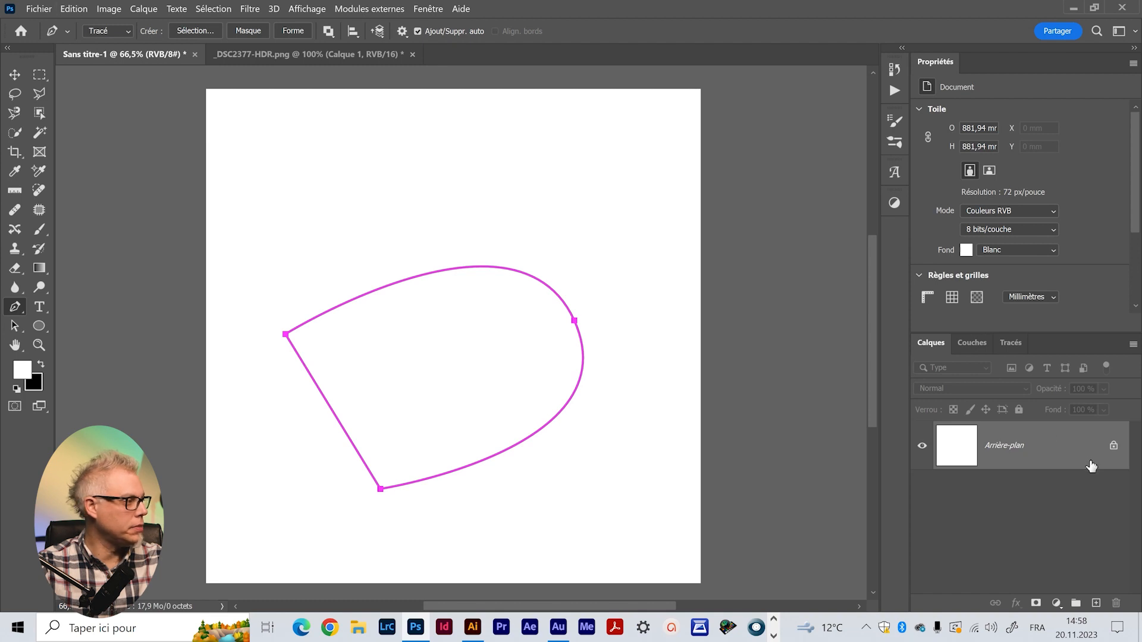
left_click(1009, 343)
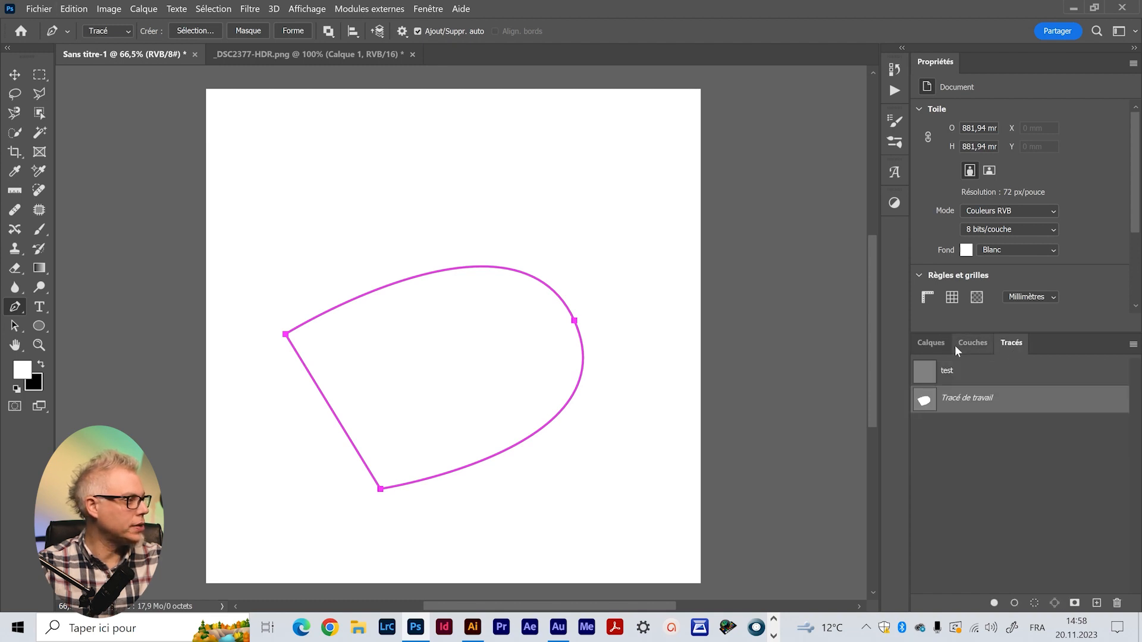
Set the Pen tool to Forme mode, draw a closed shape with two curved sides and one straight side, and check its shape layer
left_click(115, 33)
left_click(105, 44)
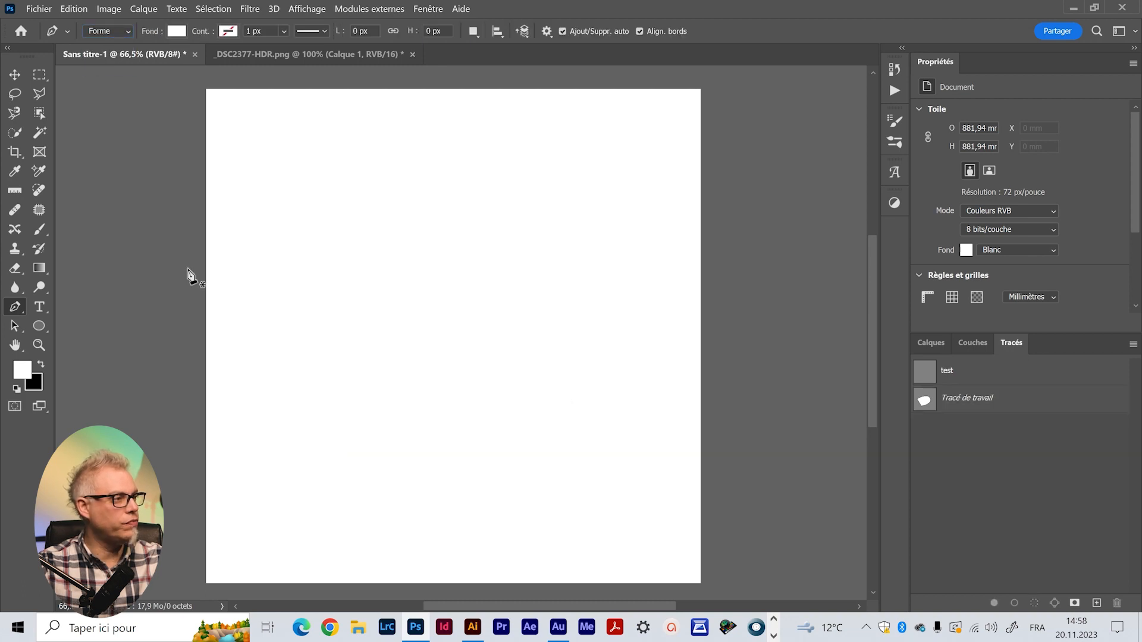
left_click(312, 253)
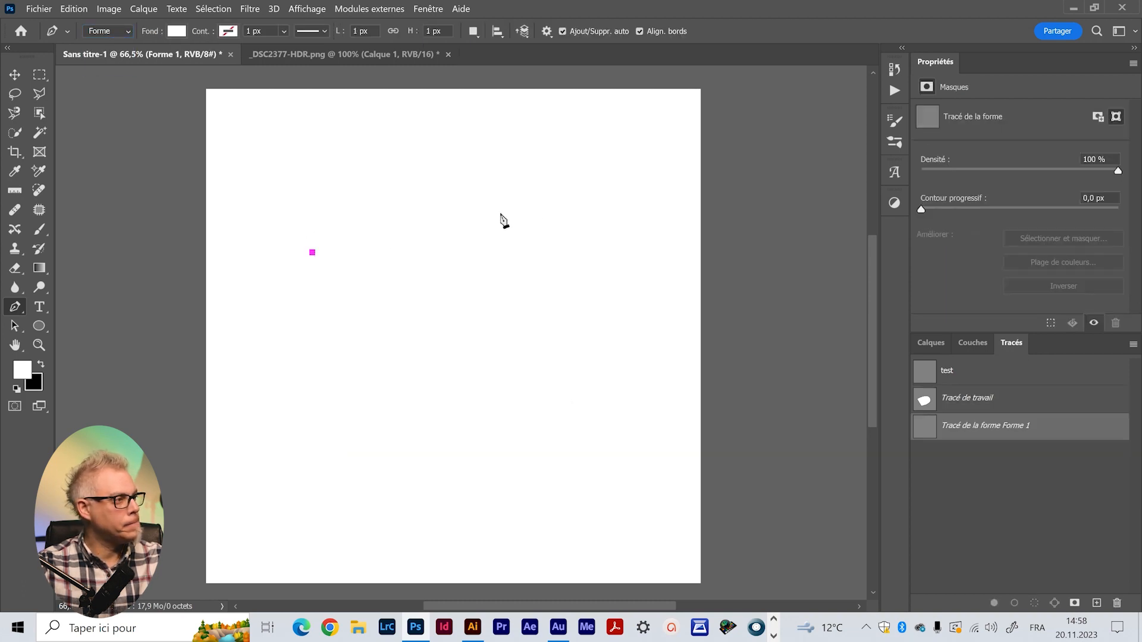
left_click_drag(623, 328, 681, 553)
left_click(330, 484)
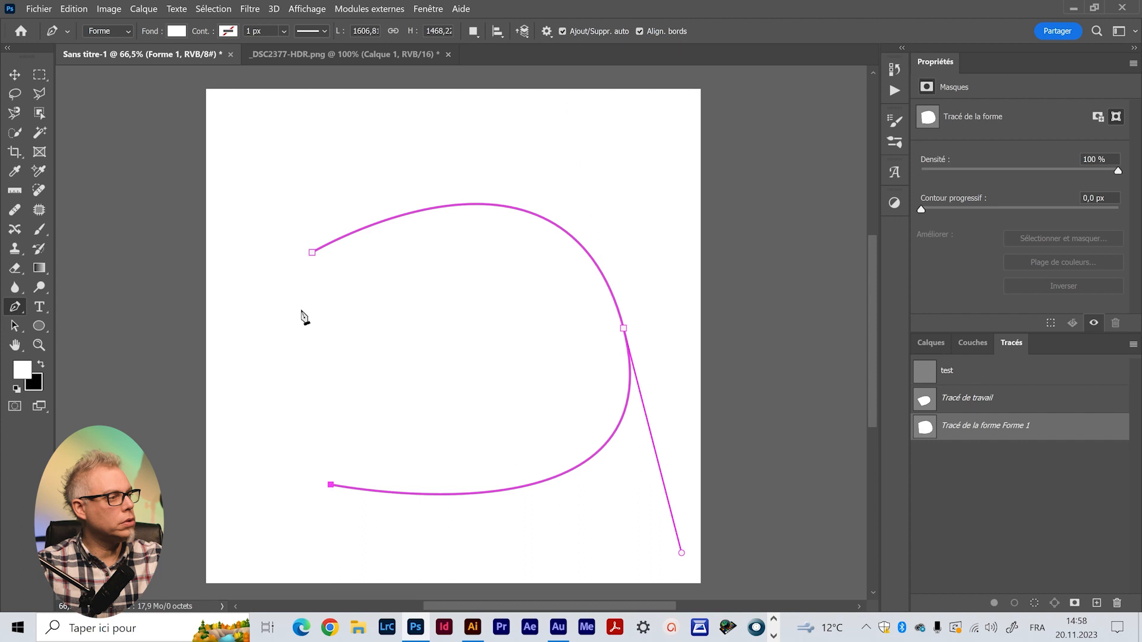
left_click(312, 252)
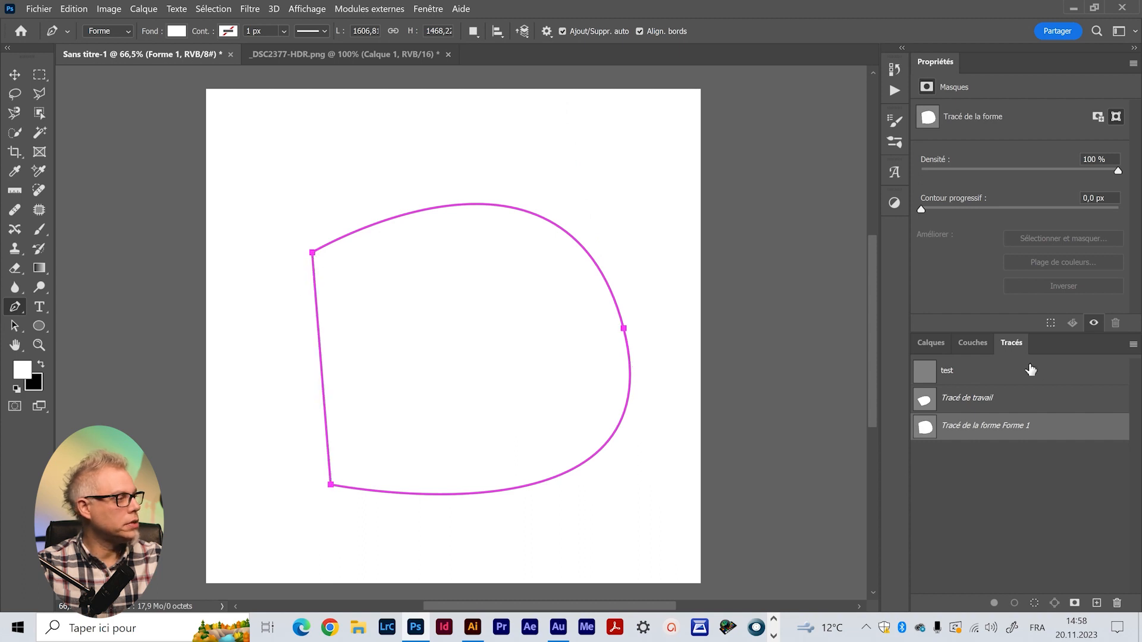
left_click(931, 343)
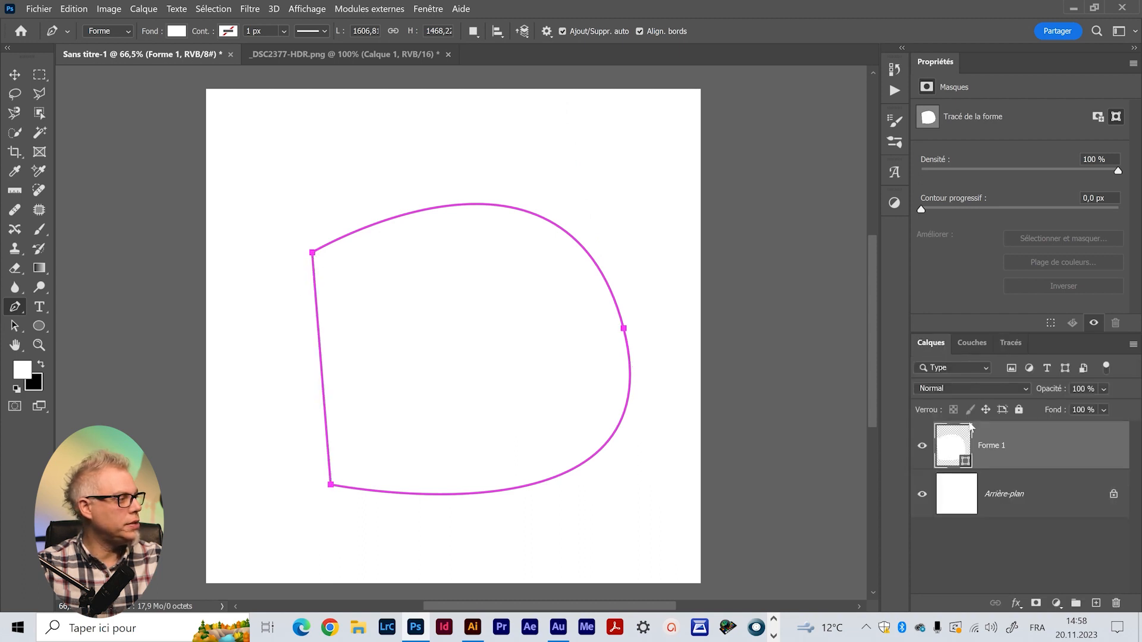
Fill the closed shape with blue and shift it slightly on the canvas
left_click(177, 31)
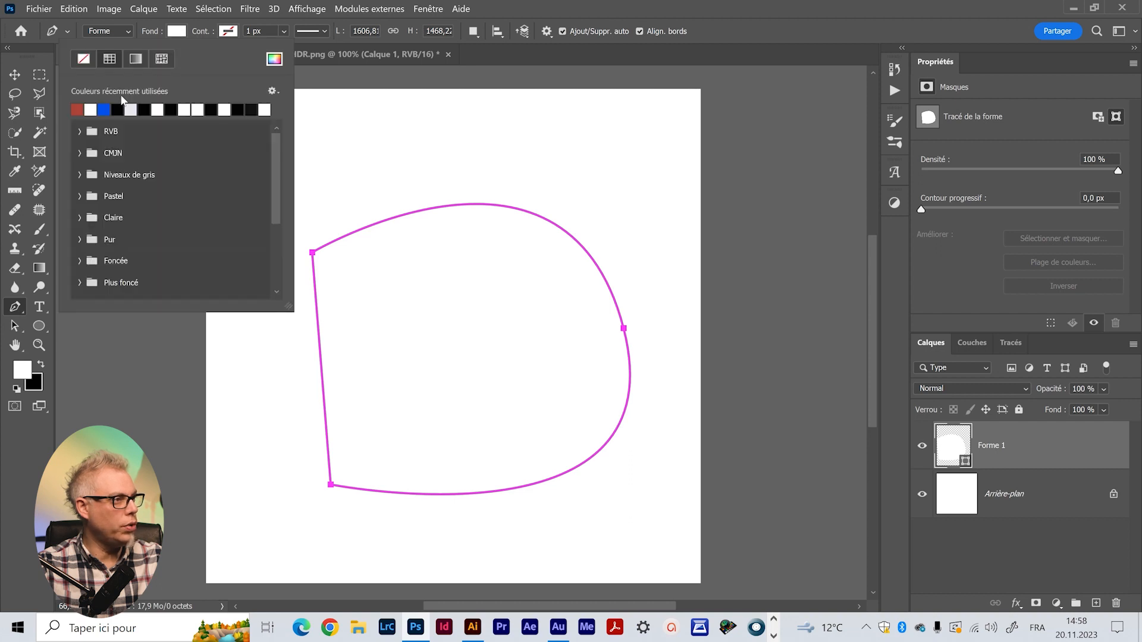
left_click(77, 109)
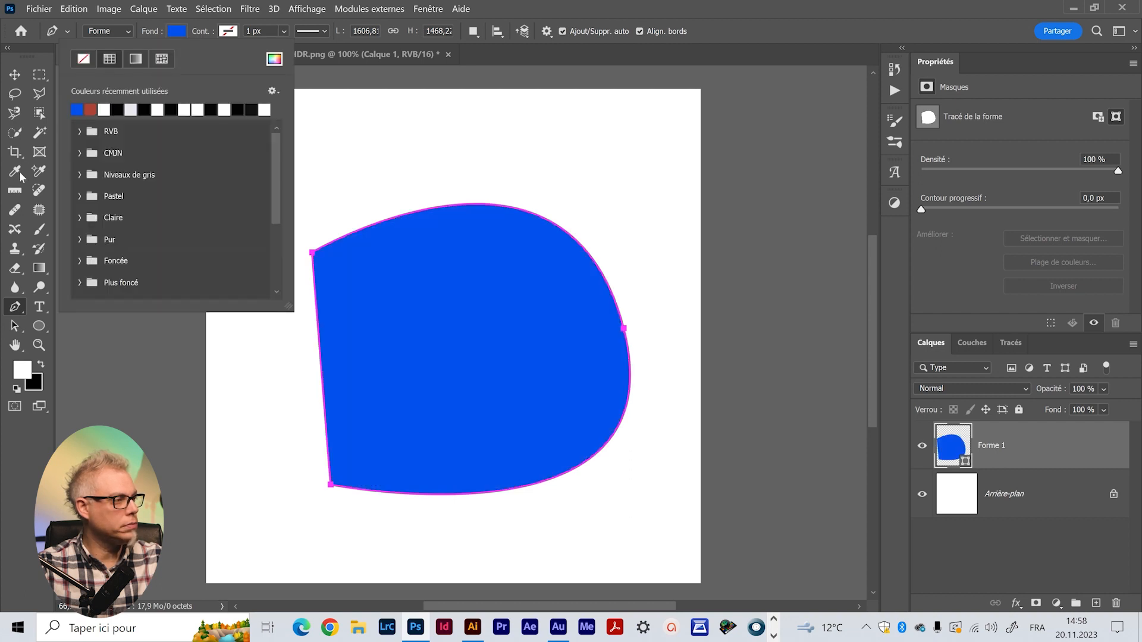
left_click(23, 73)
mouse_move(585, 338)
left_mouse_down()
mouse_move(563, 289)
mouse_move(574, 344)
left_mouse_up()
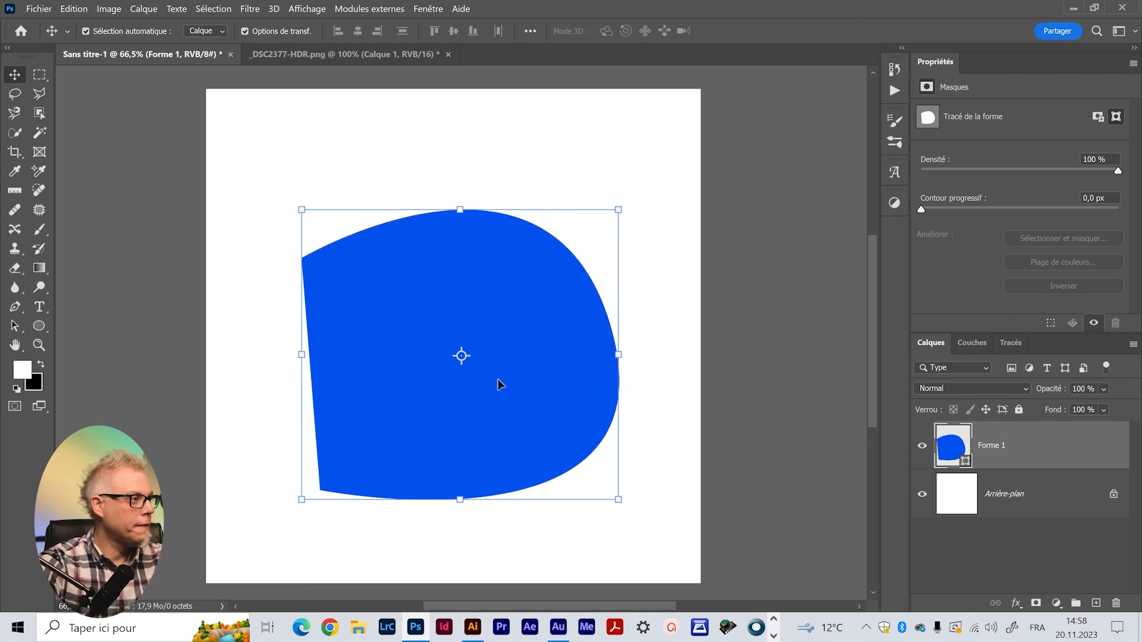
Delete the blue shape and set the Pen tool to Tracé mode
key("Delete")
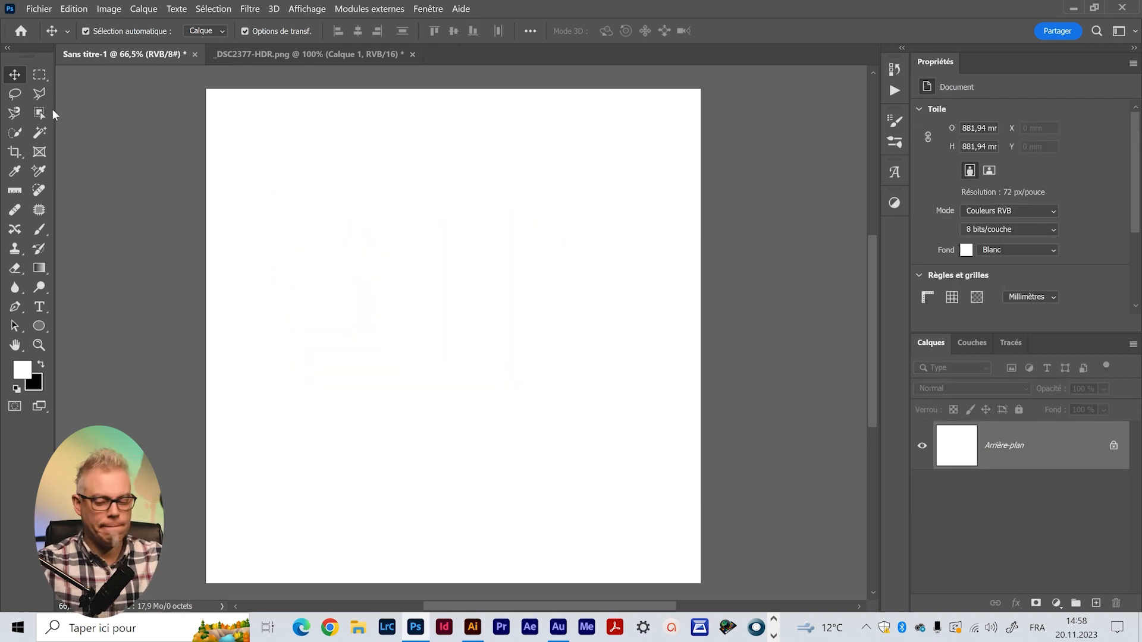
key("p")
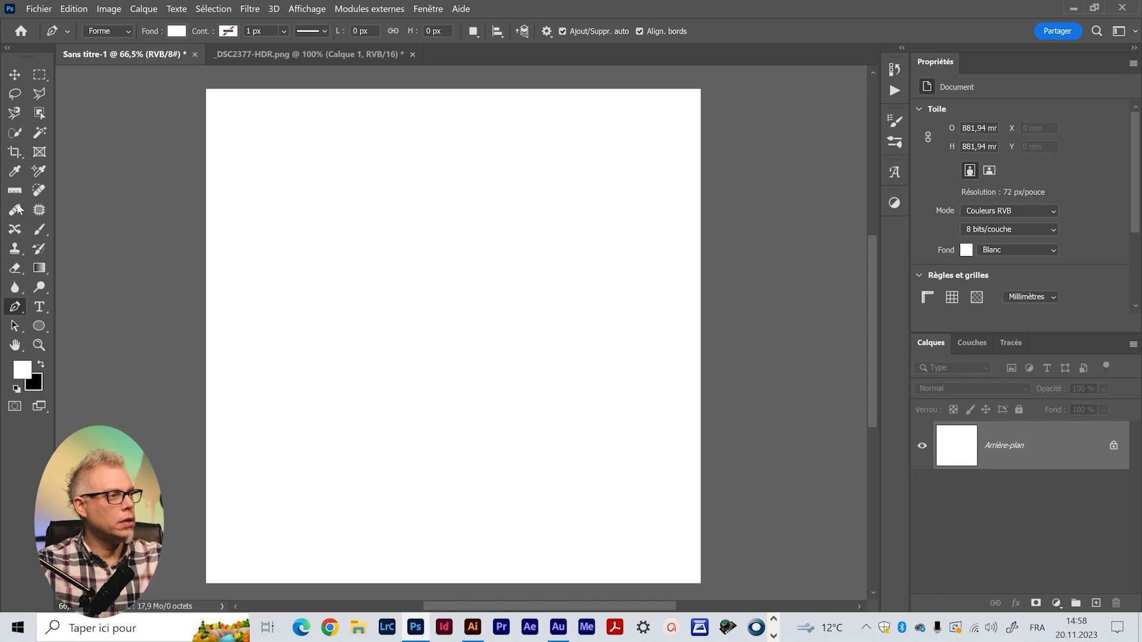
left_click(108, 30)
left_click(109, 53)
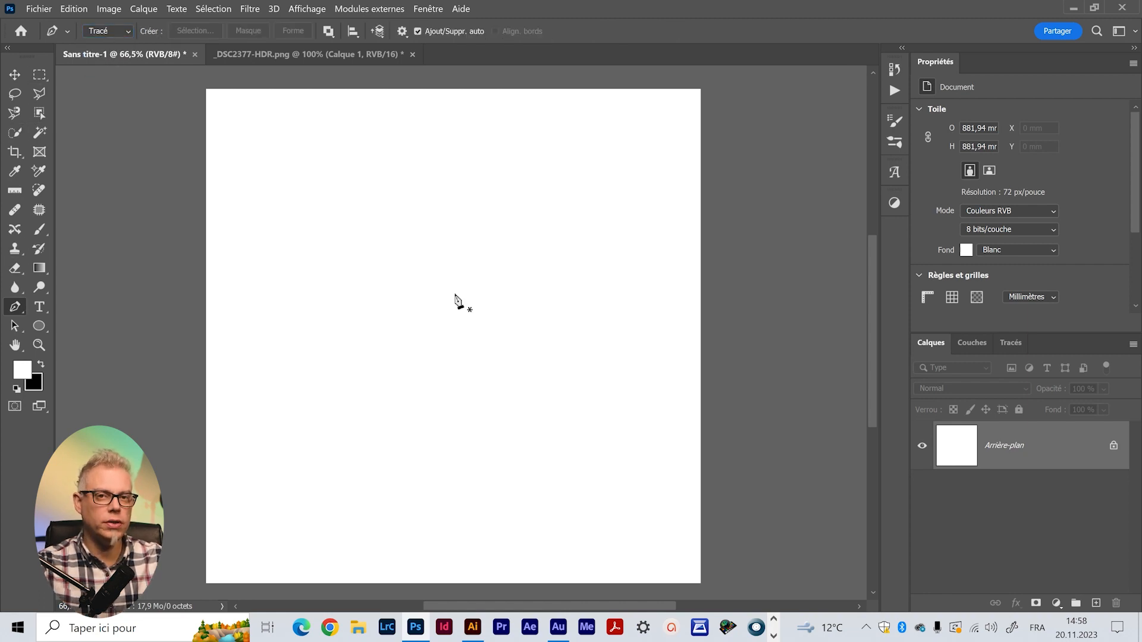
In Forme mode, draw the two upper arches of a heart with the Pen tool, making a cusp at the central anchor
left_click(118, 32)
left_click(106, 44)
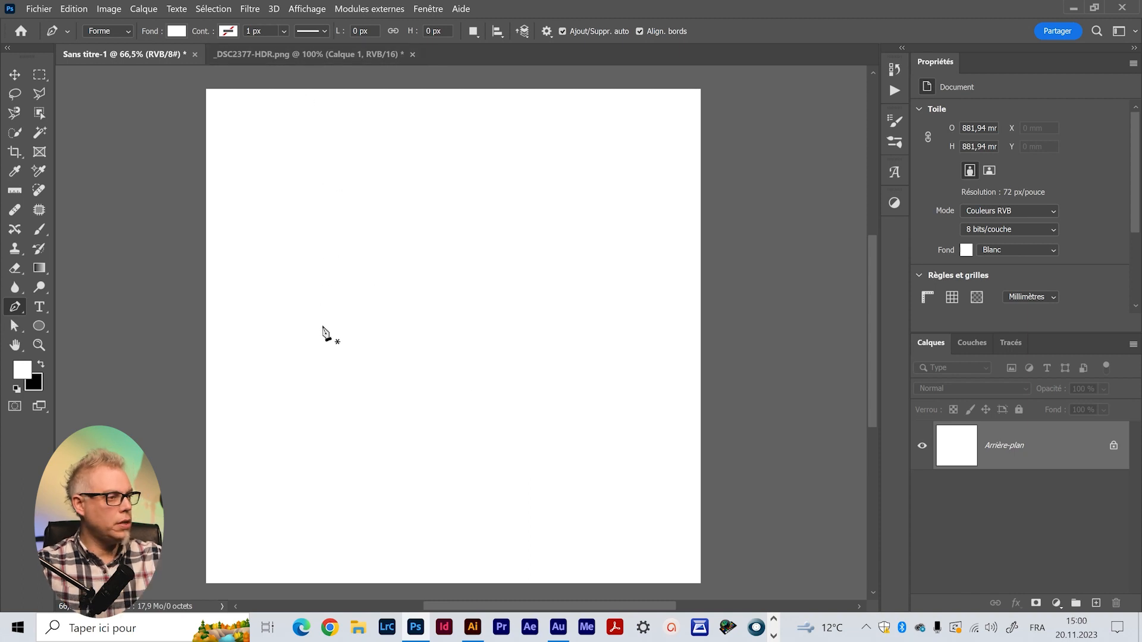
left_click(265, 320)
left_click_drag(428, 322, 523, 180)
key("alt")
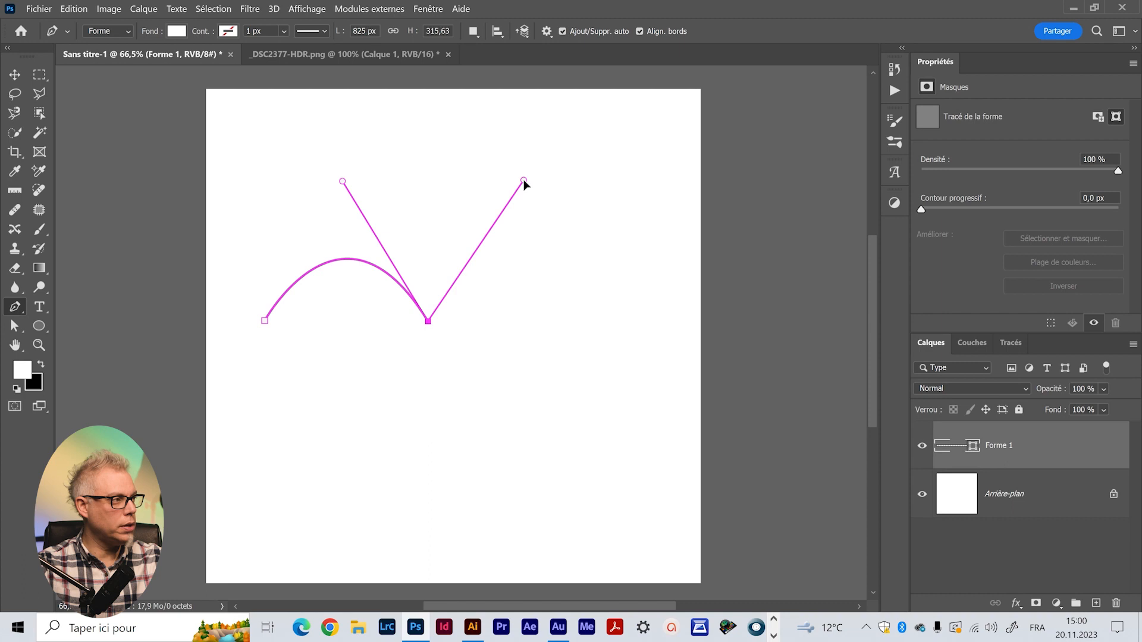
left_click(590, 318)
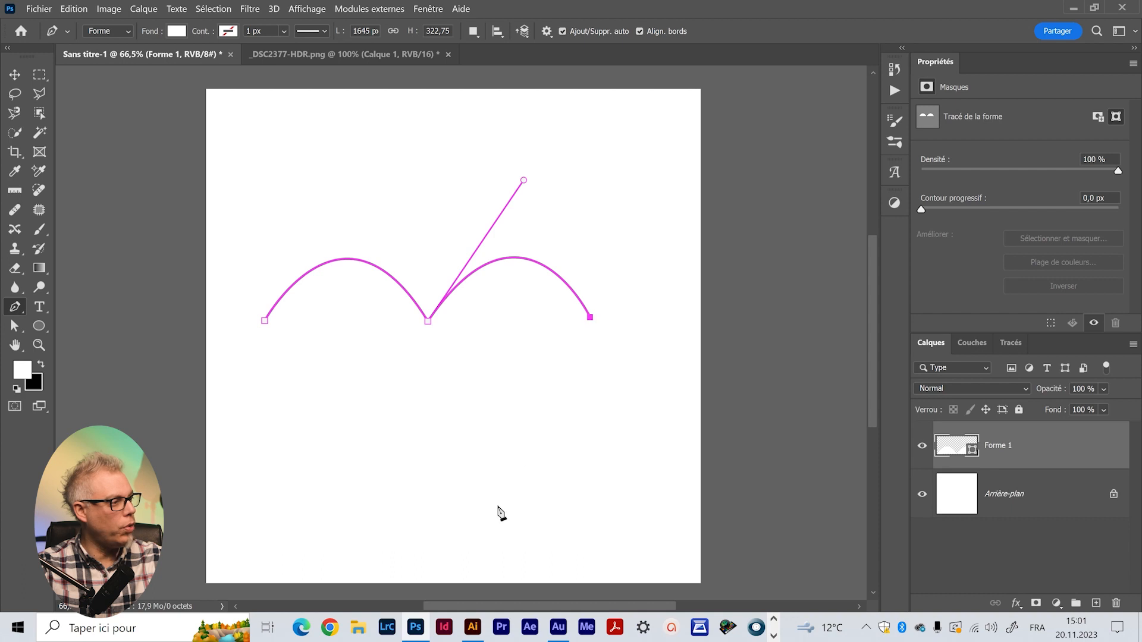
Add the heart's bottom tip as a curved anchor with a split handle and close the shape at its starting anchor
left_click(431, 512)
left_click_drag(432, 514, 400, 428)
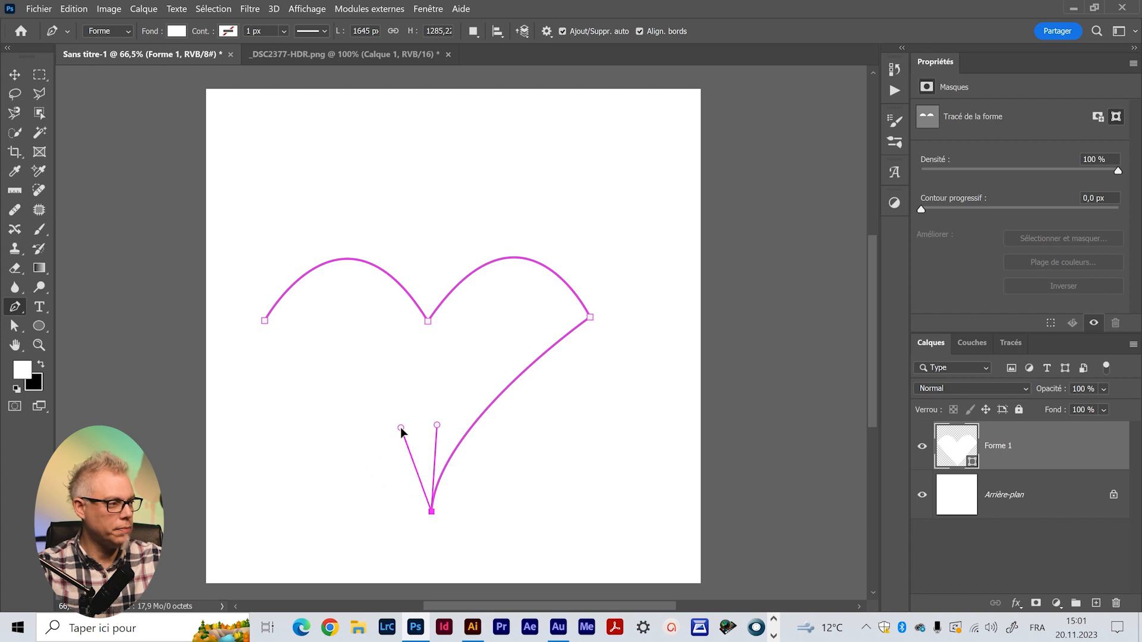
left_click(264, 322)
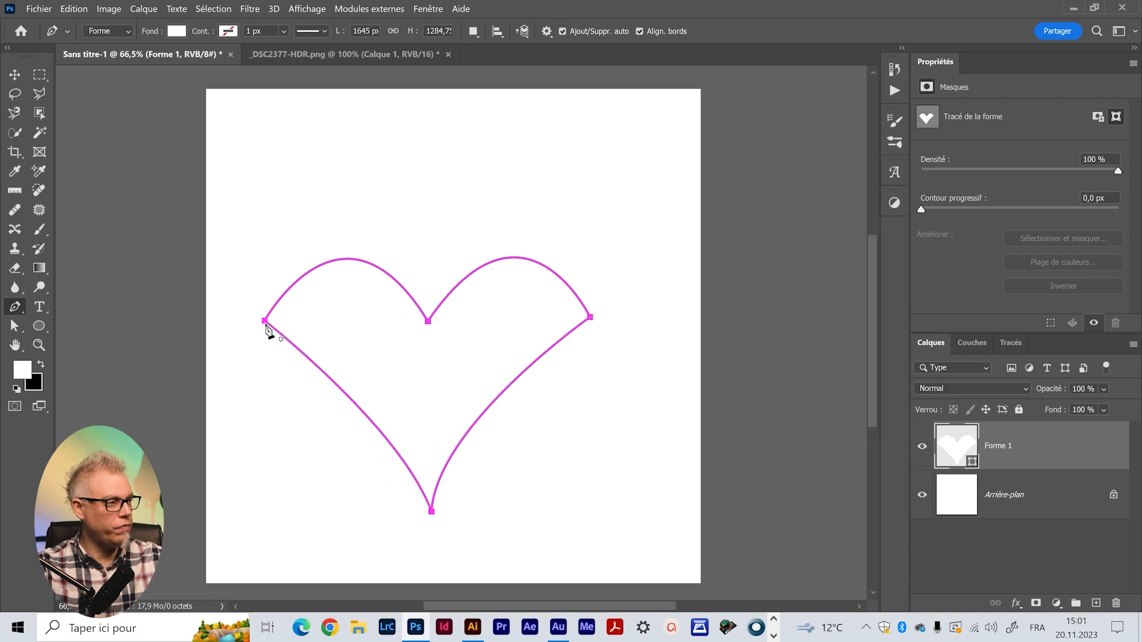
Add an anchor midway along each lower side of the heart and remove the anchor at its bottom tip
left_click(326, 375)
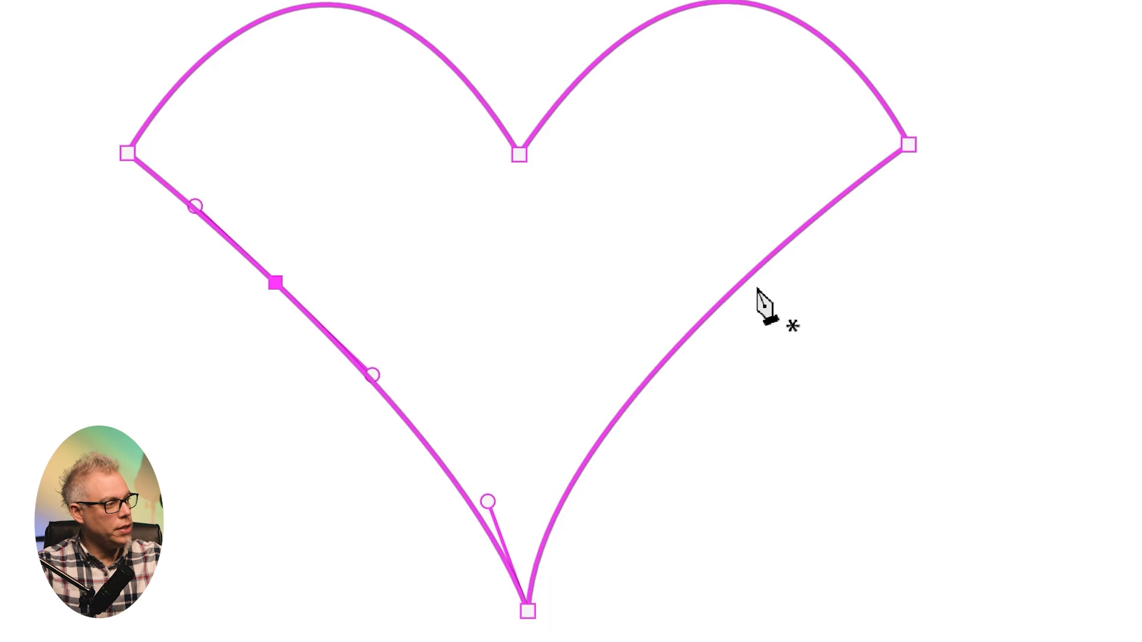
left_click(522, 373)
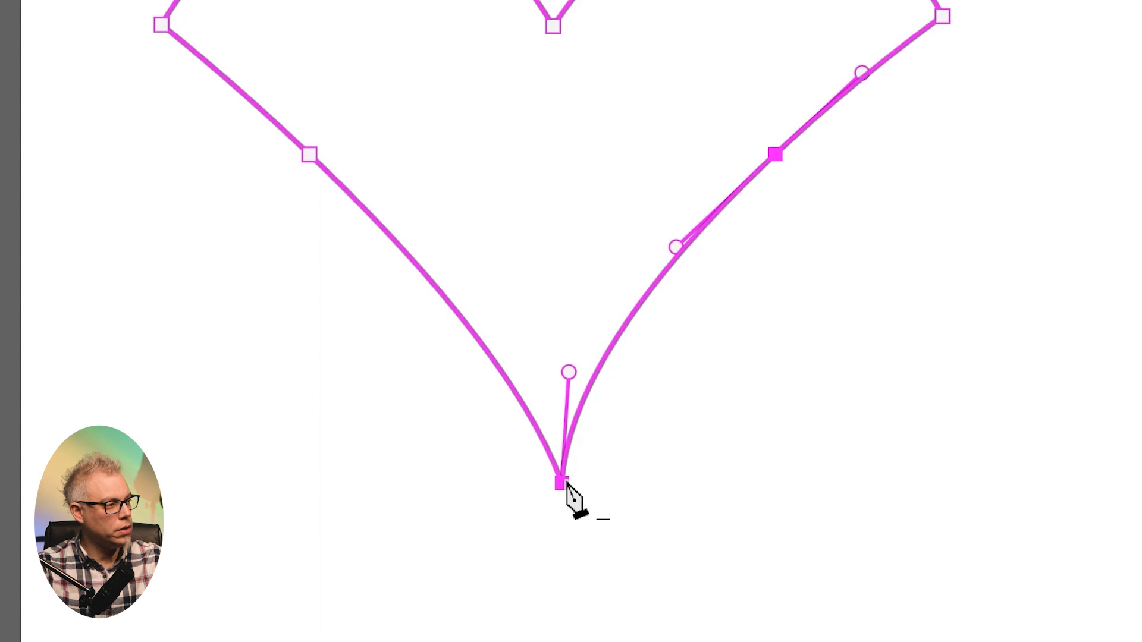
left_click(564, 483)
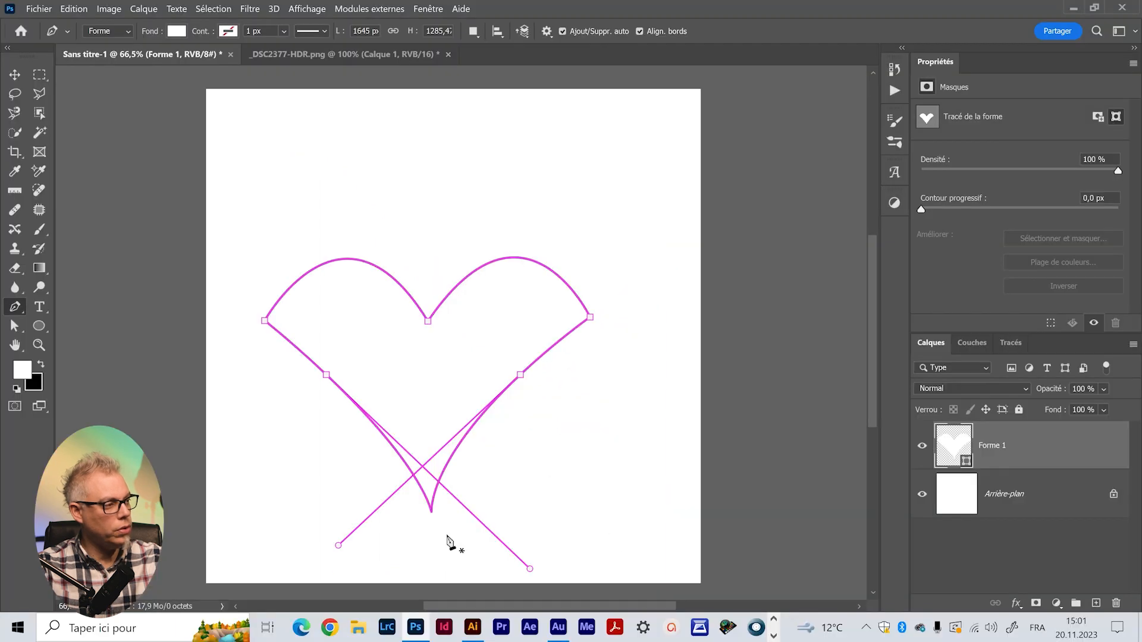
left_click(433, 513)
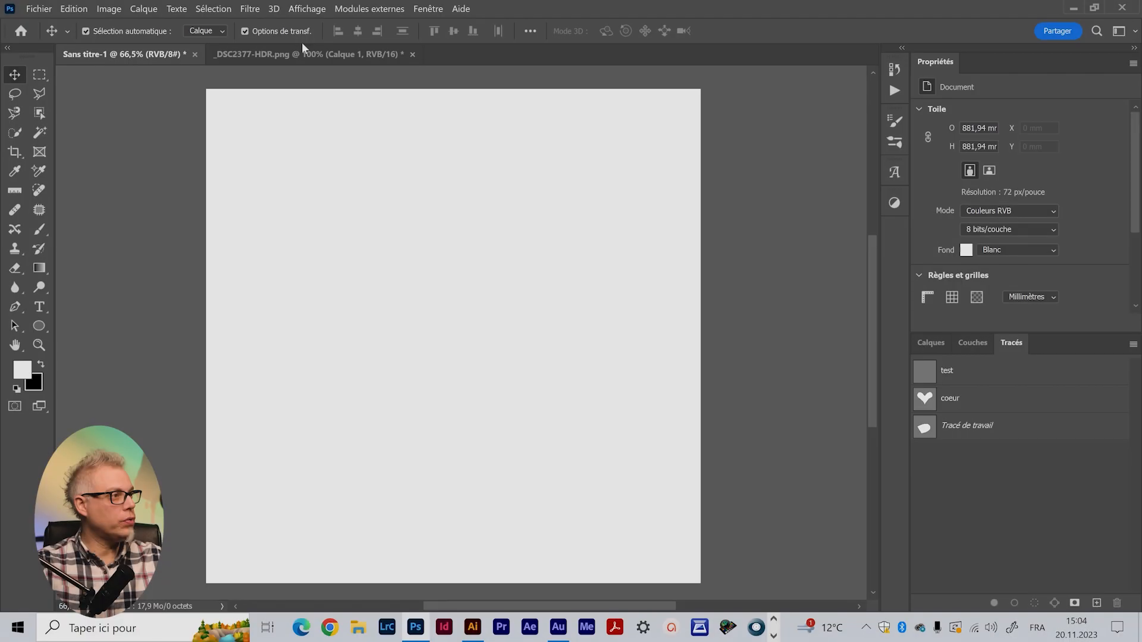
In _DSC2377-HDR.png, start a Pen path where the bulb's glass meets the socket and add a smooth anchor on the neck
left_click(301, 52)
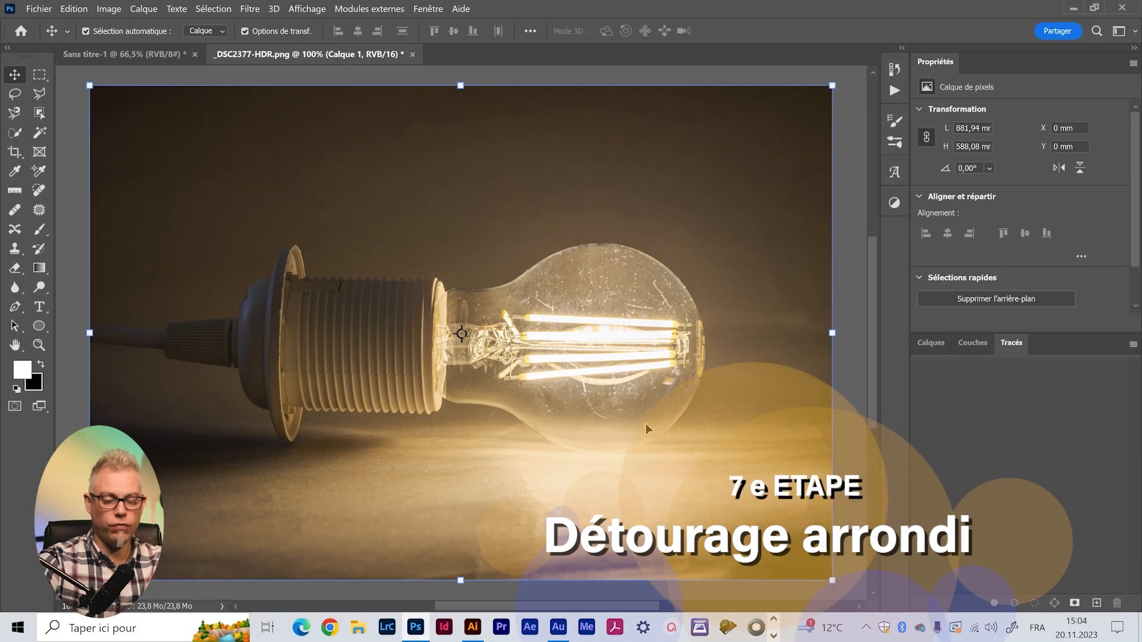
key("z")
mouse_move(569, 367)
left_mouse_down()
mouse_move(577, 361)
mouse_move(586, 374)
left_mouse_up()
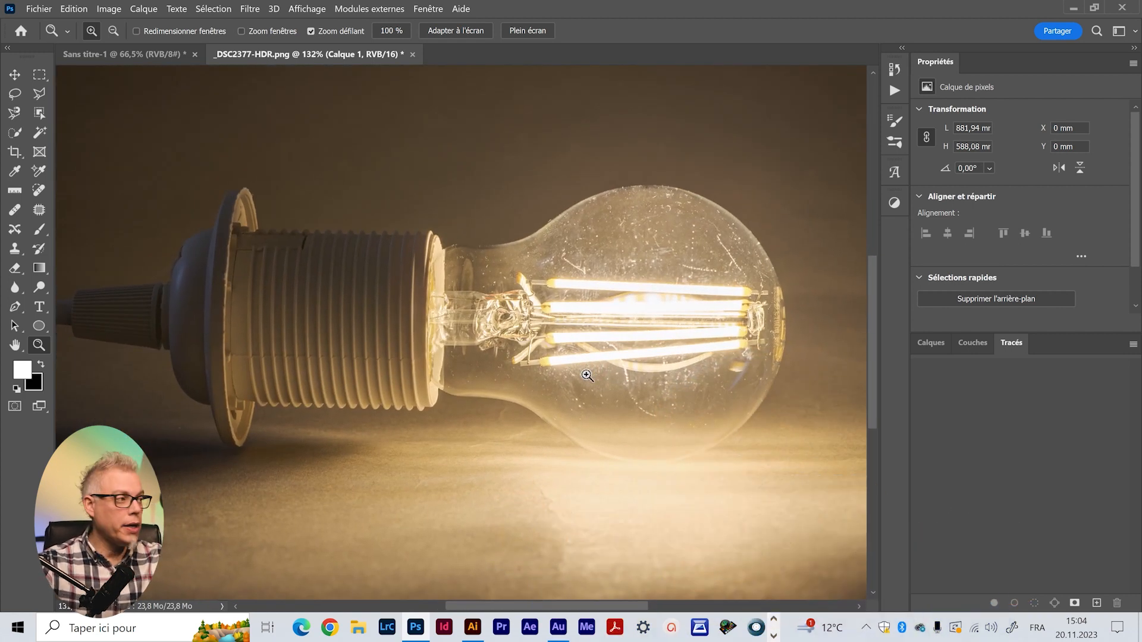
key("p")
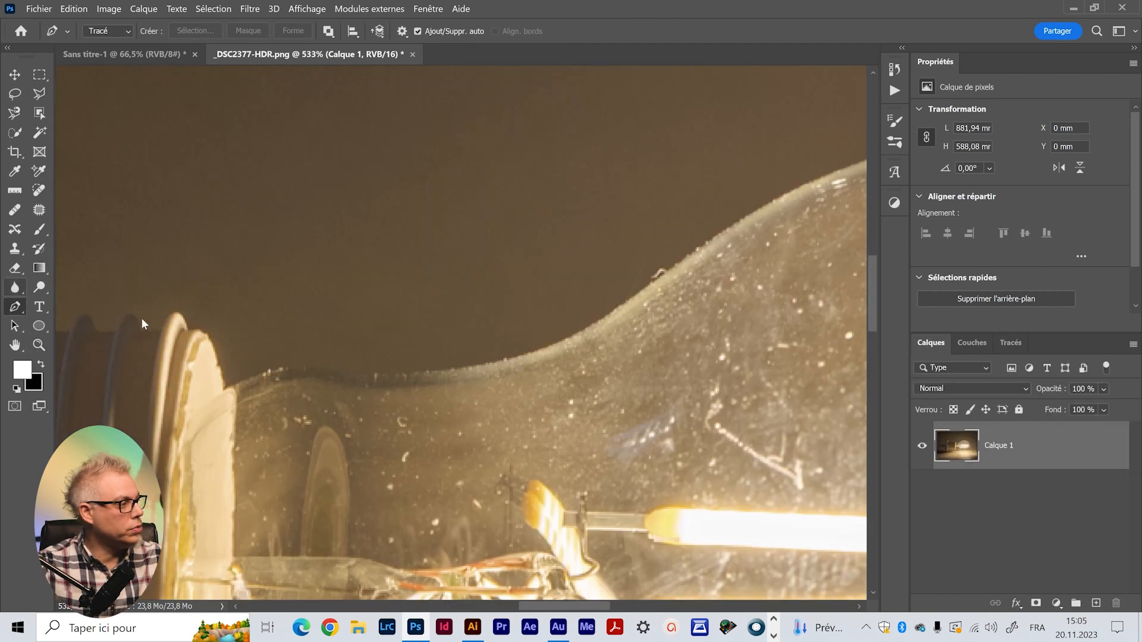
left_click(221, 393)
left_click_drag(297, 366, 331, 366)
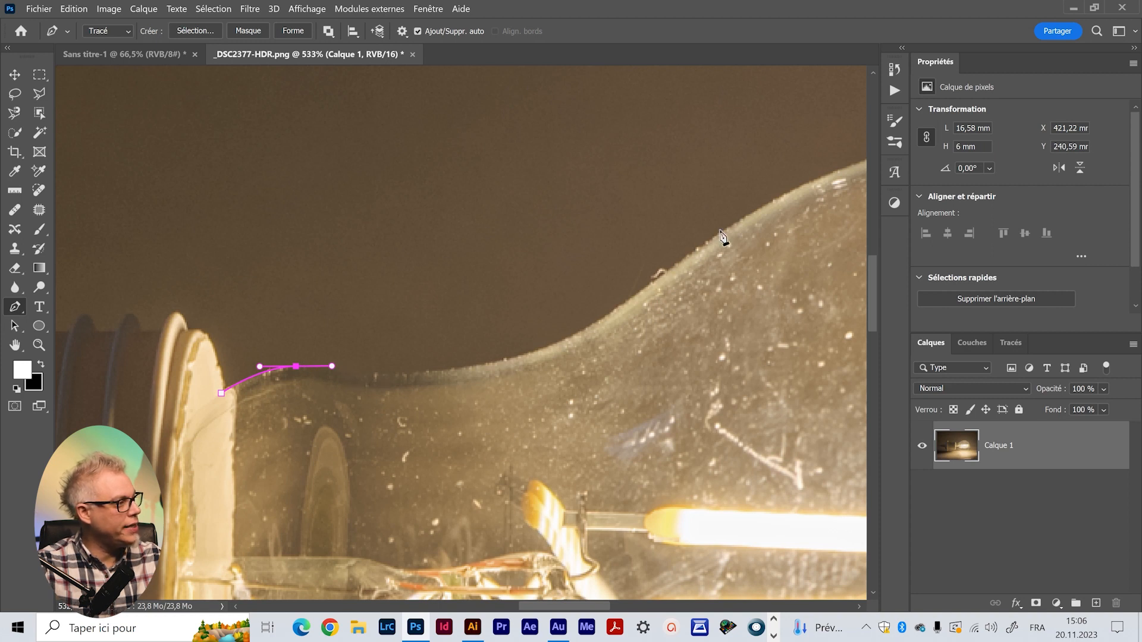
Add a smooth anchor on the bulb's upper shoulder and lengthen its handles to bend the segment along the glass edge
left_click(739, 222)
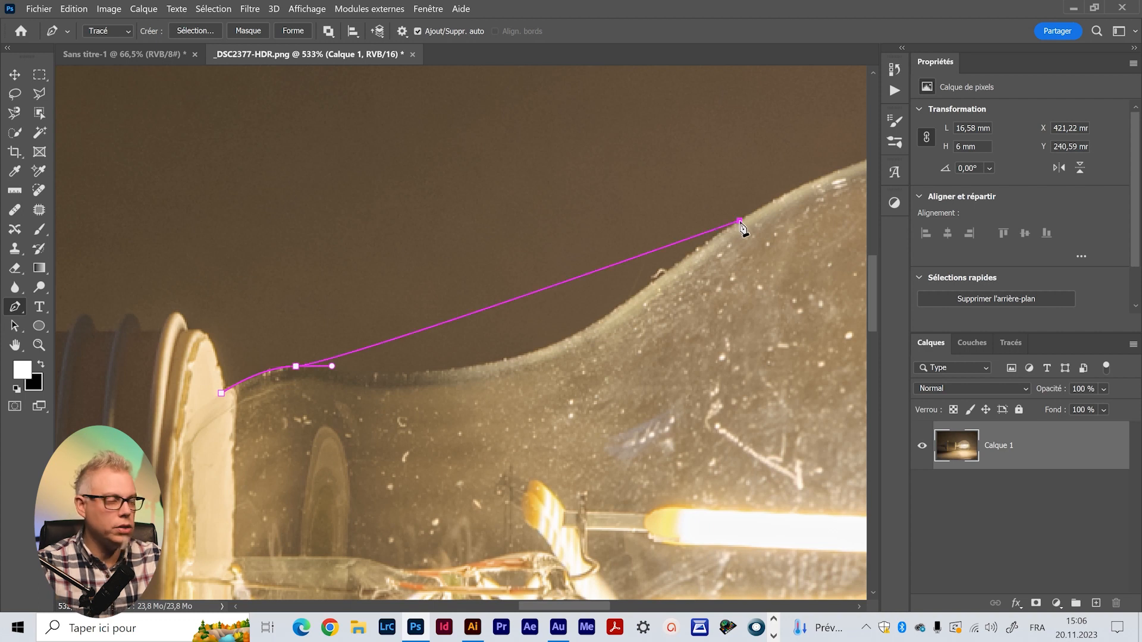
left_click_drag(755, 208, 856, 154)
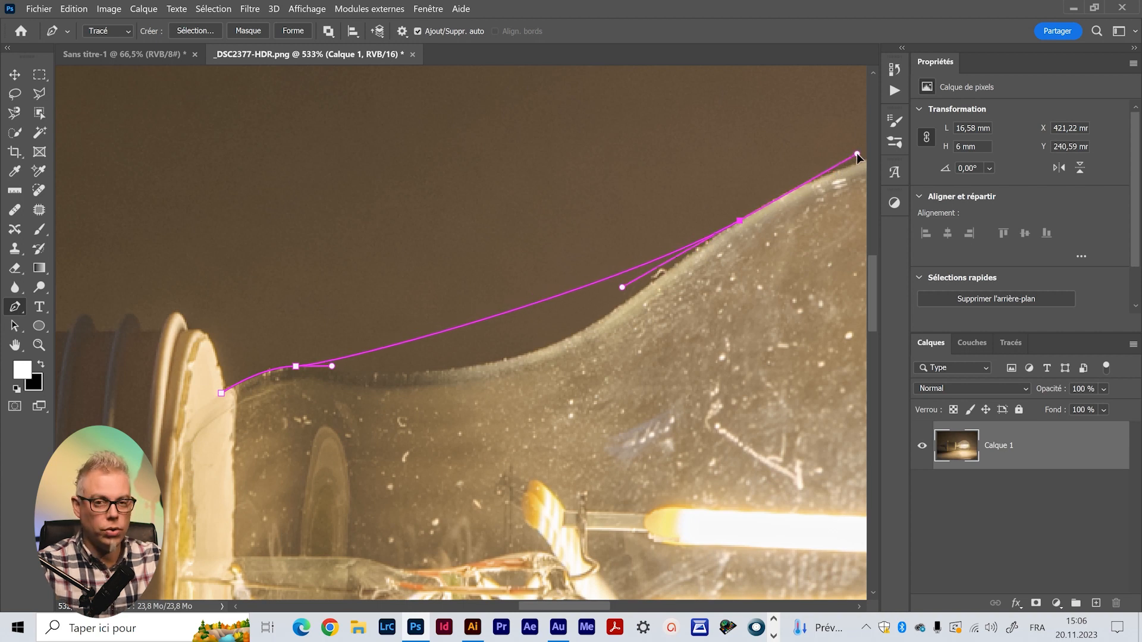
key("space")
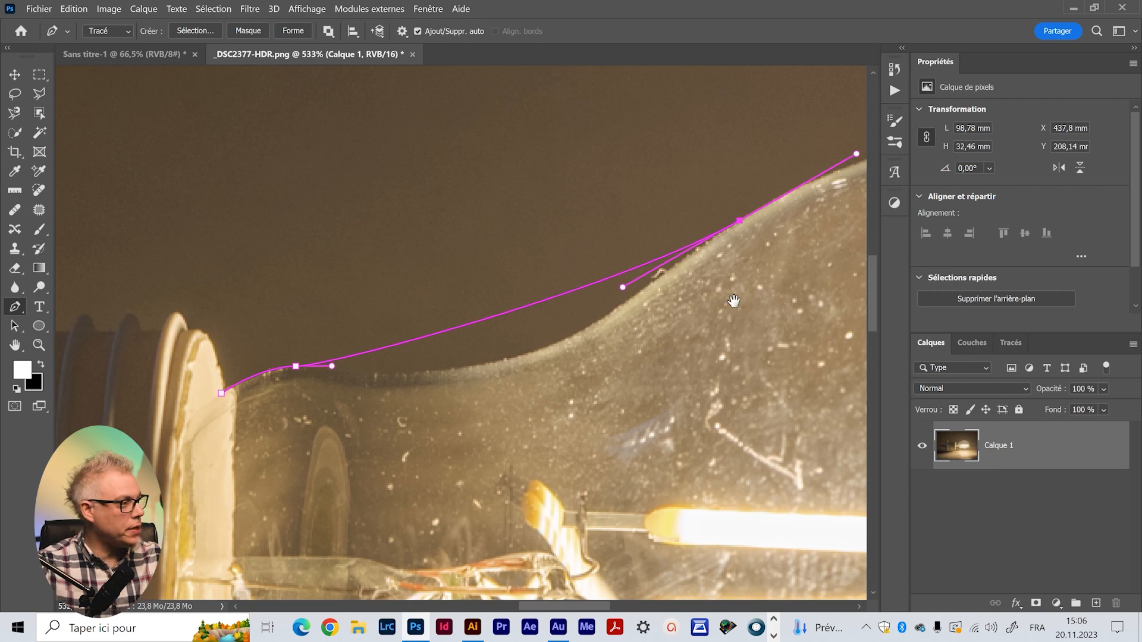
left_click_drag(647, 201, 507, 352)
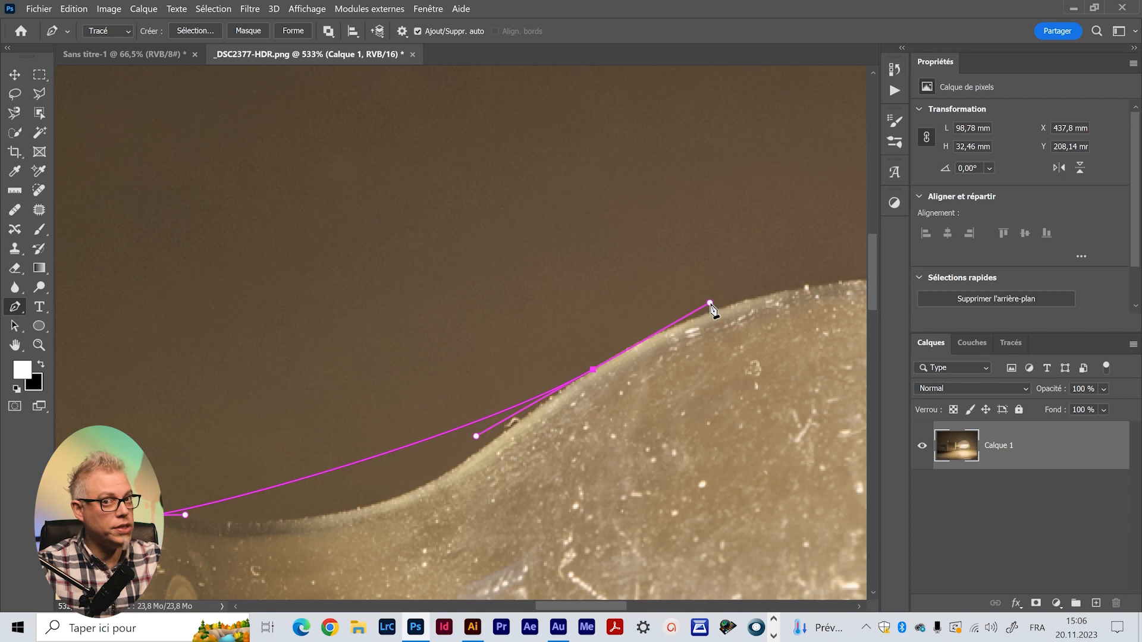
key("alt")
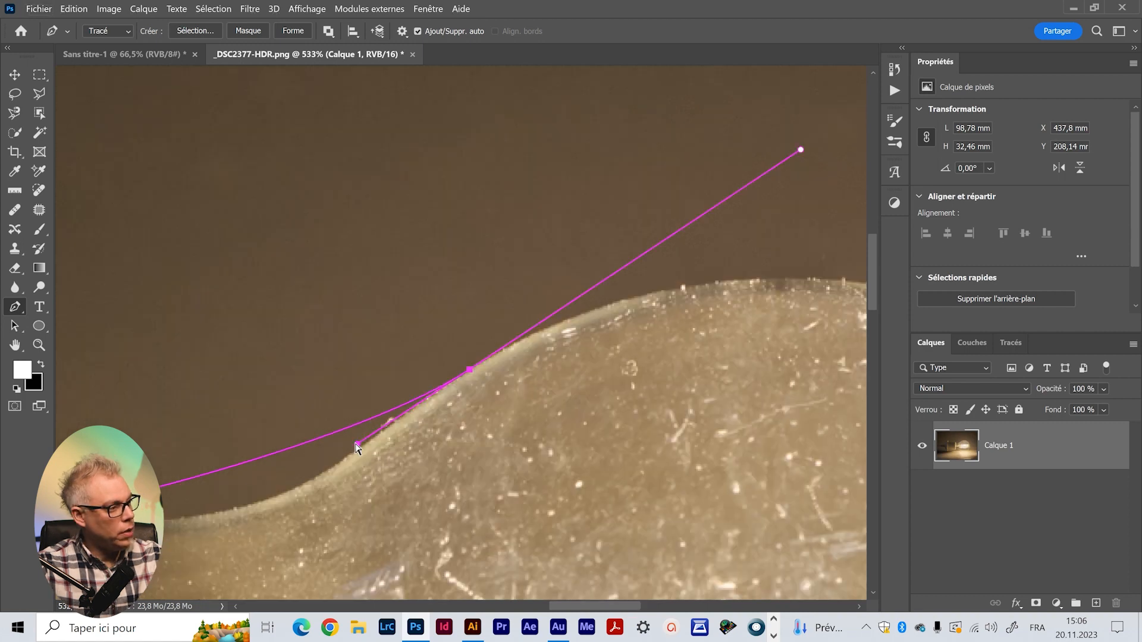
left_click_drag(355, 446, 231, 587)
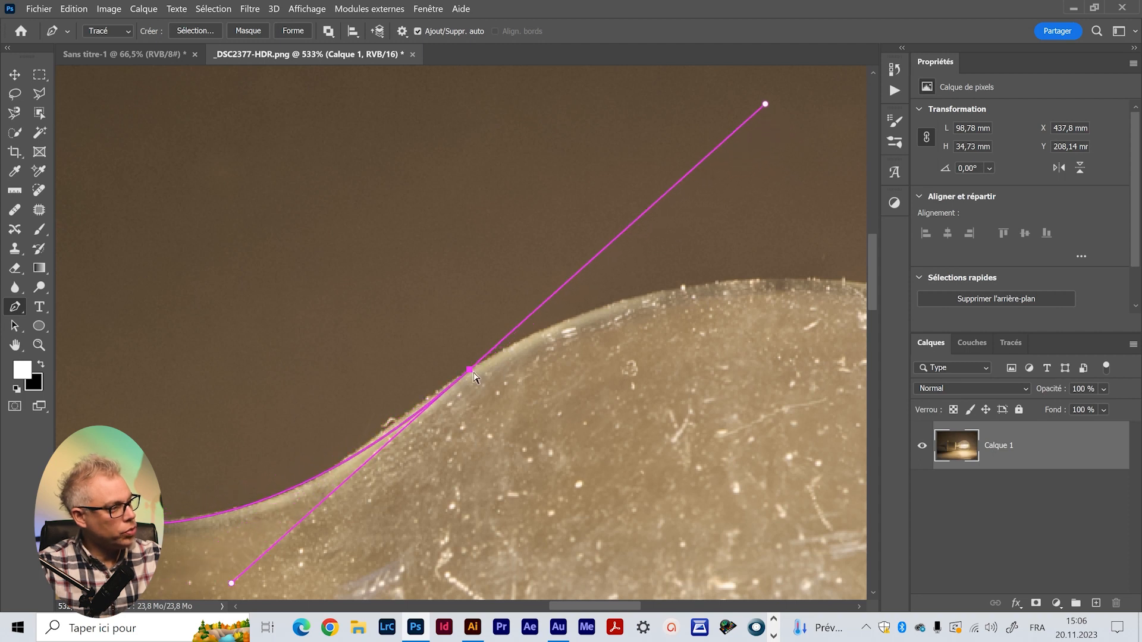
Move the shoulder anchor back down the glass edge and readjust its lower handle to refit the curve along the neck
left_click_drag(470, 373, 382, 437)
left_click_drag(370, 506, 431, 360)
left_click_drag(207, 501, 294, 419)
Add an anchor past the bulb's crown and reposition it so the segment follows the rounded glass edge
left_click_drag(552, 286, 334, 458)
left_click_drag(523, 447, 494, 426)
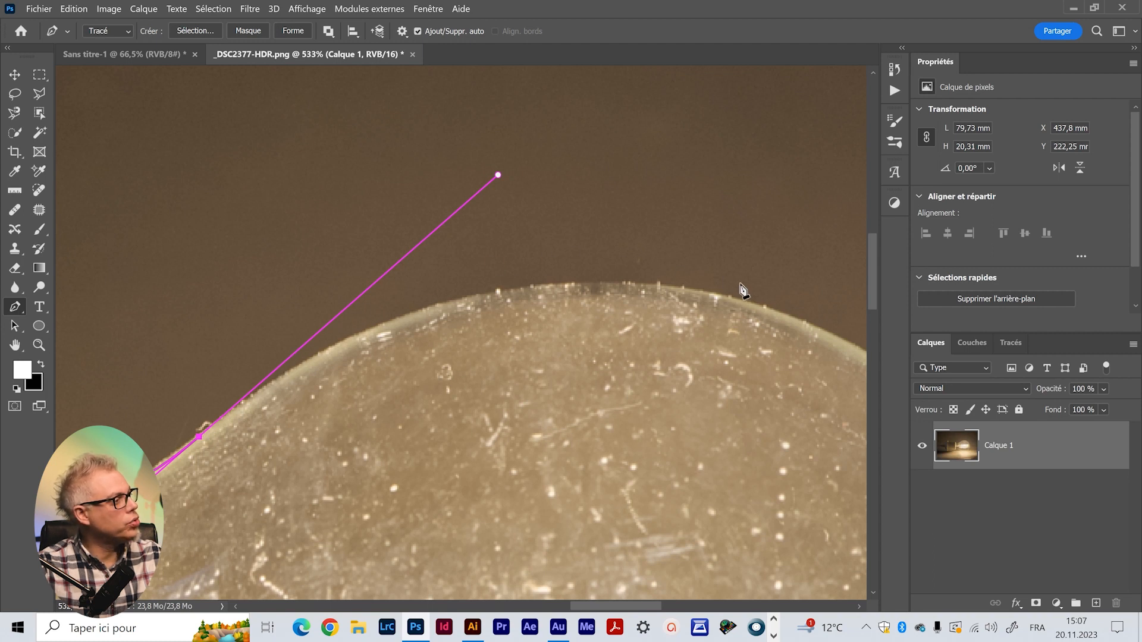
left_click_drag(806, 365, 740, 317)
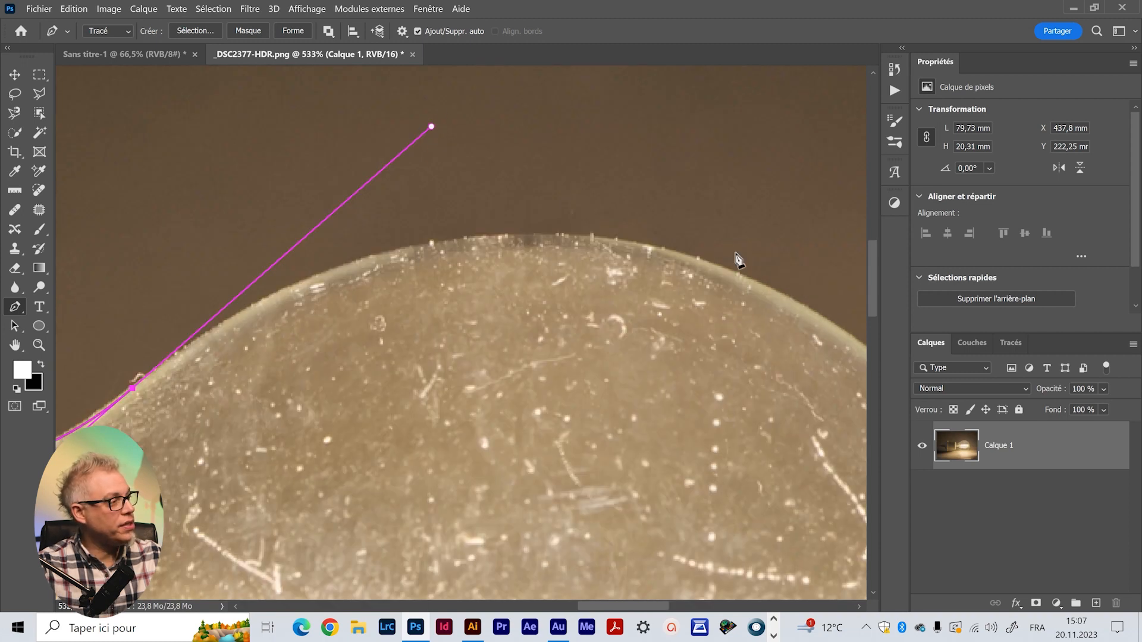
left_click(851, 340)
left_click_drag(872, 350, 727, 357)
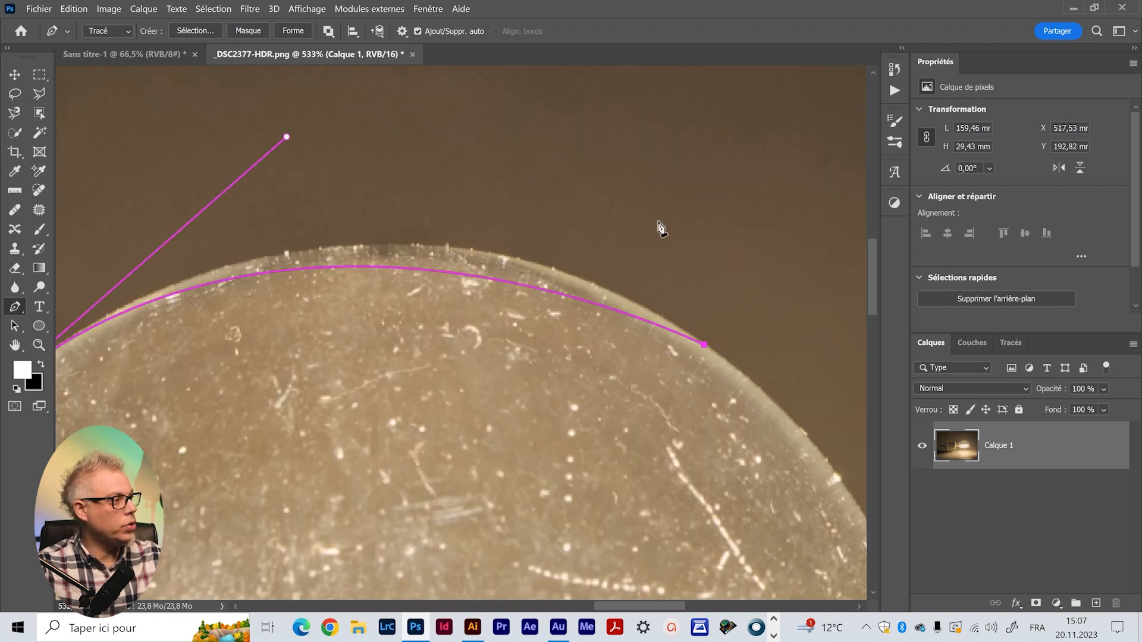
left_click_drag(707, 351, 619, 298)
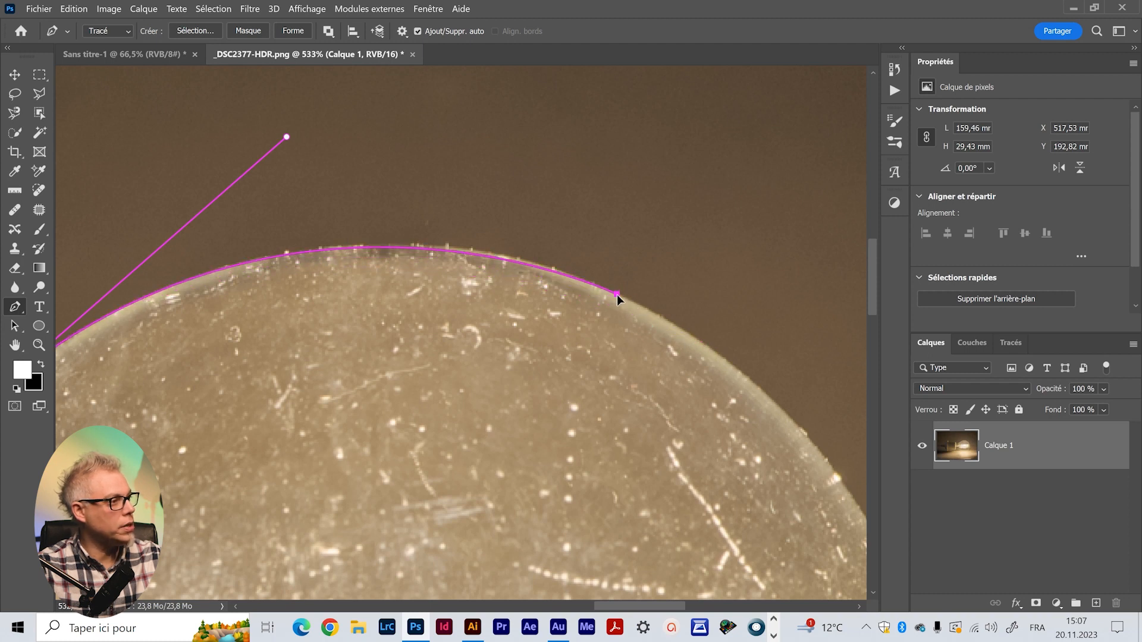
Add an anchor near the far end of the bulb and pull out its handles to curve the segment along the glass
left_click_drag(678, 438, 360, 237)
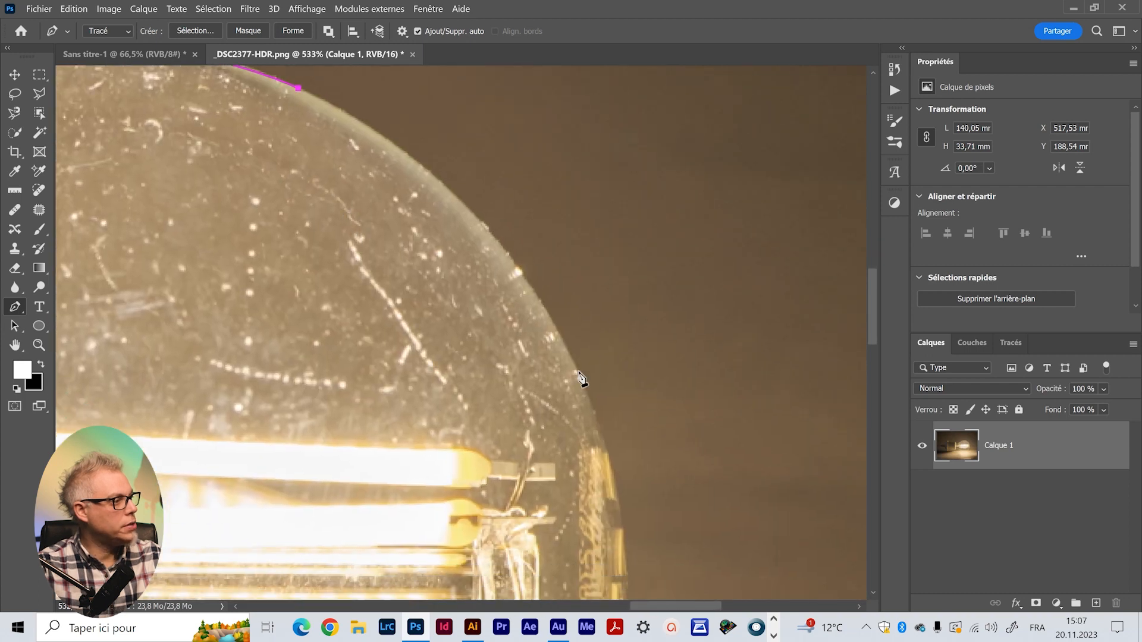
left_click_drag(568, 457, 555, 494)
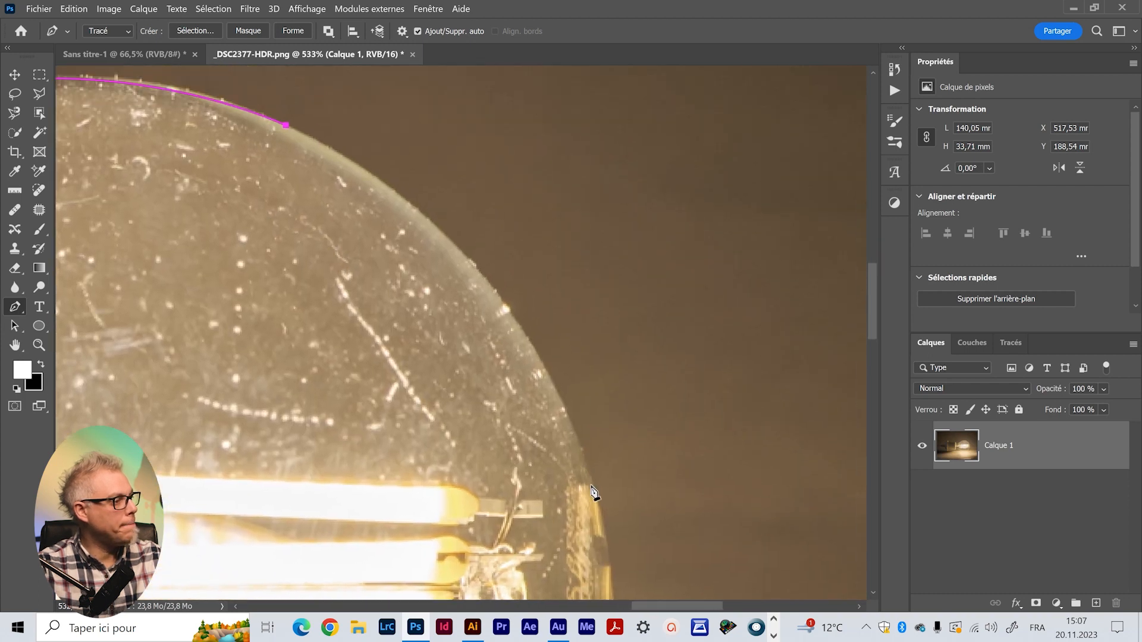
left_click(581, 456)
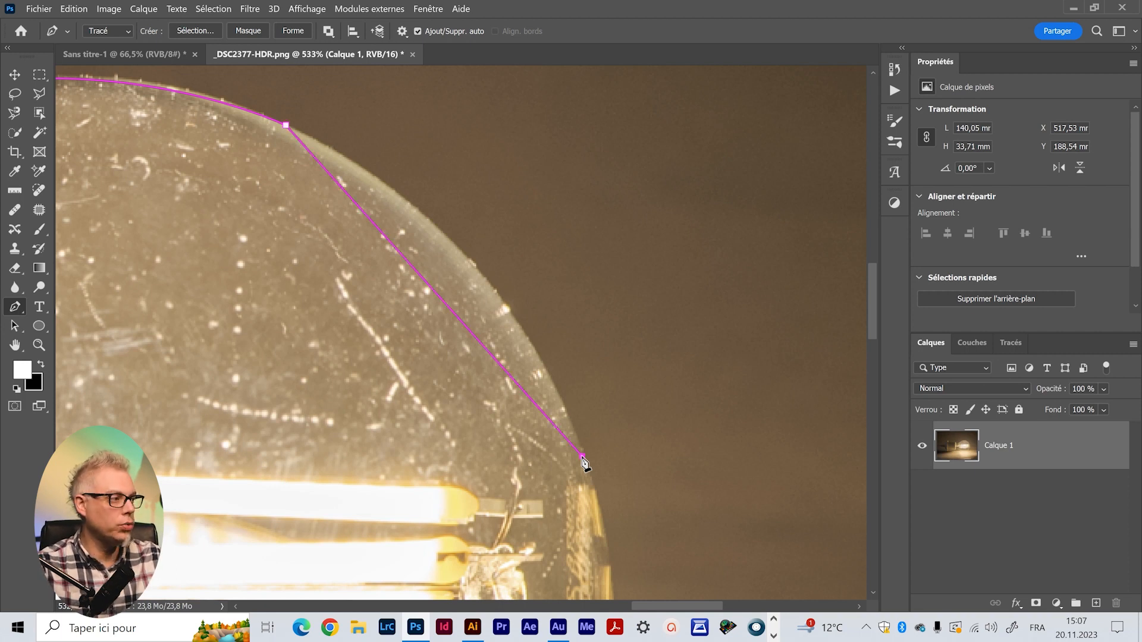
left_click_drag(584, 462, 643, 465)
left_click_drag(523, 230, 516, 365)
scroll(517, 371, "down", 3)
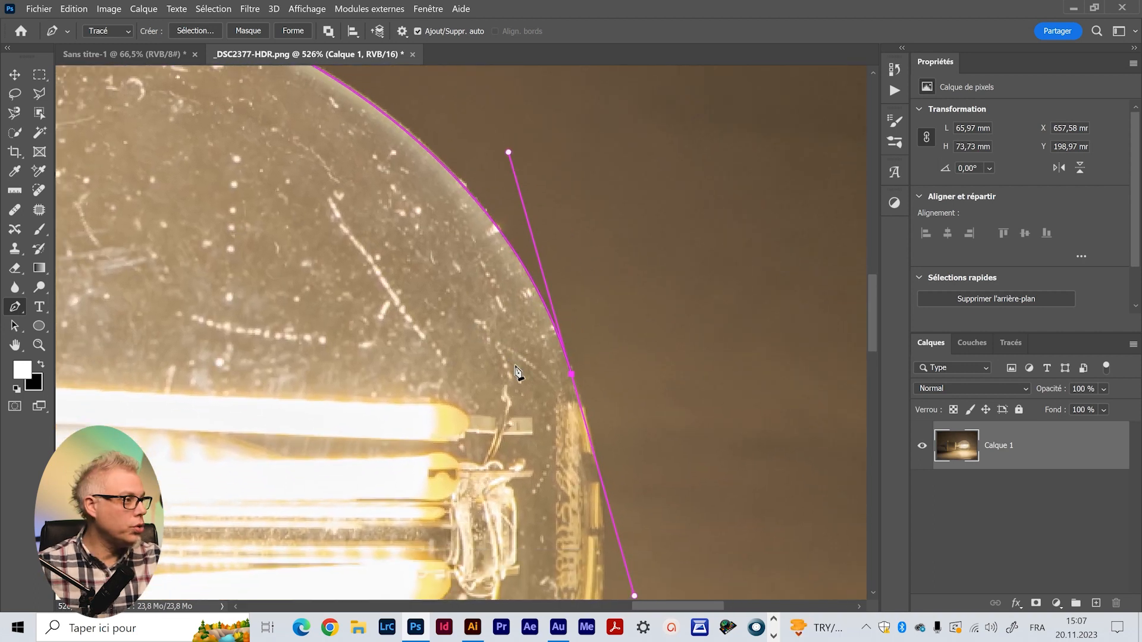
left_click_drag(514, 402, 496, 368)
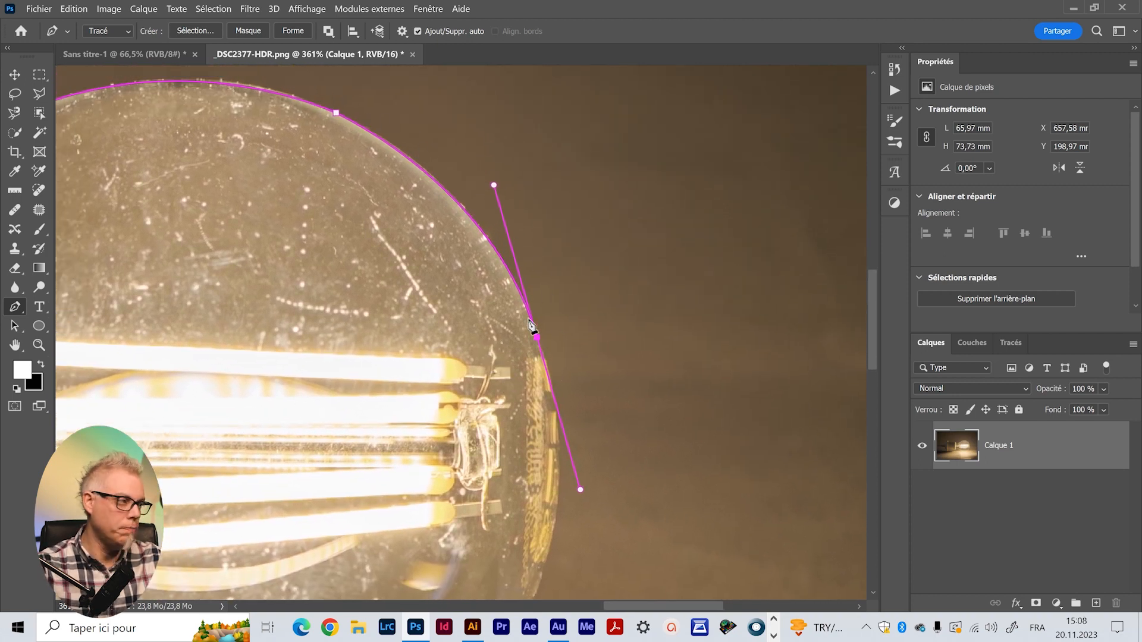
left_click_drag(527, 529, 513, 406)
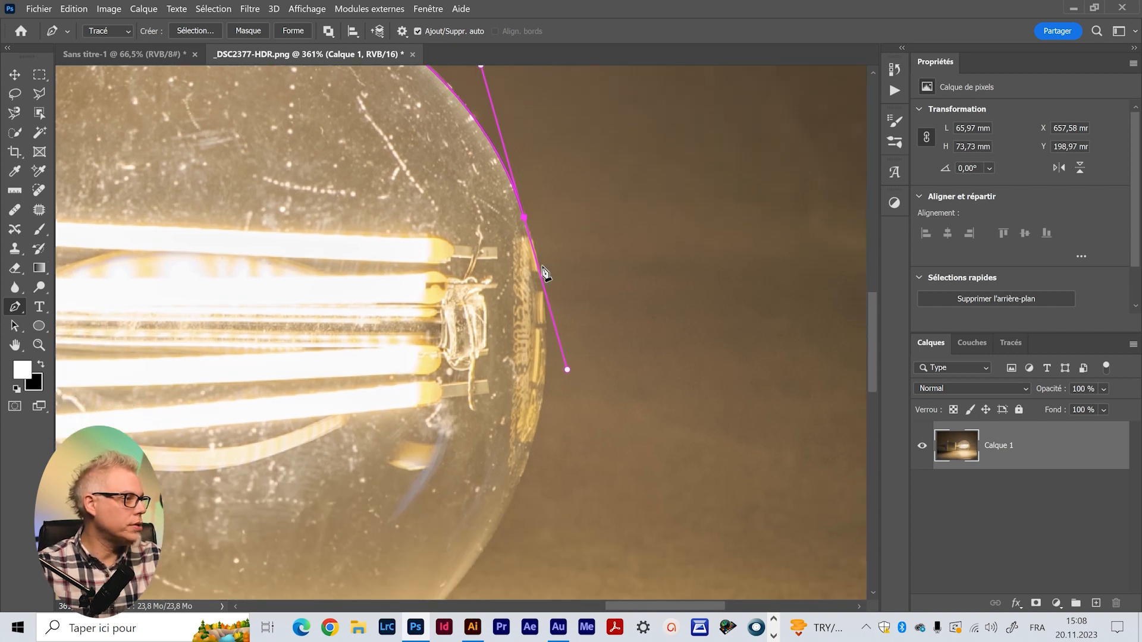
left_click_drag(518, 528, 559, 442)
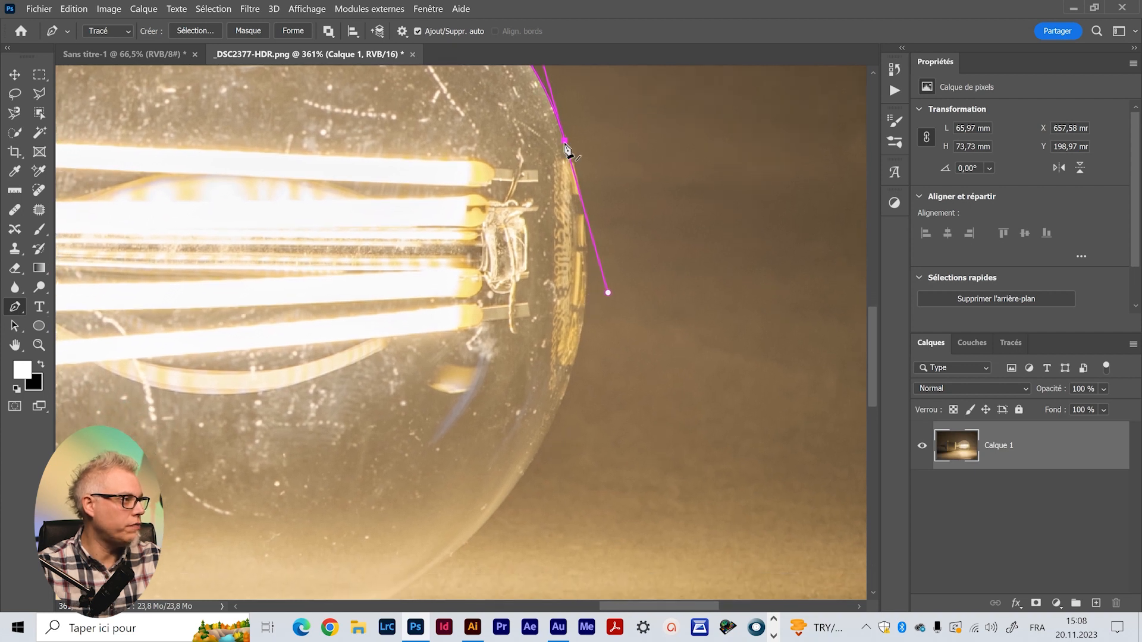
left_click(585, 282)
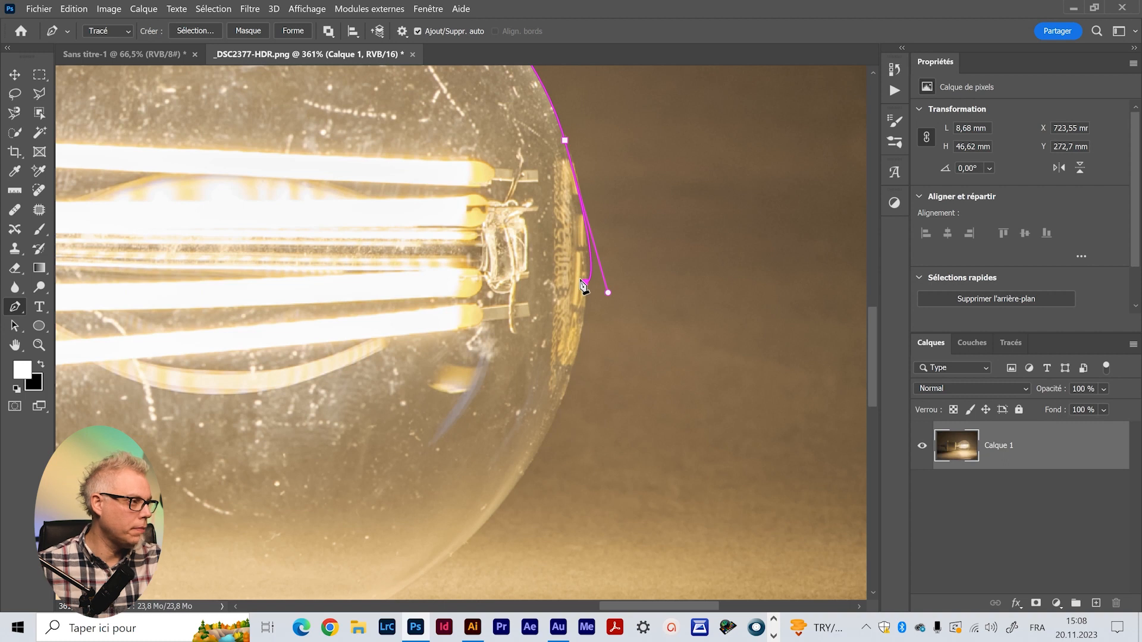
scroll(585, 286, "up", 5)
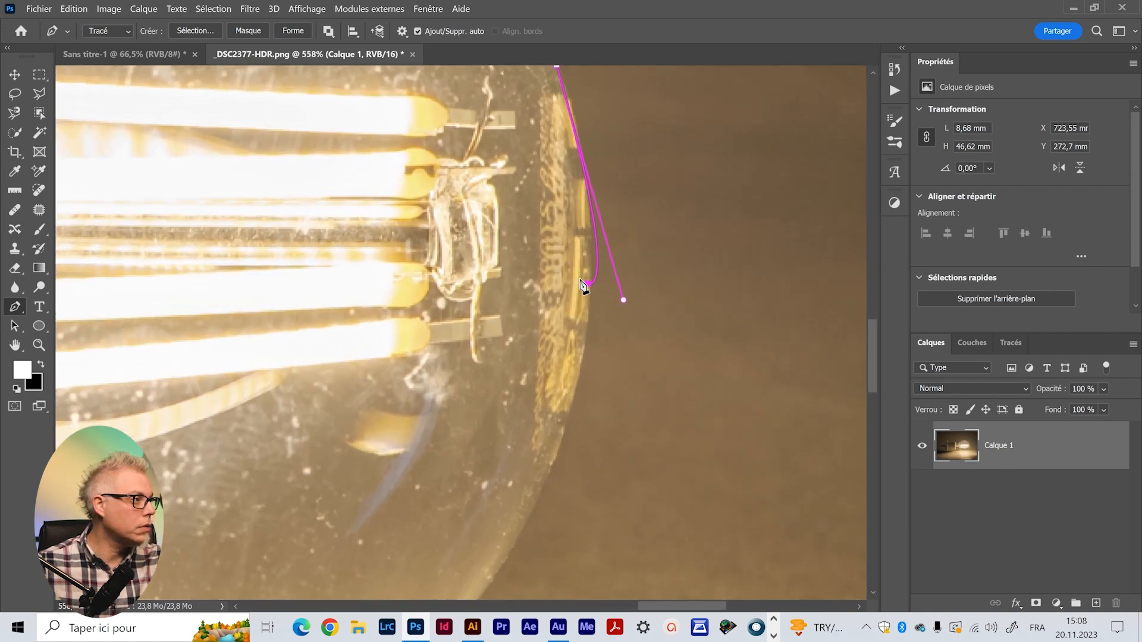
scroll(590, 294, "down", 3)
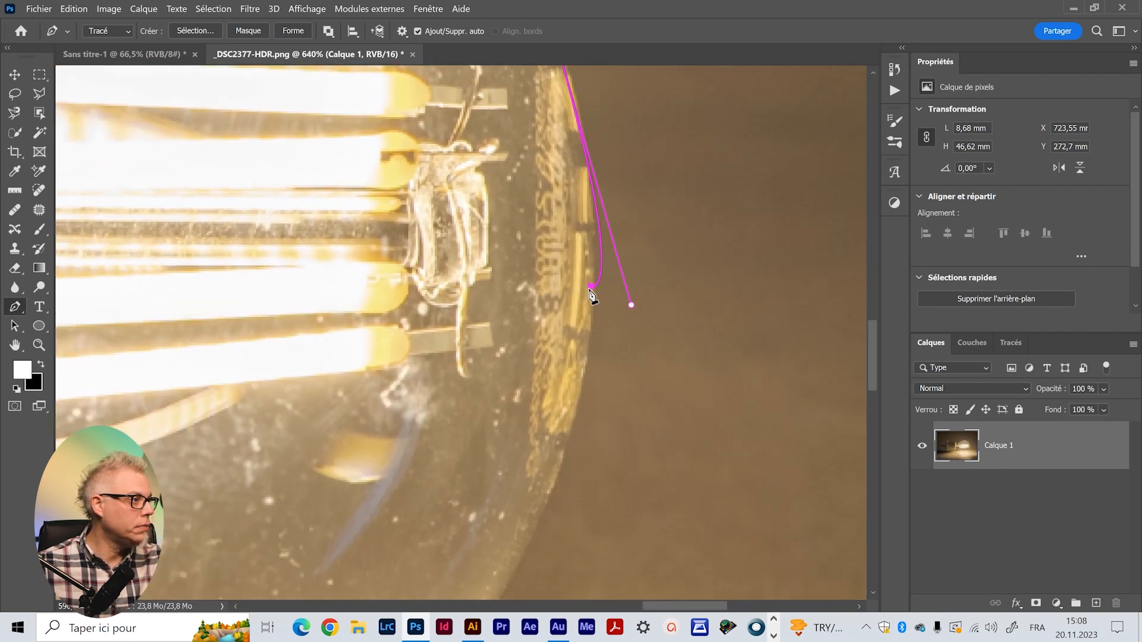
Add a smooth anchor below the bulb's rounded end and lengthen its outgoing handle along the lower glass edge
left_click(542, 478)
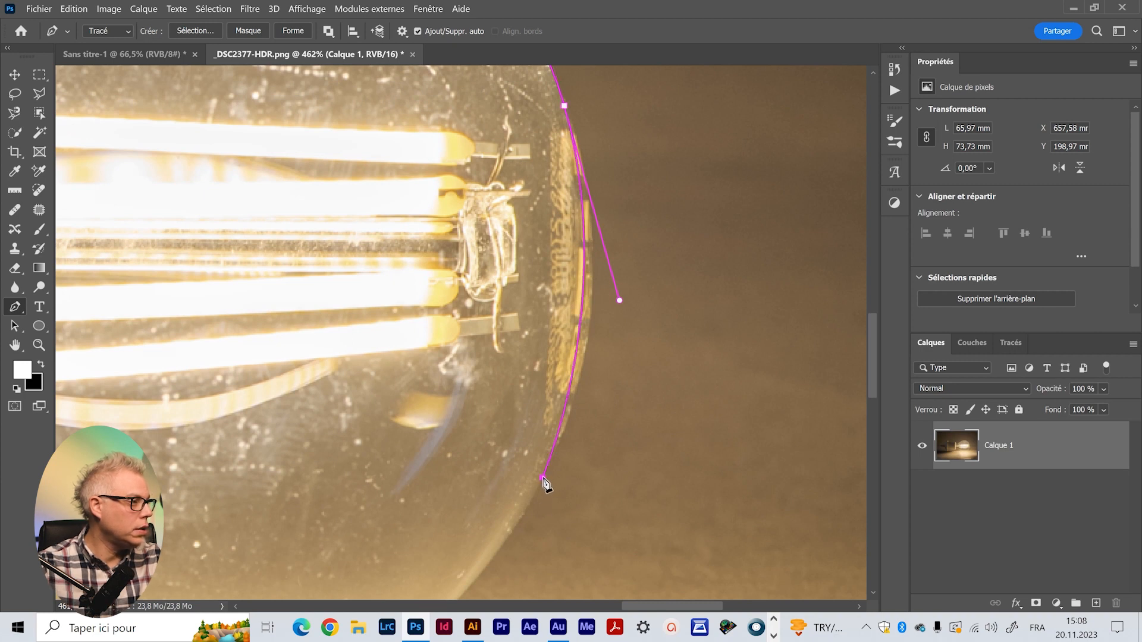
left_click_drag(542, 479, 512, 549)
left_click_drag(559, 511, 647, 289)
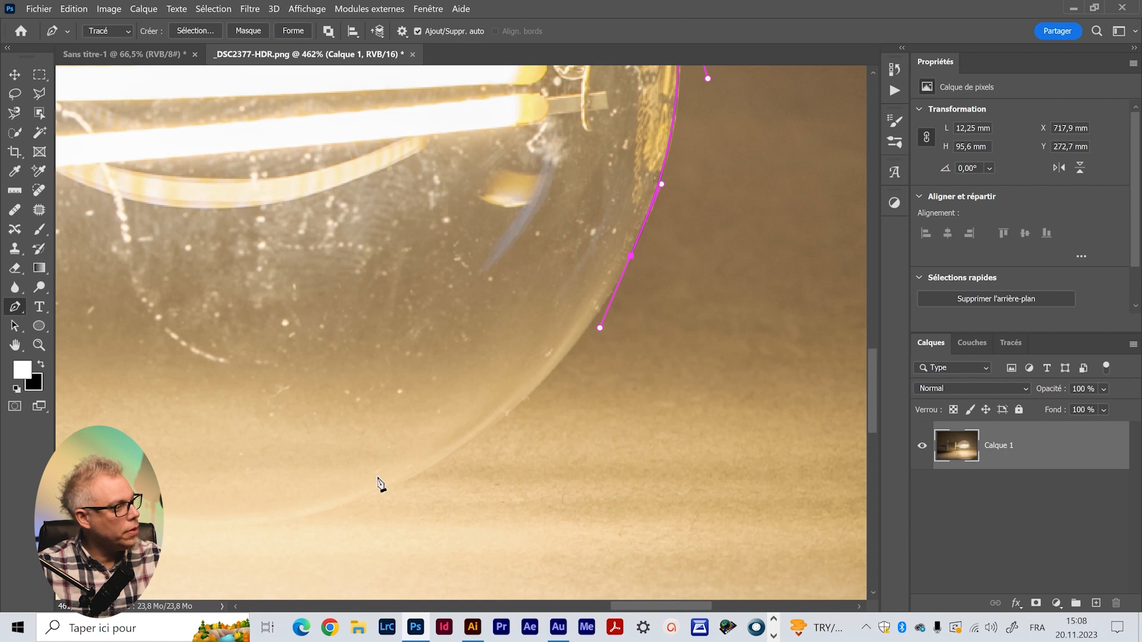
mouse_move(601, 331)
left_mouse_down()
mouse_move(584, 320)
mouse_move(625, 339)
mouse_move(582, 340)
mouse_move(626, 262)
mouse_move(585, 340)
left_mouse_up()
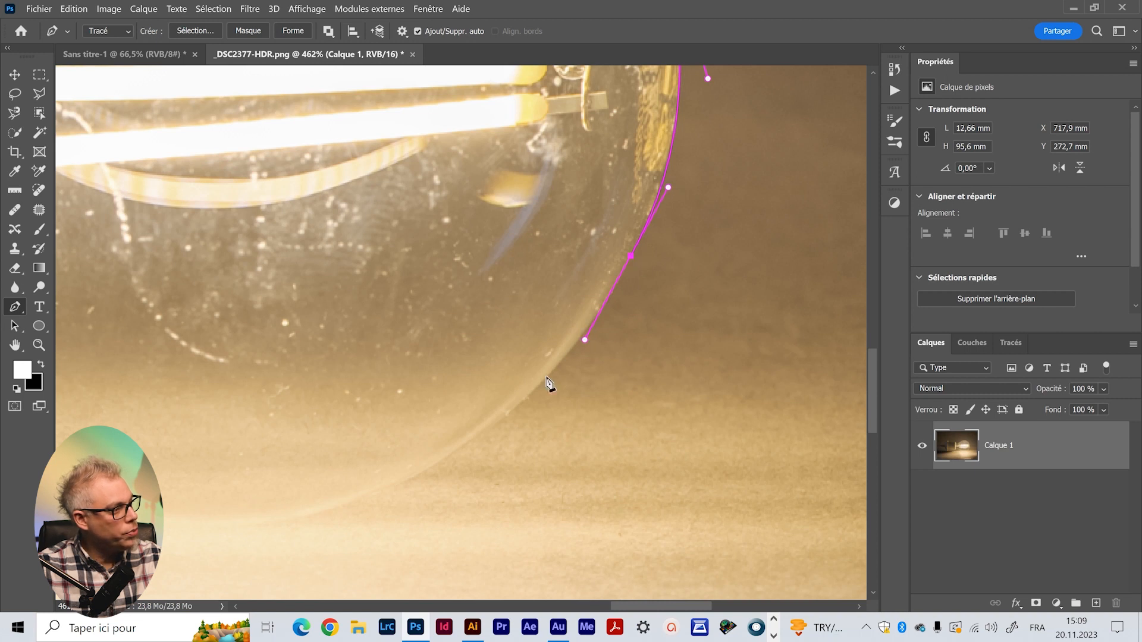
Add smooth anchors on the bulb's underside and on the slope towards the neck, pulling their handles along the glass edge
left_click_drag(323, 509, 161, 547)
left_click_drag(119, 436, 535, 416)
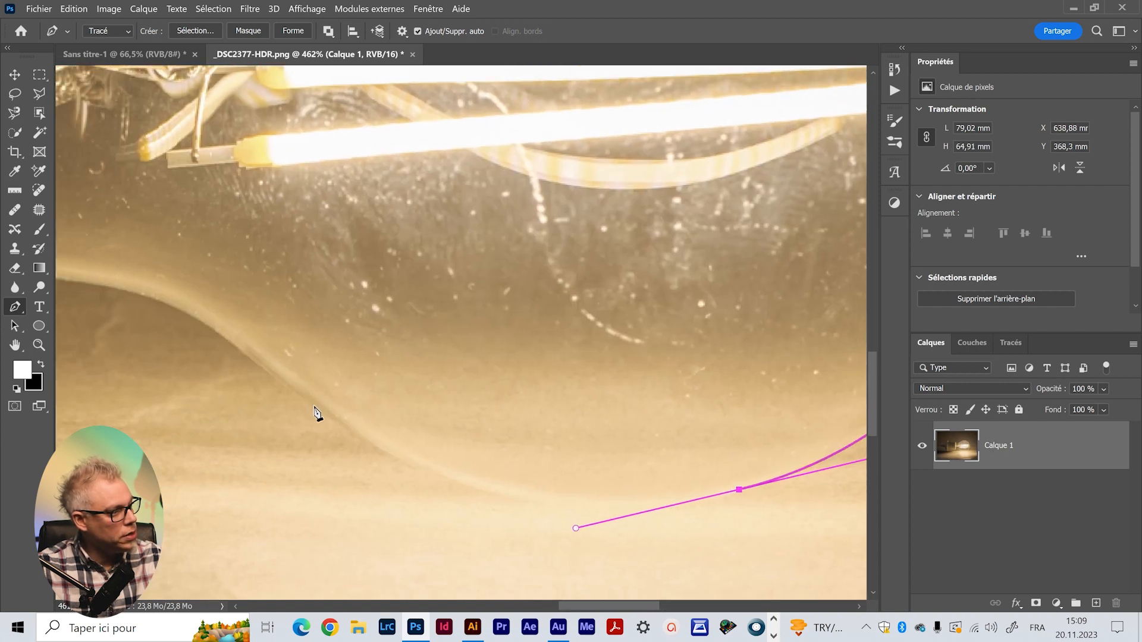
left_click_drag(313, 405, 203, 319)
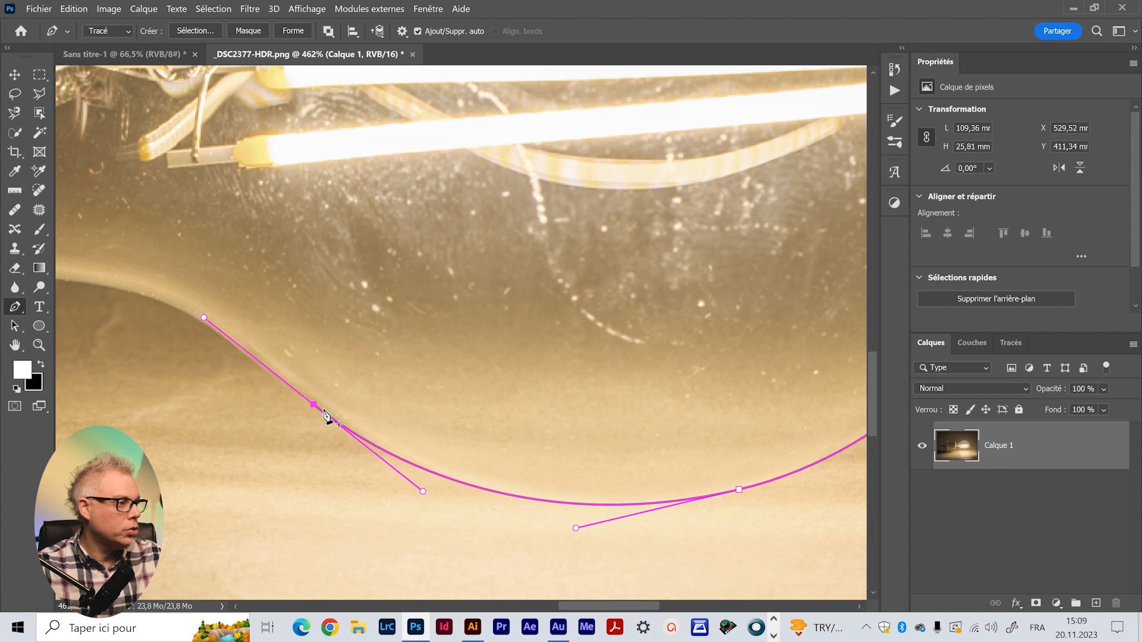
Add a smooth anchor on the underside of the neck and shorten its outgoing handle towards the socket
left_click_drag(144, 358, 459, 443)
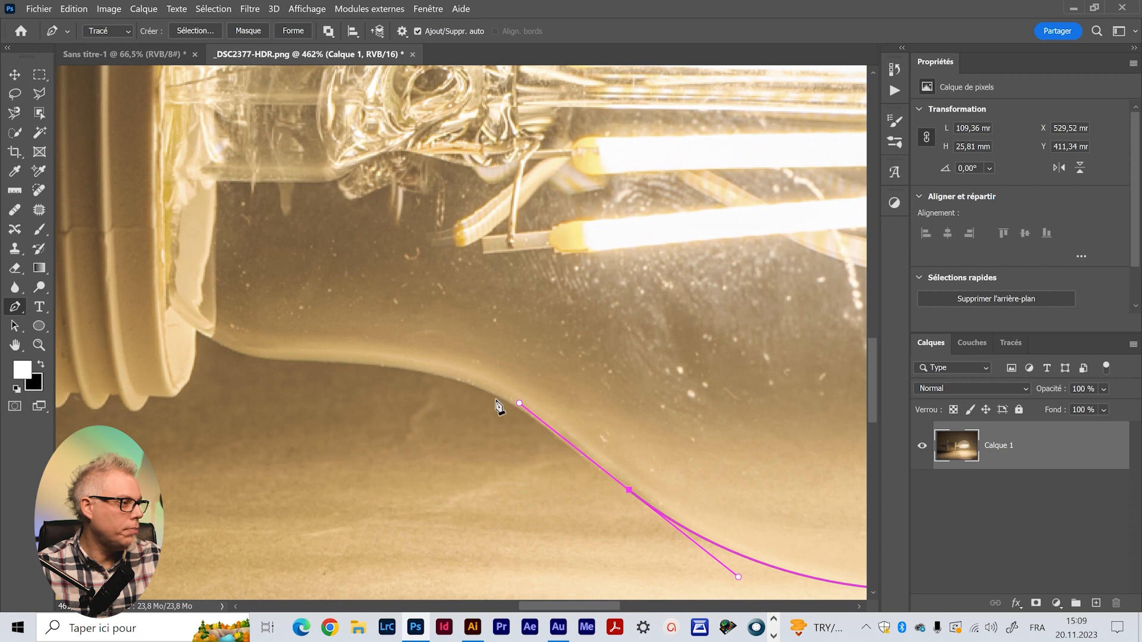
left_click(301, 361)
left_click_drag(303, 362, 131, 361)
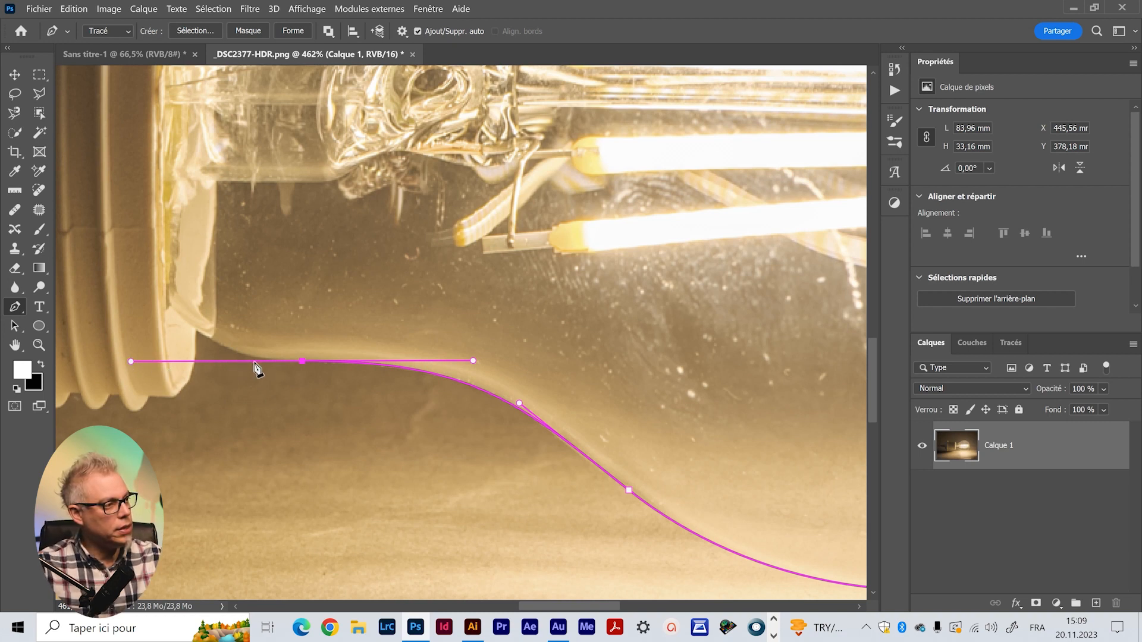
left_click(182, 311)
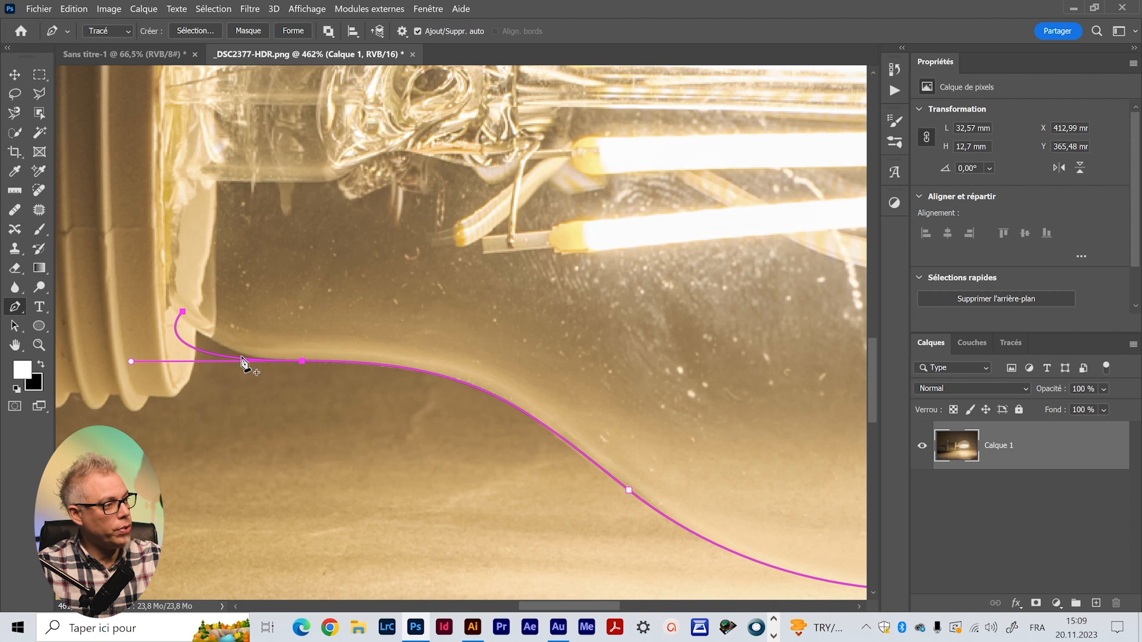
key("ctrl+z")
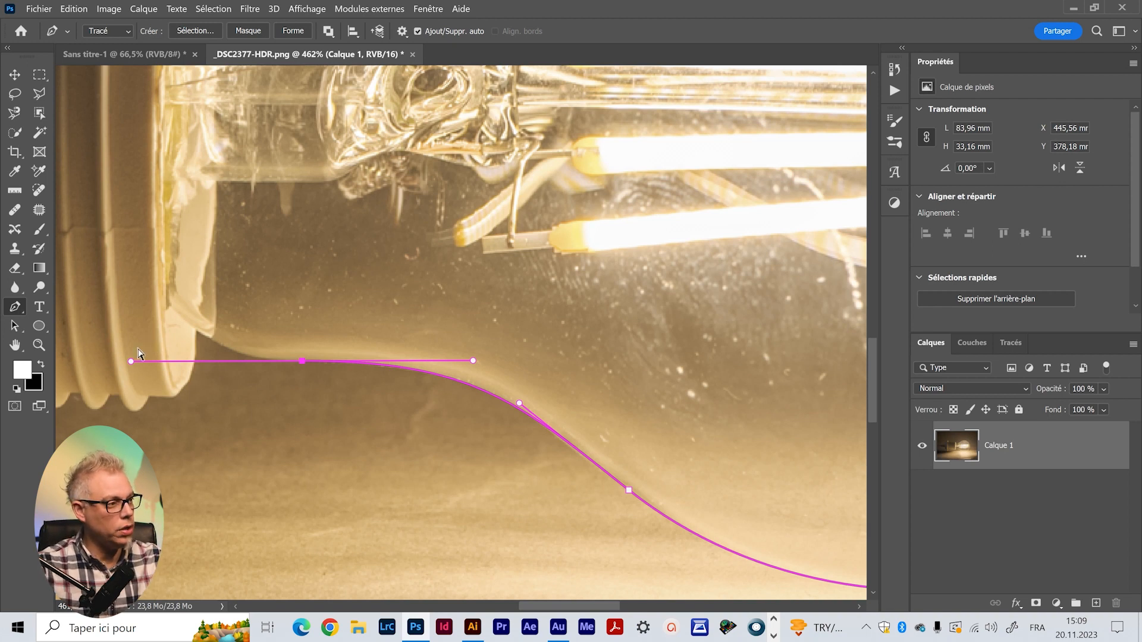
left_click_drag(132, 363, 251, 360)
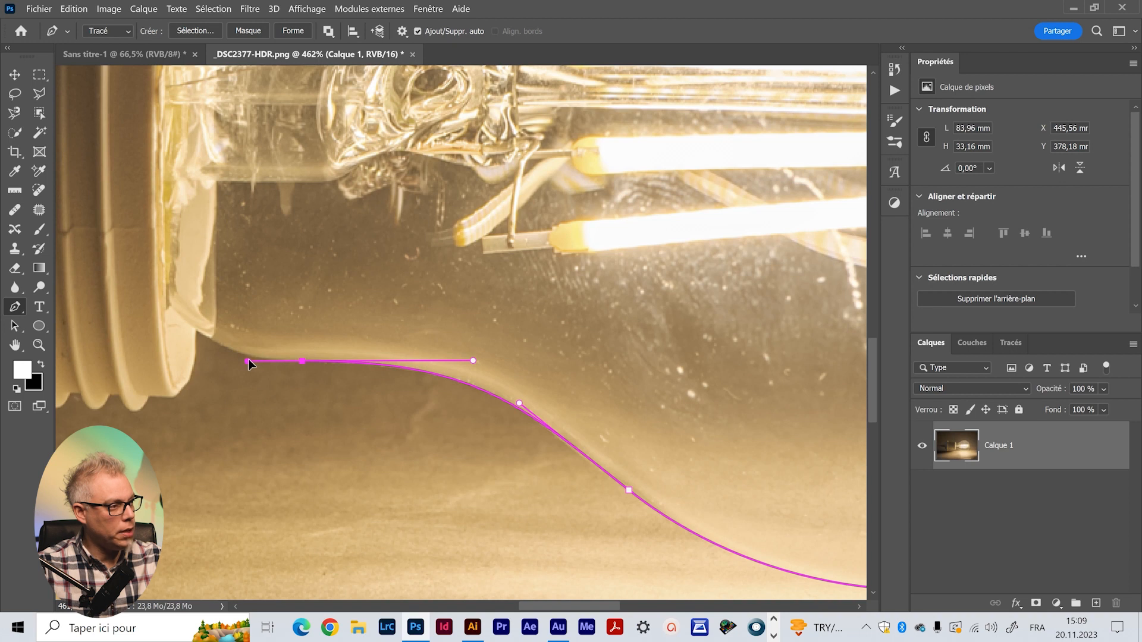
Add a smooth anchor where the lower neck meets the collar and redirect its outgoing handle down the collar edge
left_click(197, 326)
left_click_drag(198, 326, 186, 311)
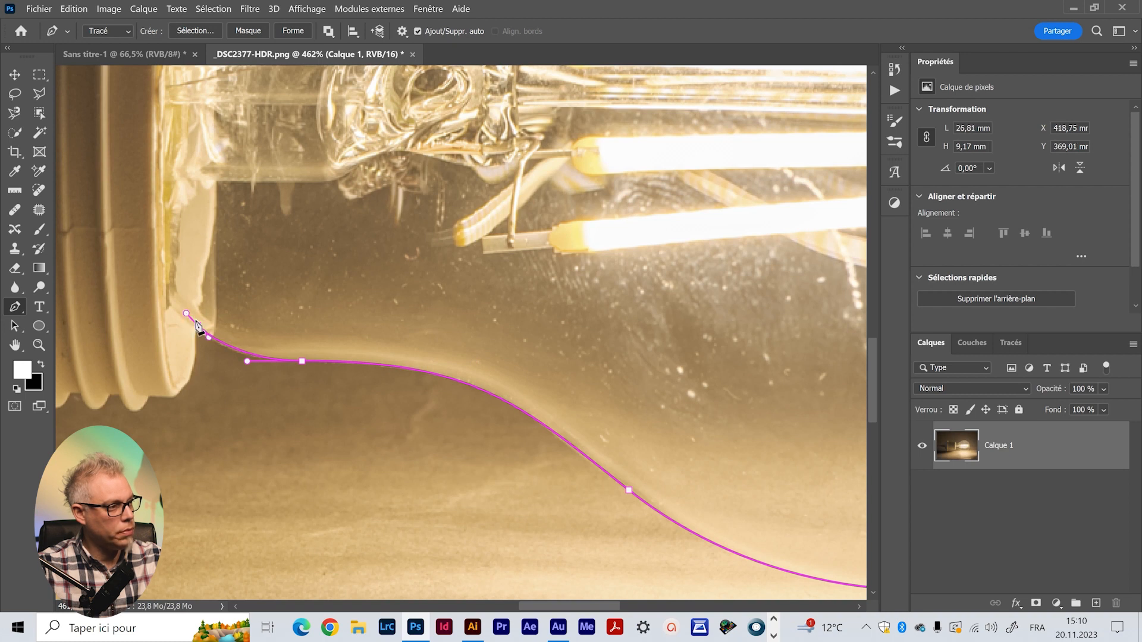
left_click_drag(197, 327, 190, 321)
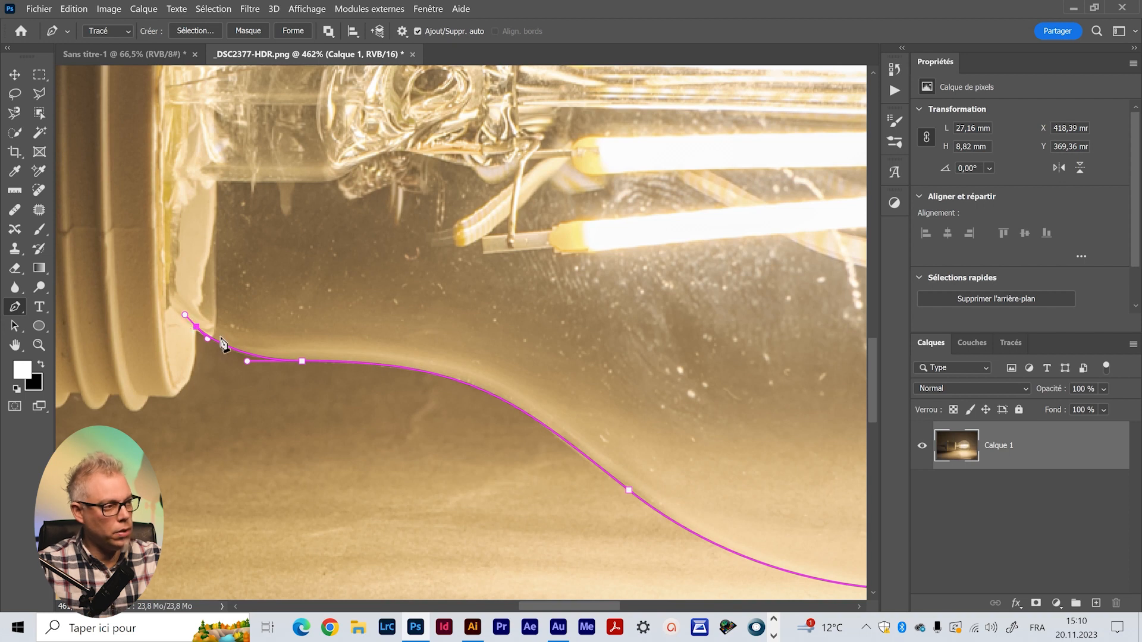
scroll(193, 311, "up", 3)
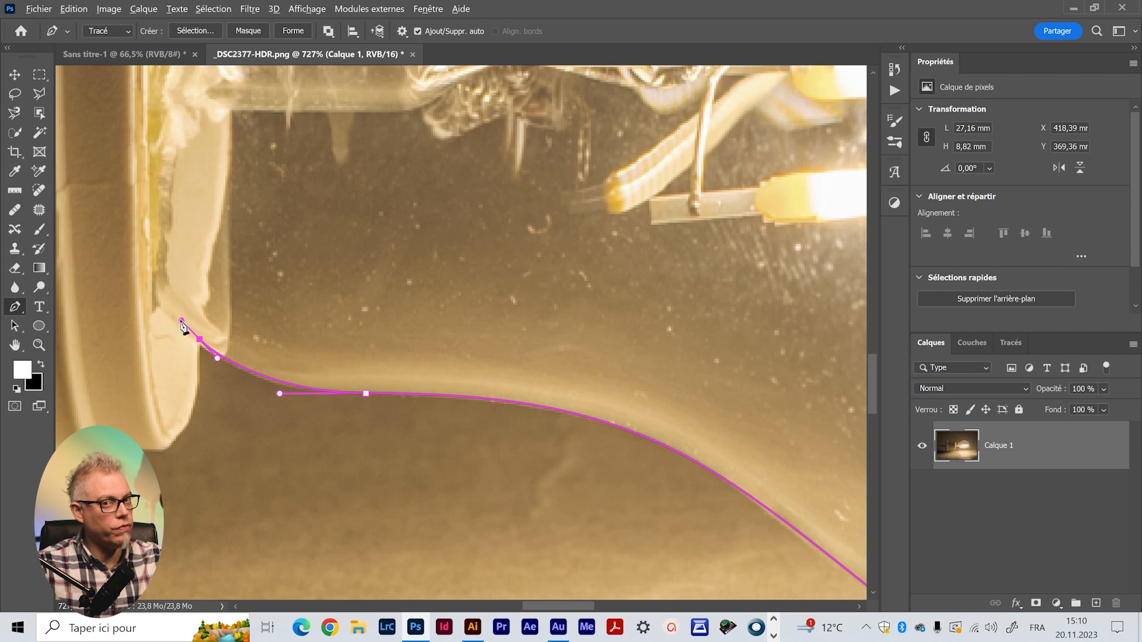
left_click_drag(182, 326, 198, 370)
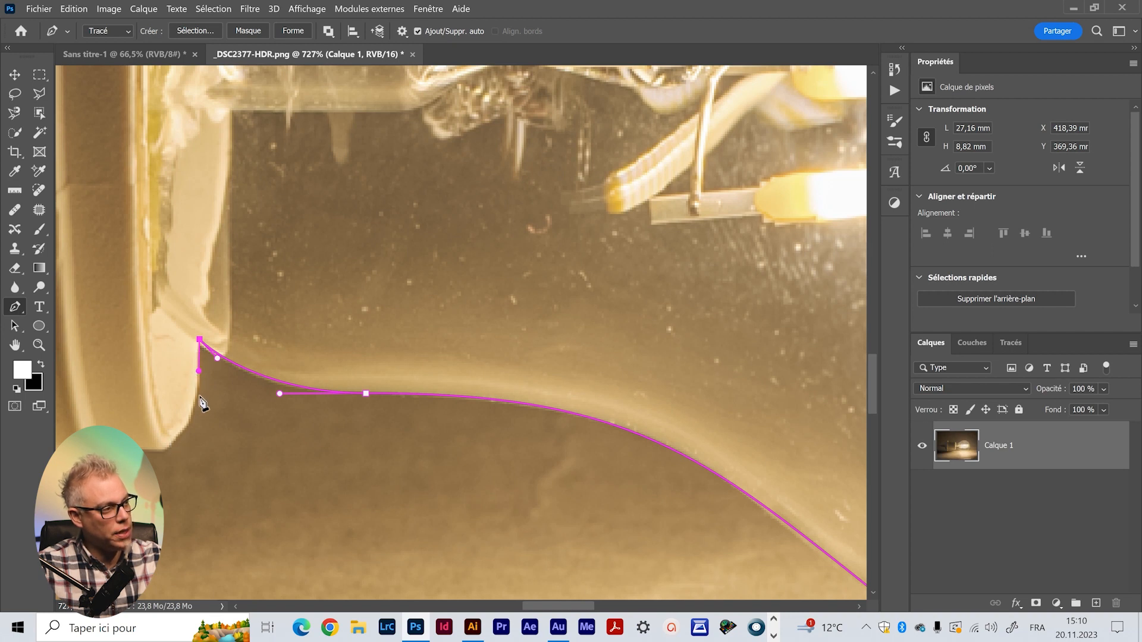
Add a curved anchor at the collar's lower tip, redirect its outgoing handle upward, and place a smooth anchor higher along the socket edge
left_click(168, 438)
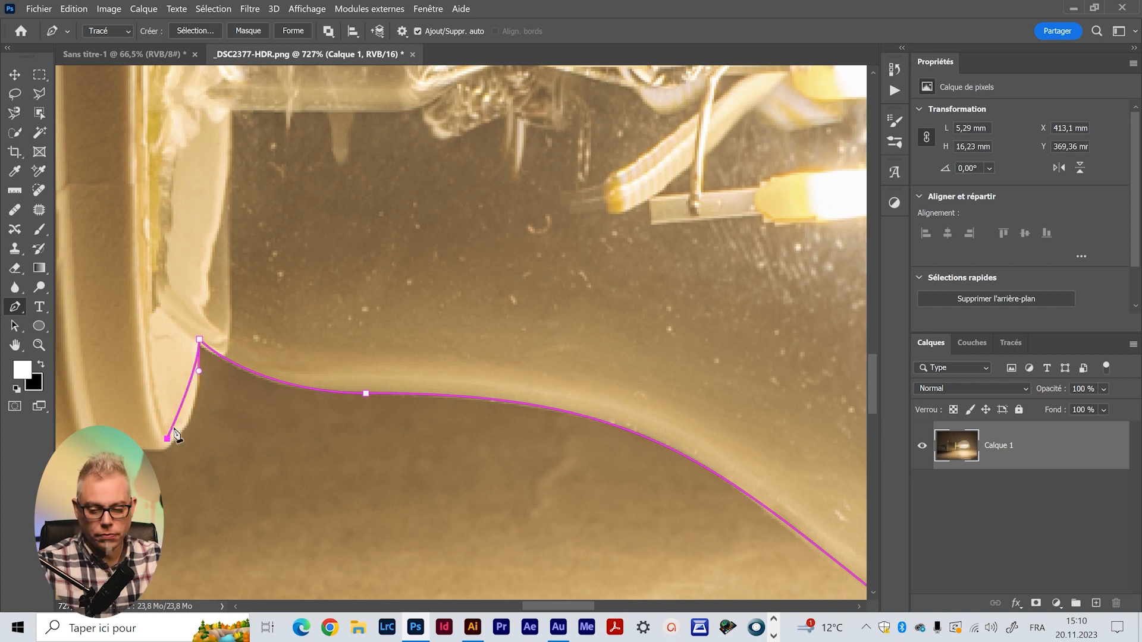
key("ctrl+z")
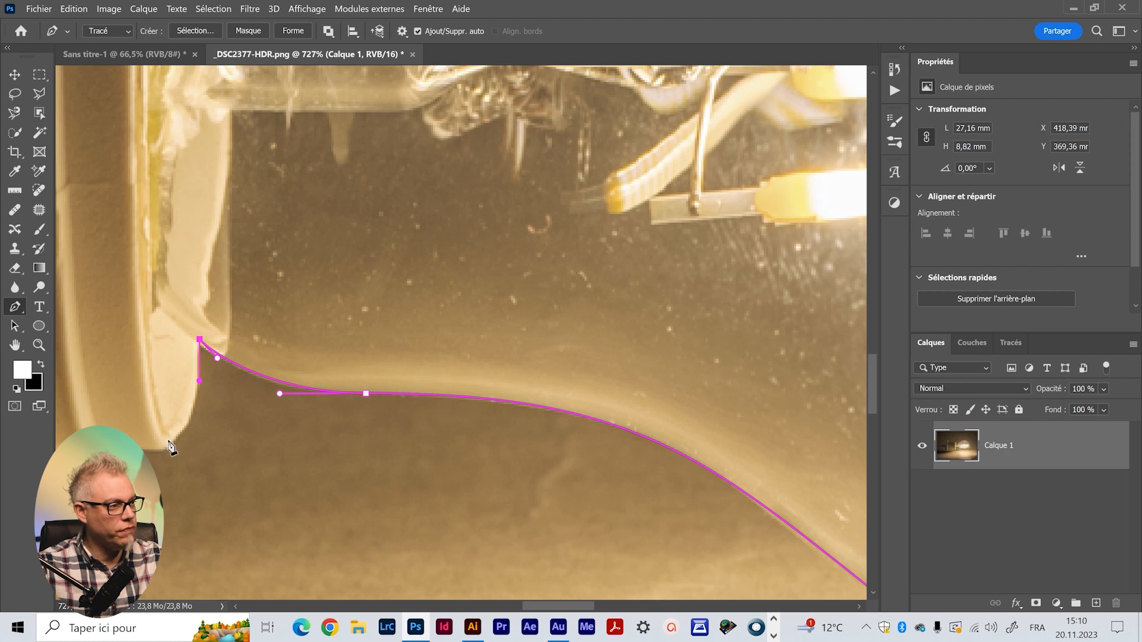
left_click_drag(167, 441, 137, 455)
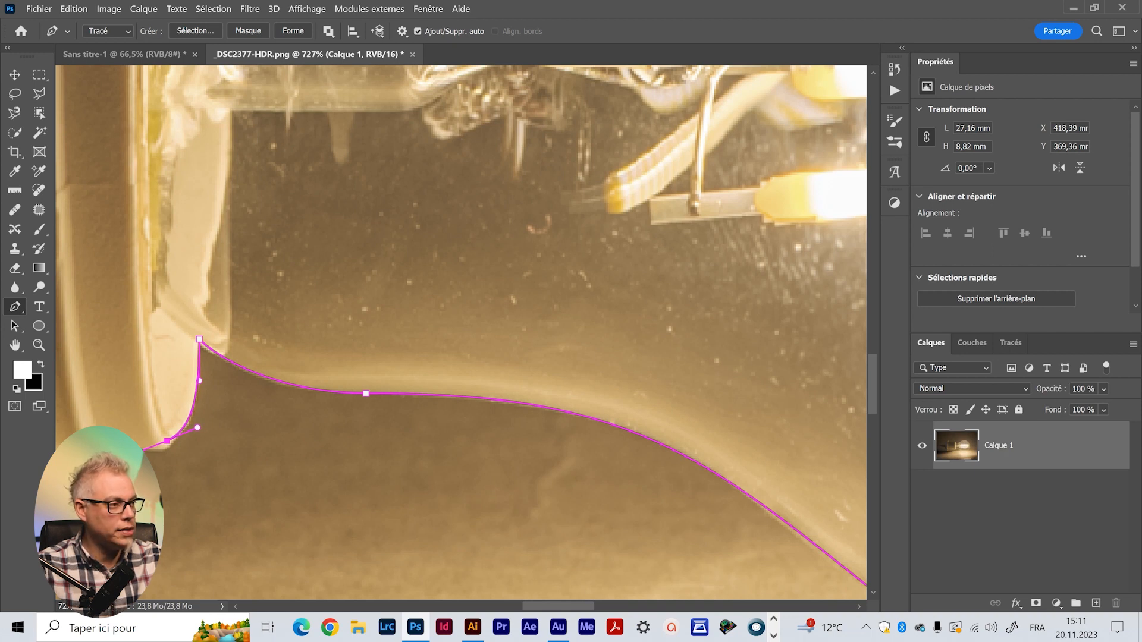
left_click_drag(137, 190, 136, 114)
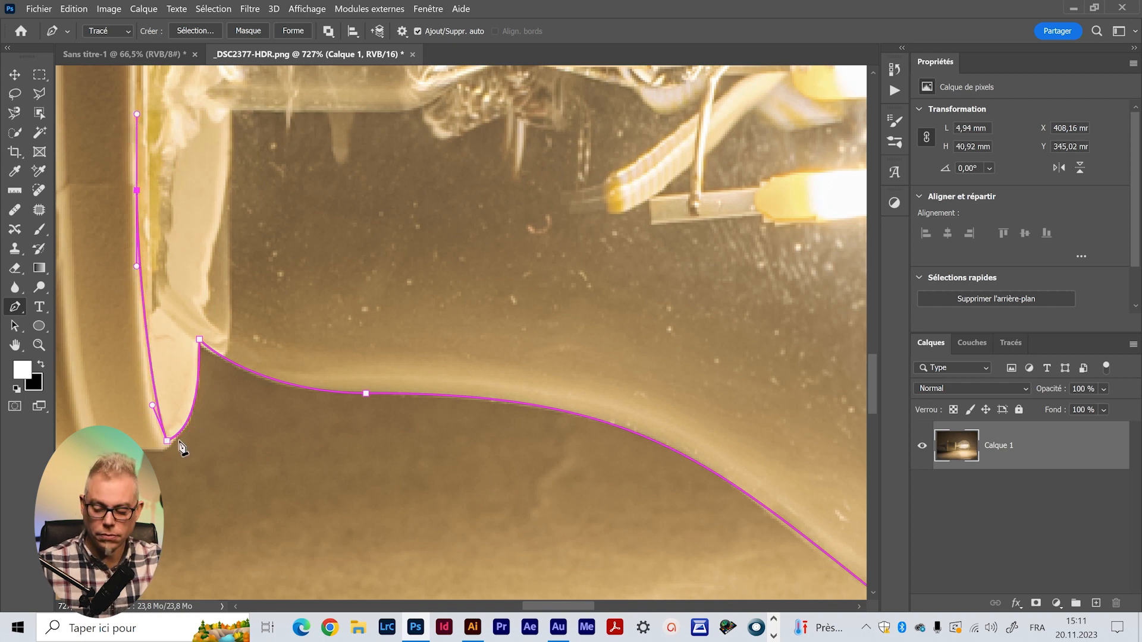
Add a smooth anchor on the upper part of the collar's socket edge and extend its outgoing handle to the collar's upper tip
scroll(165, 446, "up", 2)
scroll(167, 450, "up", 2)
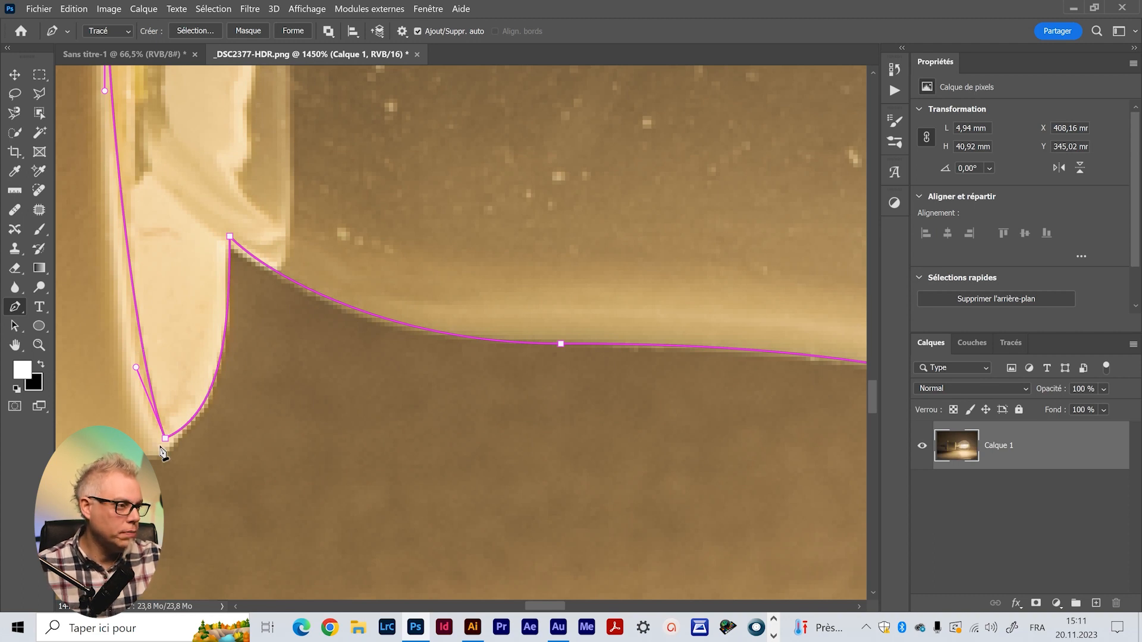
scroll(298, 302, "down", 5)
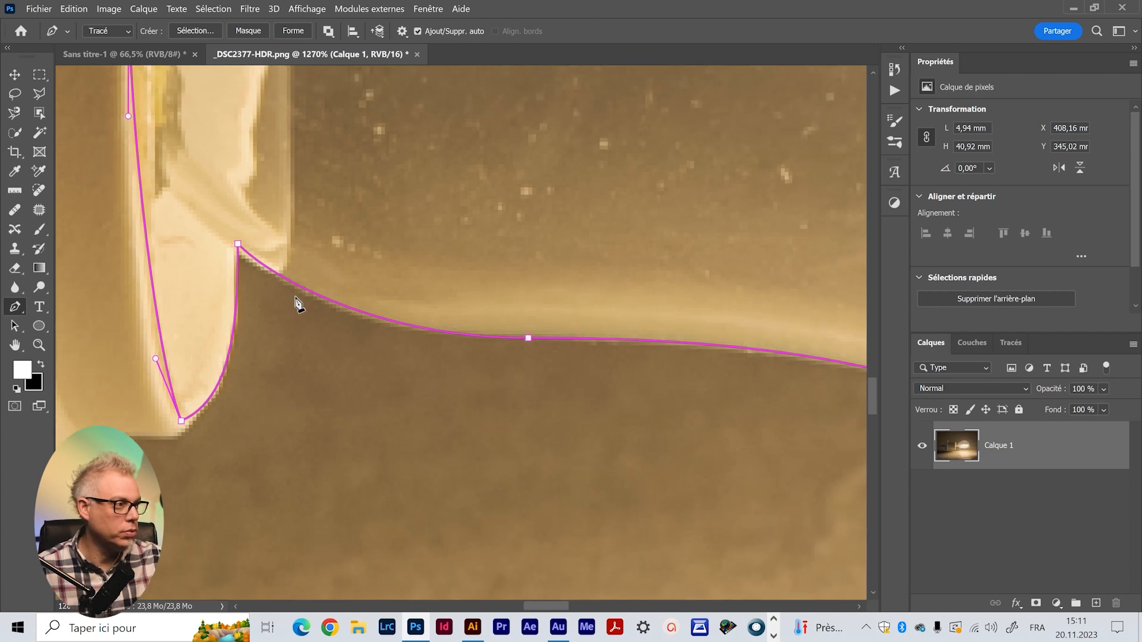
scroll(298, 304, "down", 1)
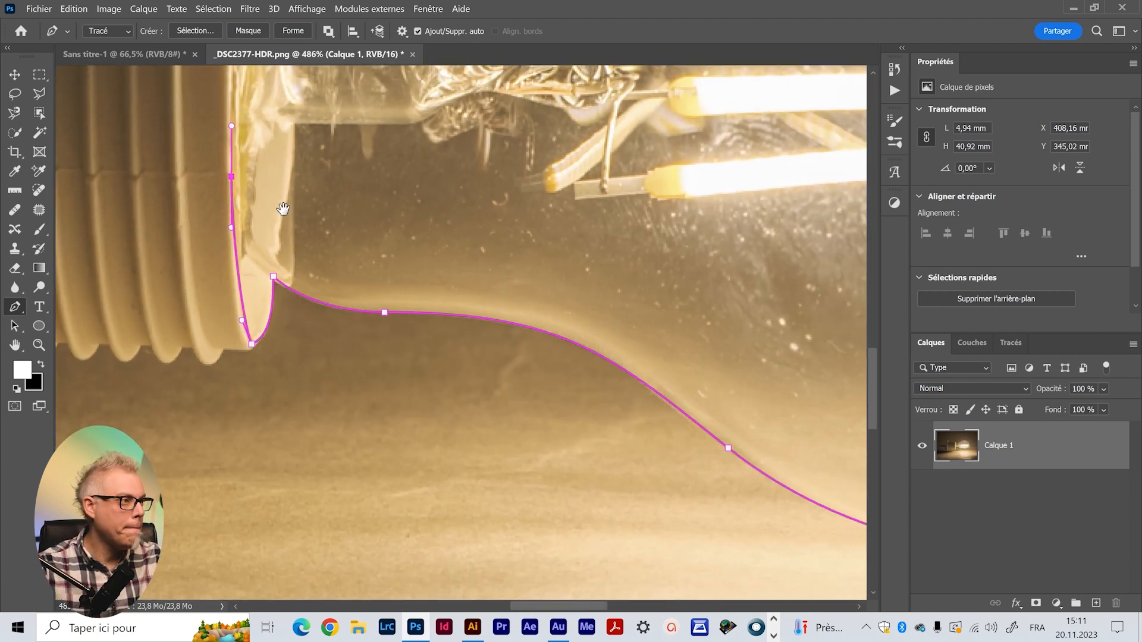
left_click_drag(283, 206, 244, 509)
left_click_drag(203, 132, 212, 79)
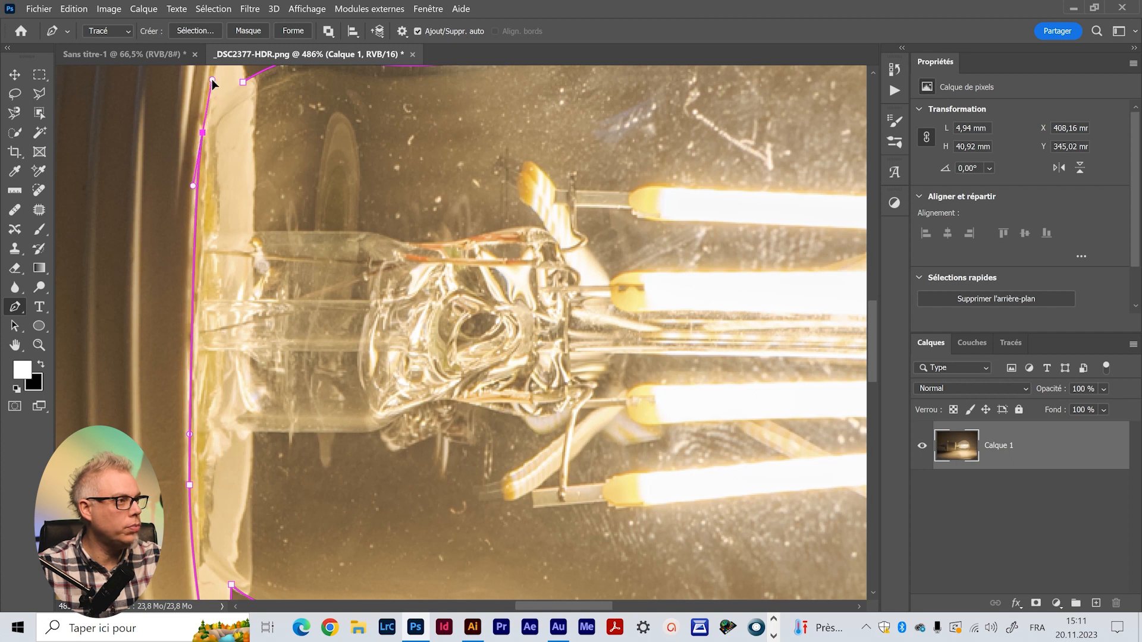
left_click_drag(228, 139, 191, 442)
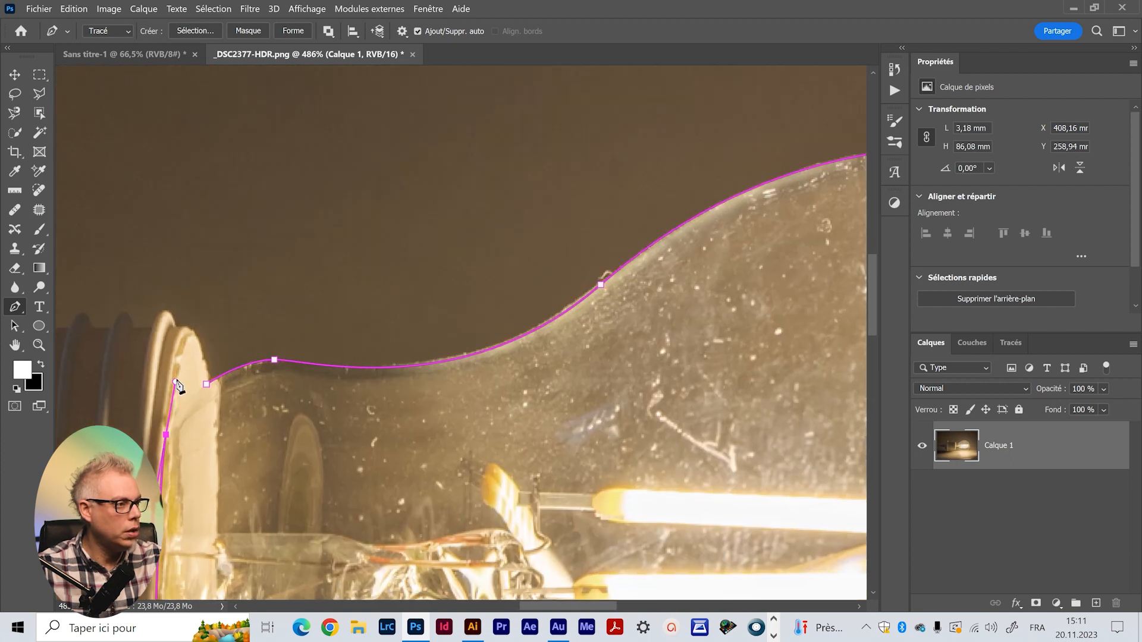
left_click_drag(176, 383, 182, 327)
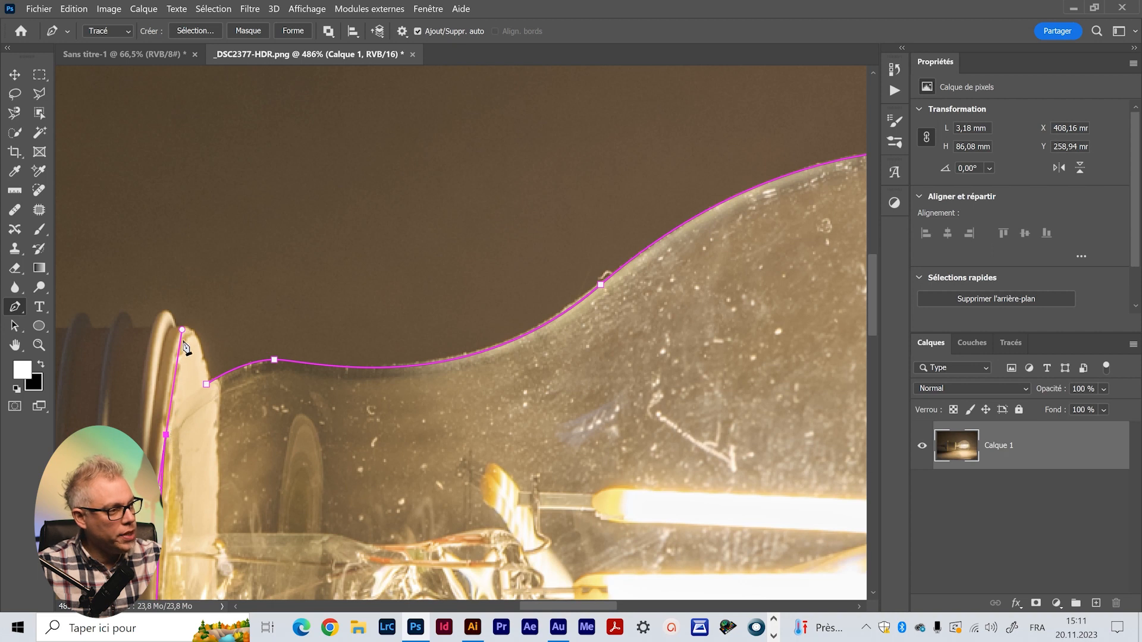
Add a curved anchor on the collar's upper rim, retract its outgoing handle, and close the path on the starting anchor
left_click_drag(203, 361, 214, 411)
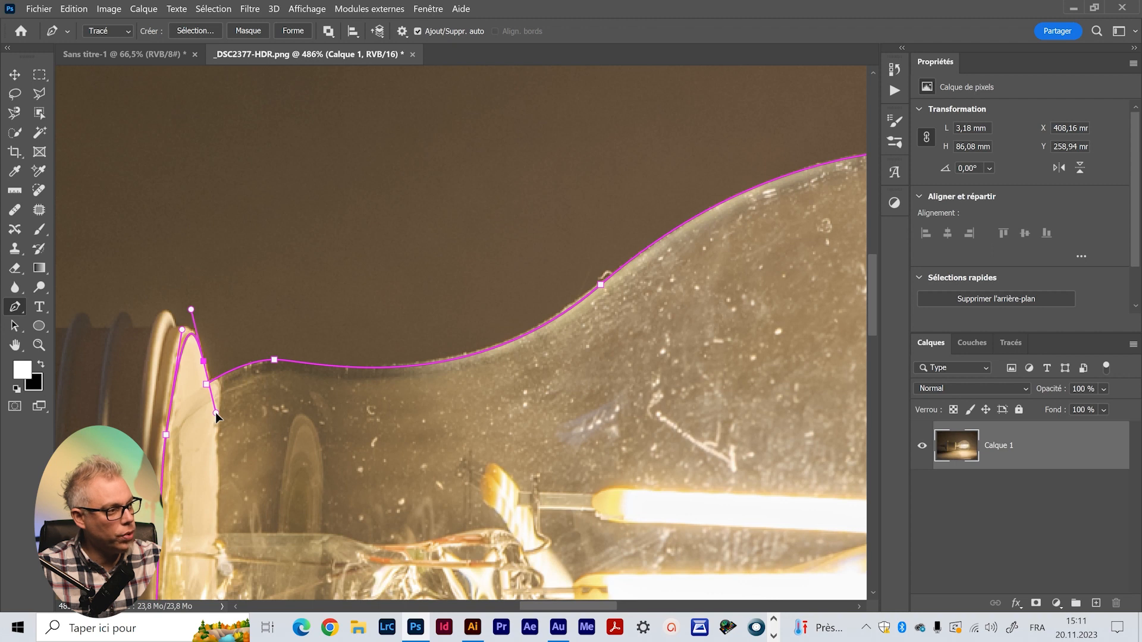
left_click_drag(215, 411, 249, 309)
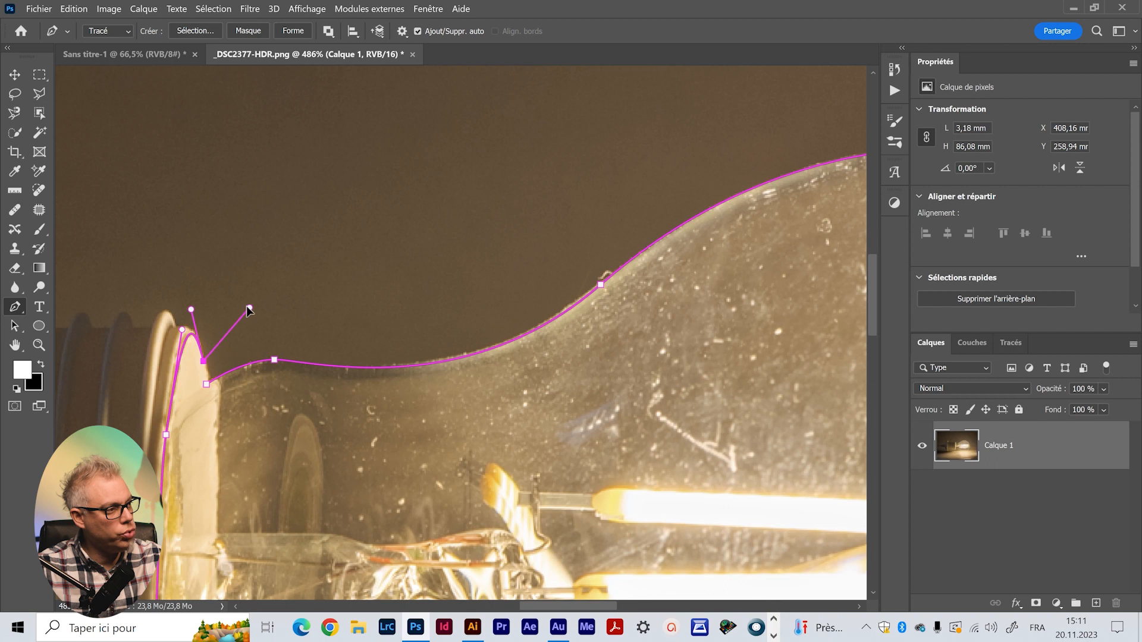
left_click_drag(268, 416, 204, 362)
left_click(206, 383)
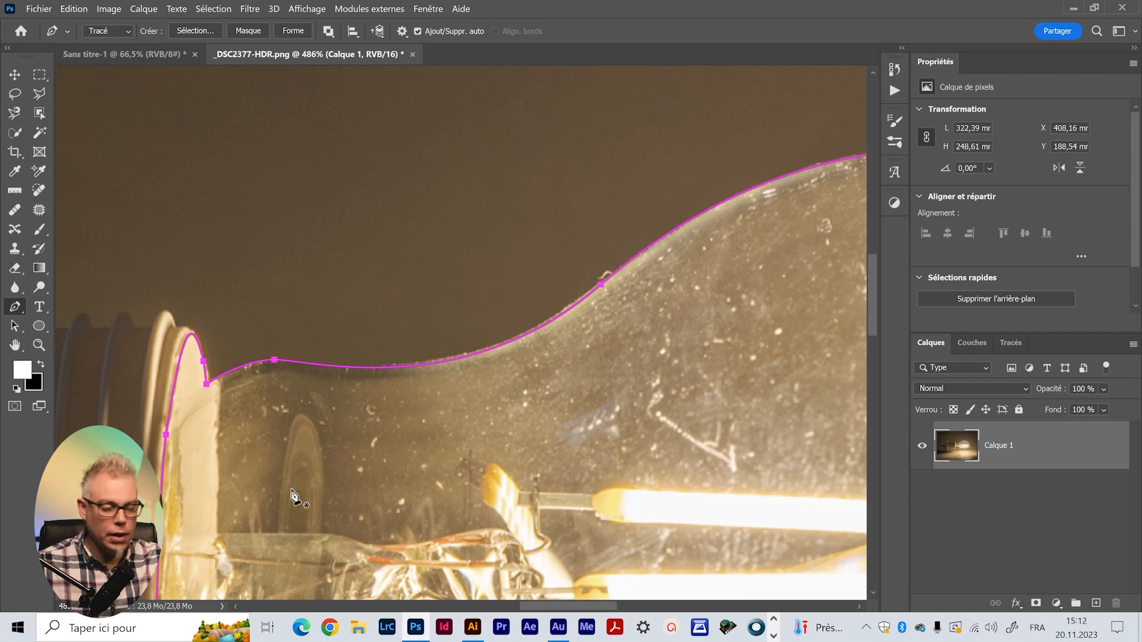
Save the light bulb's work path under the name "ampoule"
scroll(401, 440, "down", 5)
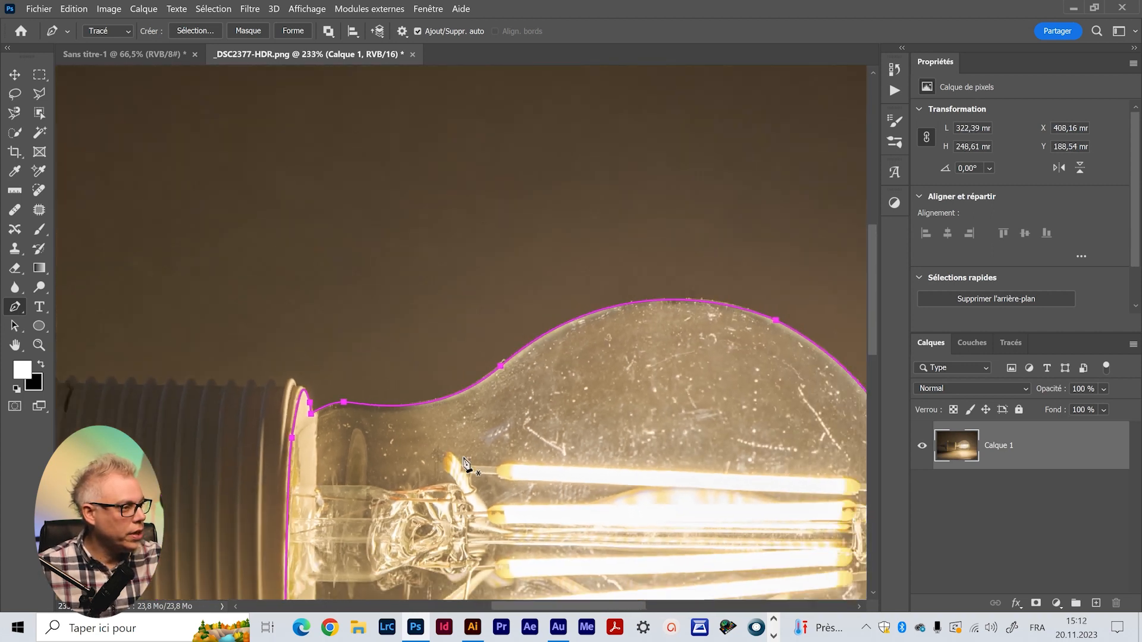
scroll(466, 465, "down", 4)
left_click_drag(582, 481, 522, 344)
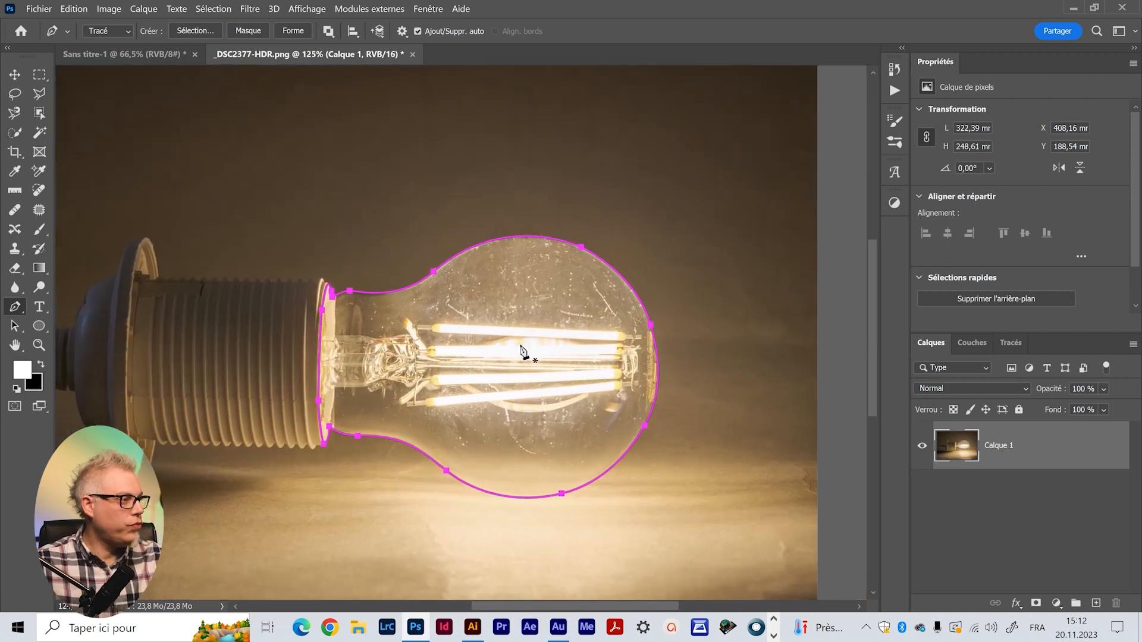
left_click(1012, 342)
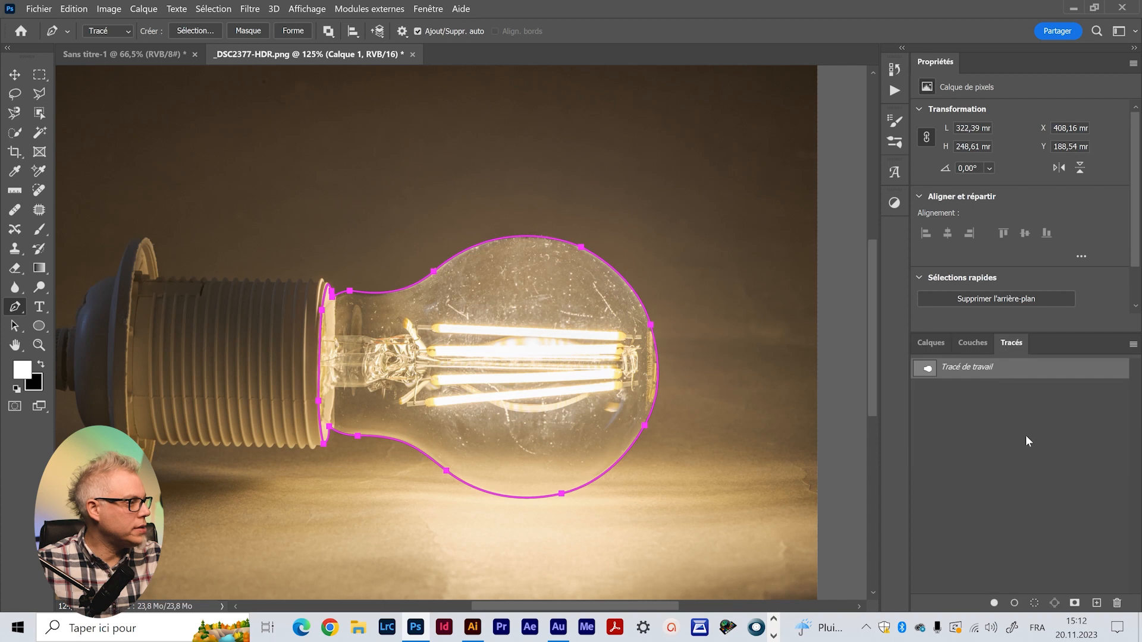
double_click(927, 367)
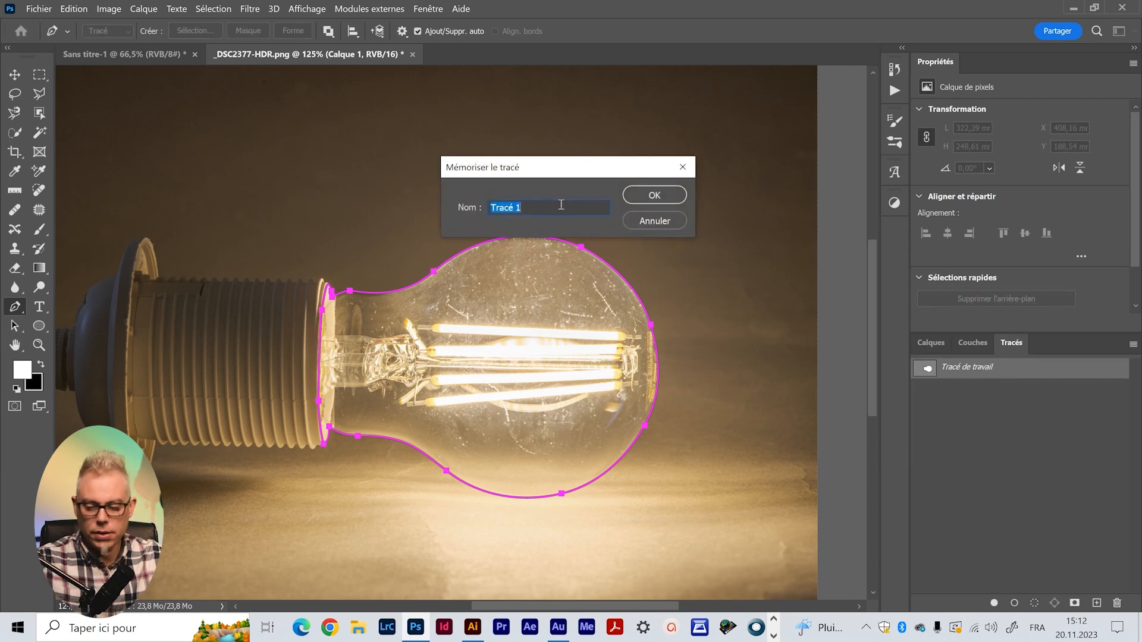
type("ampoule")
key("Return")
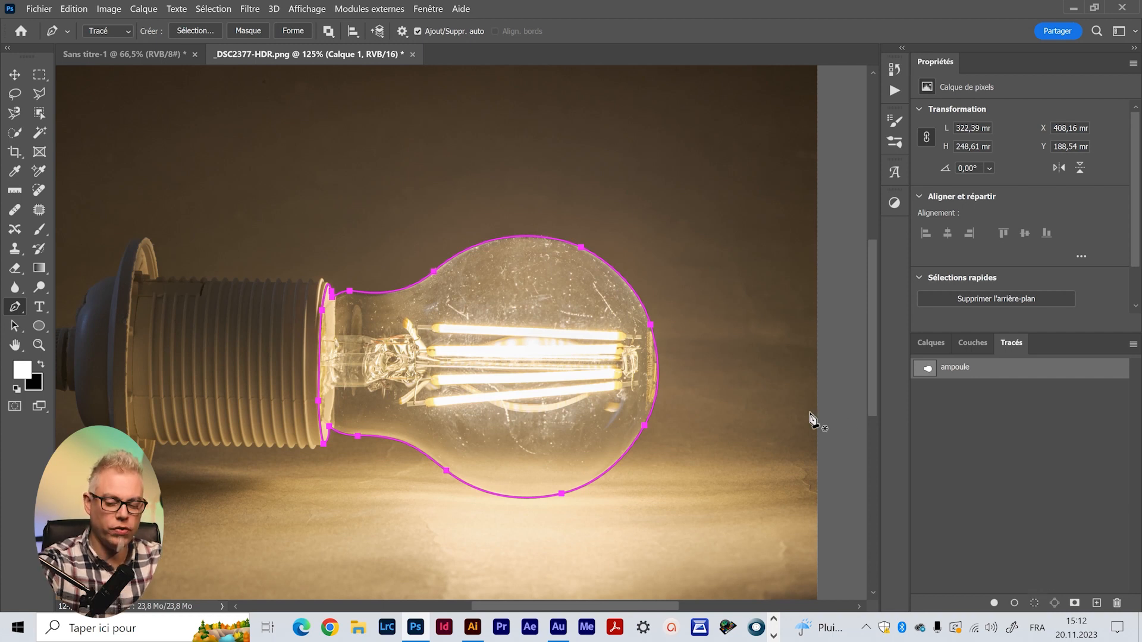
Convert the ampoule path into a selection and add a layer mask to Calque 1 from it
key("ctrl+Return")
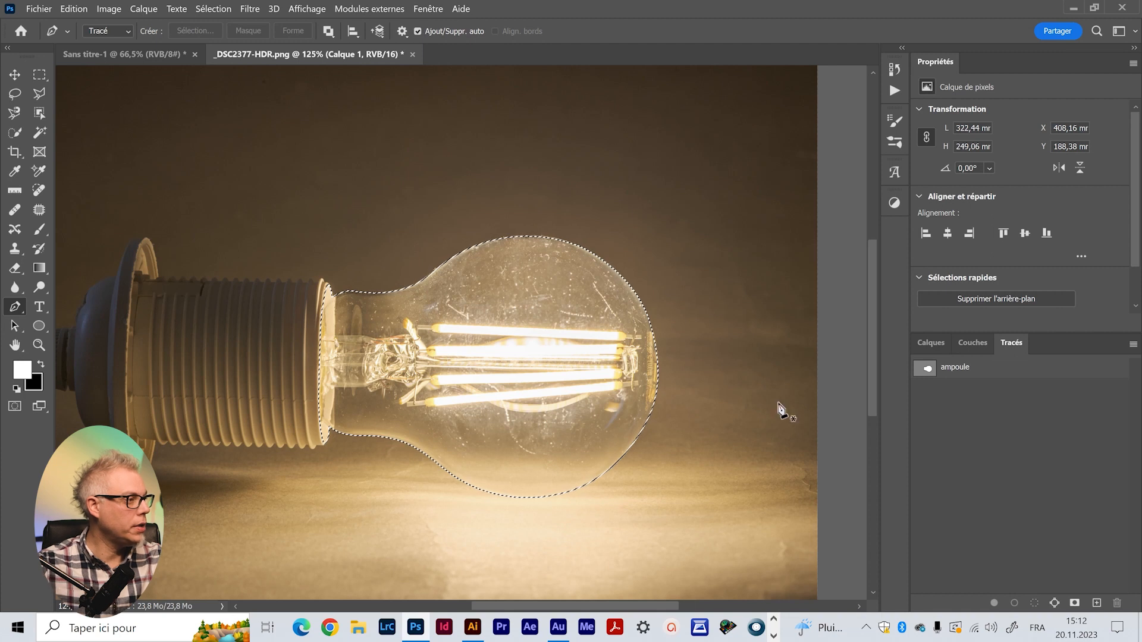
left_click(931, 342)
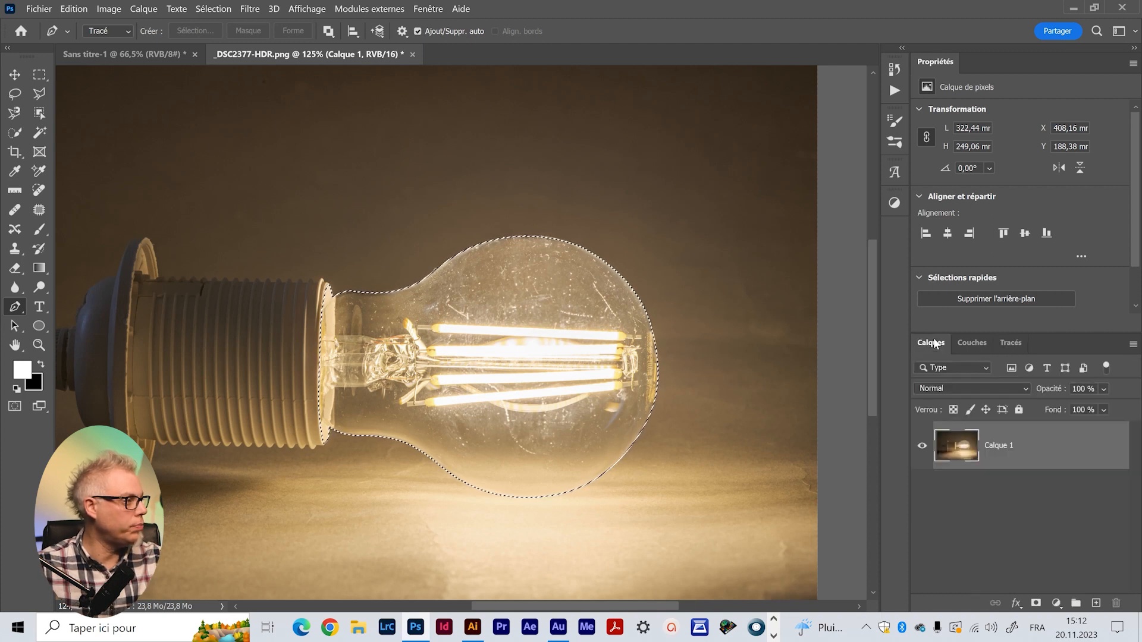
left_click(1035, 603)
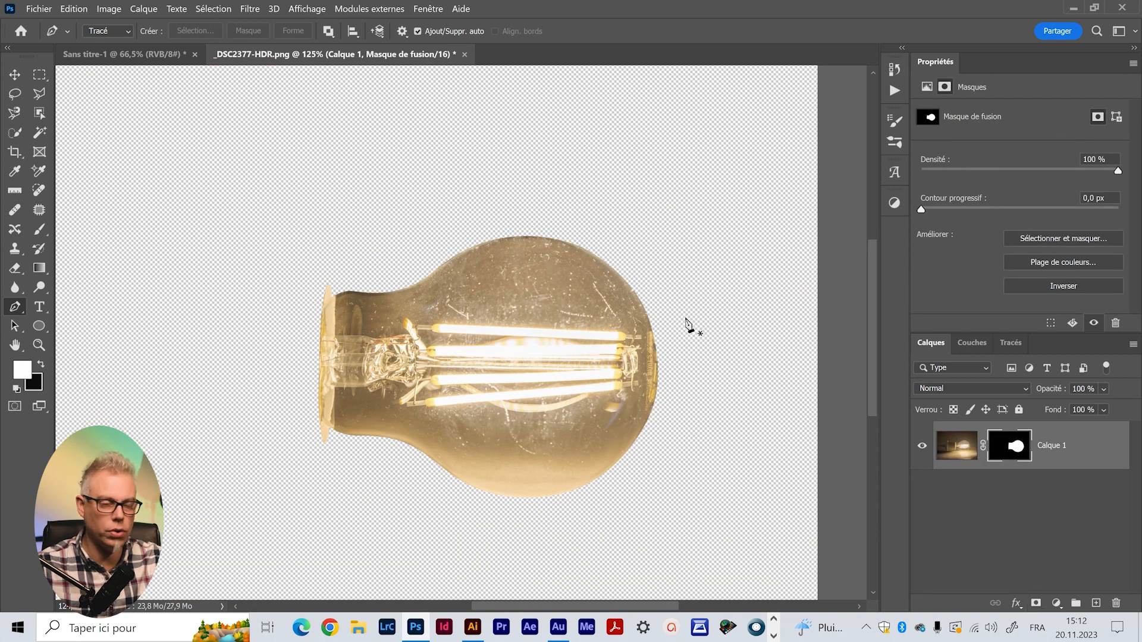
scroll(453, 351, "down", 3)
left_click_drag(459, 330, 509, 275)
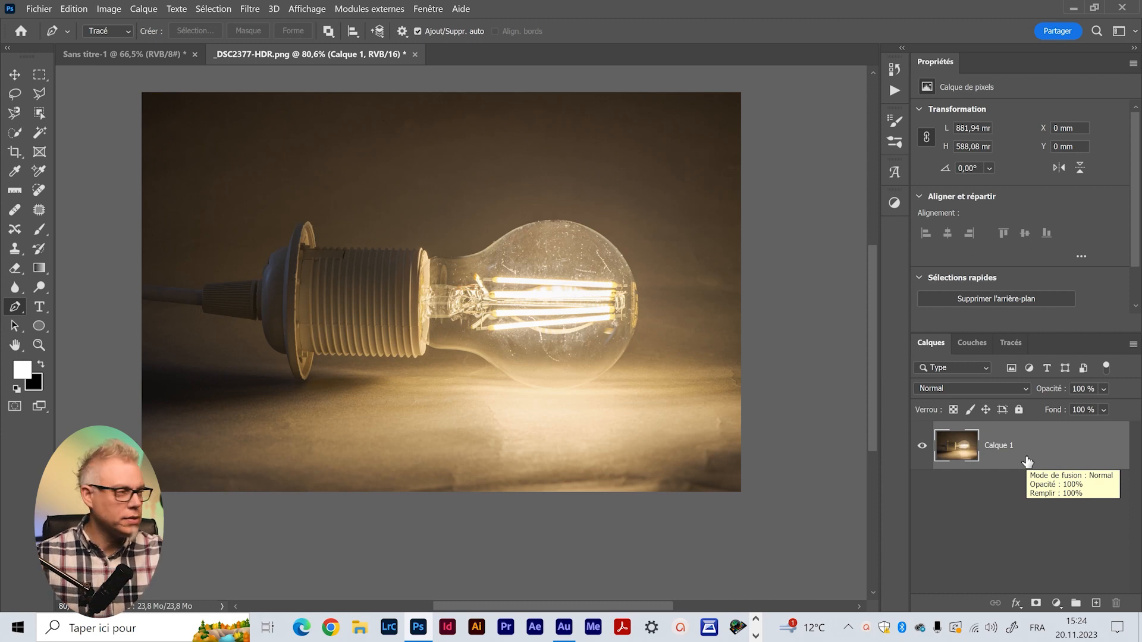
Activate the saved ampoule path and apply it to Calque 1 as a vector mask
left_click(1010, 342)
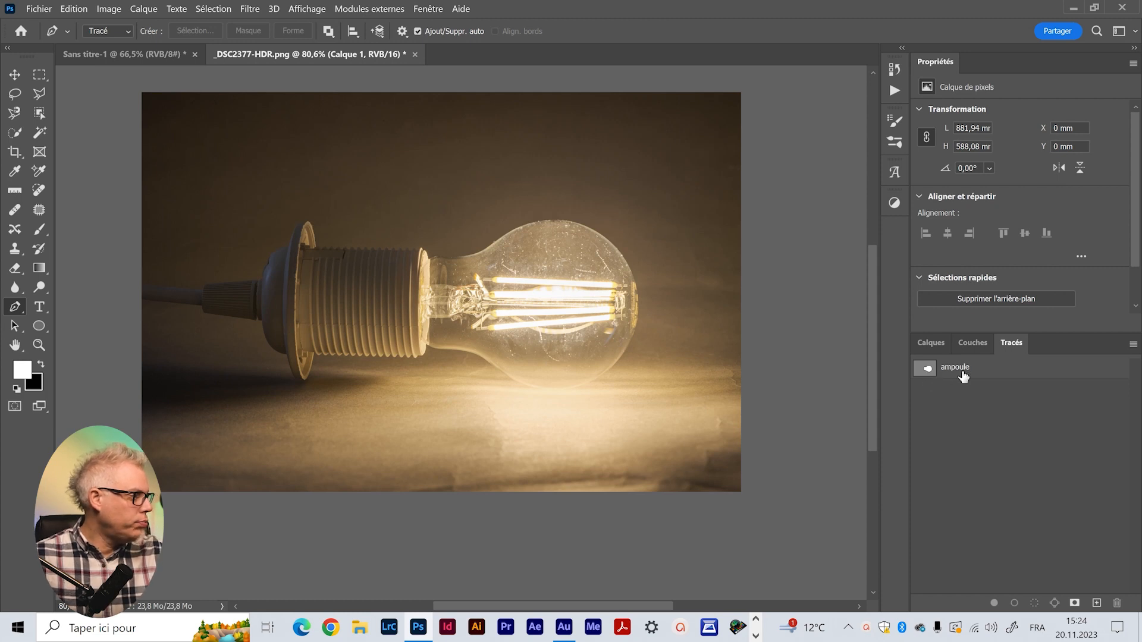
left_click(928, 369)
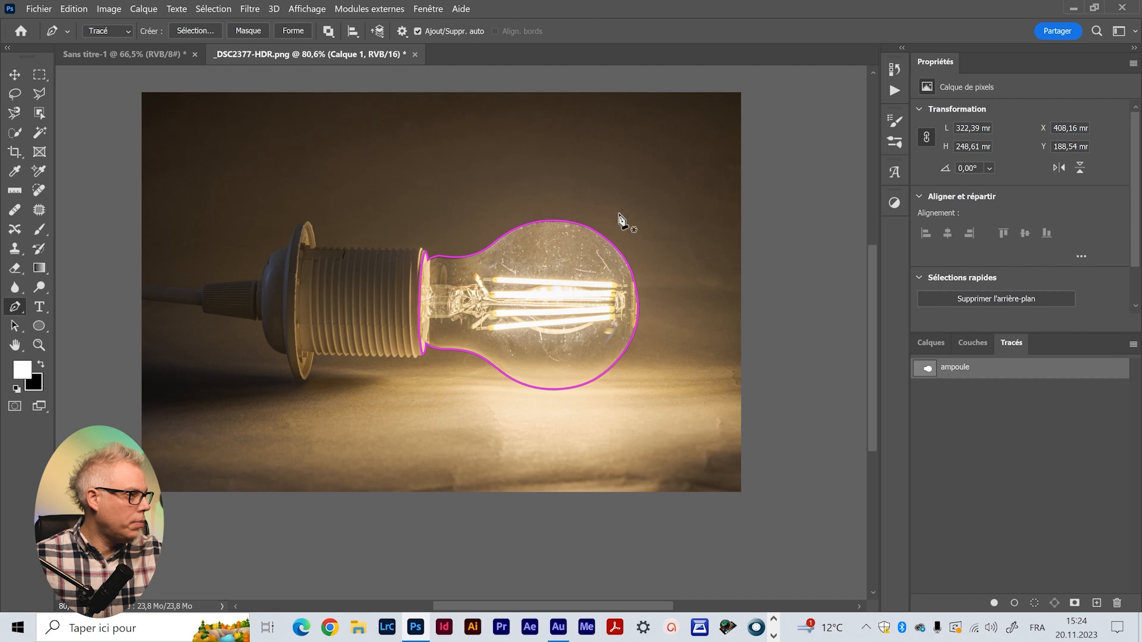
scroll(505, 407, "up", 3)
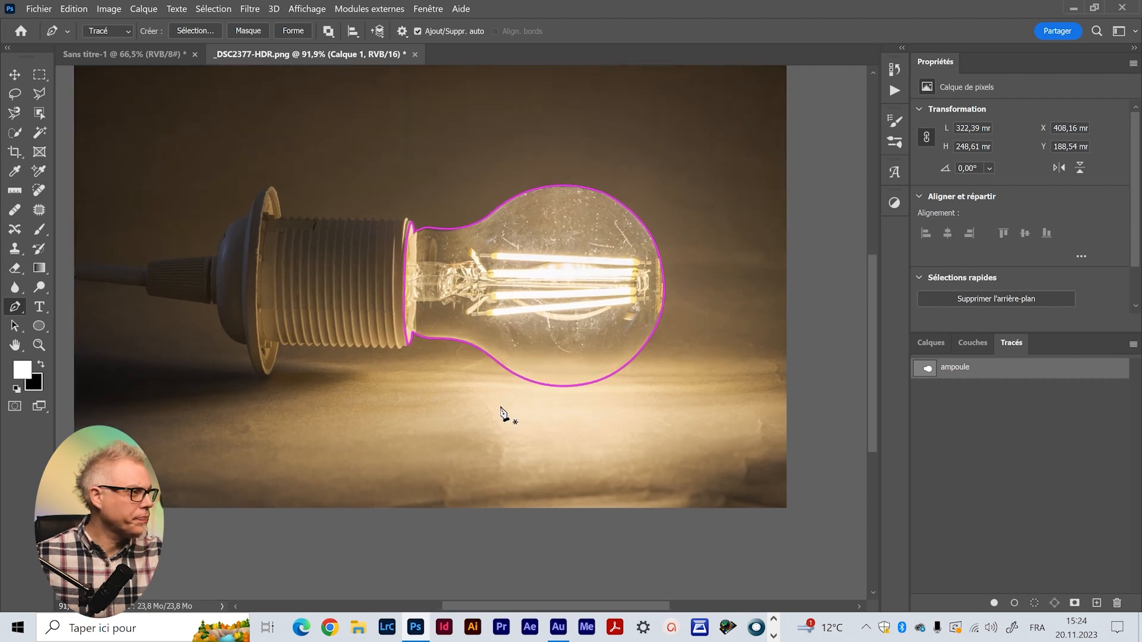
left_click_drag(572, 438, 591, 438)
left_click(931, 342)
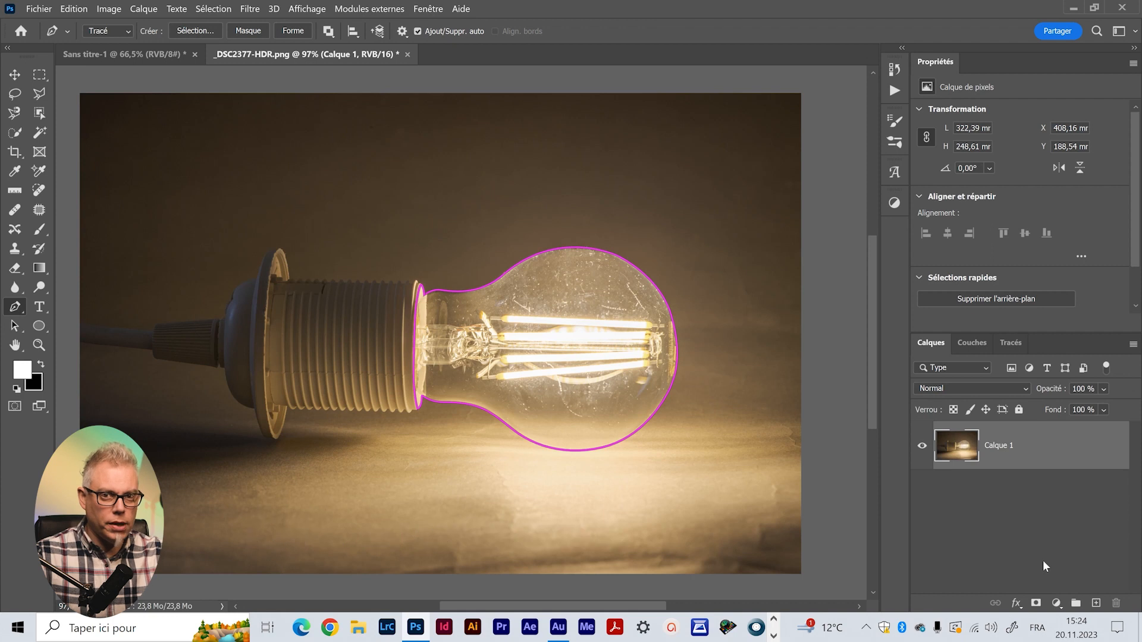
left_click(1035, 605, "ctrl")
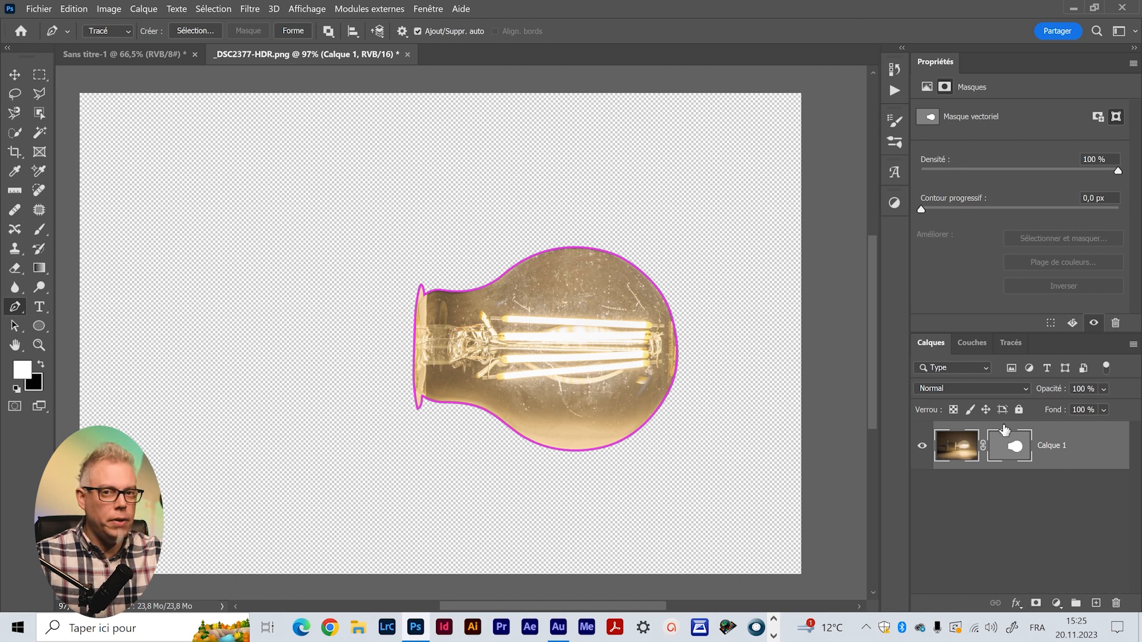
Try adding a pixel layer mask alongside Calque 1's vector mask, and undo it
left_click(1035, 605)
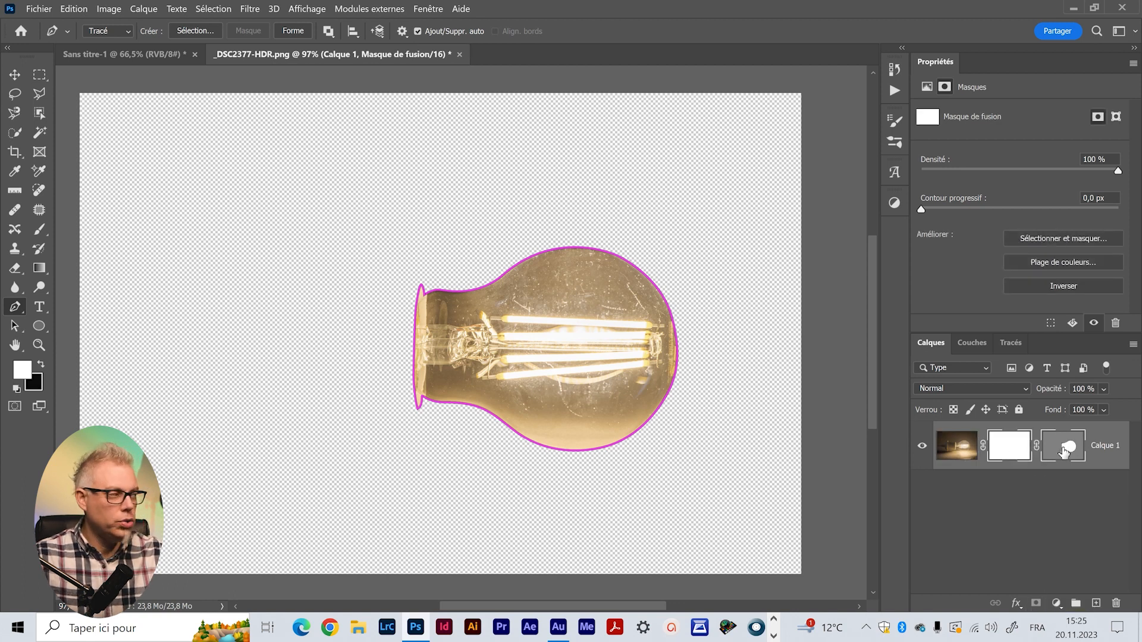
key("ctrl+z")
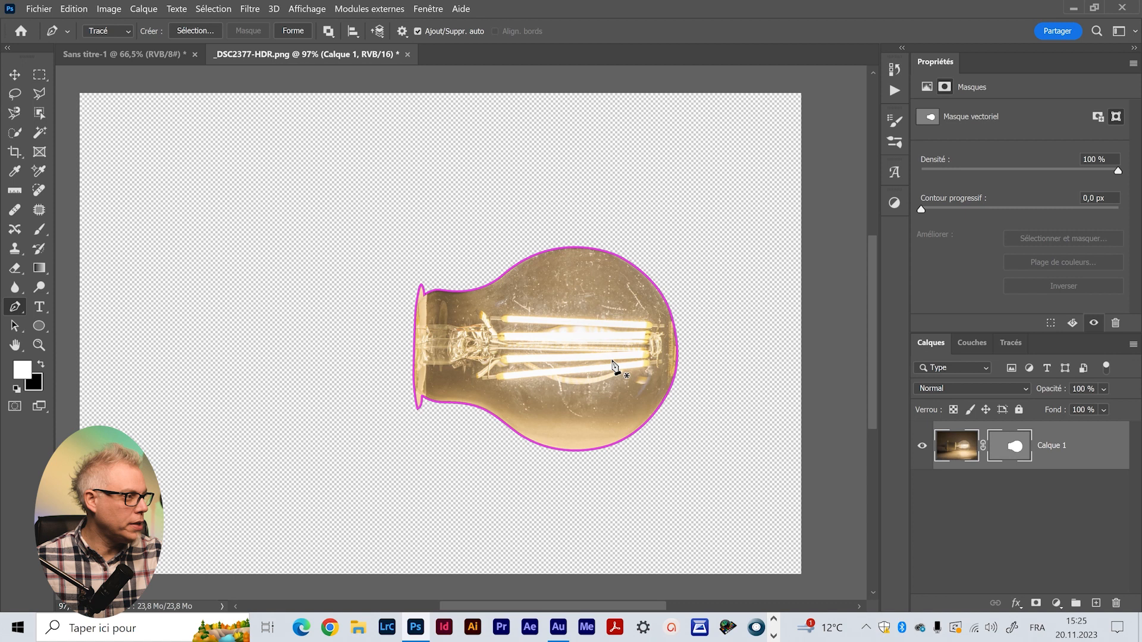
Switch to the Direct Selection tool and select the vector mask's outline along the bulb's upper neck
scroll(612, 364, "up", 5)
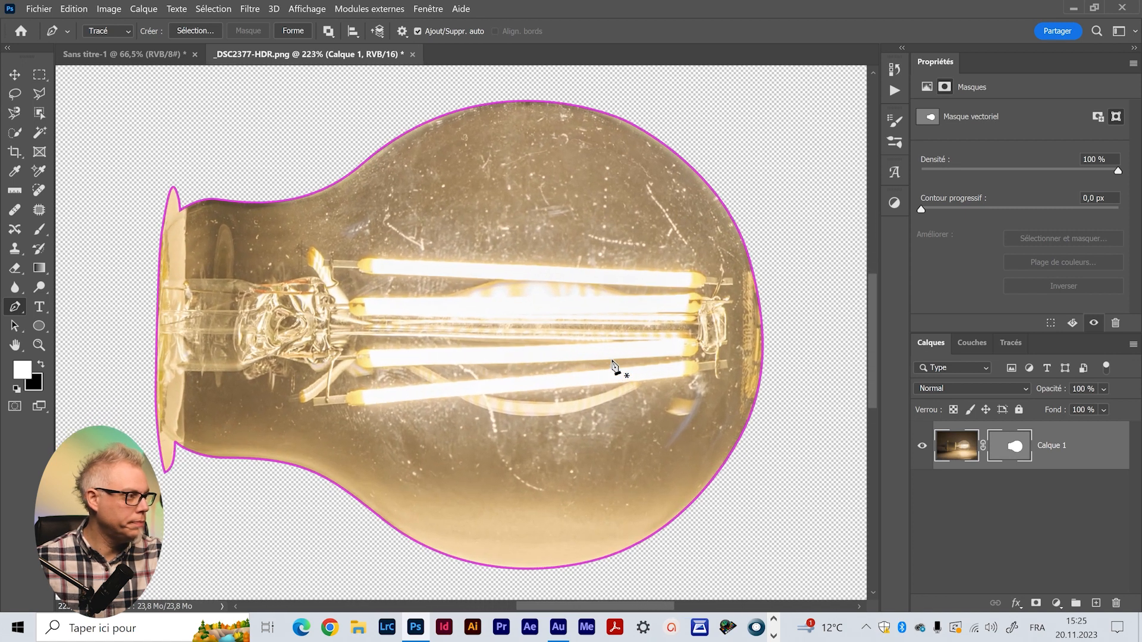
scroll(612, 361, "up", 1)
left_click_drag(632, 319, 672, 402)
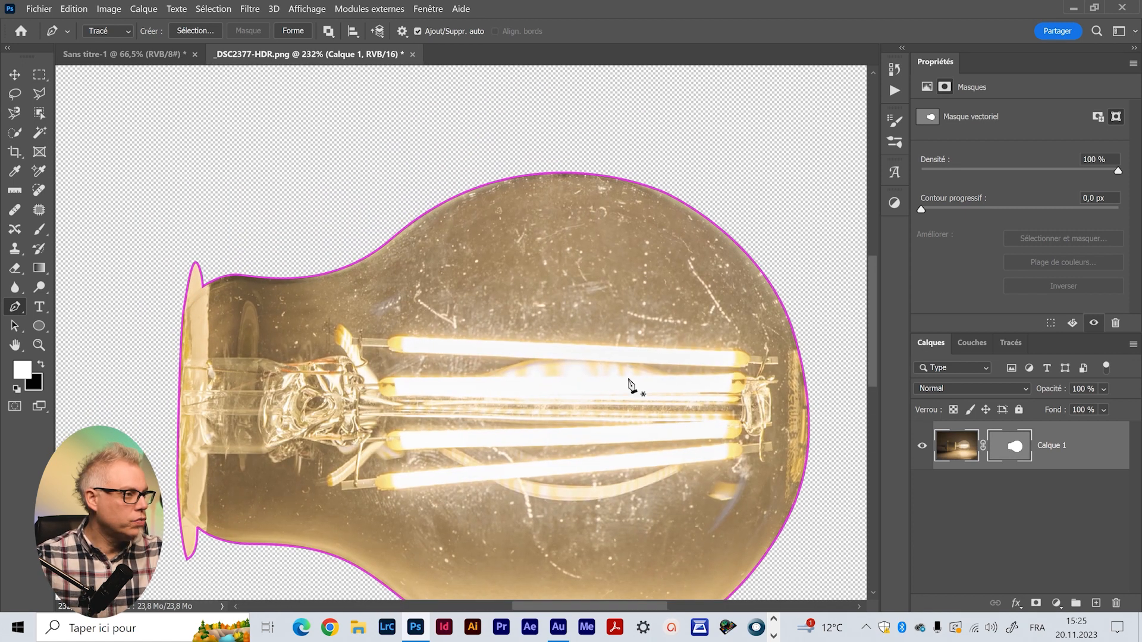
scroll(281, 307, "up", 2)
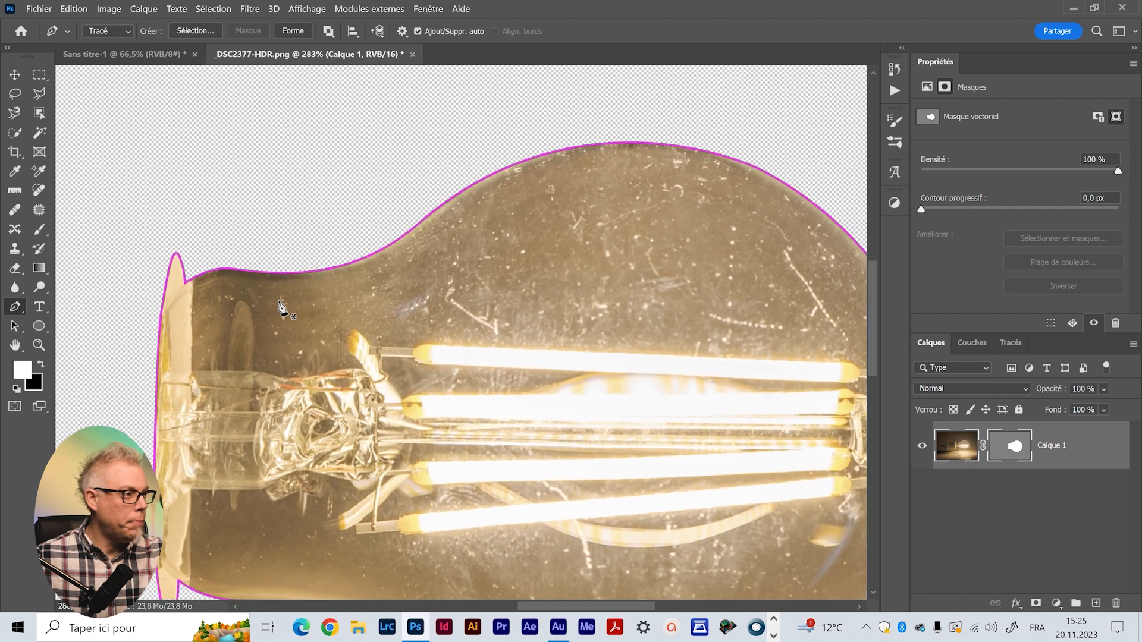
scroll(331, 349, "down", 2)
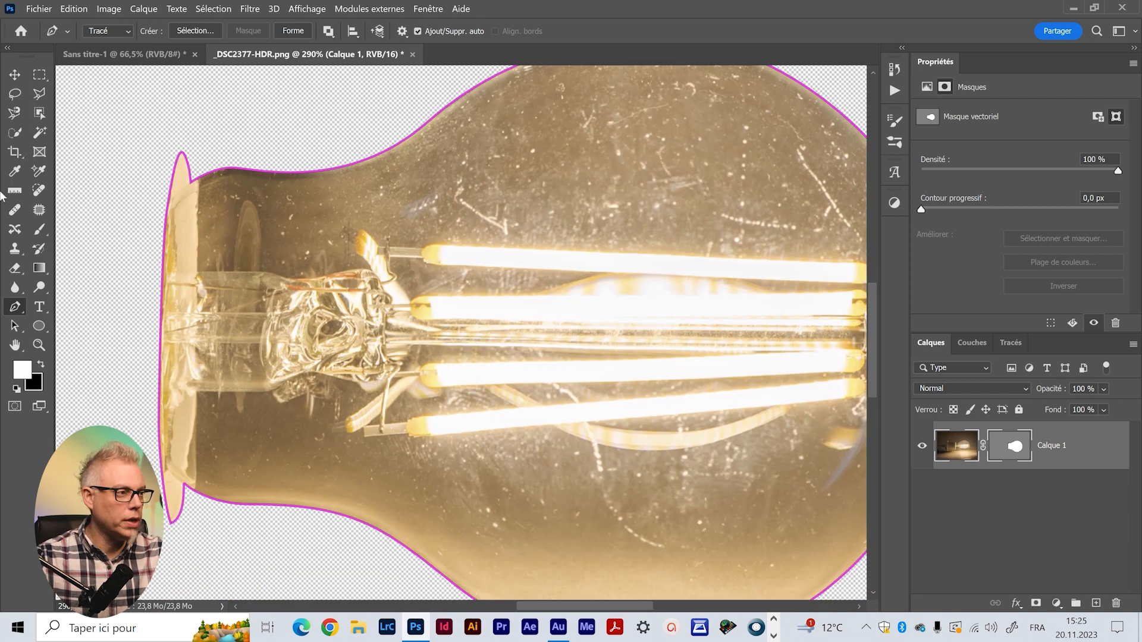
left_click(16, 326)
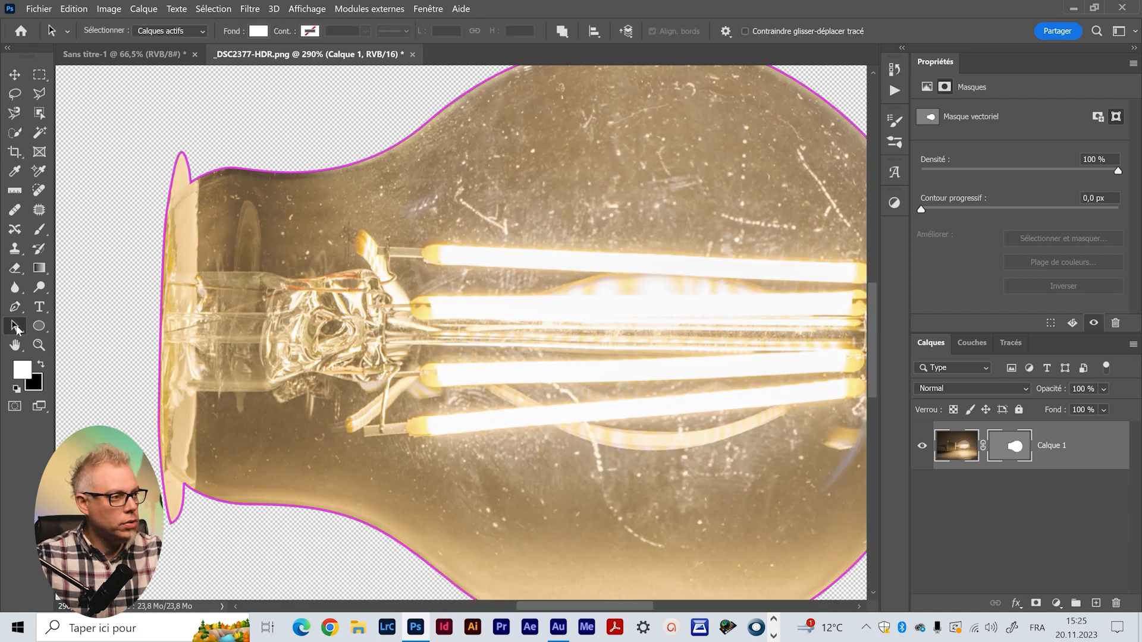
right_click(16, 329)
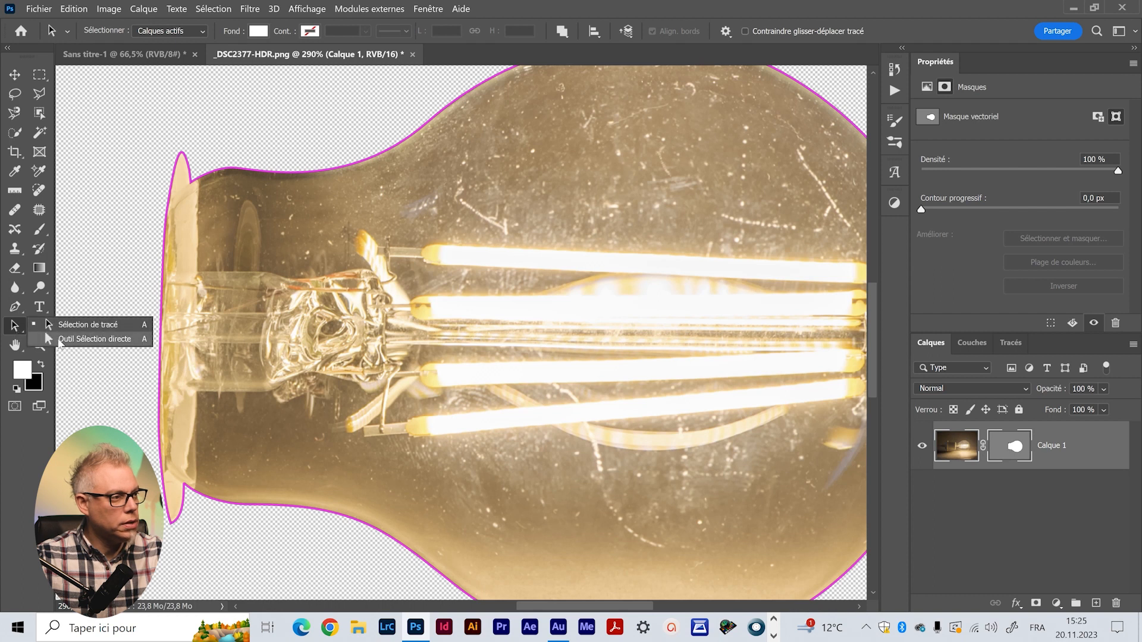
left_click(95, 339)
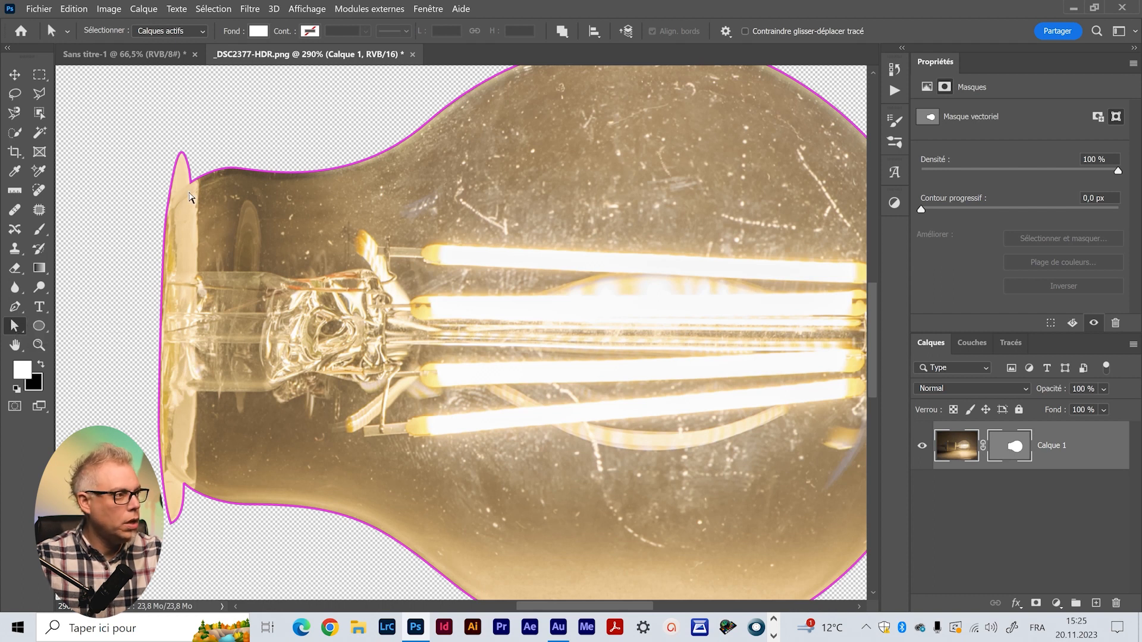
left_click(262, 174)
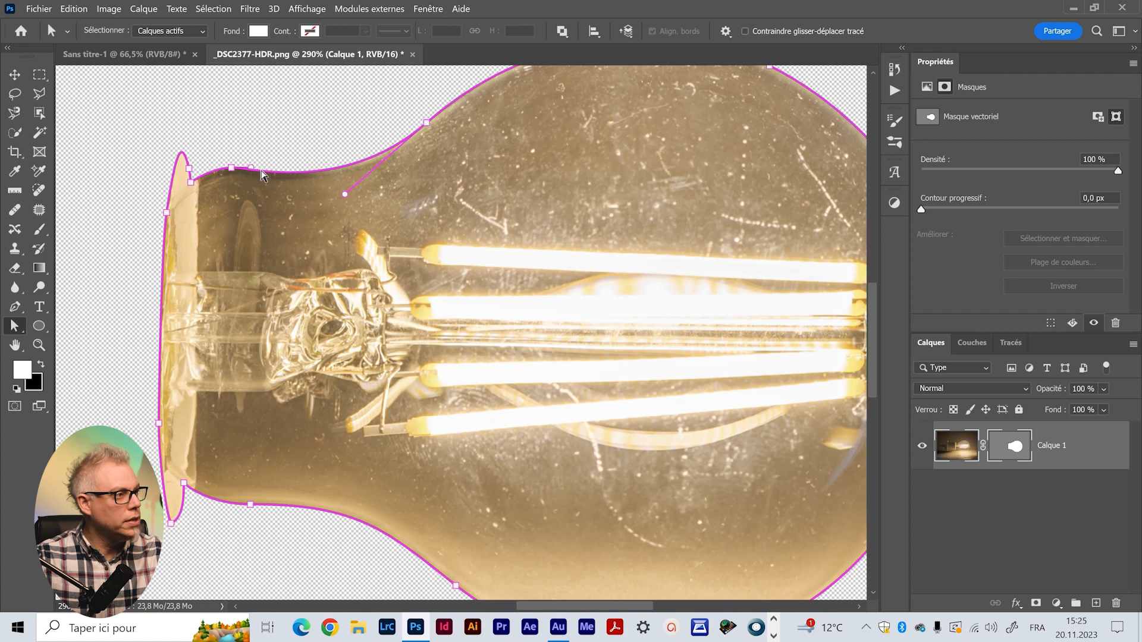
Select the vector mask's anchor on the bulb's upper-right curve and reposition it precisely on the glass edge
left_click_drag(508, 293, 318, 387)
left_click(579, 160)
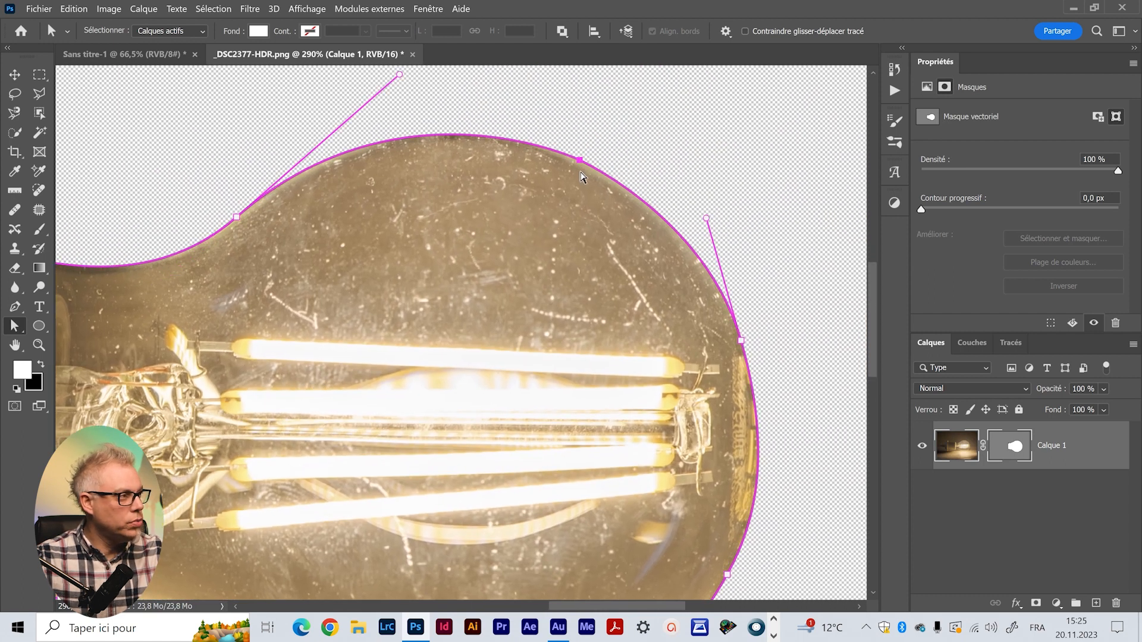
left_click_drag(484, 212, 481, 247)
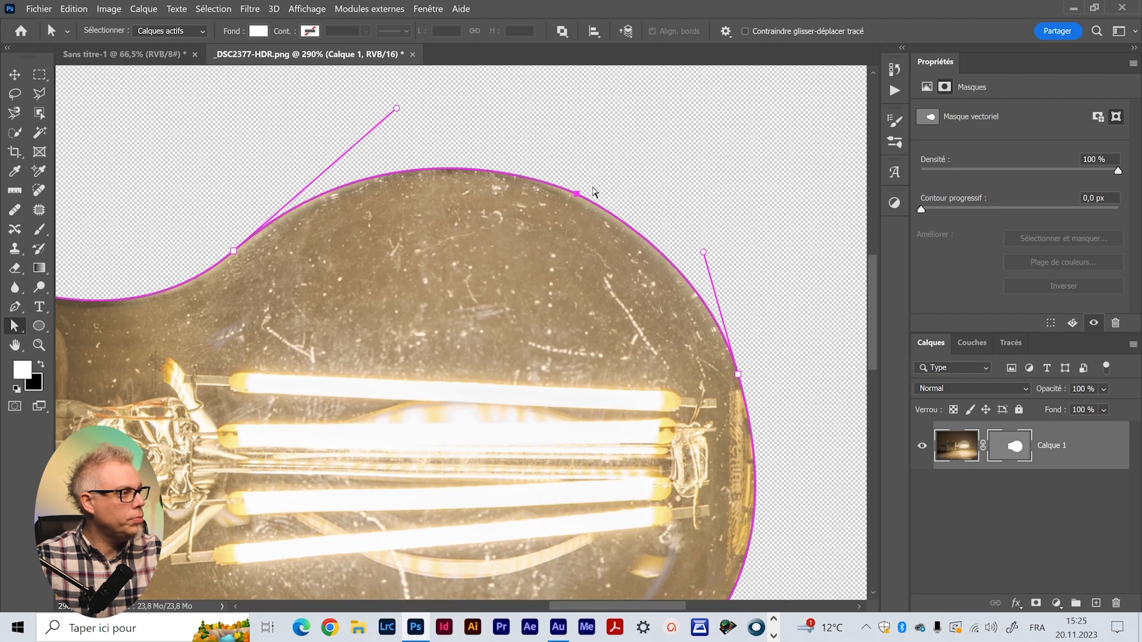
left_click_drag(397, 108, 403, 106)
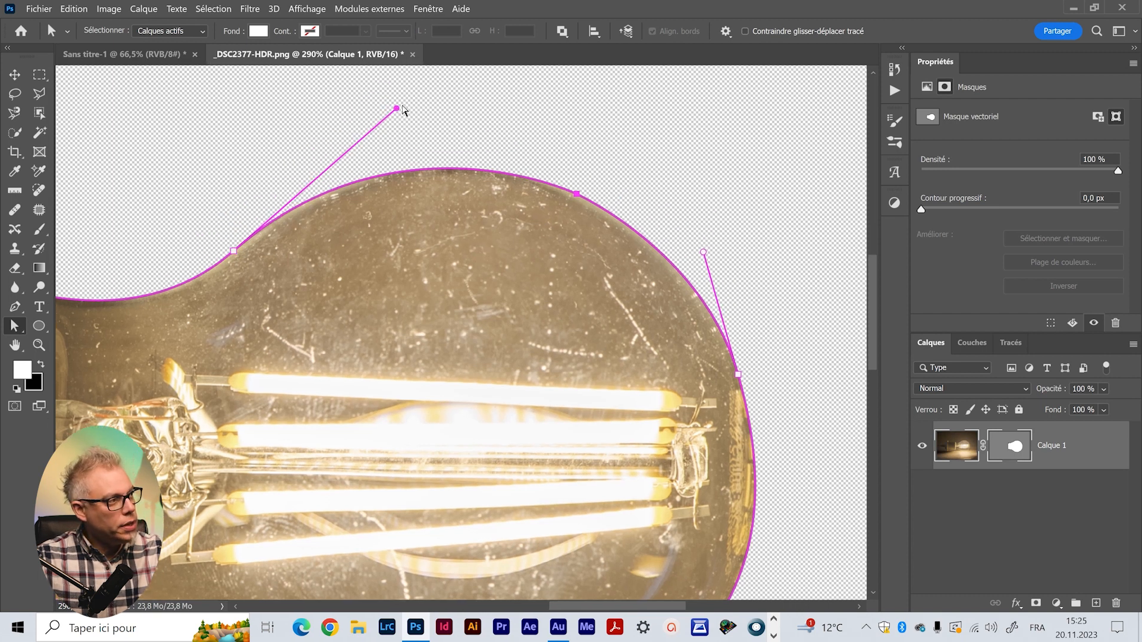
left_click(737, 375)
left_click(576, 190)
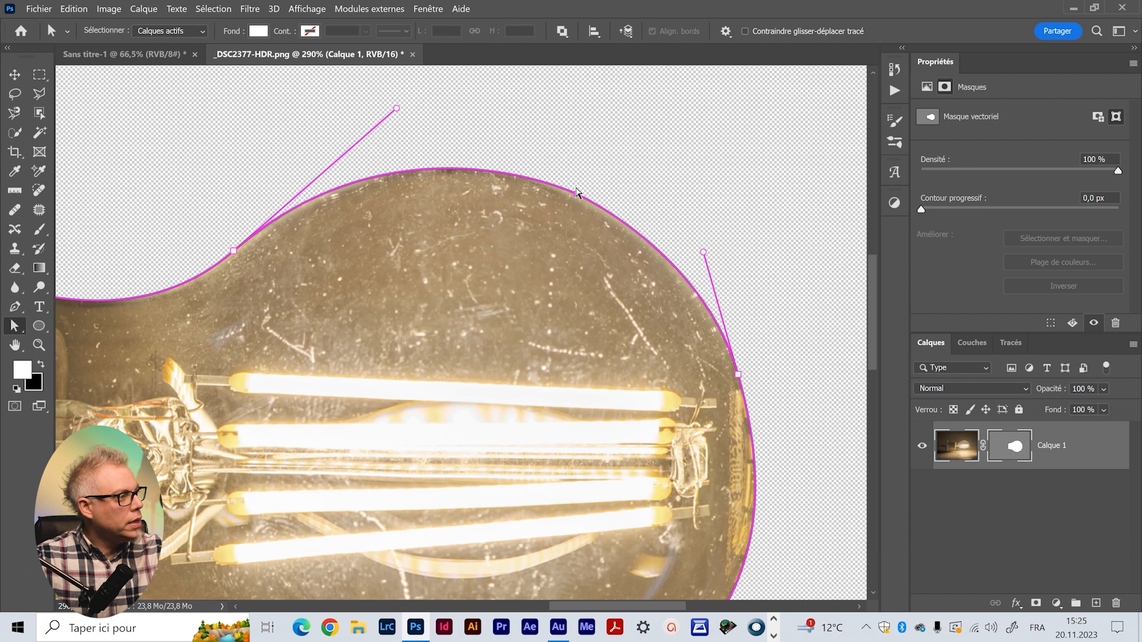
mouse_move(576, 195)
left_mouse_down()
mouse_move(565, 209)
mouse_move(591, 163)
mouse_move(574, 190)
left_mouse_up()
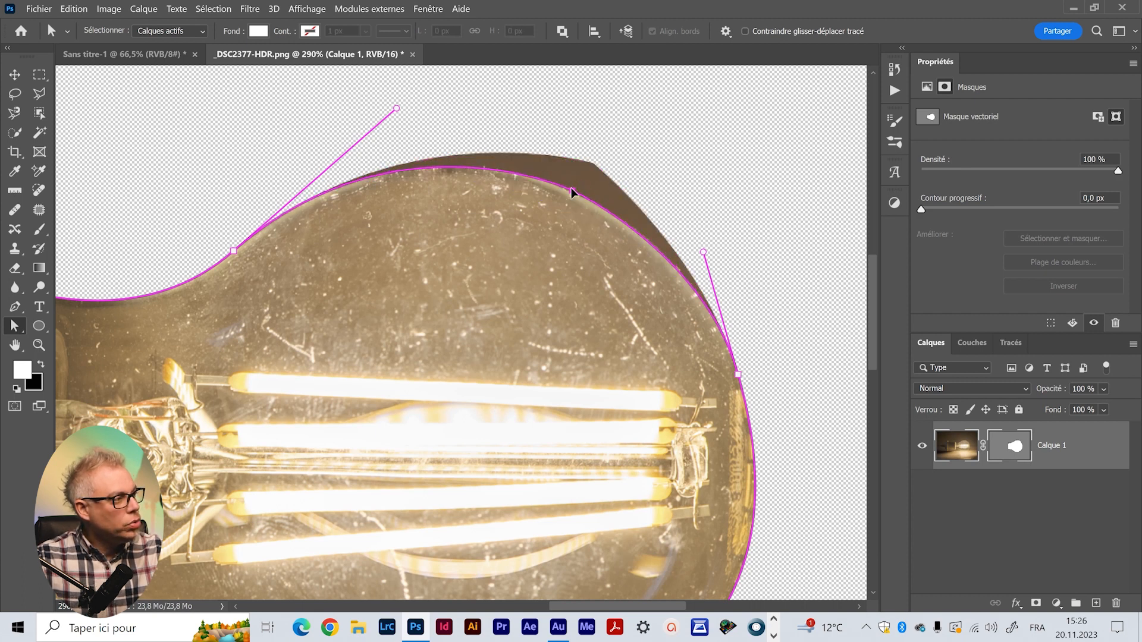
scroll(571, 192, "up", 5)
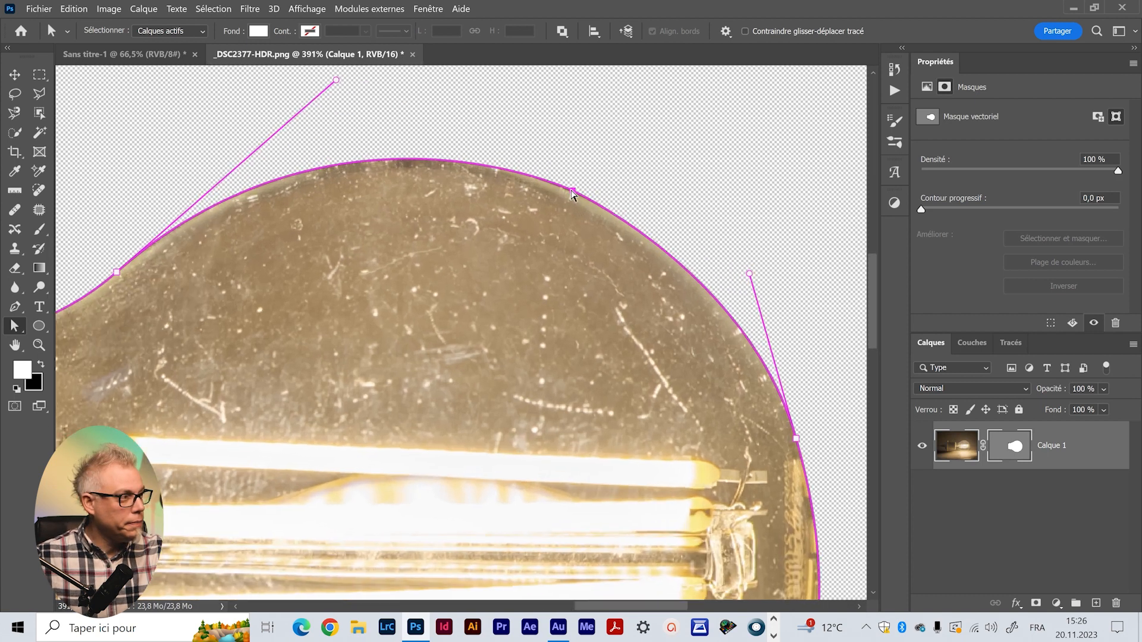
scroll(579, 195, "up", 1)
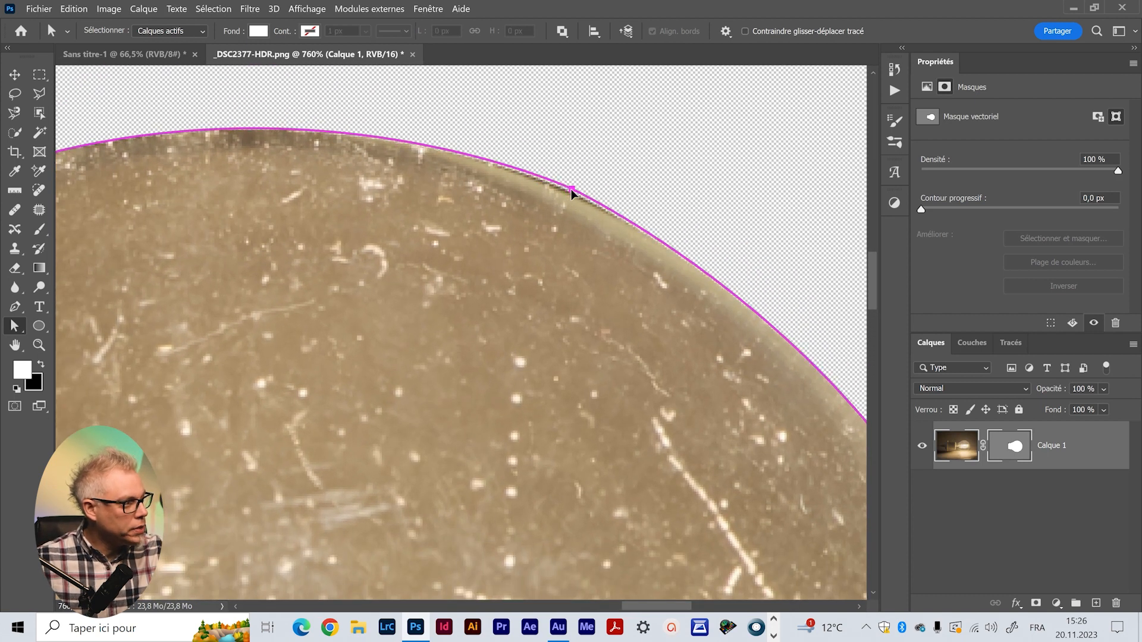
left_click_drag(575, 188, 568, 195)
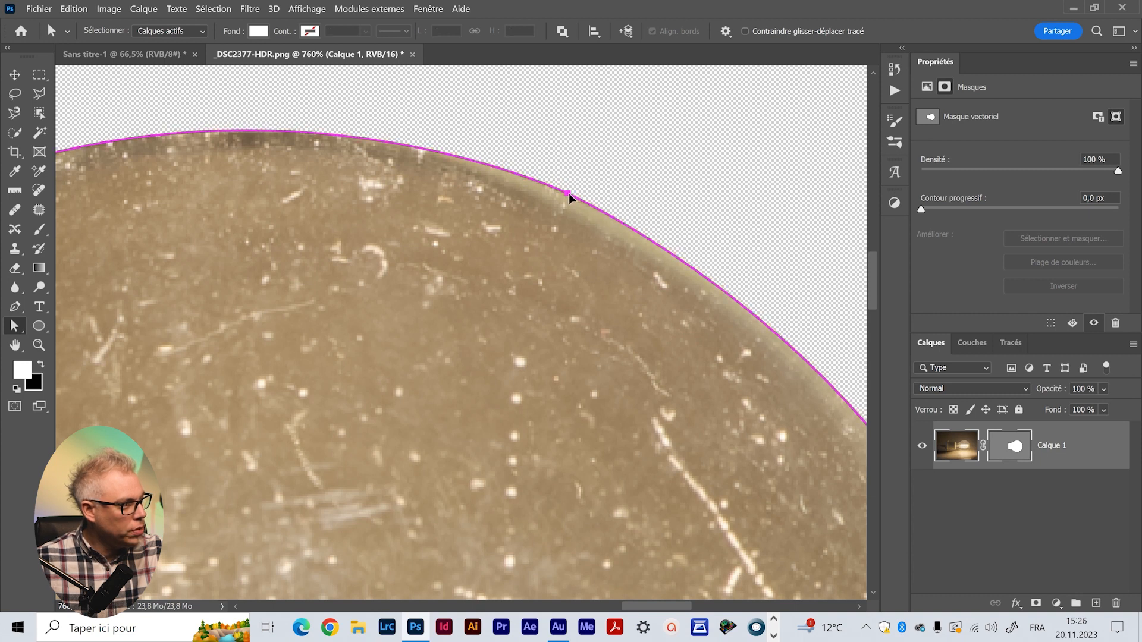
Adjust the direction handle at the bulb's upper shoulder and reposition the upper neck anchor so the vector mask follows the glass edge
left_click_drag(569, 234, 1140, 370)
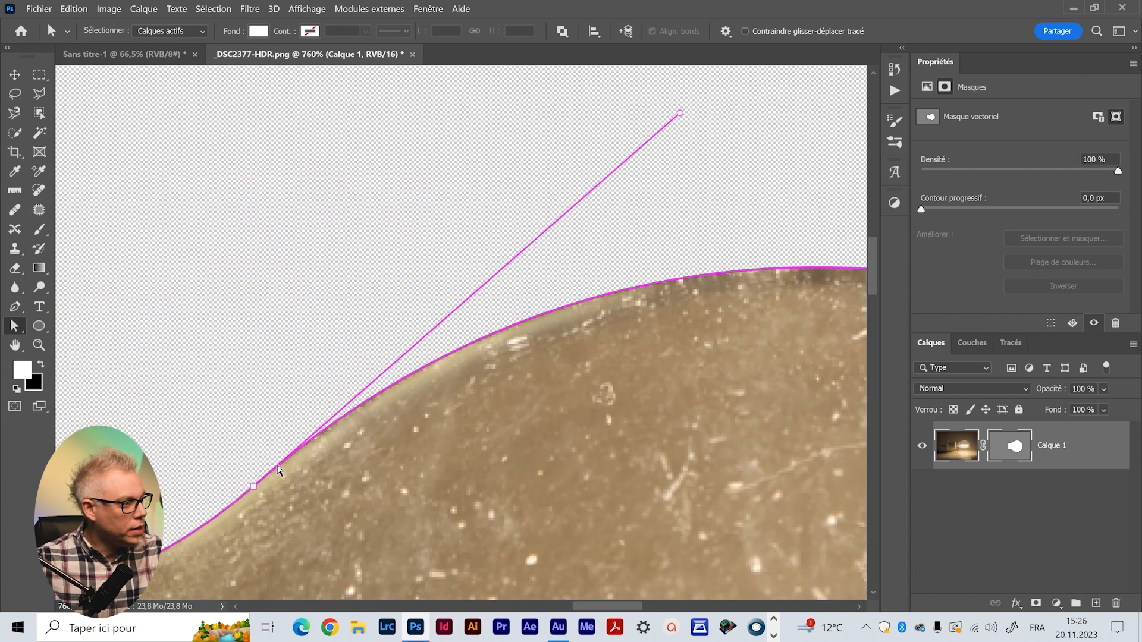
left_click_drag(682, 113, 657, 123)
left_click_drag(197, 574, 715, 361)
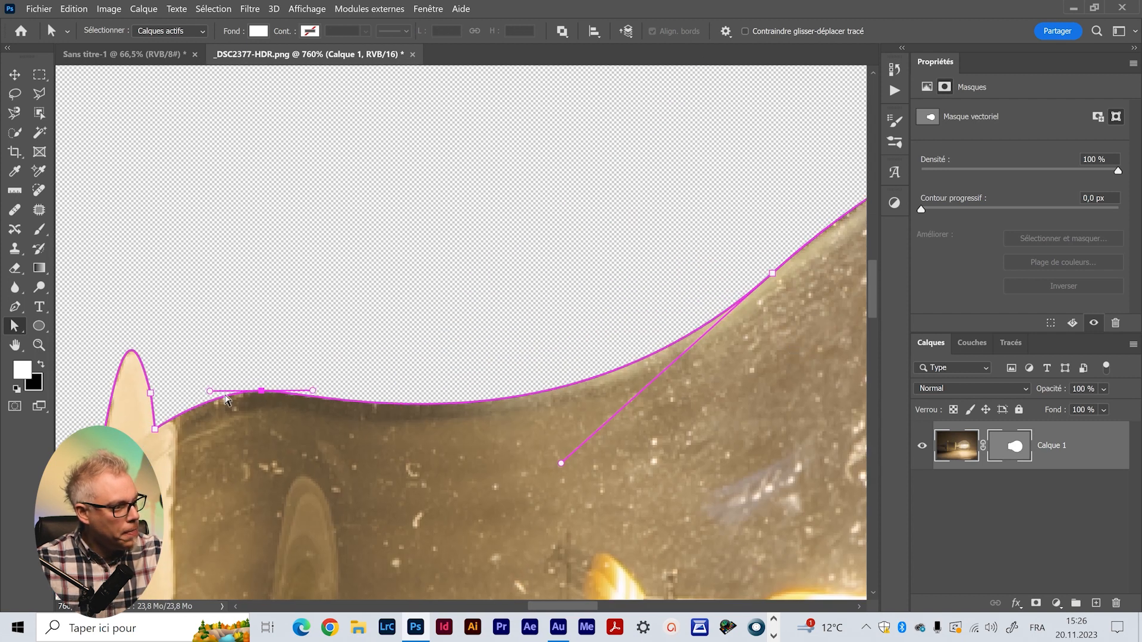
left_click_drag(265, 394, 253, 371)
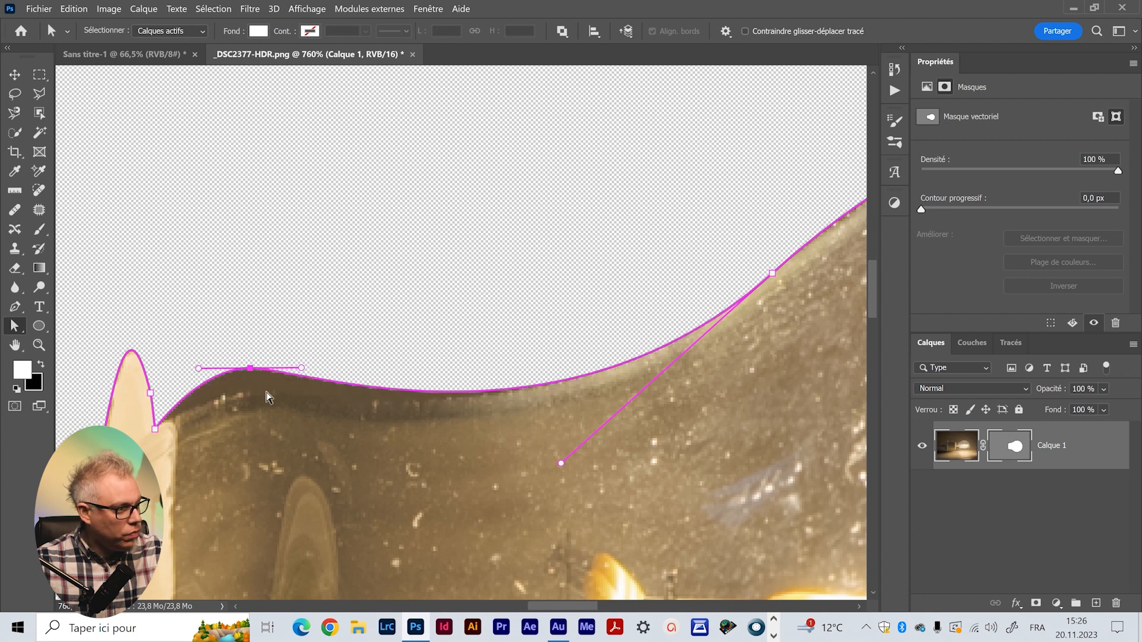
scroll(249, 387, "up", 5)
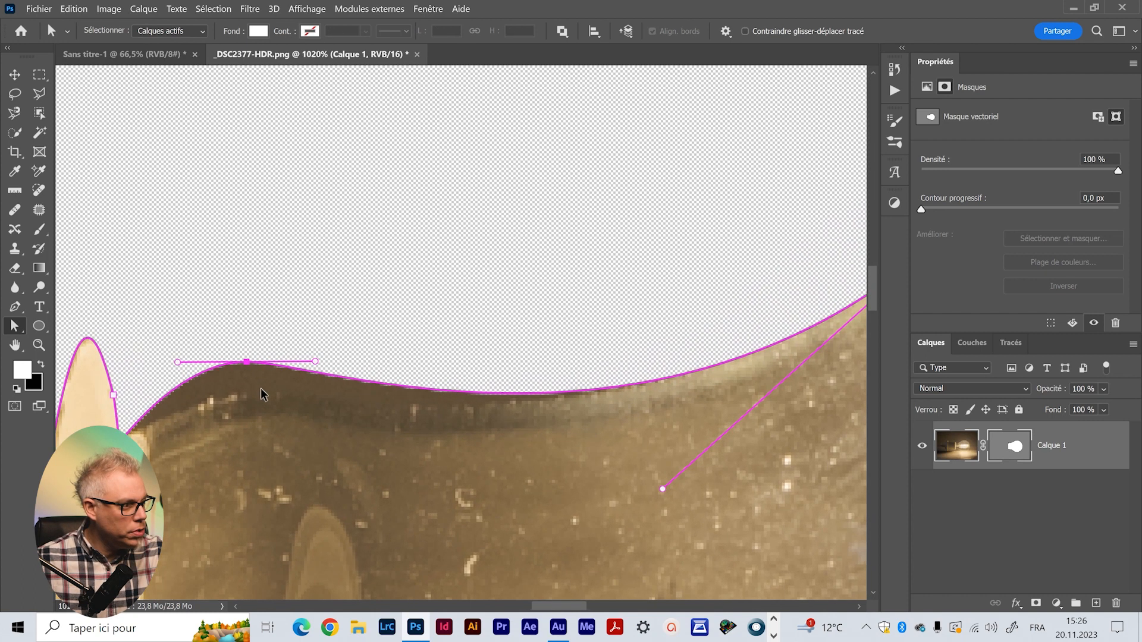
left_click_drag(255, 383, 260, 391)
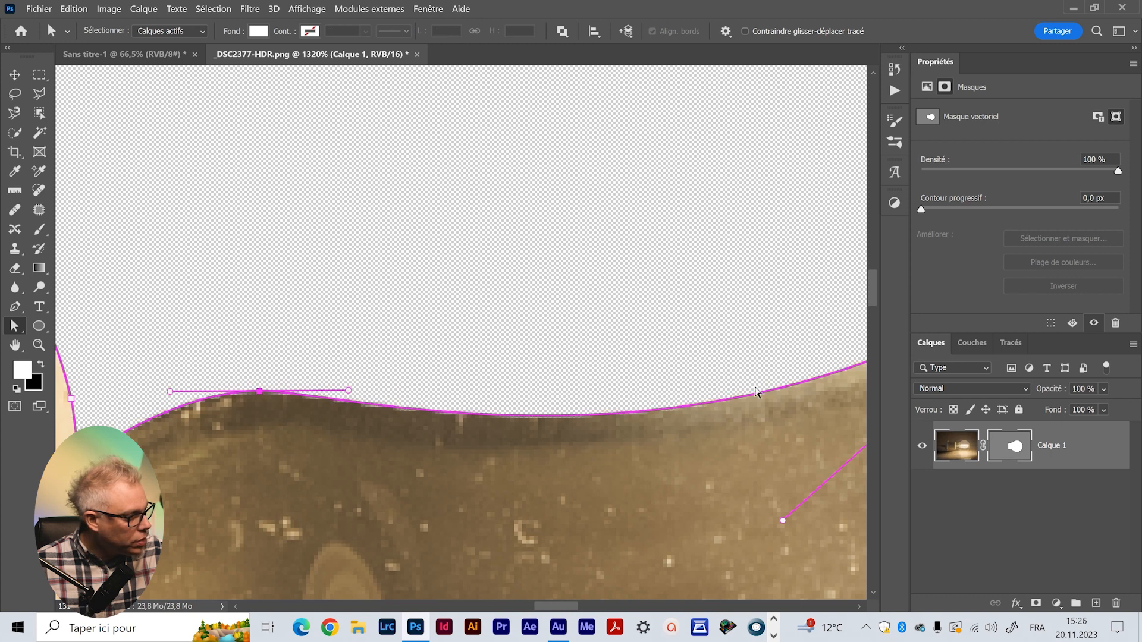
Adjust the shoulder anchor's lower direction handle to fit the vector mask's curve between the bulb's shoulder and upper neck
left_click_drag(658, 475, 237, 477)
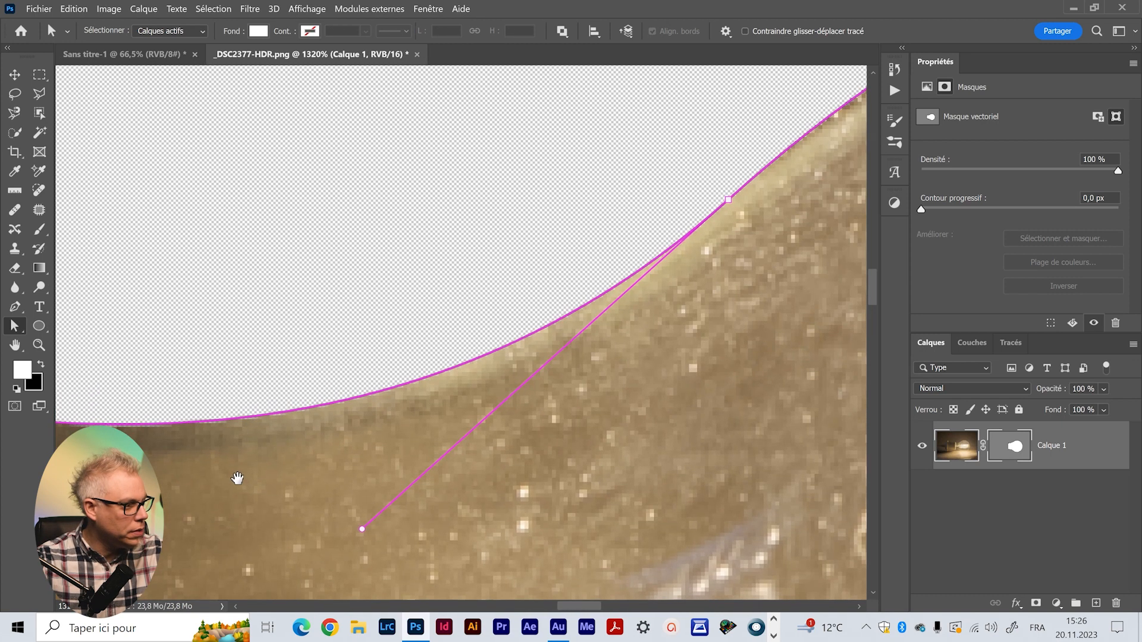
left_click_drag(363, 530, 382, 503)
scroll(382, 505, "down", 8)
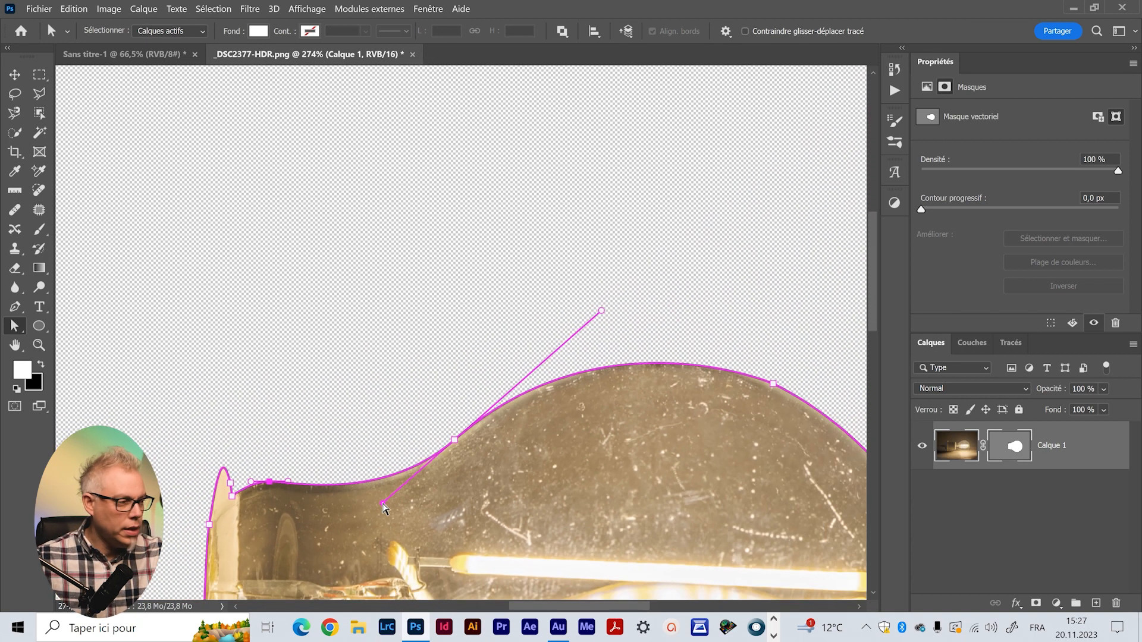
Deselect Calque 1 and its vector mask, and examine the whole bulb cutout without its outline
left_click_drag(504, 491, 427, 246)
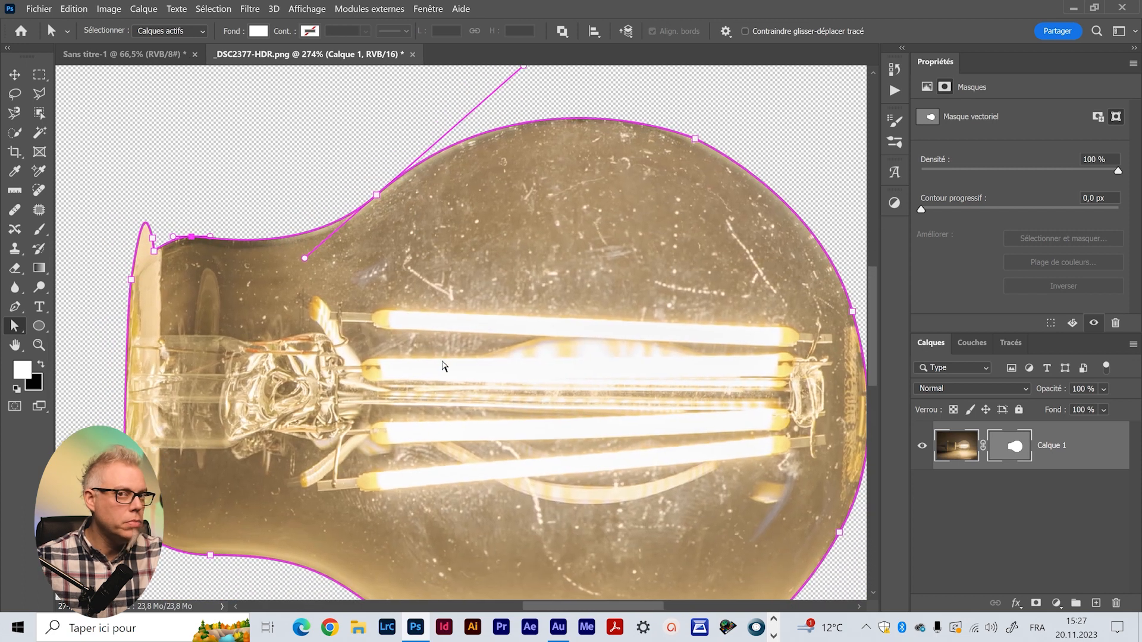
scroll(442, 366, "down", 3)
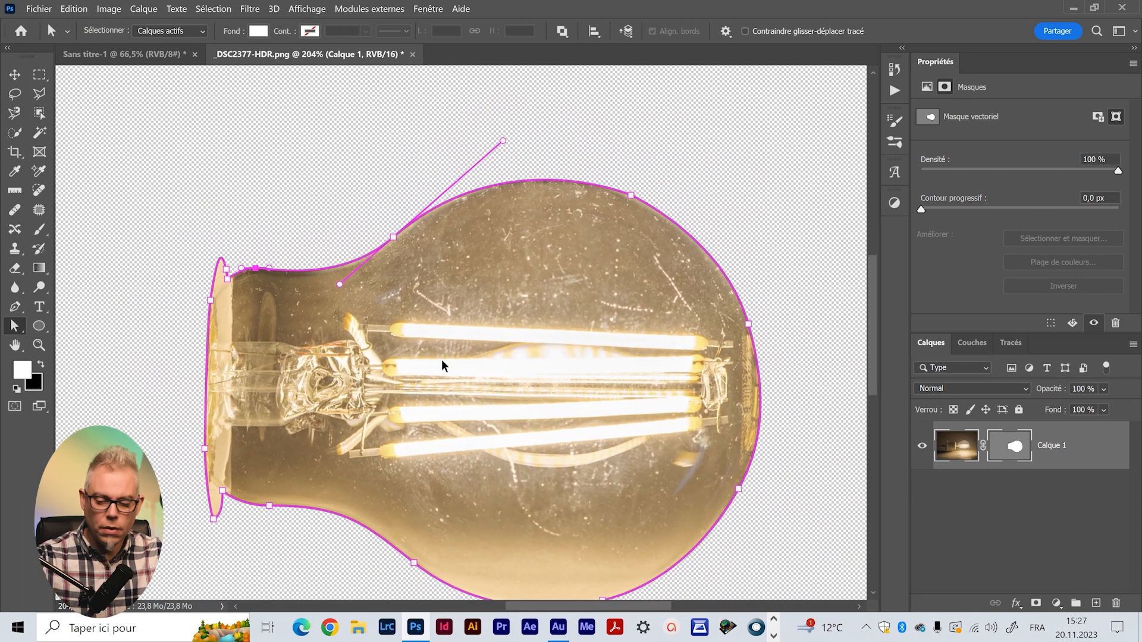
left_click_drag(464, 361, 456, 326)
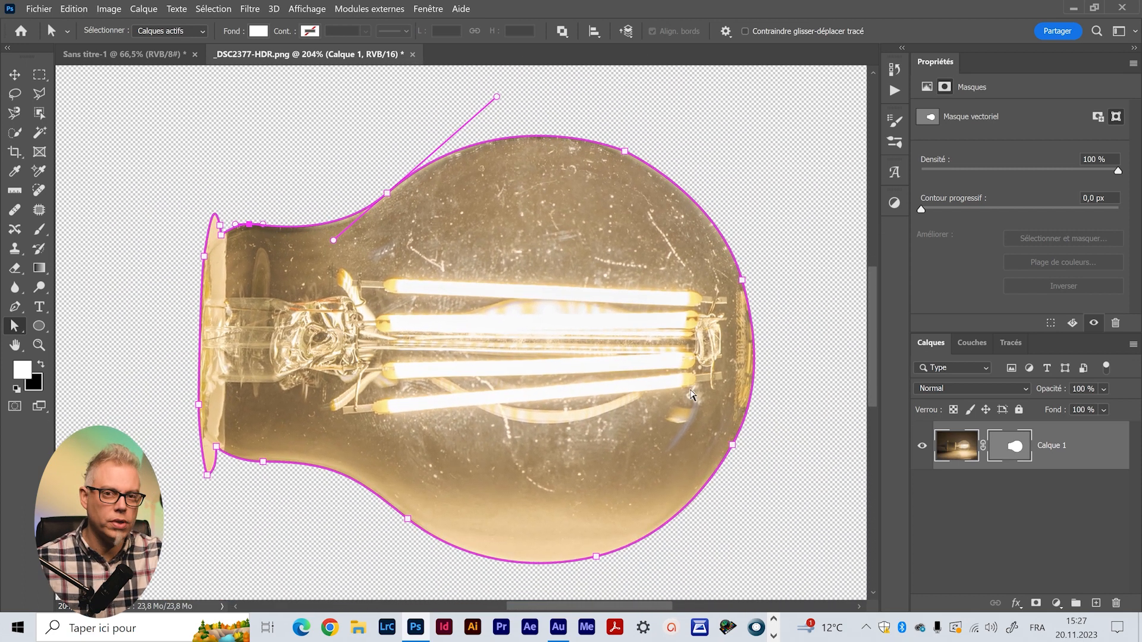
scroll(691, 395, "down", 1)
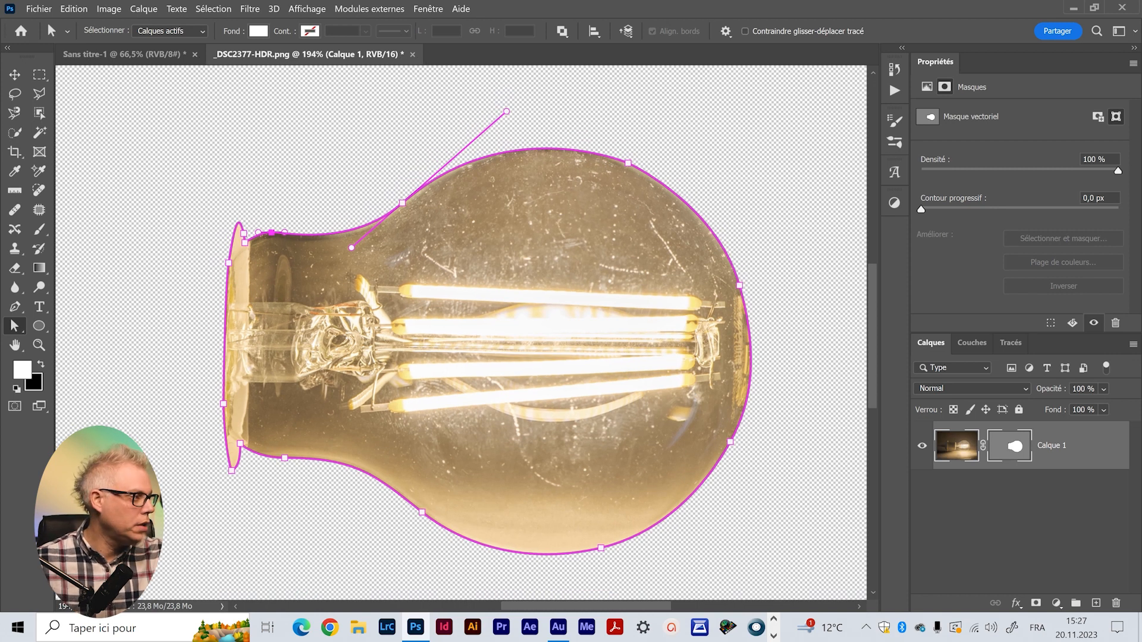
left_click(1008, 503)
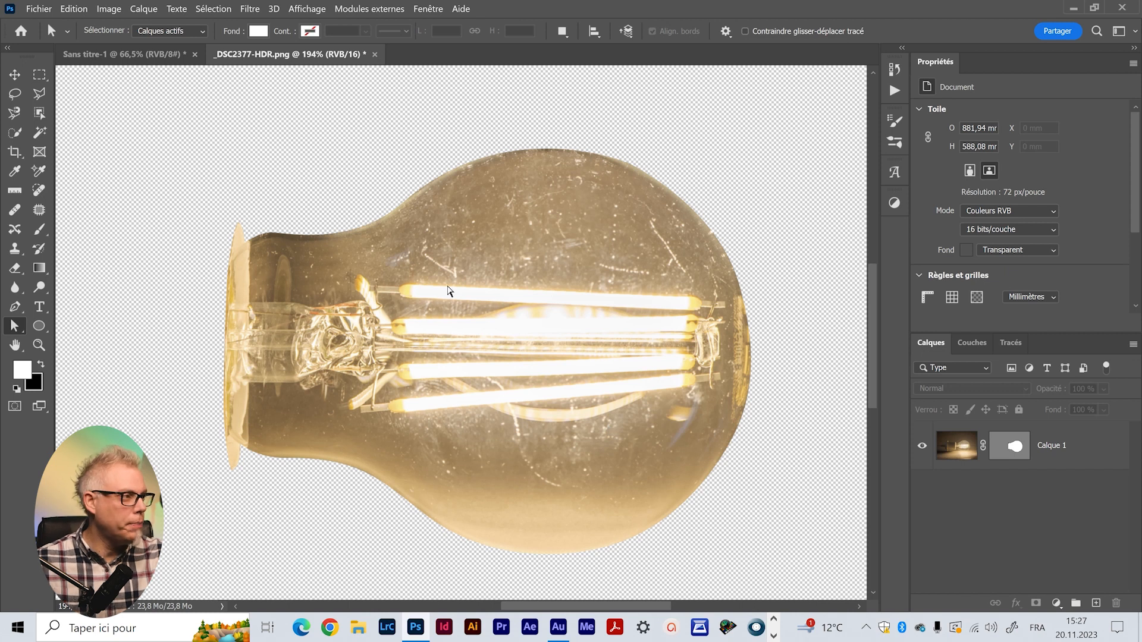
key("ctrl+0")
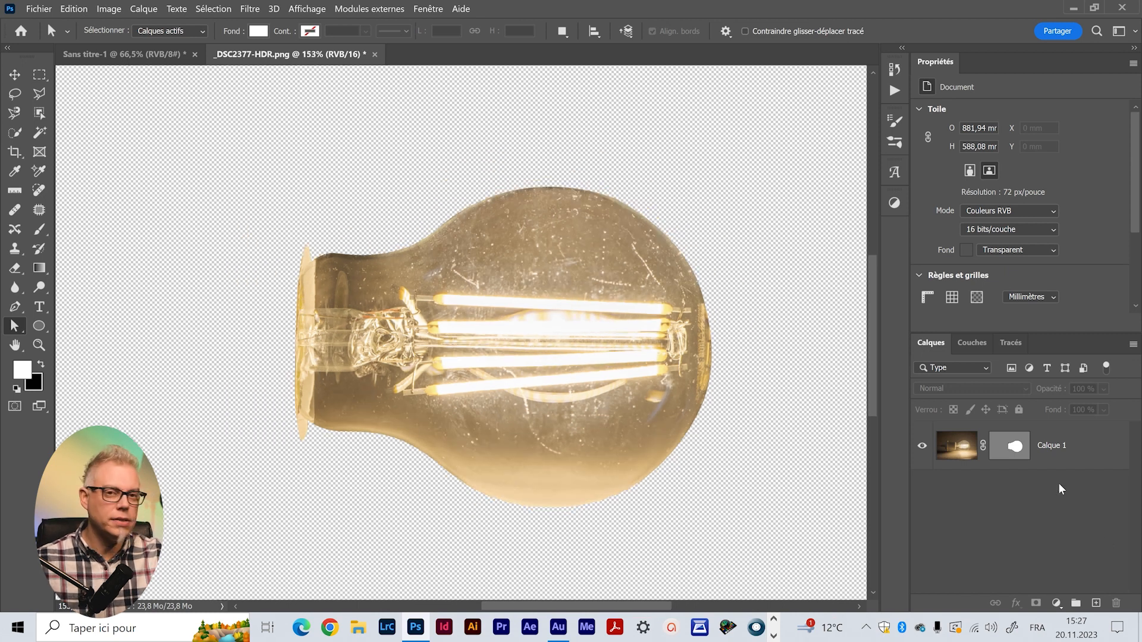
scroll(640, 398, "up", 2)
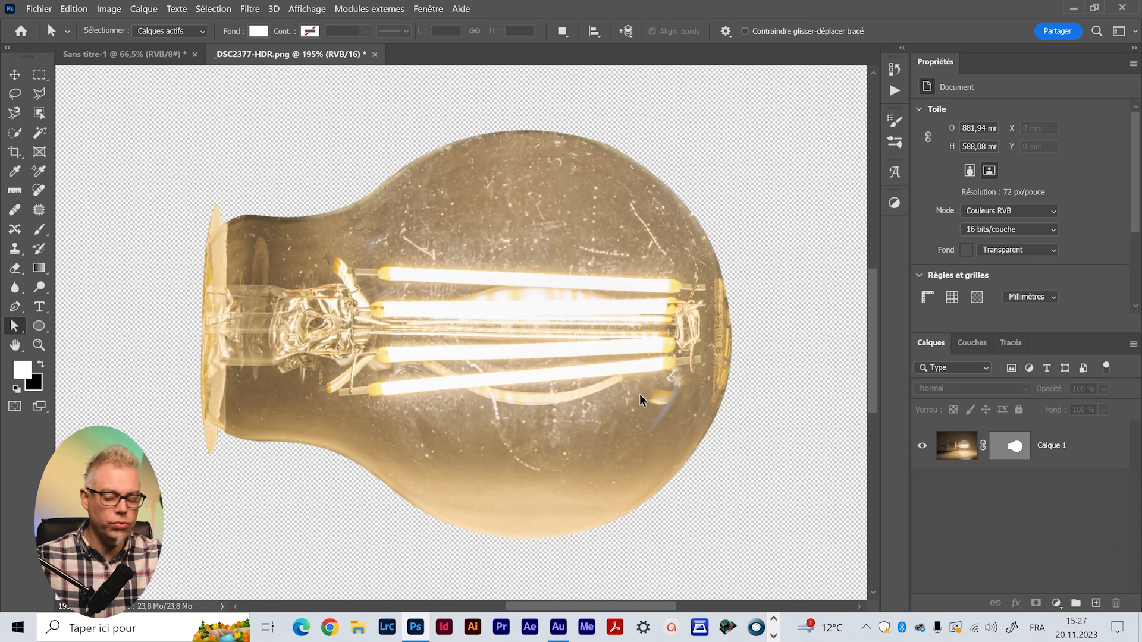
mouse_move(634, 394)
left_mouse_down()
mouse_move(577, 397)
mouse_move(639, 387)
left_mouse_up()
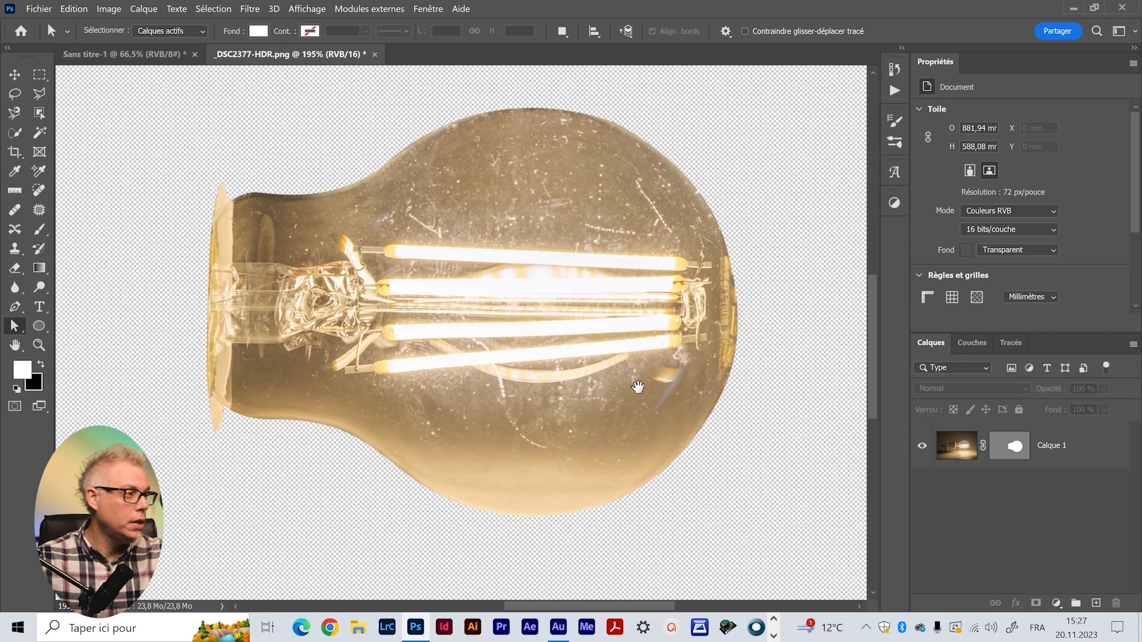
Select Calque 1's vector mask and compare its path entry with the saved ampoule path
left_click(1005, 453)
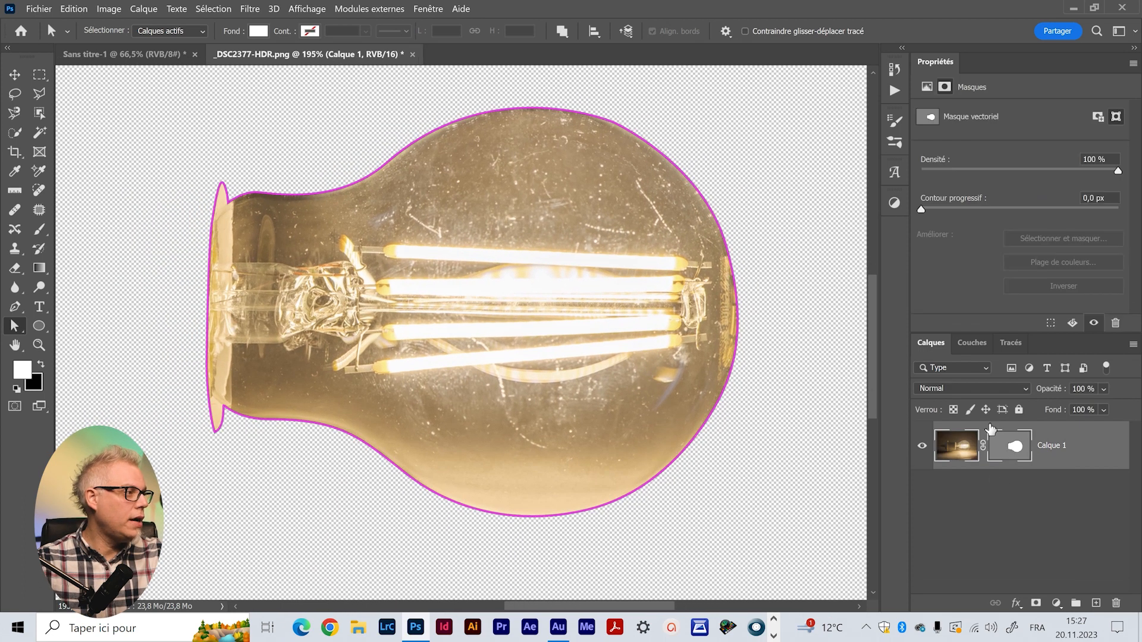
left_click(1010, 342)
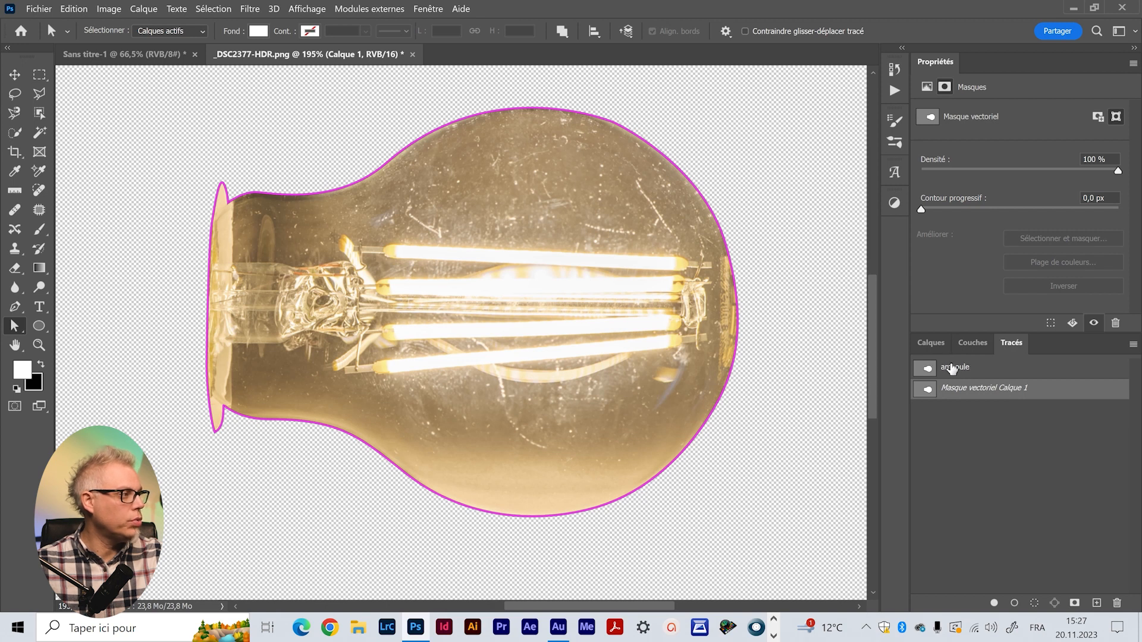
left_click(931, 343)
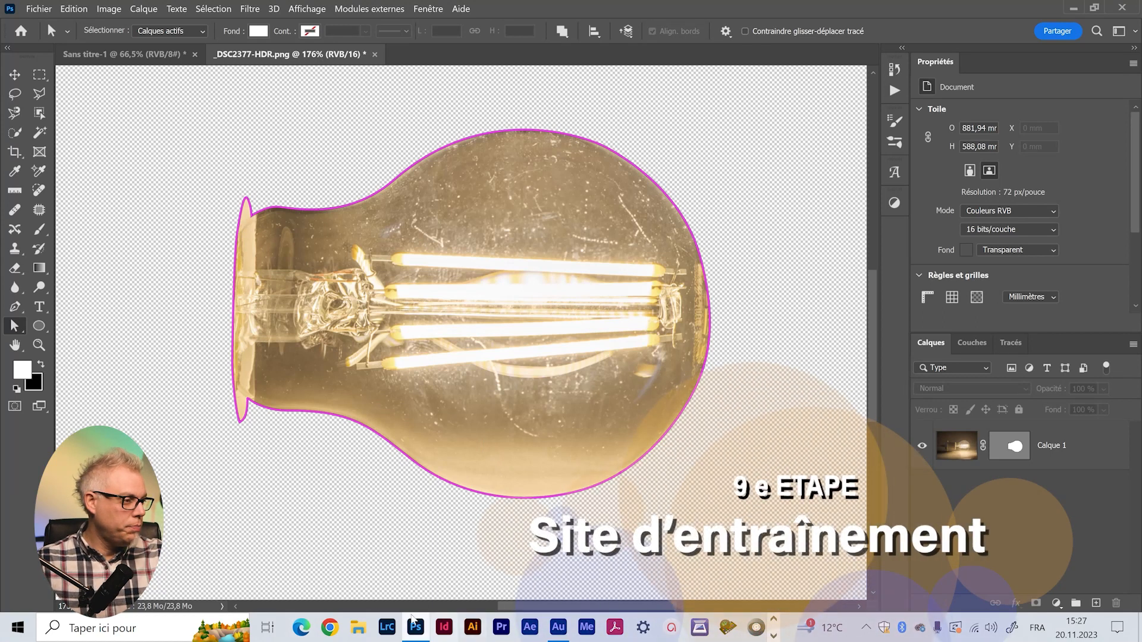
Switch to Chrome, search Google for "bezier.method.ac solutions" and open The Bézier Game website
left_click(330, 626)
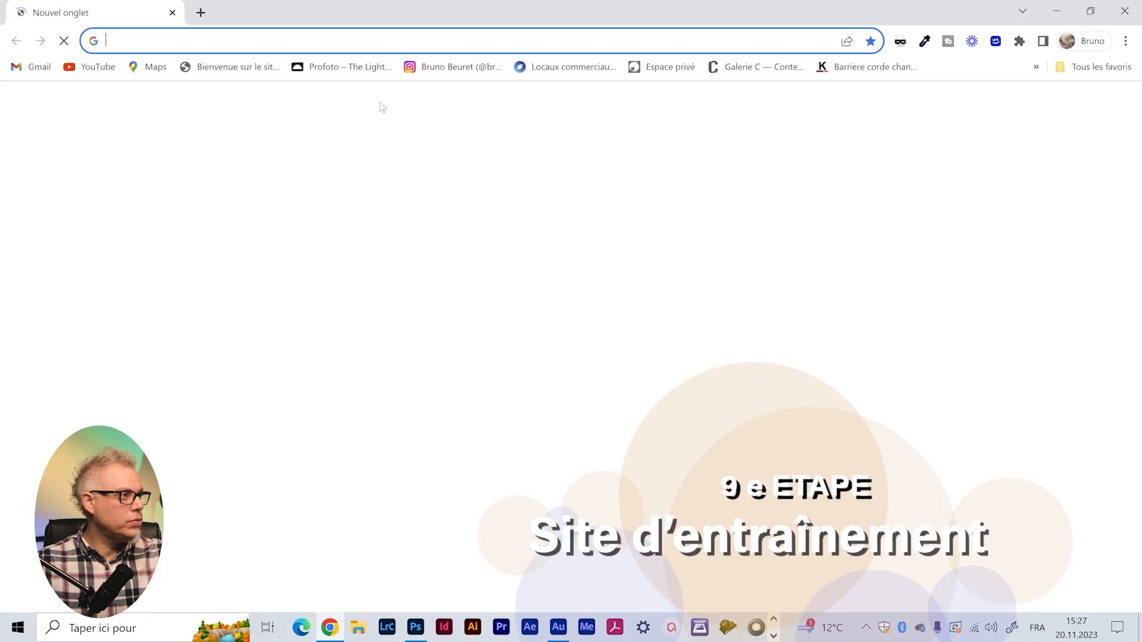
left_click(445, 321)
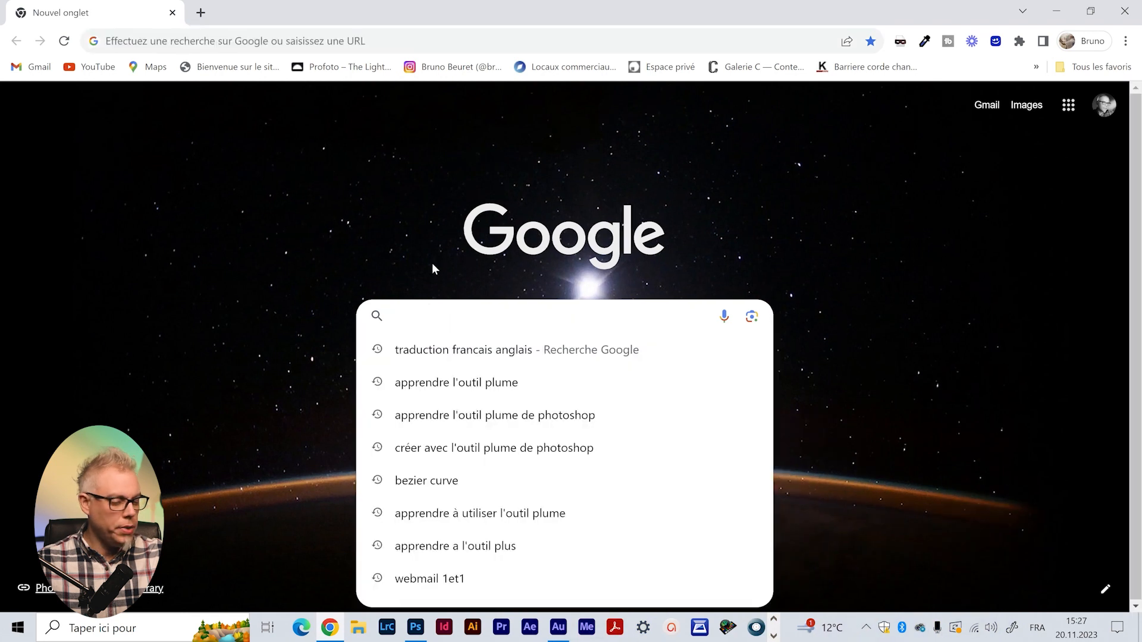
type("bezier")
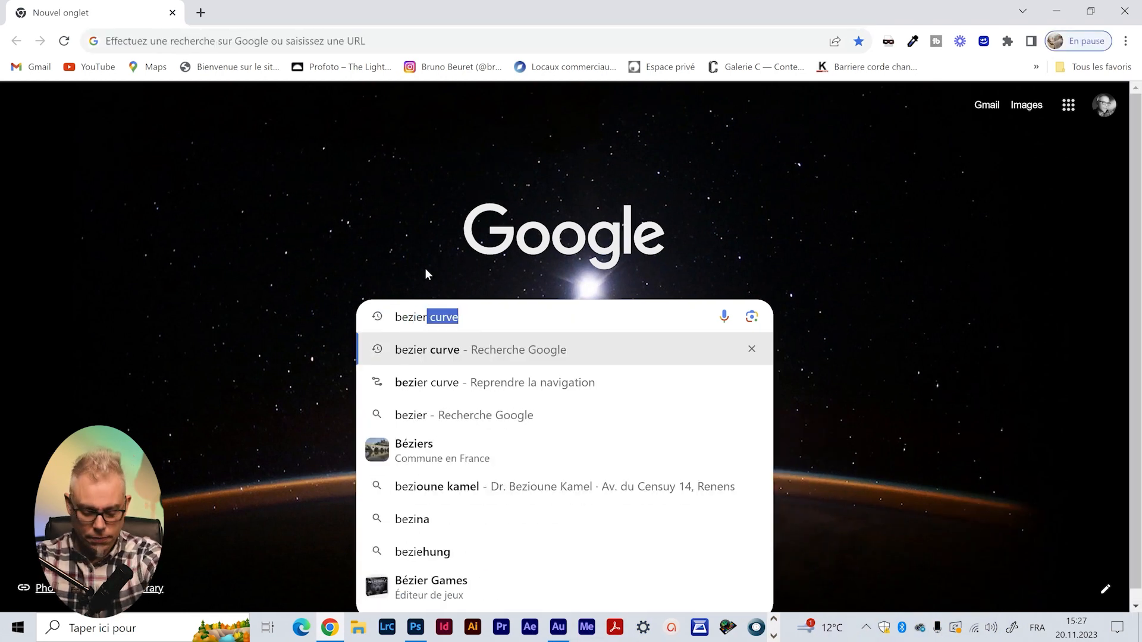
key("BackSpace")
type(".met")
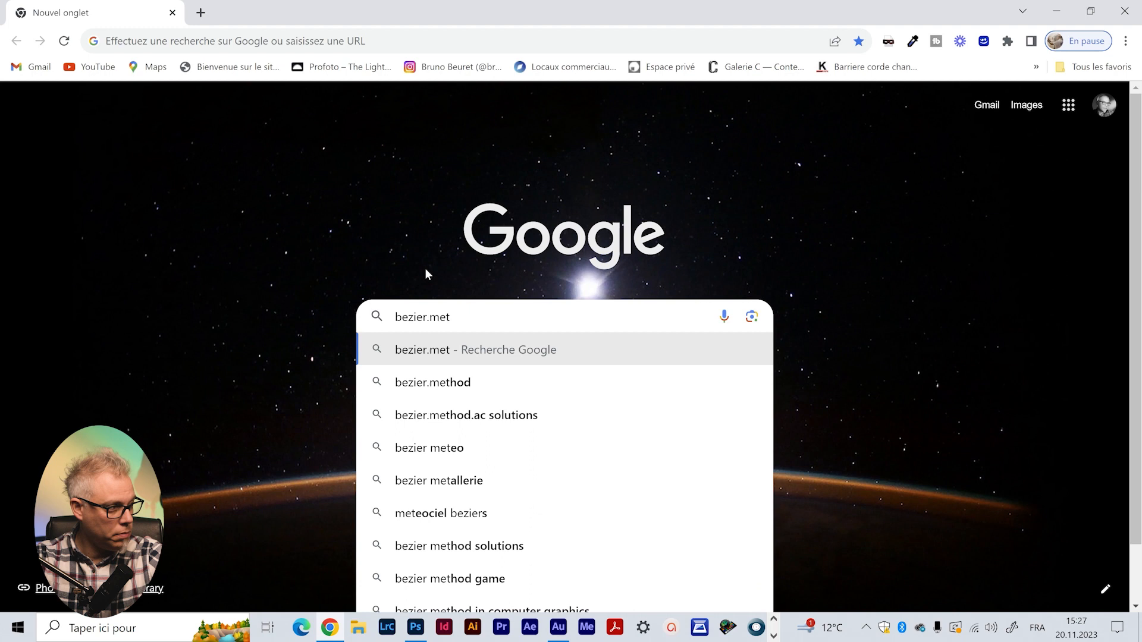
left_click(472, 422)
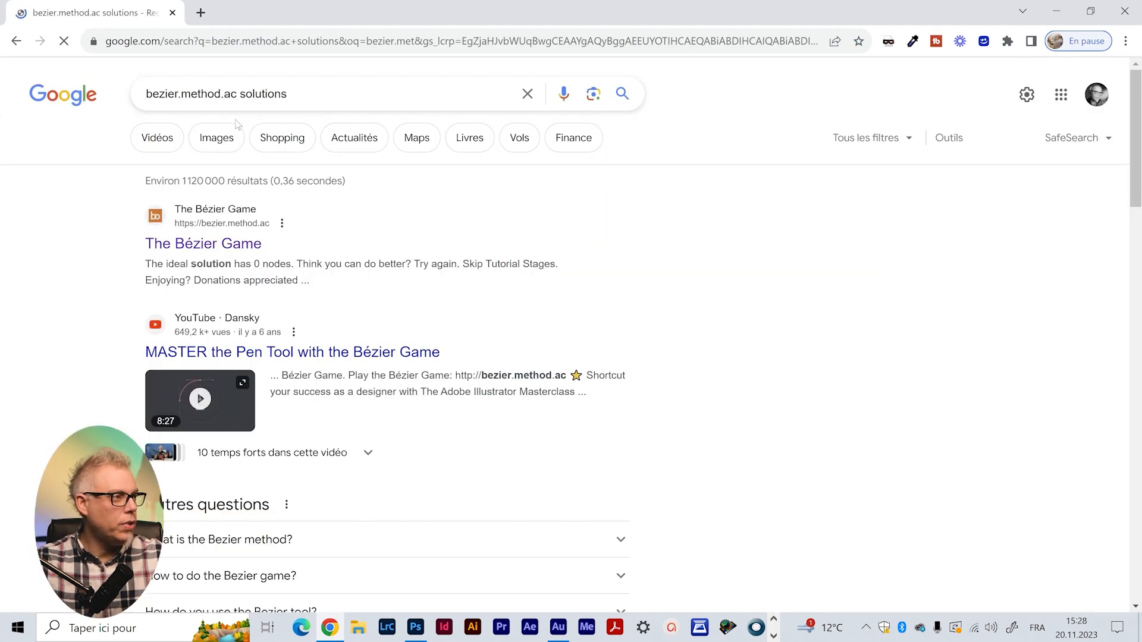
left_click(221, 239)
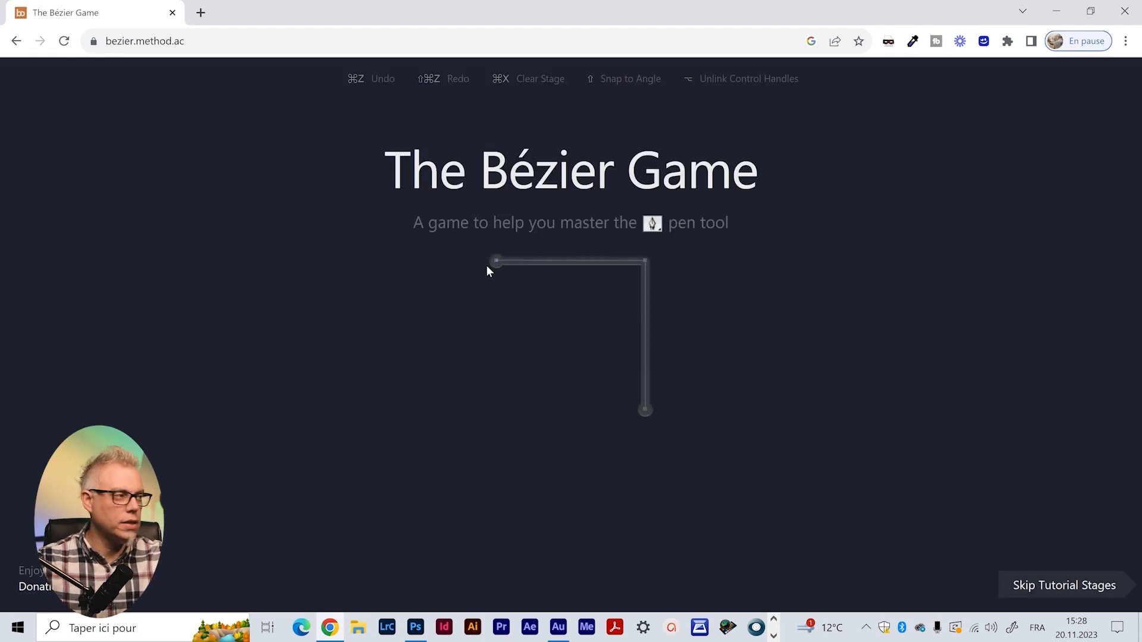
Trace the right-angle shape of the first Bézier Game stage with three straight-line nodes
left_click(496, 261)
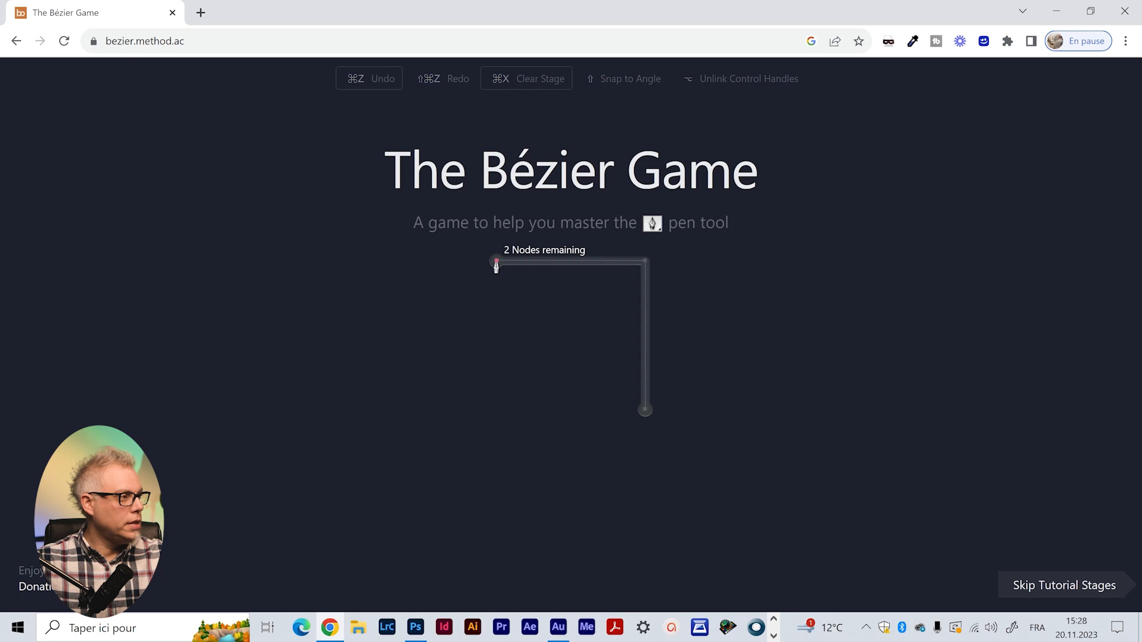
left_click(645, 262)
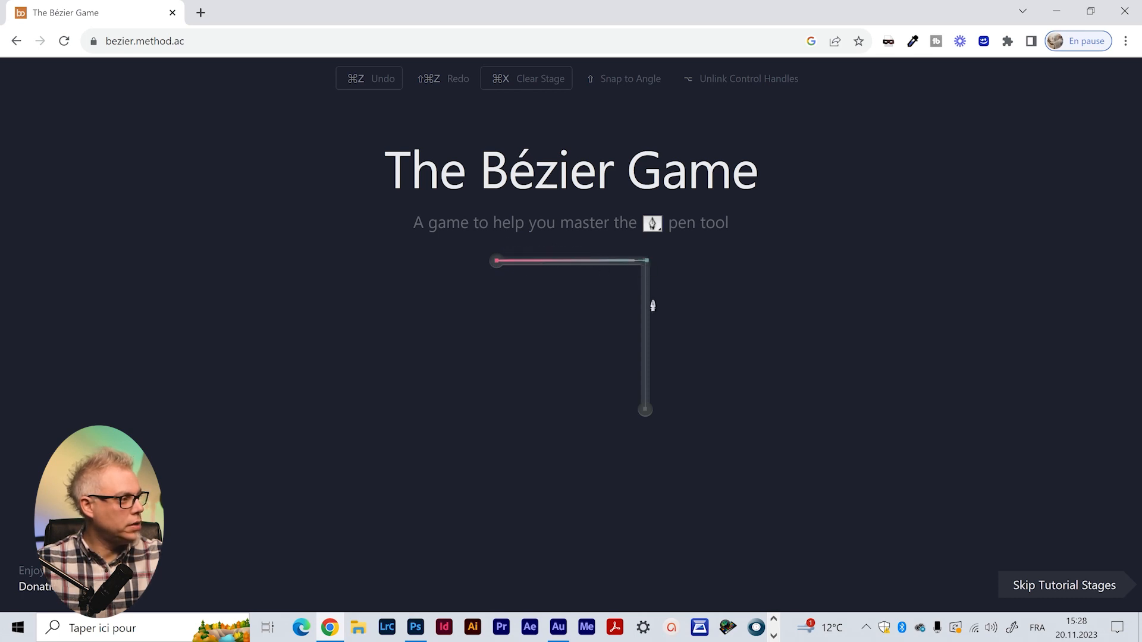
left_click(646, 414)
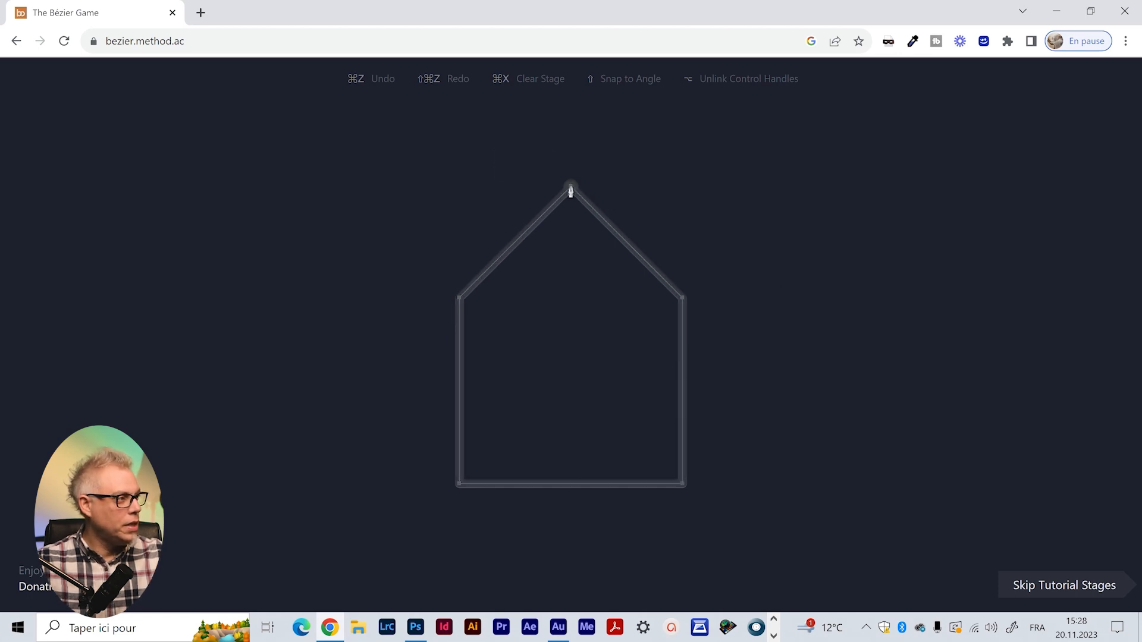
Trace the house outline clockwise from its roof peak with straight-line nodes at each corner
left_click(570, 189)
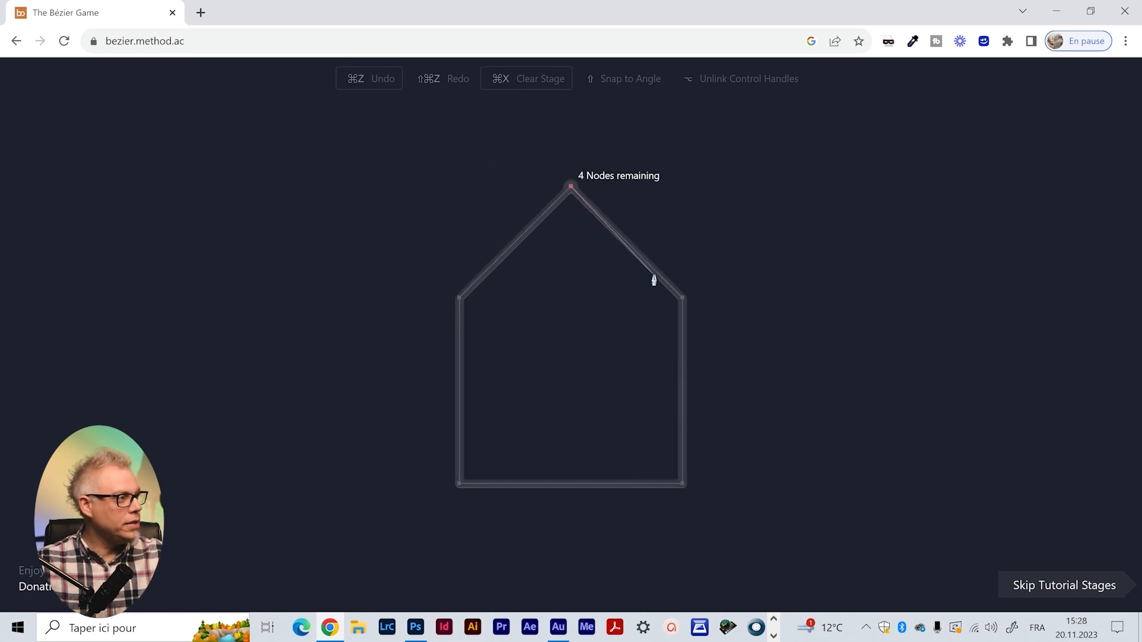
left_click(681, 300)
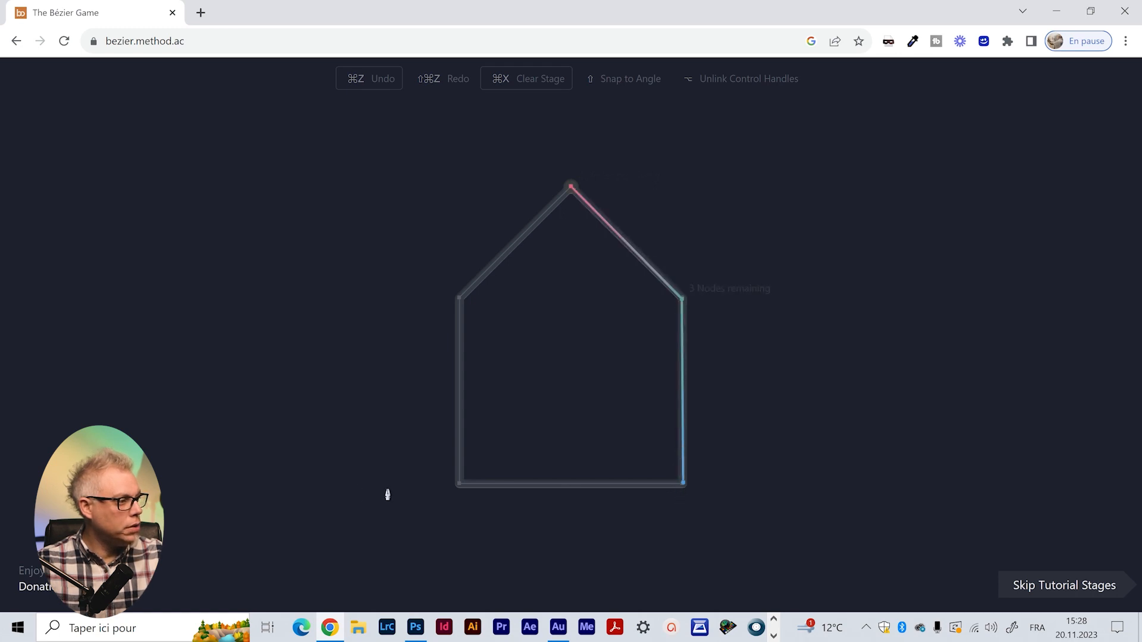
left_click(458, 485)
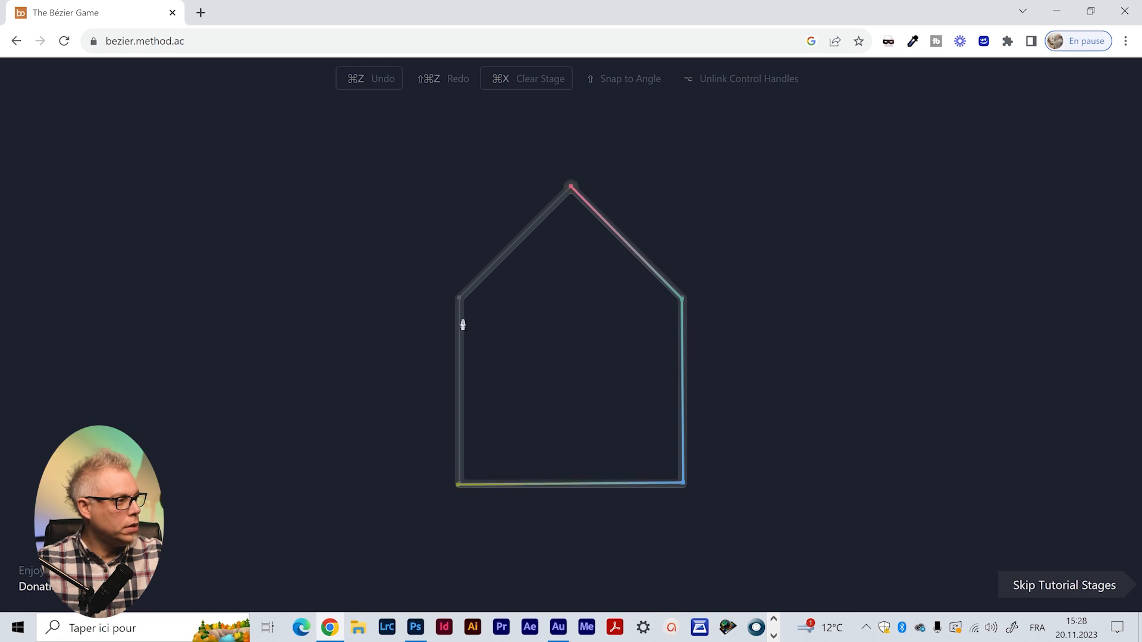
left_click(459, 298)
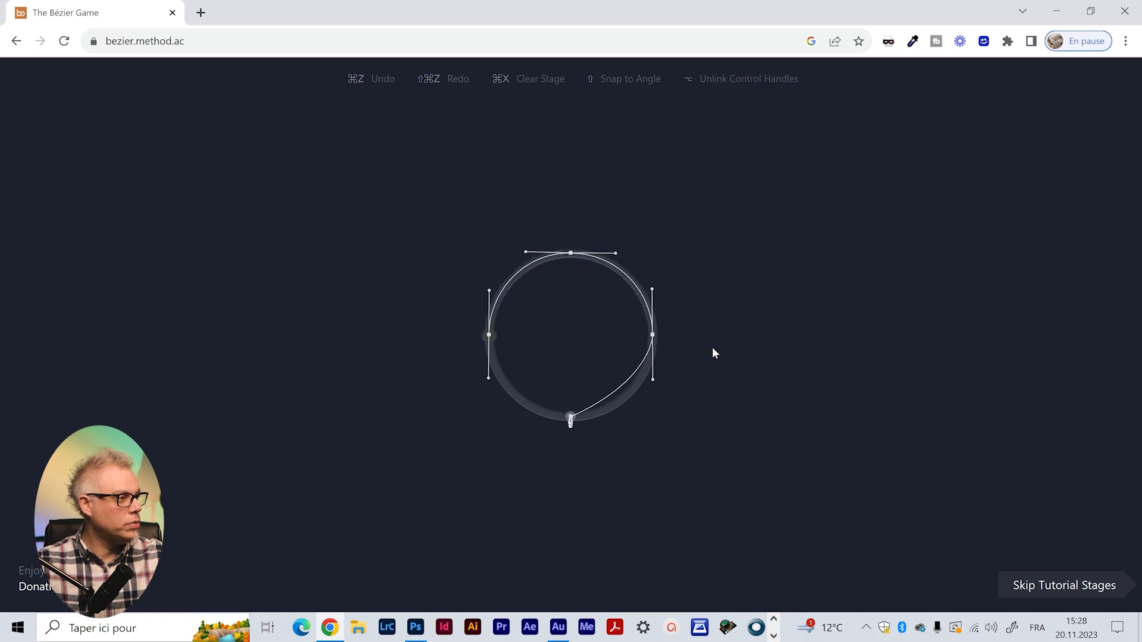
Trace the circle clockwise from its leftmost point, placing curve nodes with direction handles at its top and along its right side
left_click(489, 336)
left_click_drag(571, 255, 652, 245)
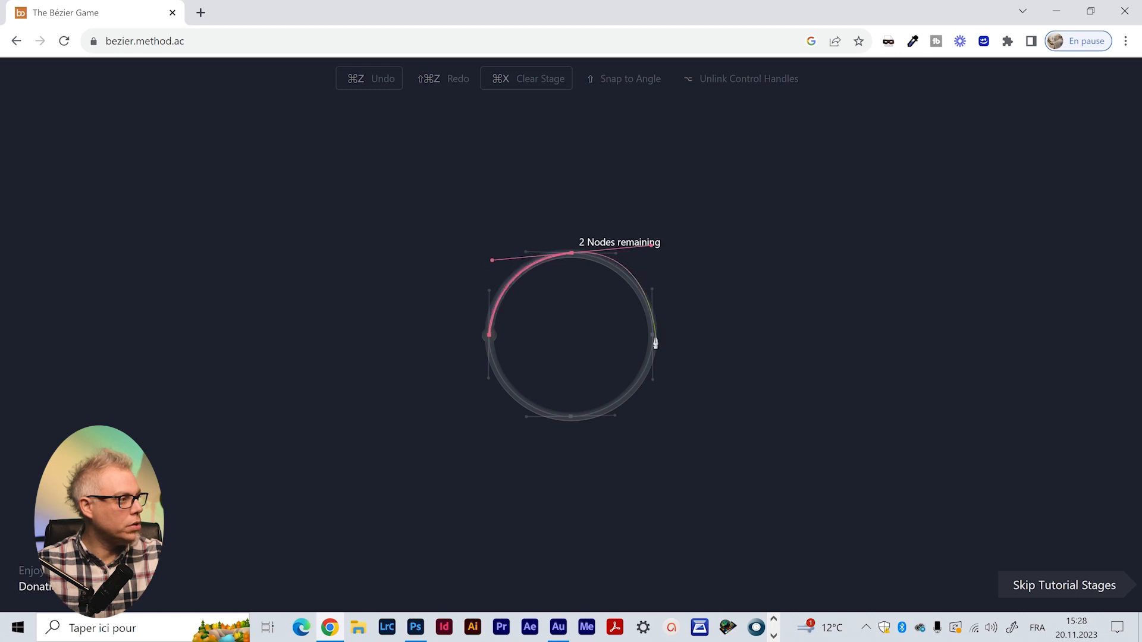
left_click_drag(653, 338, 653, 351)
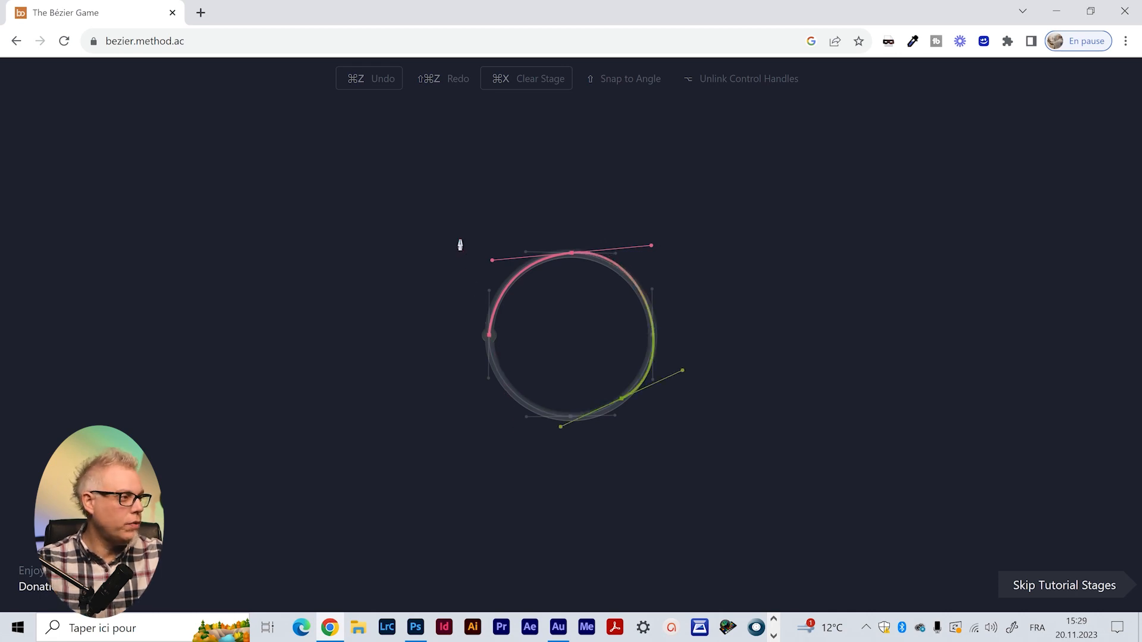